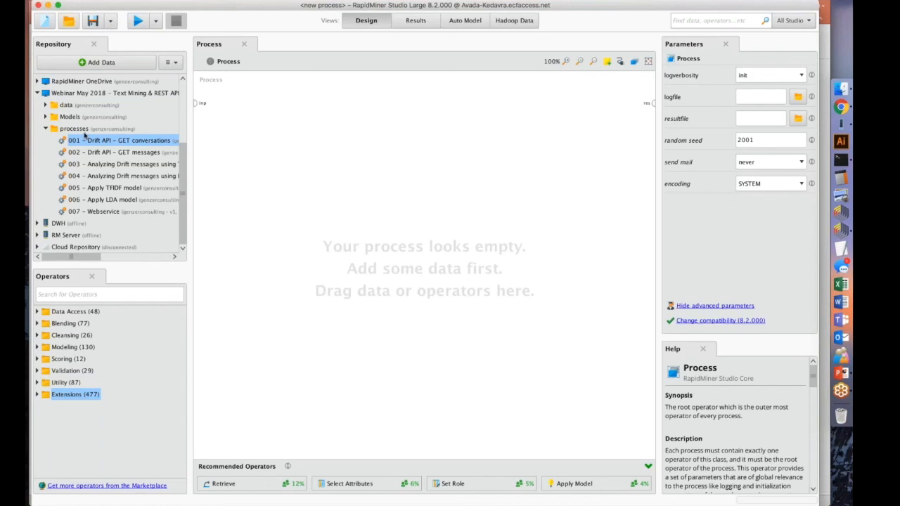
# Look through the Models, data and processes folders of the Webinar May 2018 repository, leaving only the processes folder expanded.
pyautogui.click(48, 117)
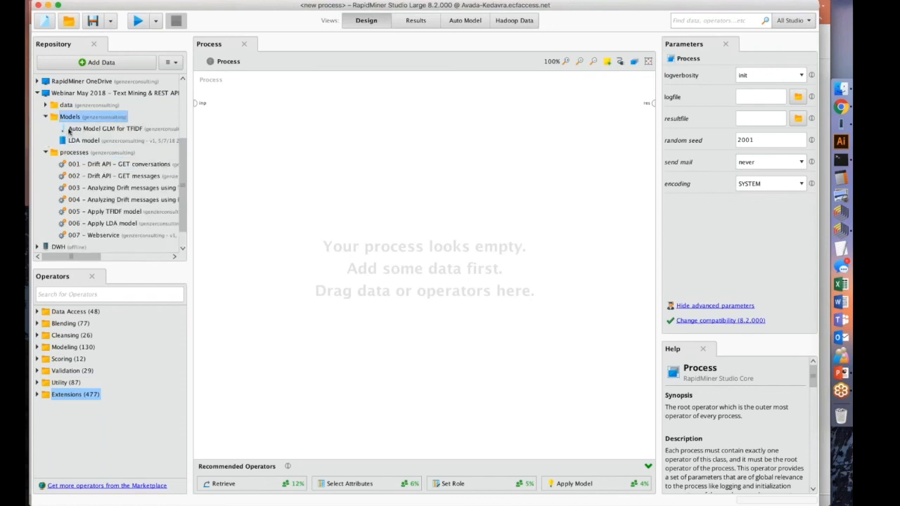
pyautogui.click(47, 117)
pyautogui.click(46, 105)
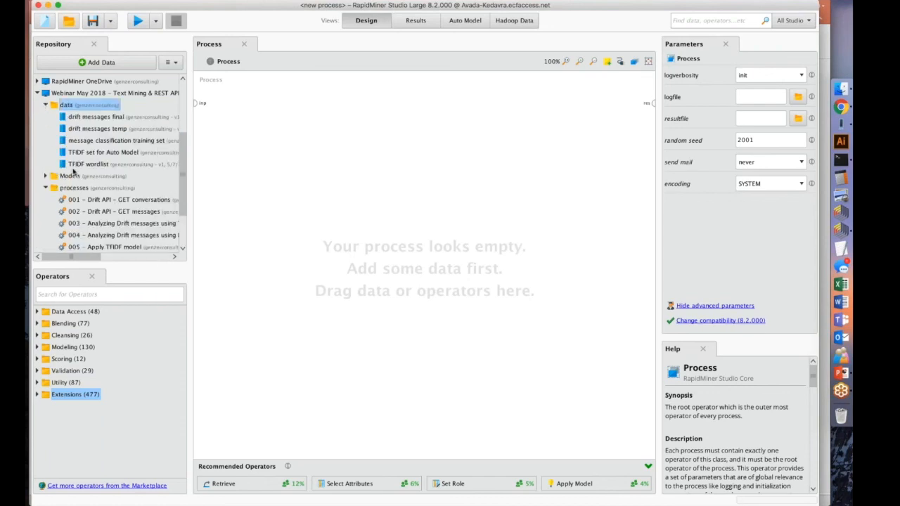
pyautogui.click(45, 105)
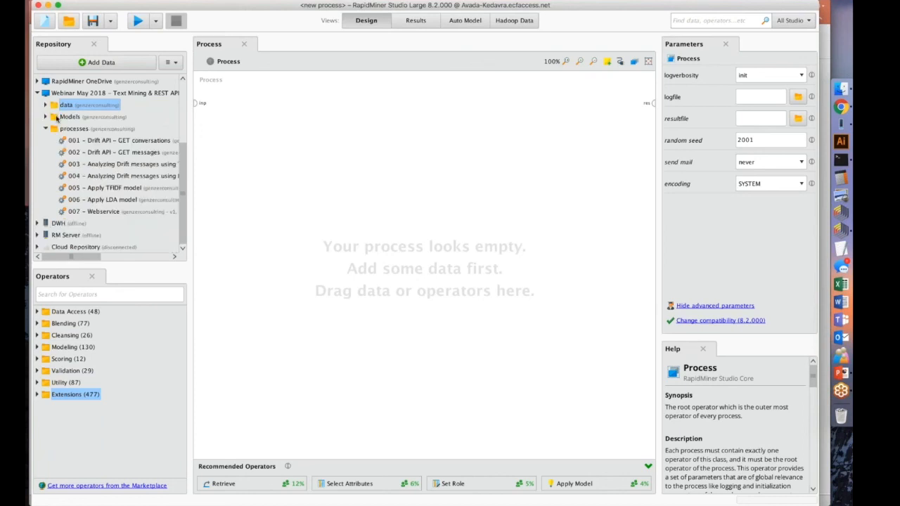
pyautogui.click(45, 129)
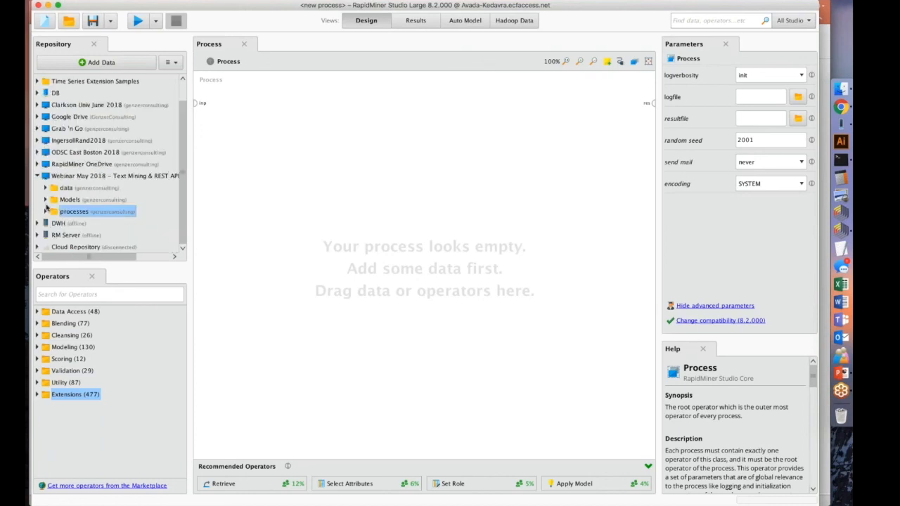
pyautogui.click(46, 211)
pyautogui.scroll(-2, 90, 126)
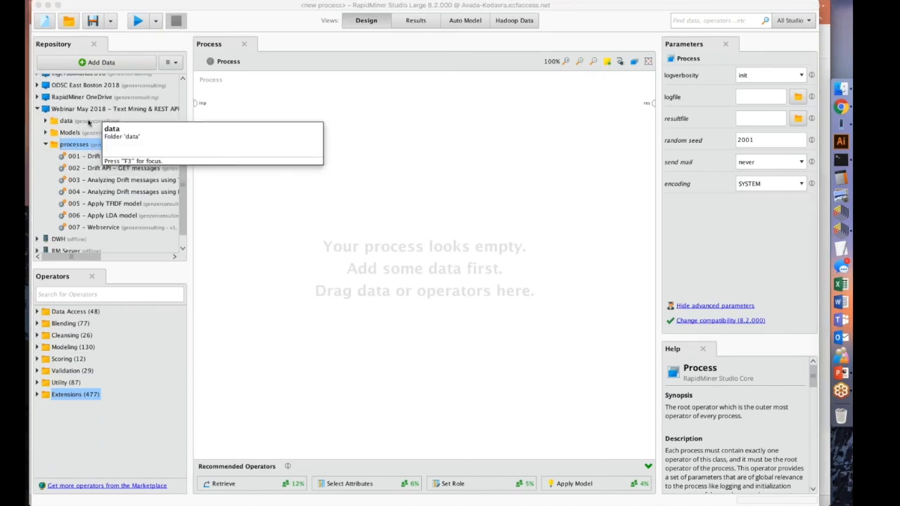
pyautogui.click(167, 67)
pyautogui.click(168, 66)
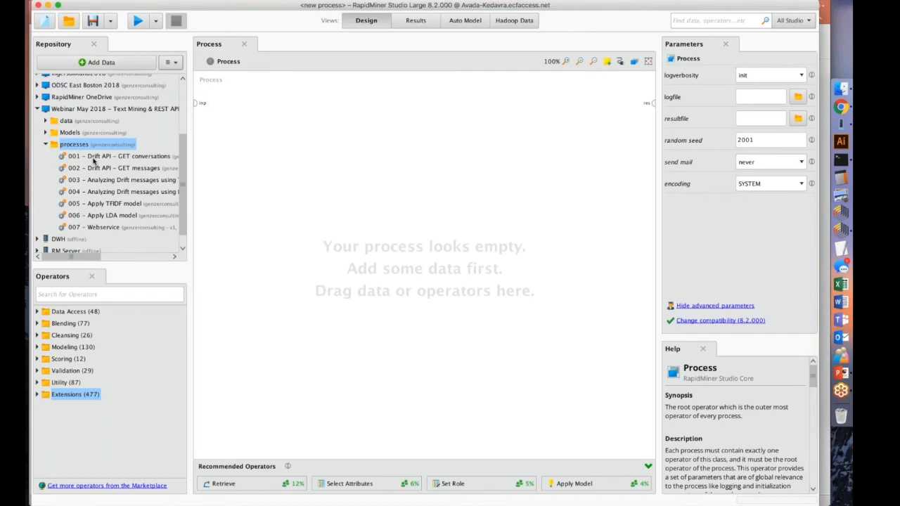
# Search the RapidMiner Marketplace for "Text Processing" and view the details of the Text Processing extension.
pyautogui.click(353, 0)
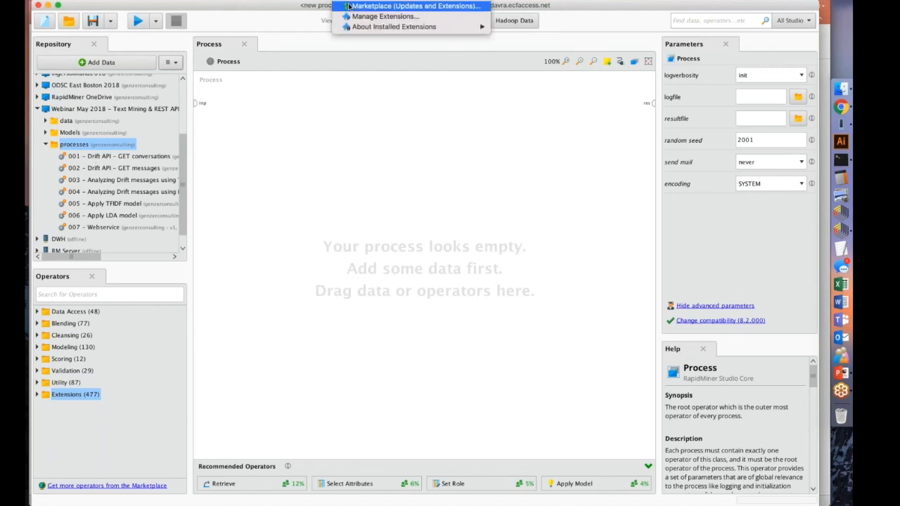
pyautogui.click(394, 6)
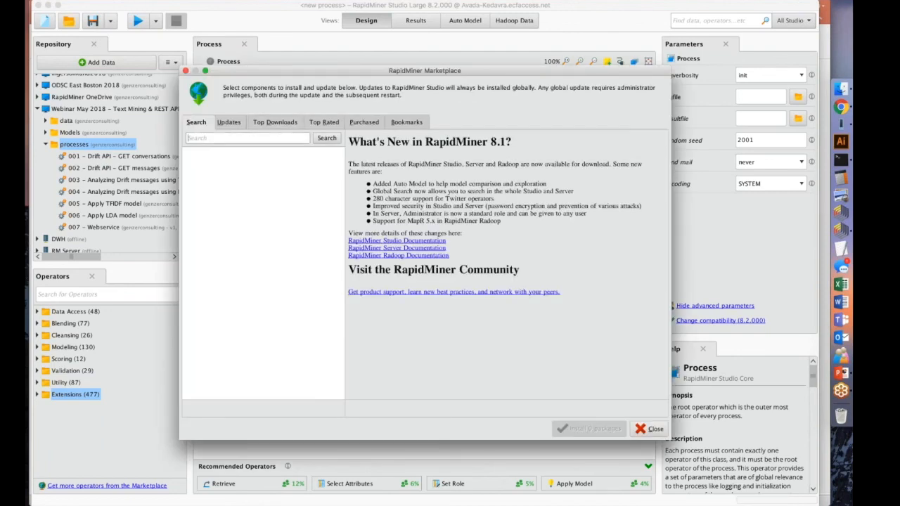
pyautogui.write('Text Processing')
pyautogui.click(325, 138)
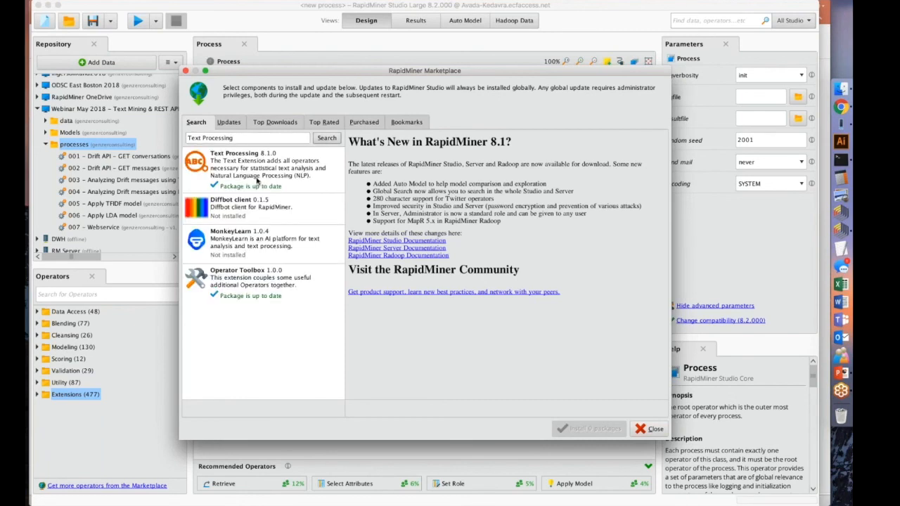
pyautogui.click(243, 156)
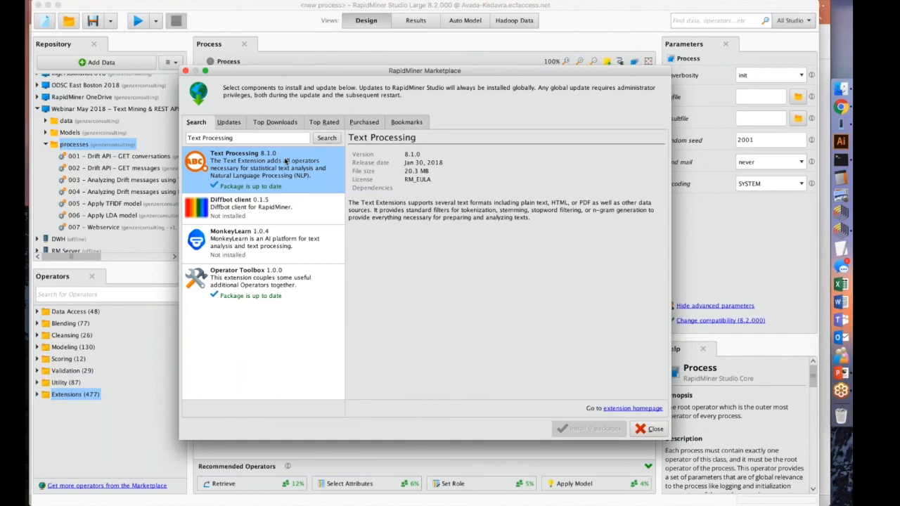
# Examine the Operator Toolbox extension's text processing operators, highlighting Extract Topics from Document (LDA) and Apply Model (Documents).
pyautogui.click(239, 292)
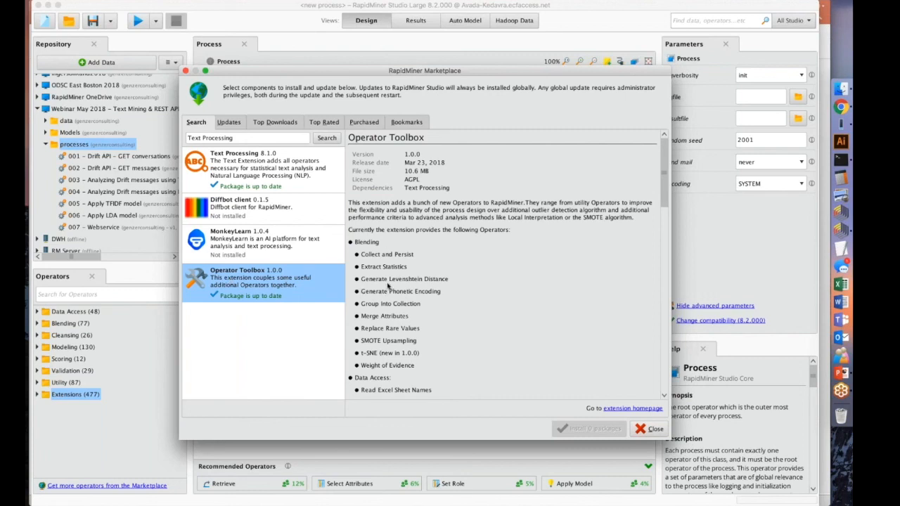
pyautogui.scroll(-2, 395, 274)
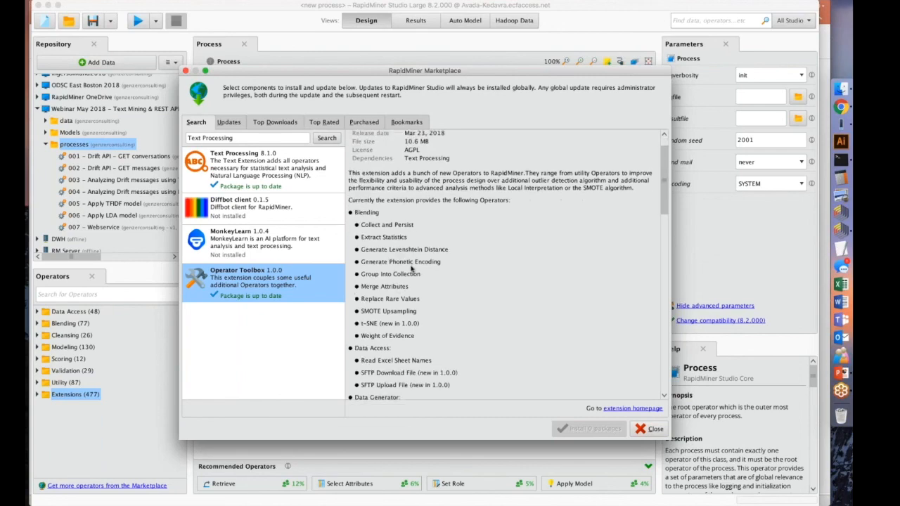
pyautogui.scroll(-15, 416, 263)
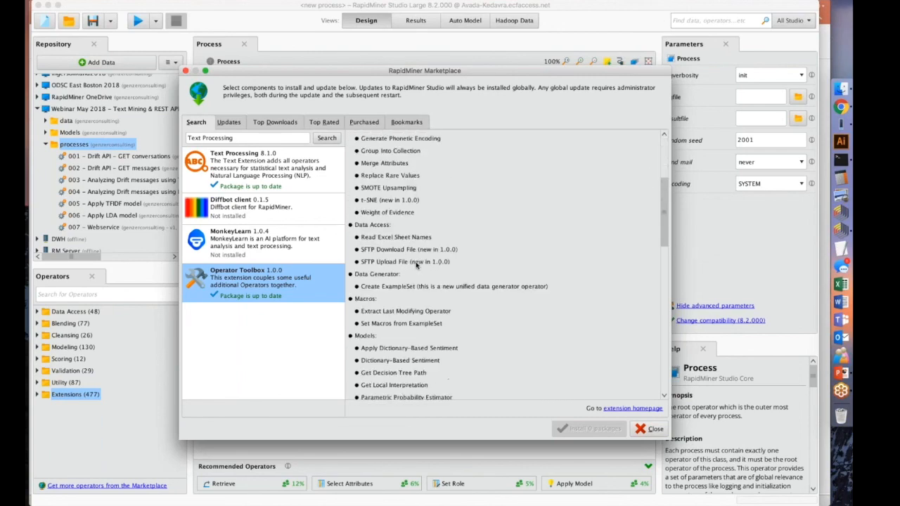
pyautogui.scroll(-1, 416, 266)
pyautogui.moveTo(353, 246); pyautogui.dragTo(491, 313)
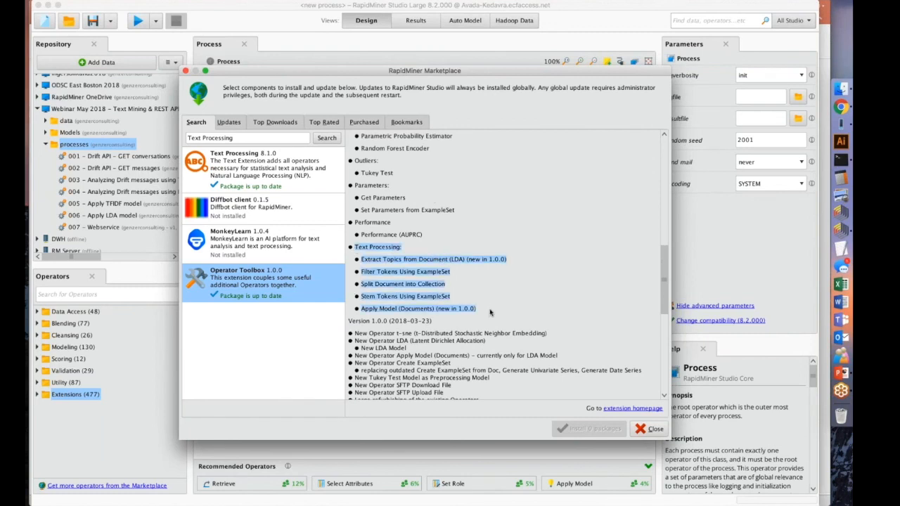
pyautogui.click(392, 262)
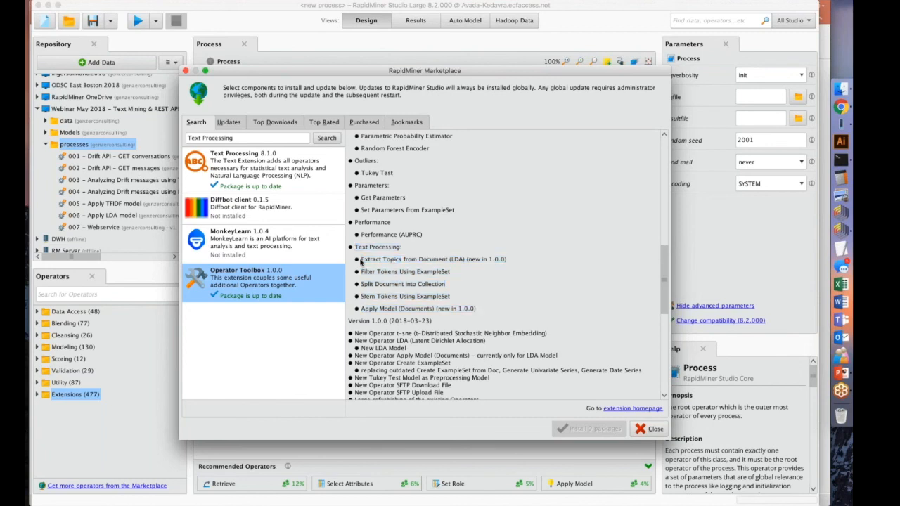
pyautogui.moveTo(363, 262); pyautogui.dragTo(508, 260)
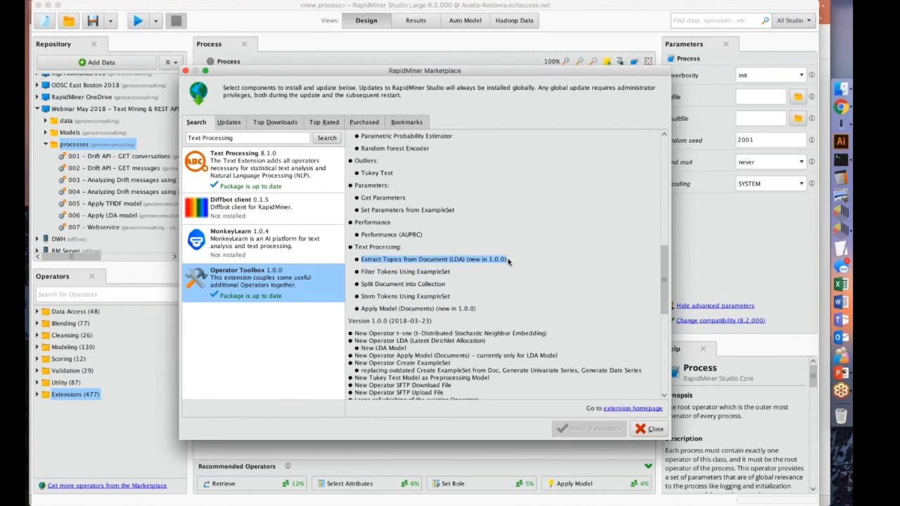
pyautogui.click(480, 310)
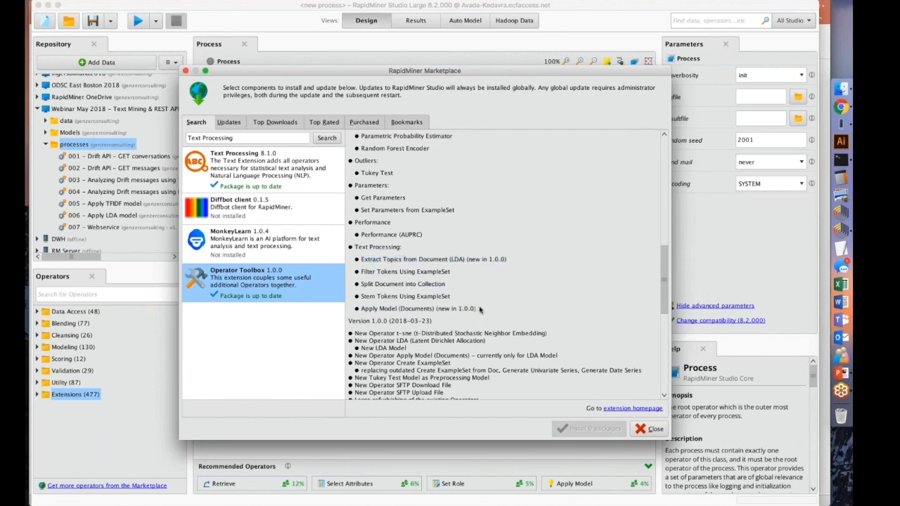
pyautogui.moveTo(480, 310); pyautogui.dragTo(364, 310)
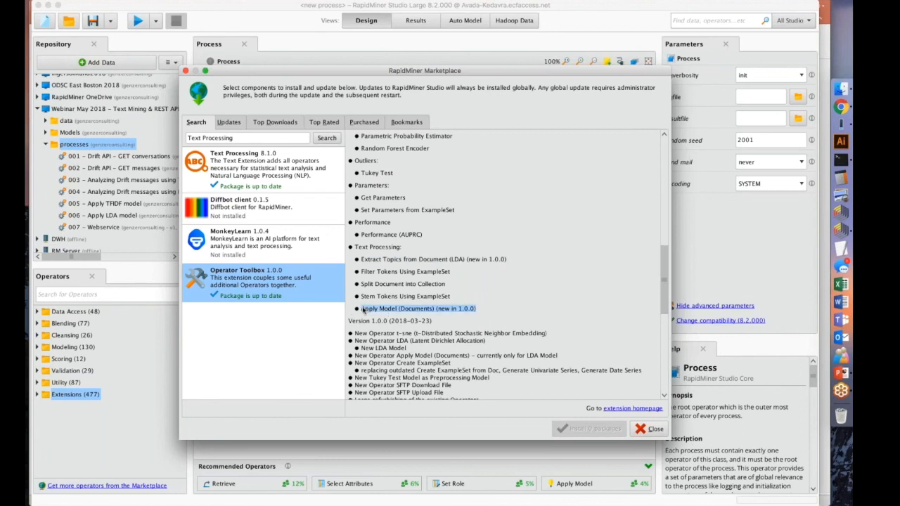
pyautogui.click(377, 297)
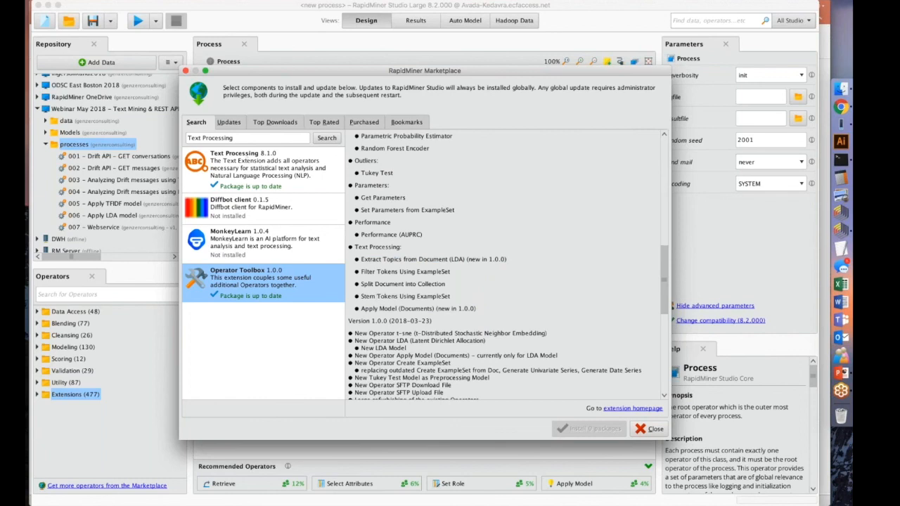
# Search the Marketplace for "Web Mining", review the extension's version and release date, and close the Marketplace.
pyautogui.tripleClick(229, 138)
pyautogui.write('Web Mining')
pyautogui.press('Return')
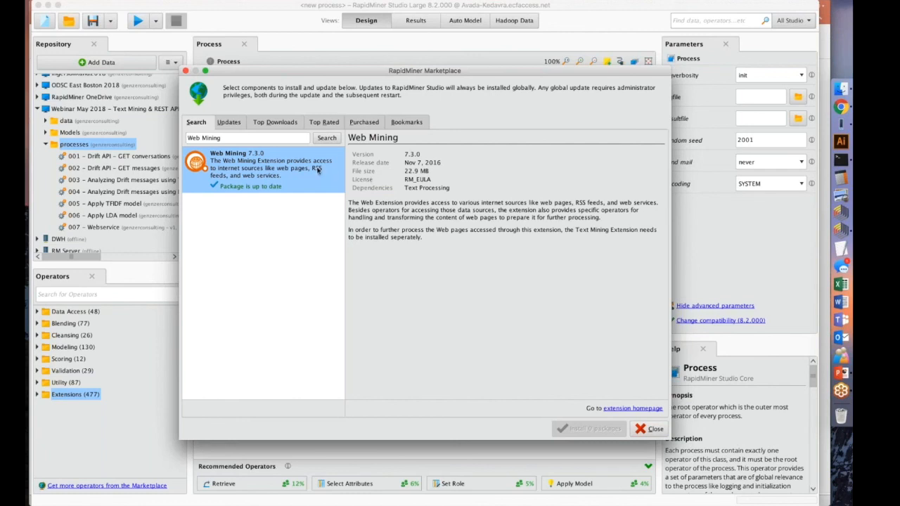
pyautogui.moveTo(425, 156); pyautogui.dragTo(405, 157)
pyautogui.moveTo(446, 164); pyautogui.dragTo(430, 163)
pyautogui.click(425, 211)
pyautogui.click(648, 429)
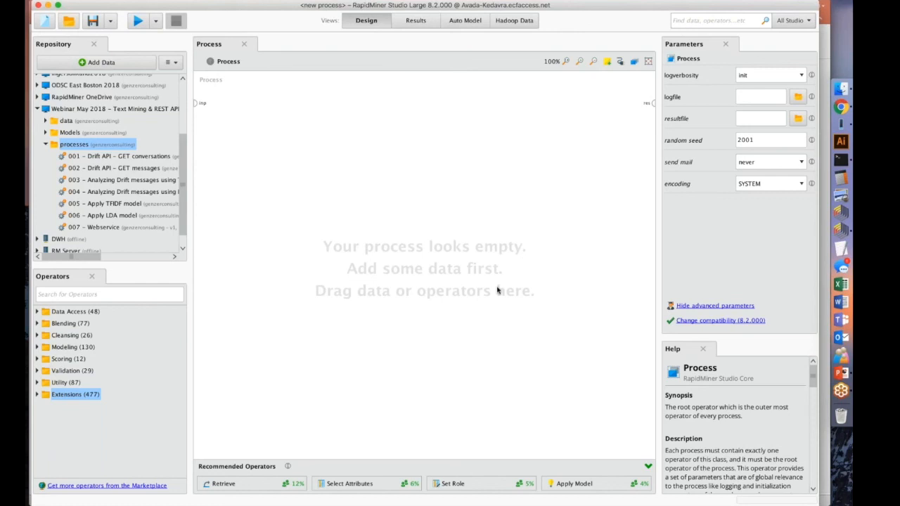
# Switch to Chrome, open the Authentication and Scopes page of the Drift API documentation, and highlight "OAuth 2.0 Authorization Code".
pyautogui.click(842, 107)
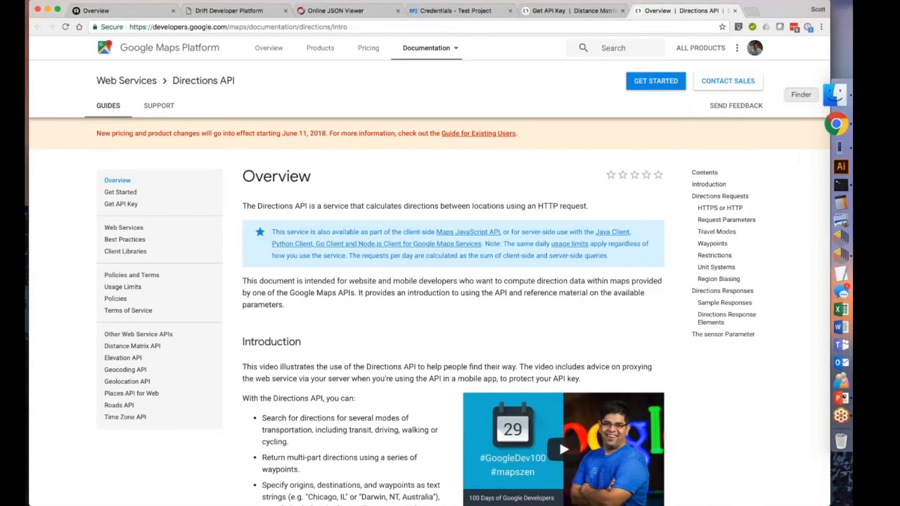
pyautogui.click(113, 10)
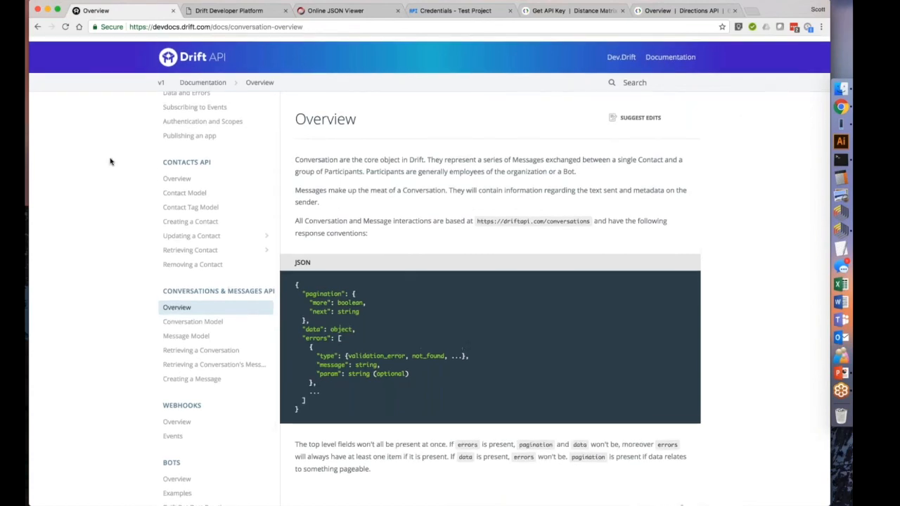
pyautogui.scroll(2, 175, 208)
pyautogui.scroll(2, 176, 209)
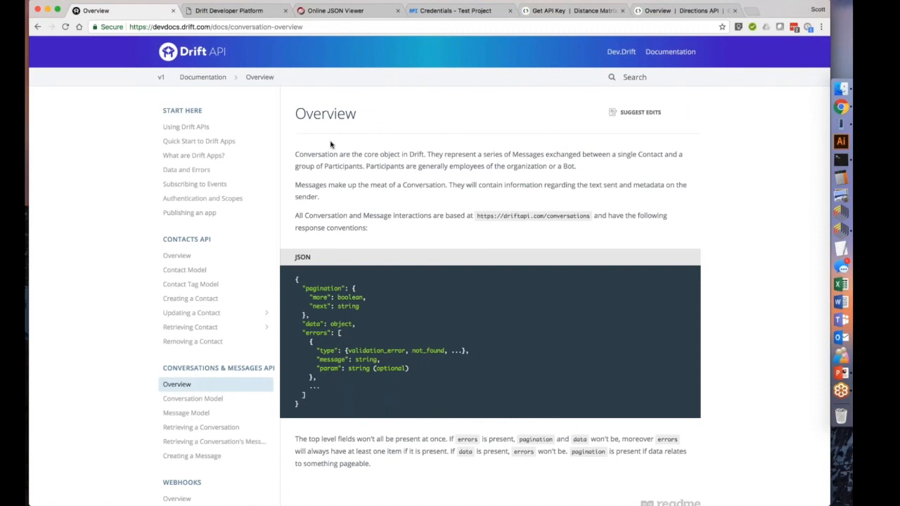
pyautogui.click(229, 200)
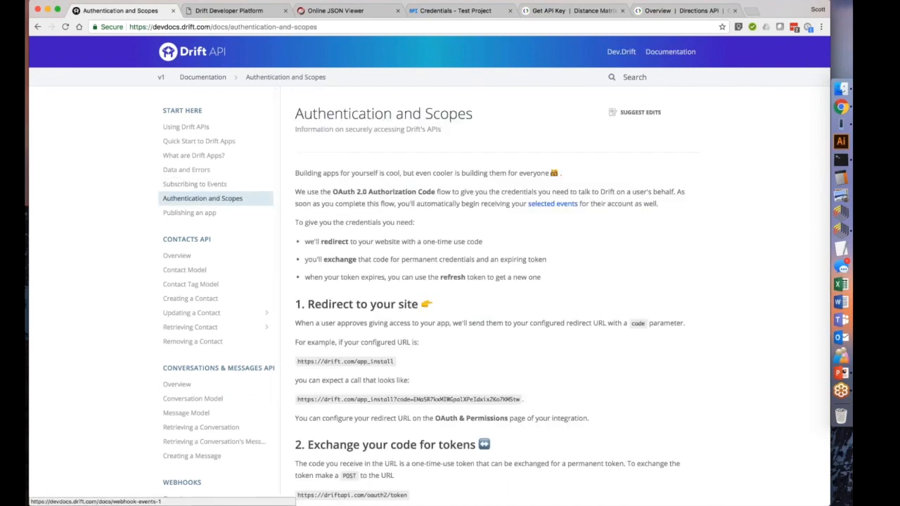
pyautogui.scroll(-1, 429, 281)
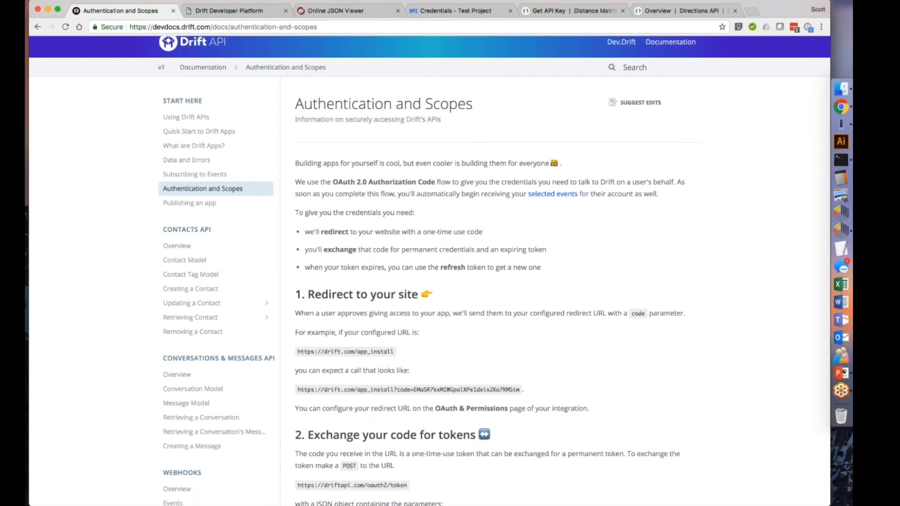
pyautogui.moveTo(332, 182); pyautogui.dragTo(434, 181)
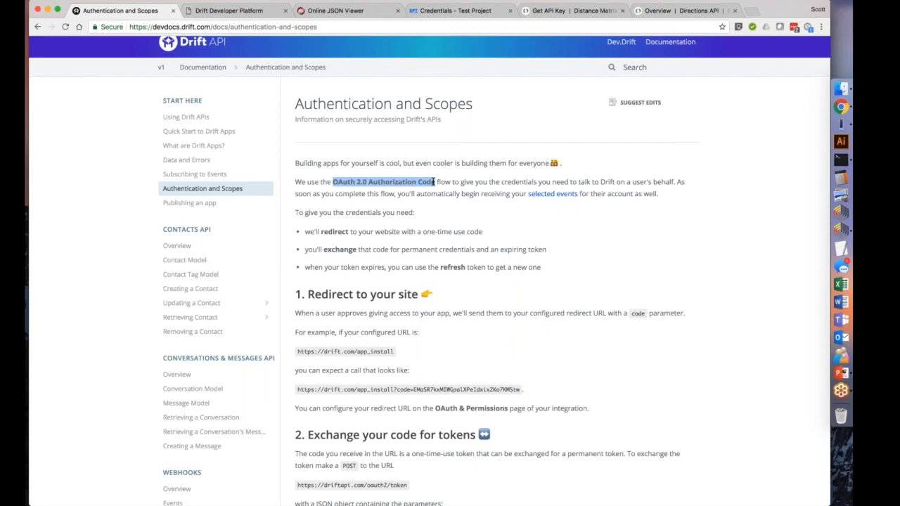
# Examine the sample JSON response for the token exchange, highlighting the access token, token type and expiry values.
pyautogui.scroll(-4, 434, 181)
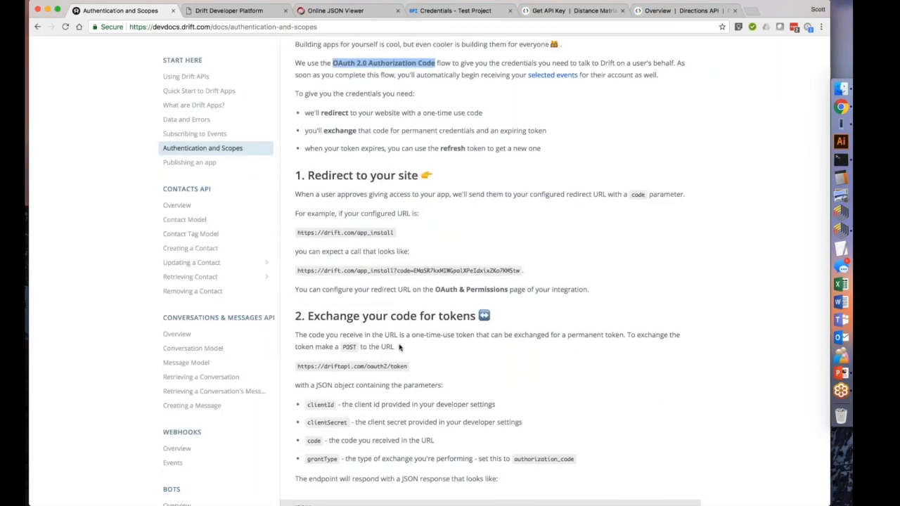
pyautogui.scroll(-2, 408, 355)
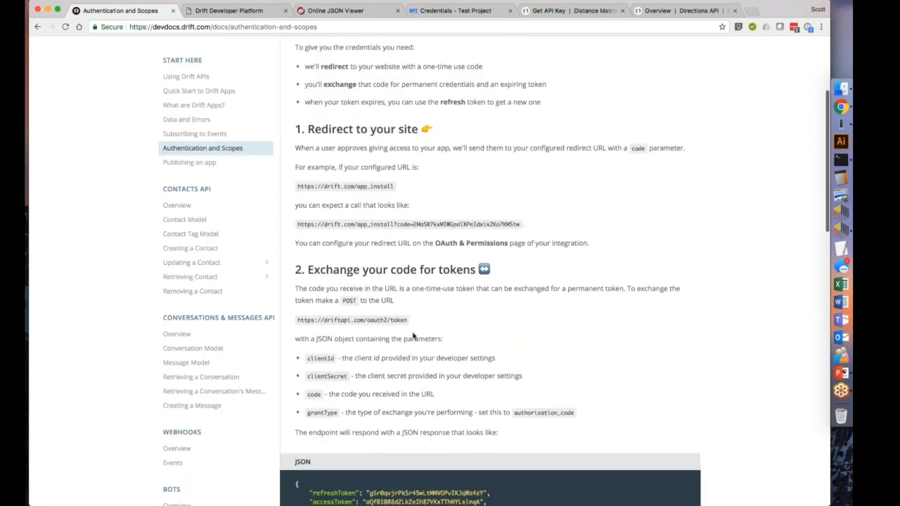
pyautogui.scroll(-3, 415, 336)
pyautogui.doubleClick(424, 424)
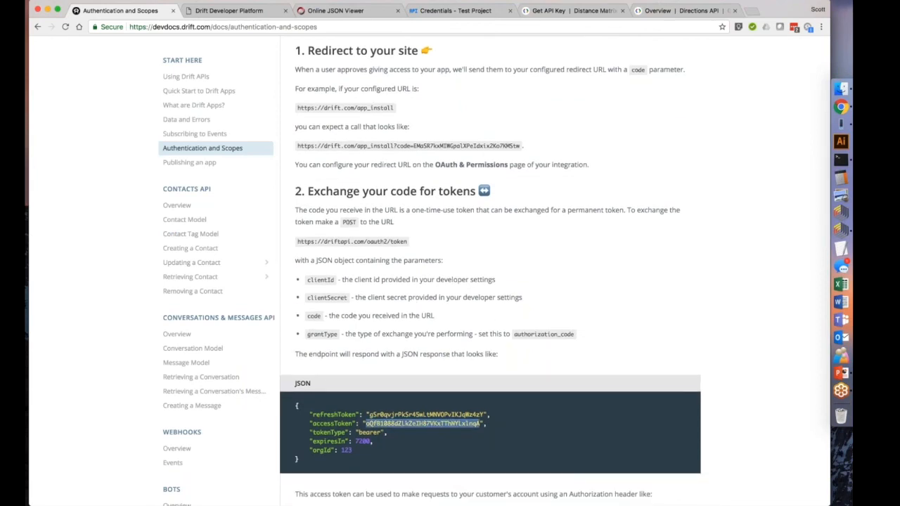
pyautogui.scroll(-4, 584, 332)
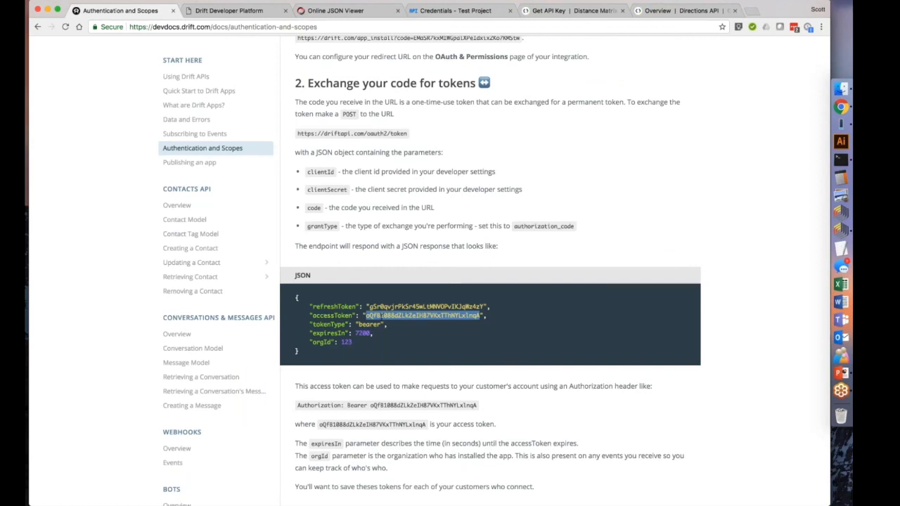
pyautogui.doubleClick(369, 325)
pyautogui.doubleClick(422, 316)
pyautogui.doubleClick(362, 334)
pyautogui.click(434, 341)
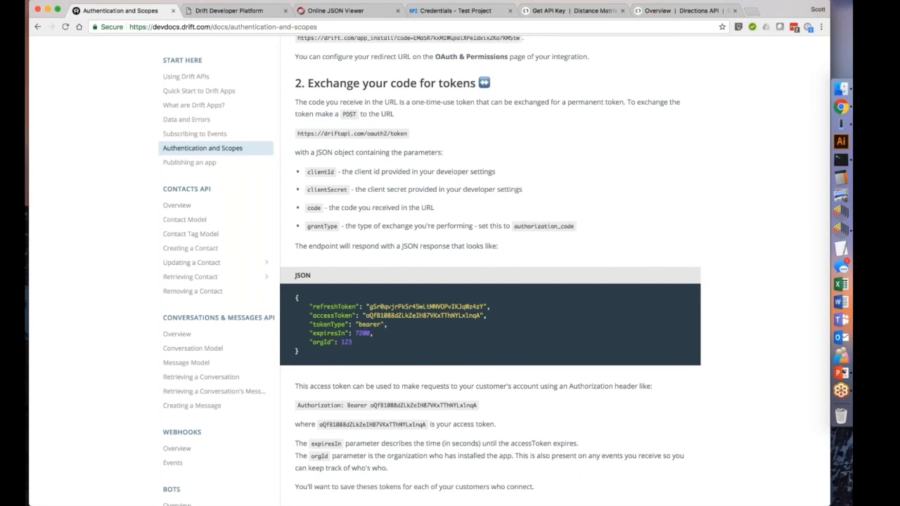
# Highlight the example Authorization bearer header in the documentation and switch to the Drift Developer Platform page.
pyautogui.scroll(-1, 492, 373)
pyautogui.moveTo(492, 373); pyautogui.dragTo(290, 370)
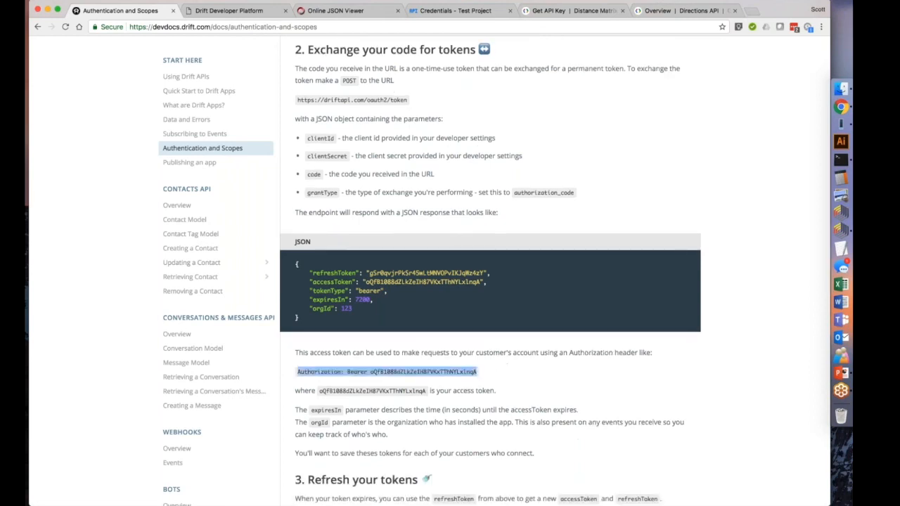
pyautogui.click(289, 368)
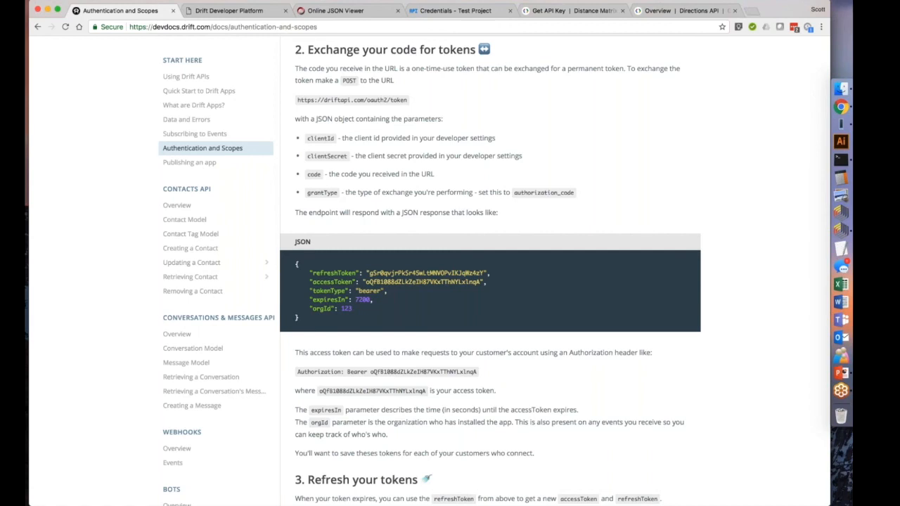
pyautogui.click(218, 11)
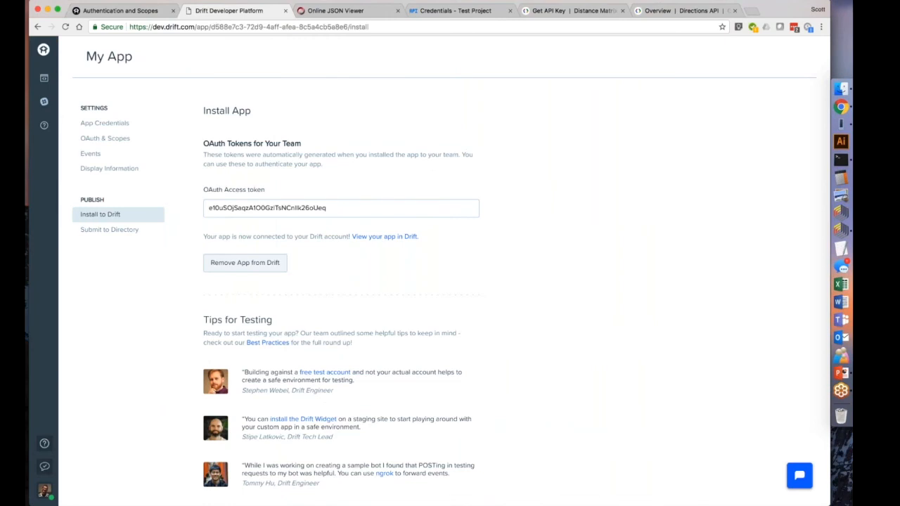
# Highlight the "My App" title and the OAuth access token on the Install App page.
pyautogui.moveTo(85, 56); pyautogui.dragTo(133, 56)
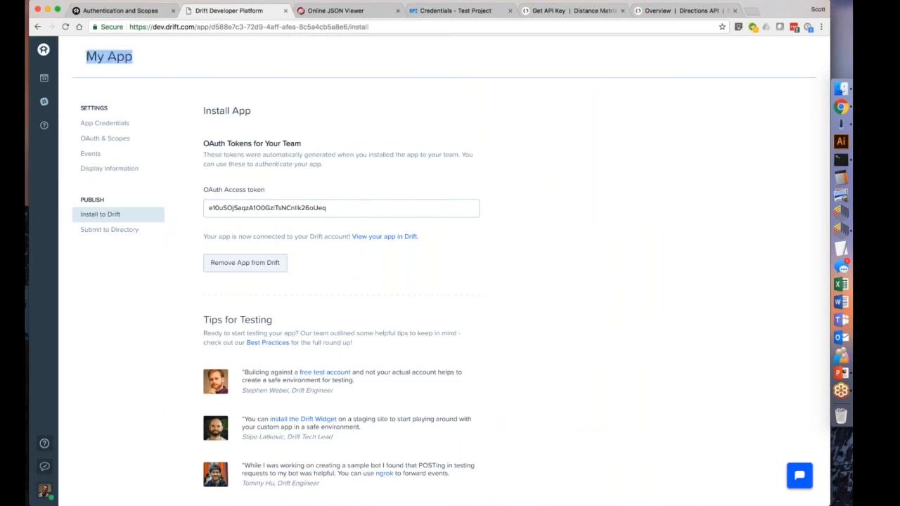
pyautogui.click(133, 57)
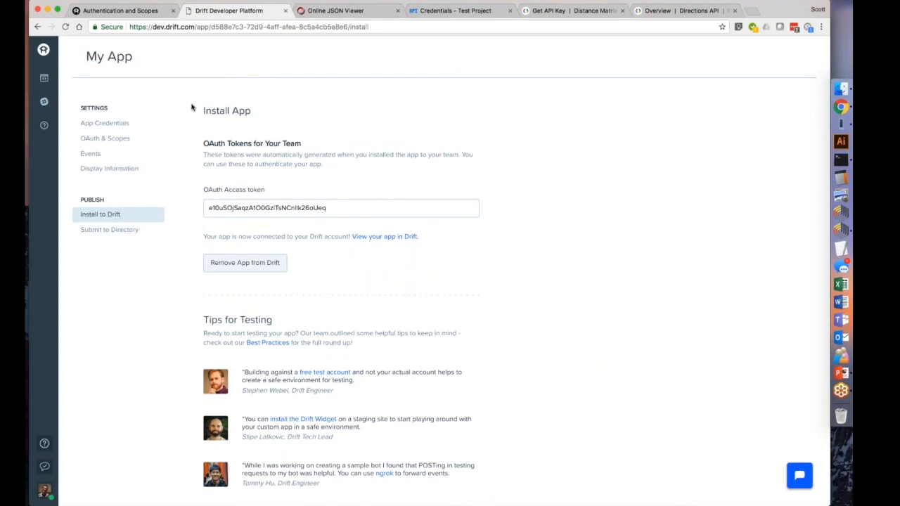
pyautogui.doubleClick(274, 208)
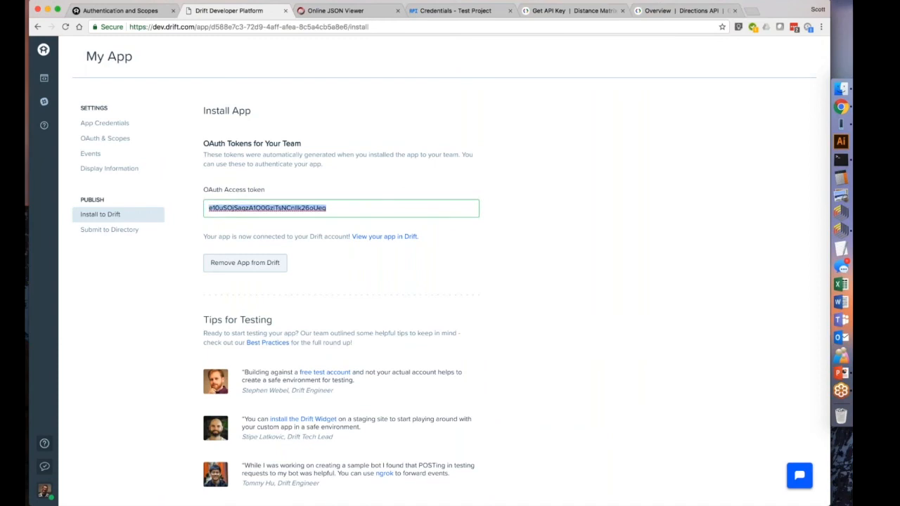
pyautogui.click(338, 209)
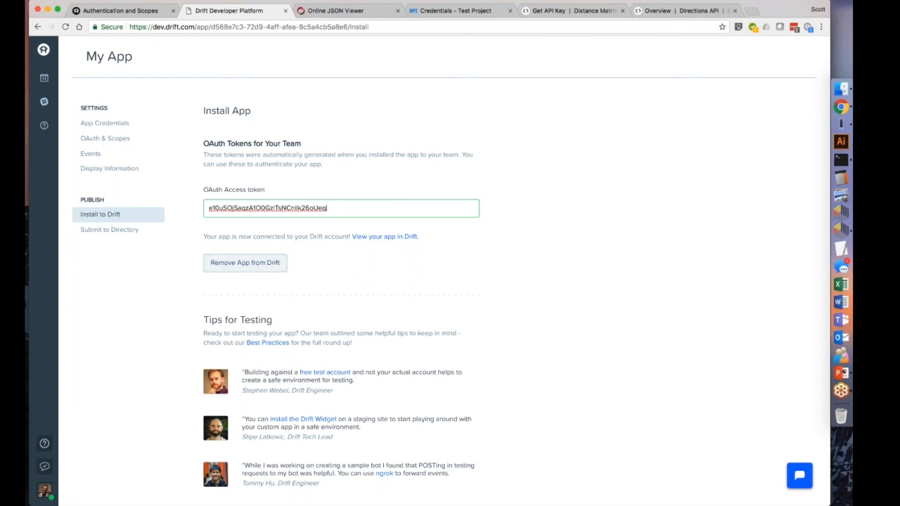
pyautogui.moveTo(341, 207); pyautogui.dragTo(210, 205)
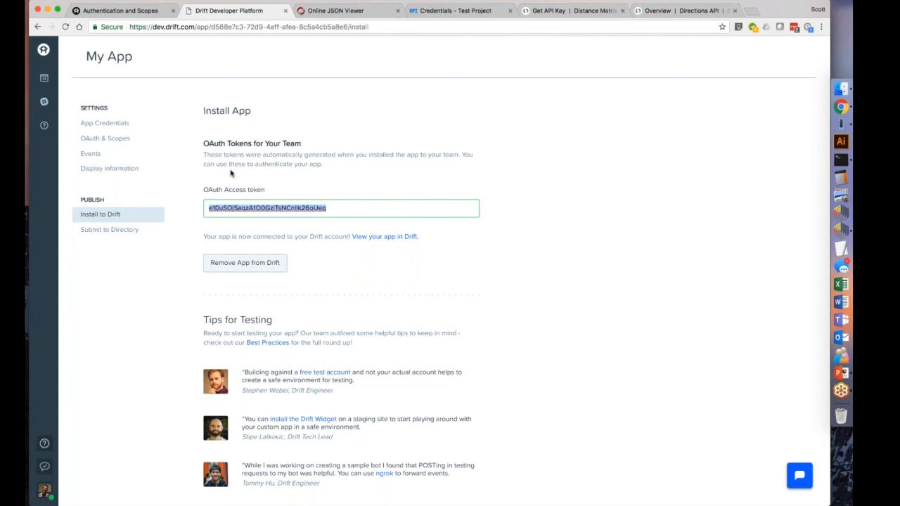
# Switch to the Google Cloud Platform credentials of Test Project and copy the API key of "Server key 1".
pyautogui.click(448, 11)
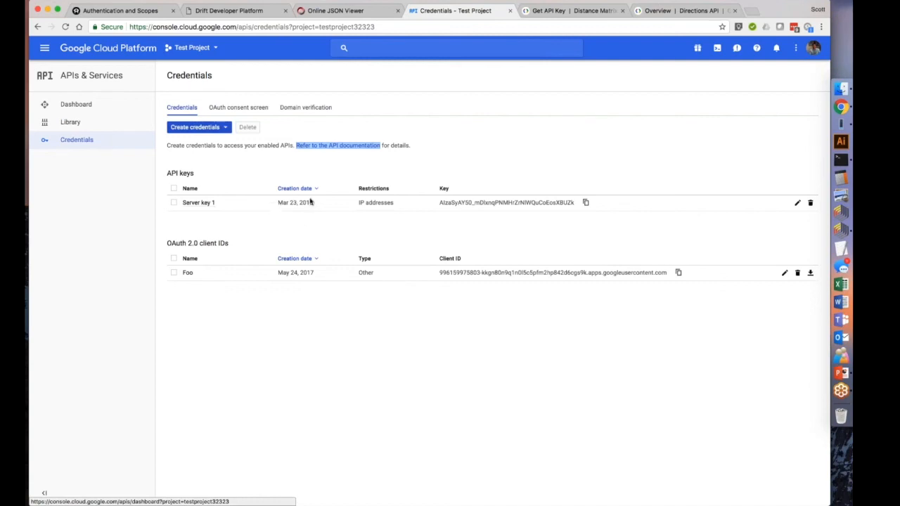
pyautogui.click(586, 203)
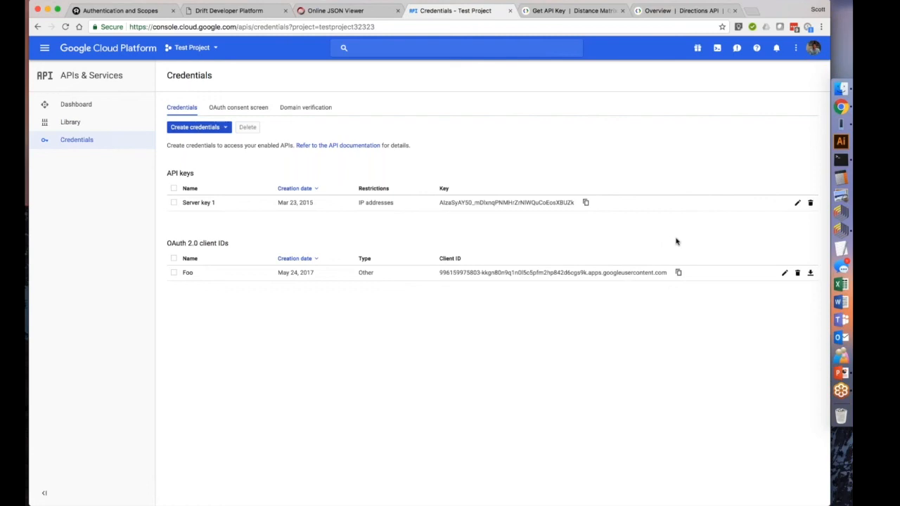
# Open the Distance Matrix API's Get API Key guide and read how to obtain a key and authenticate an application with it.
pyautogui.click(572, 11)
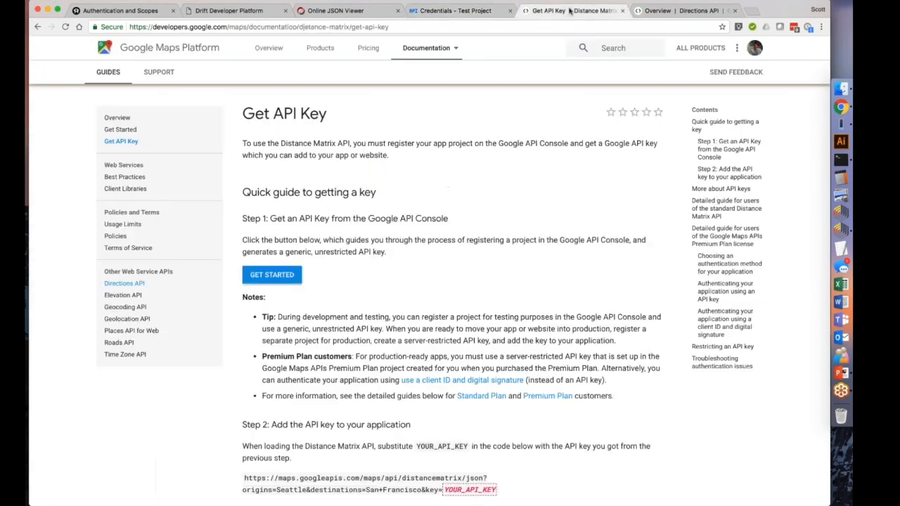
pyautogui.scroll(-1, 419, 217)
pyautogui.scroll(2, 419, 217)
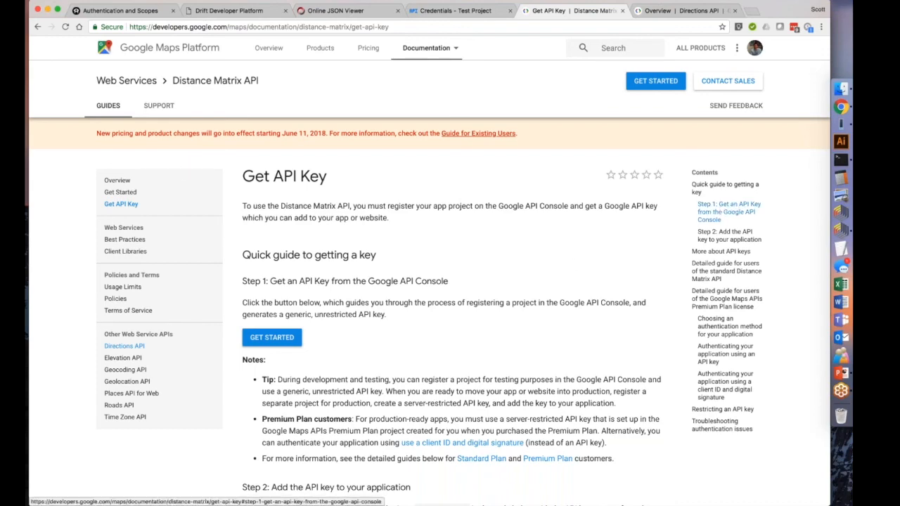
pyautogui.scroll(-5, 574, 261)
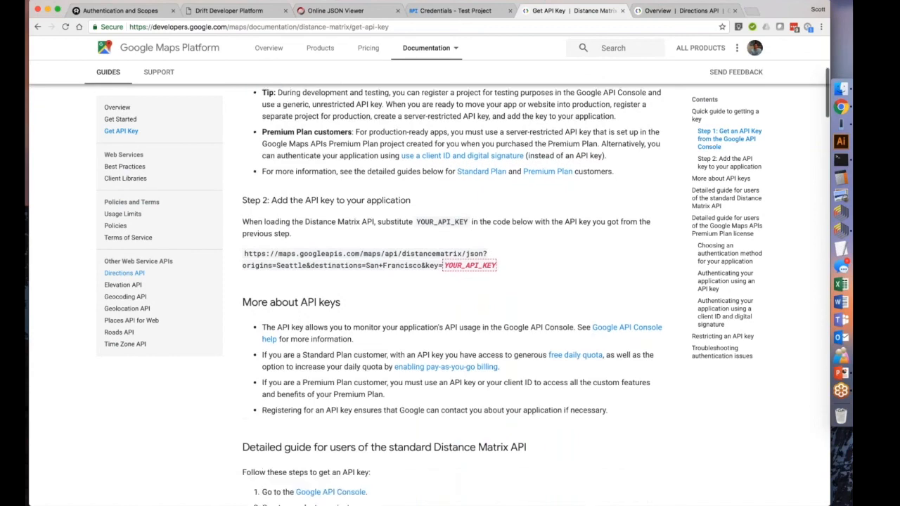
pyautogui.scroll(-1, 451, 261)
pyautogui.scroll(-1, 450, 261)
pyautogui.scroll(-10, 451, 256)
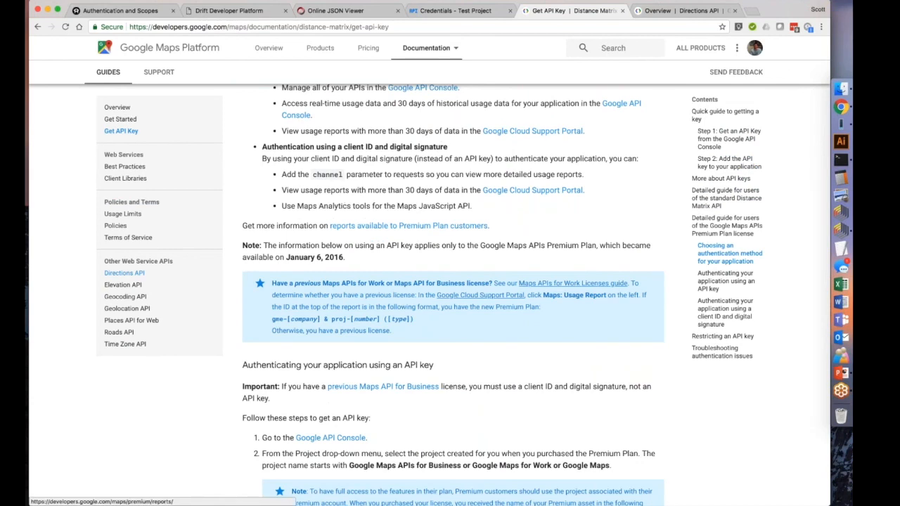
# Open the Directions API overview, find the Directions Requests section, and select the page's full web address.
pyautogui.hotkey('ctrl', 'Tab')
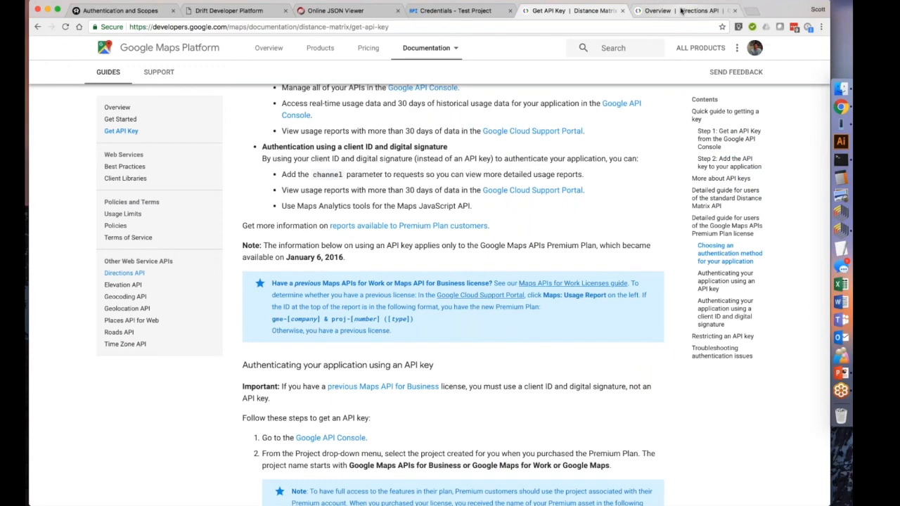
pyautogui.scroll(-2, 559, 414)
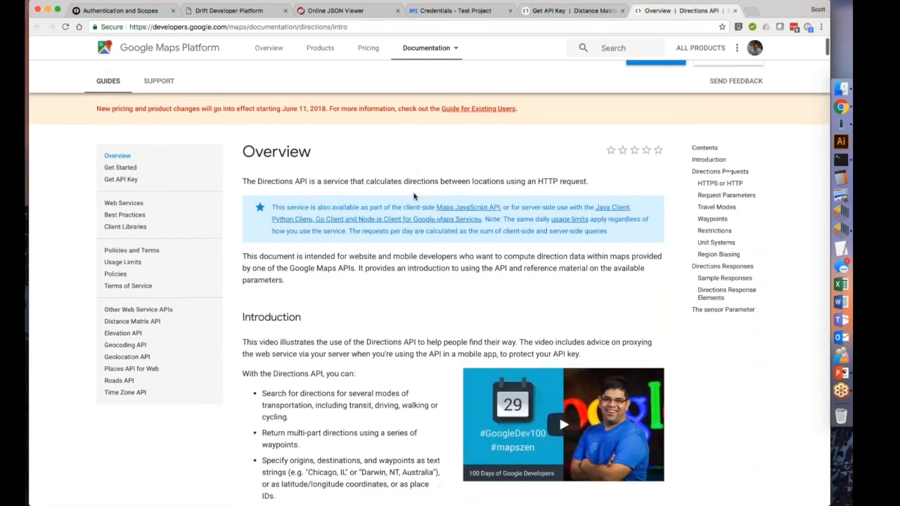
pyautogui.scroll(-6, 559, 415)
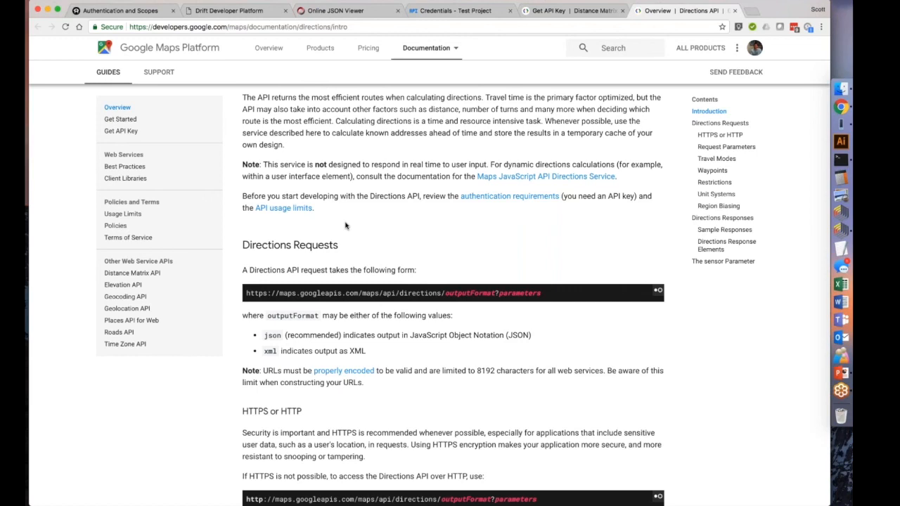
pyautogui.click(298, 27)
pyautogui.click(299, 27)
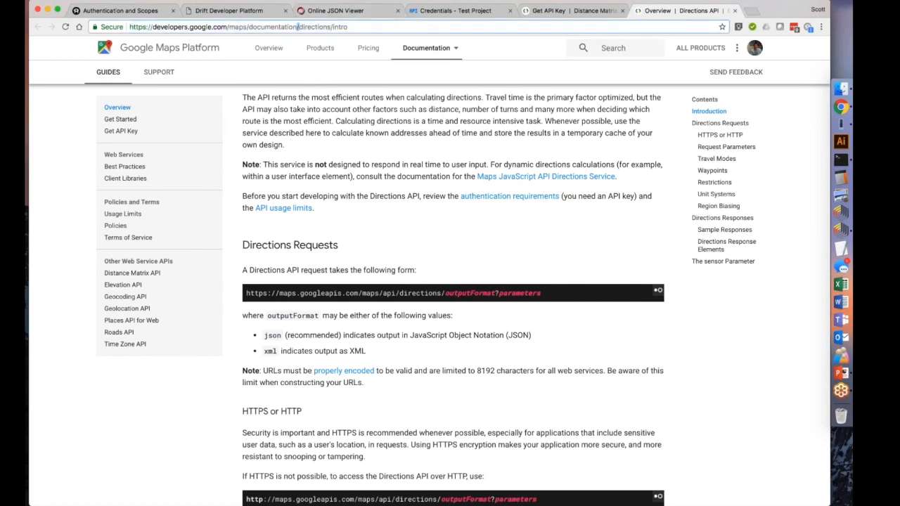
pyautogui.tripleClick(290, 26)
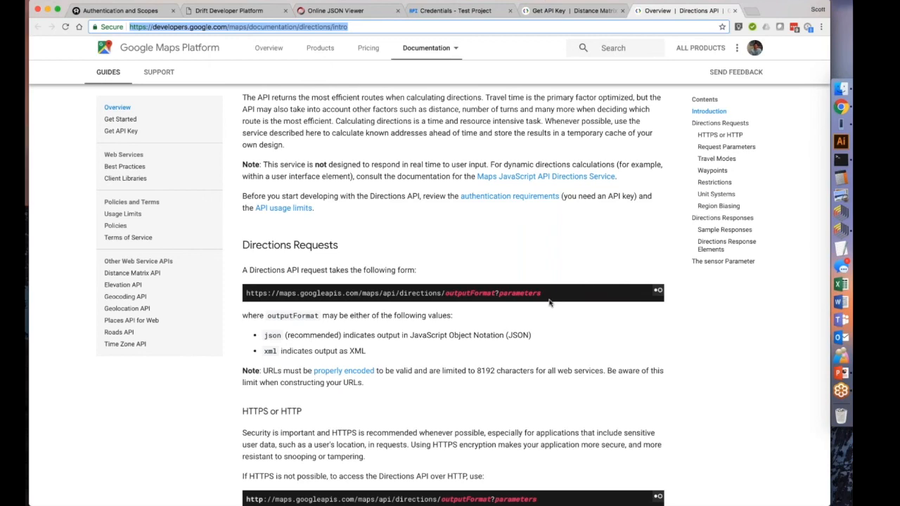
# Examine the output formats for Directions requests, highlighting the xml and json descriptions.
pyautogui.scroll(-3, 550, 303)
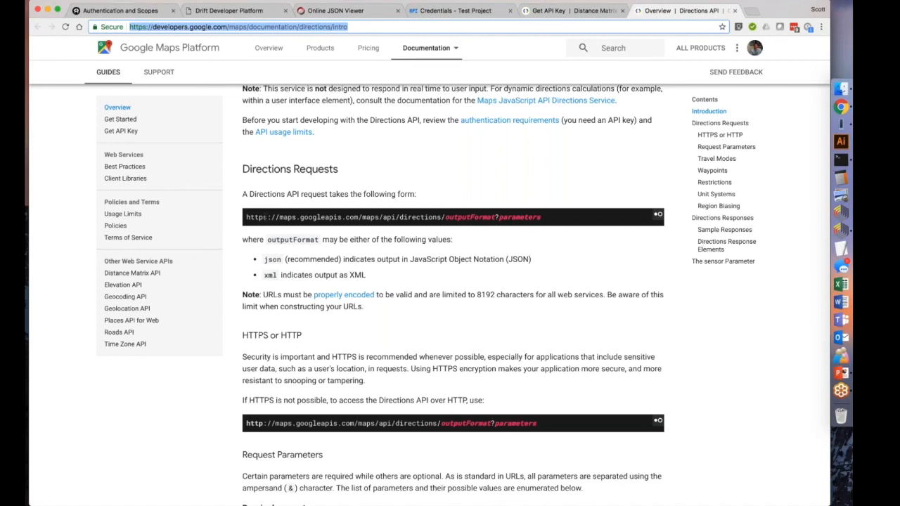
pyautogui.doubleClick(271, 259)
pyautogui.doubleClick(271, 275)
pyautogui.click(370, 276)
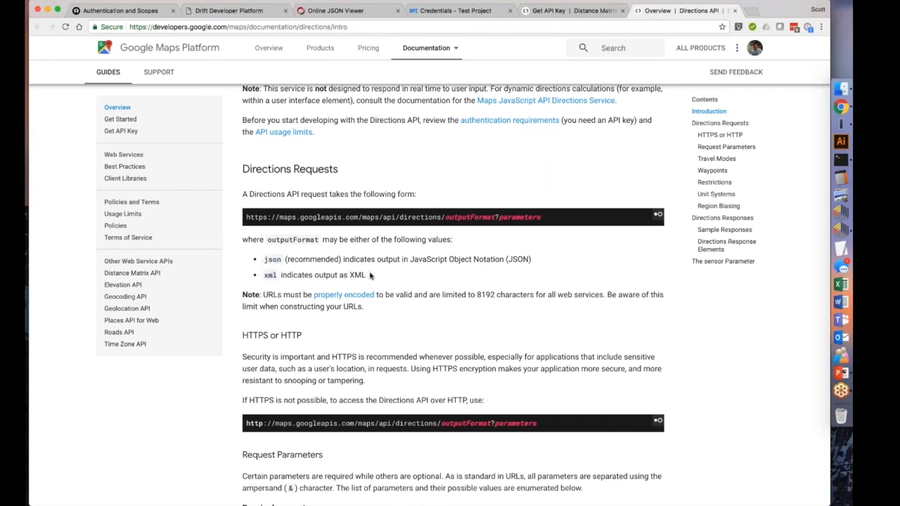
pyautogui.moveTo(370, 275); pyautogui.dragTo(264, 276)
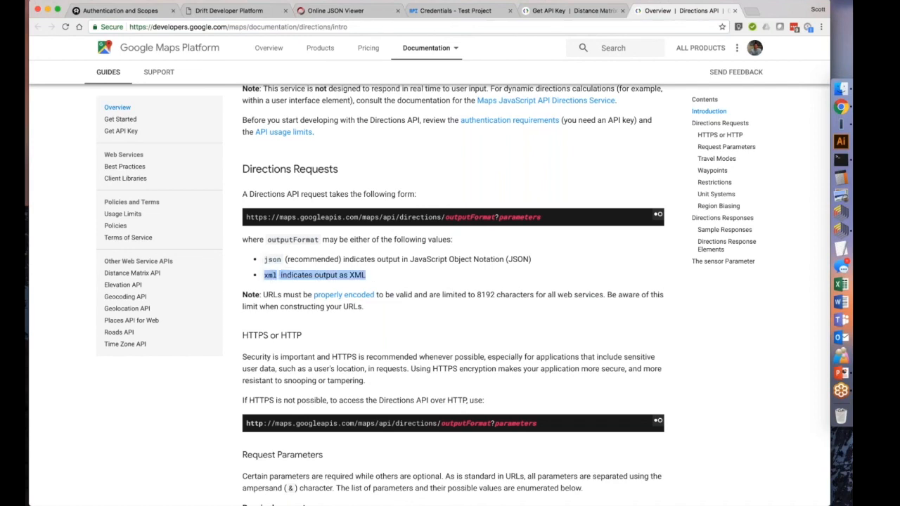
pyautogui.click(360, 275)
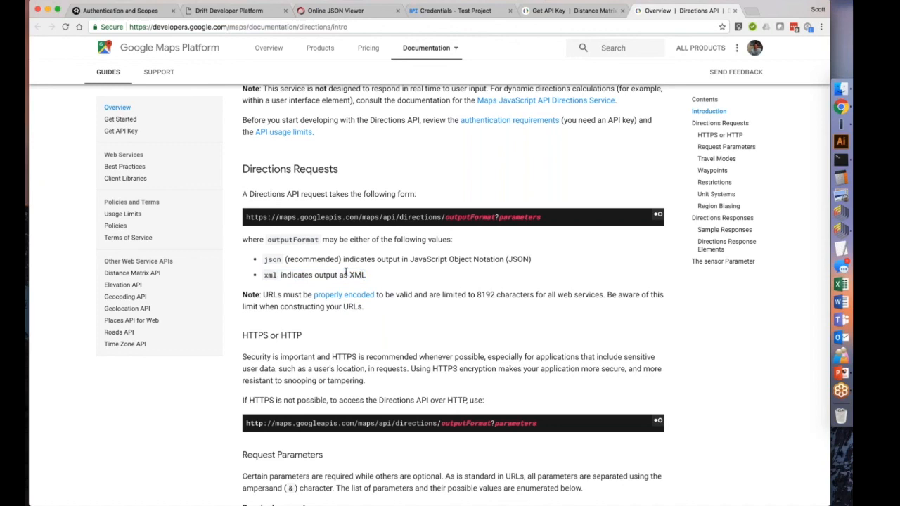
pyautogui.moveTo(265, 260); pyautogui.dragTo(531, 260)
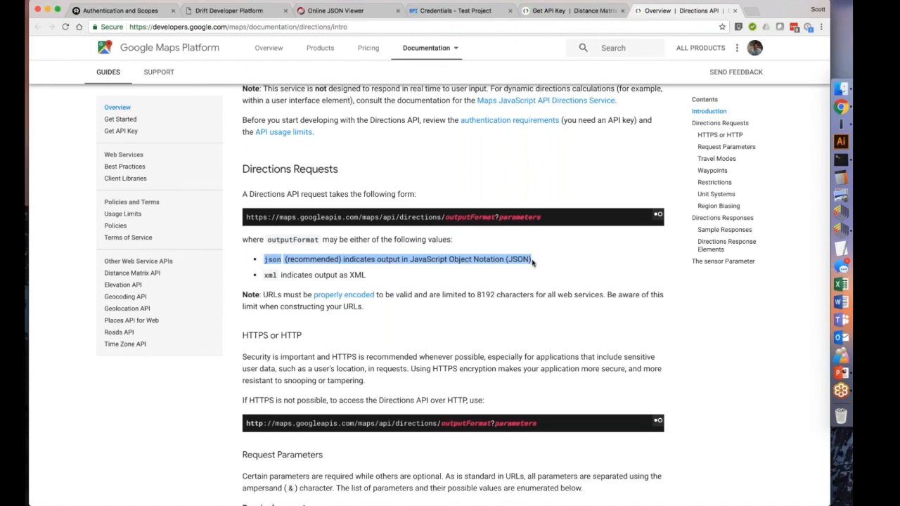
# Highlight "HTTPS" in the HTTPS or HTTP heading and review the Directions API documentation from Request Parameters through Region Biasing.
pyautogui.doubleClick(255, 335)
pyautogui.scroll(-5, 255, 335)
pyautogui.scroll(-3, 453, 296)
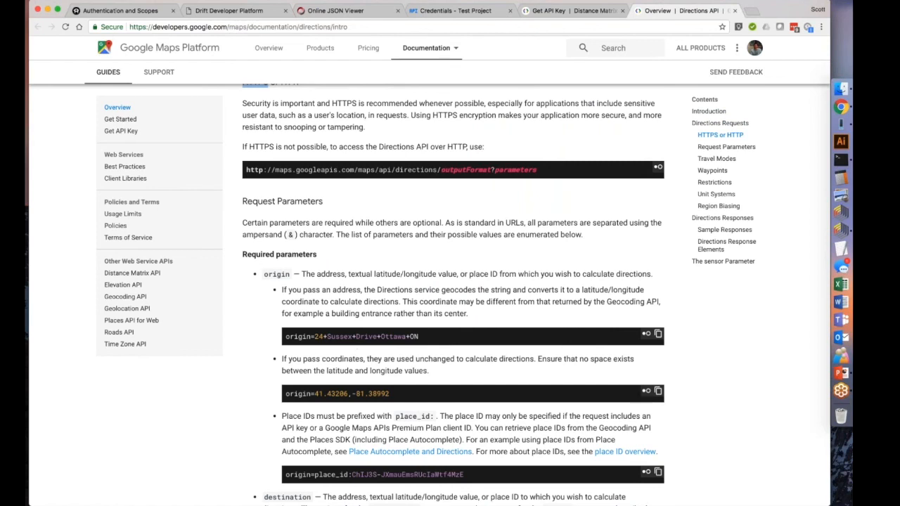
pyautogui.scroll(-1, 276, 252)
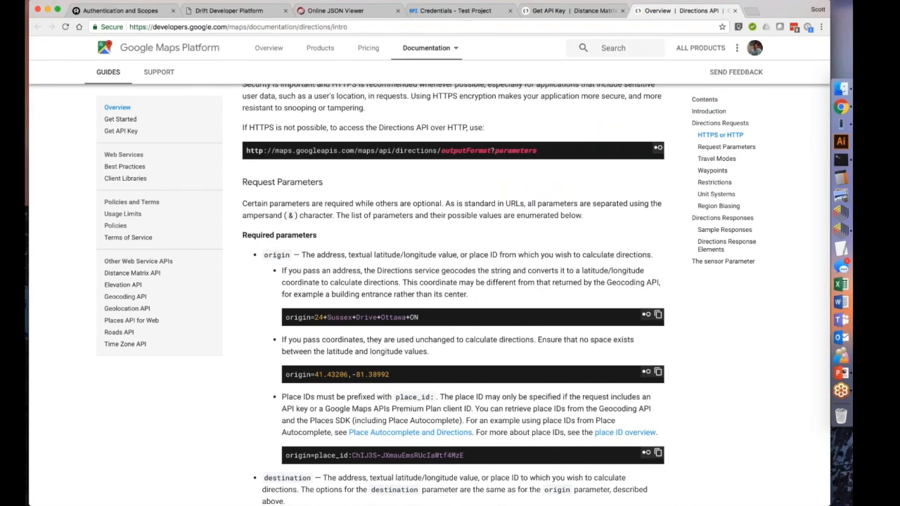
pyautogui.scroll(-5, 346, 277)
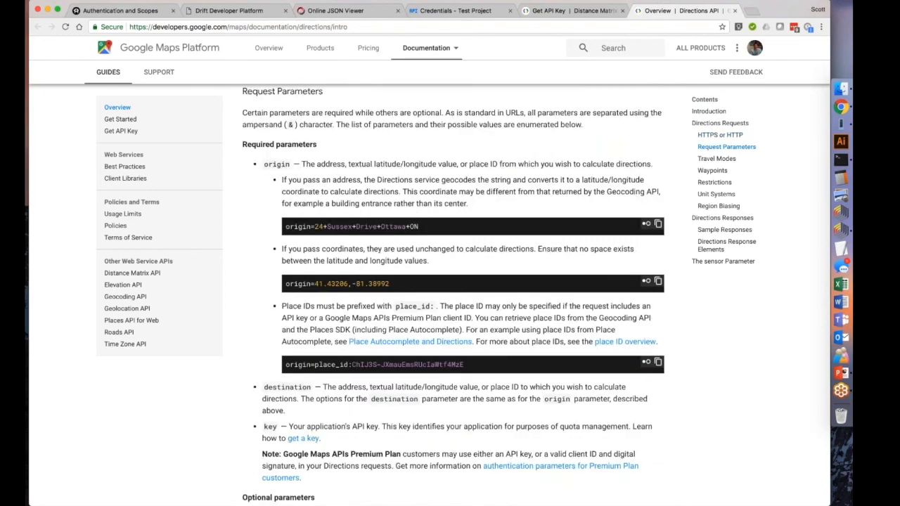
pyautogui.scroll(-8, 346, 276)
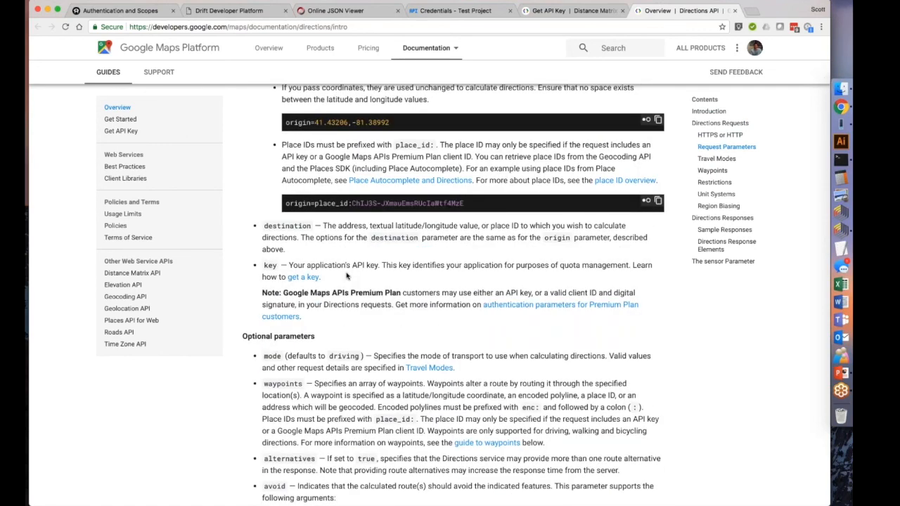
pyautogui.scroll(-12, 346, 276)
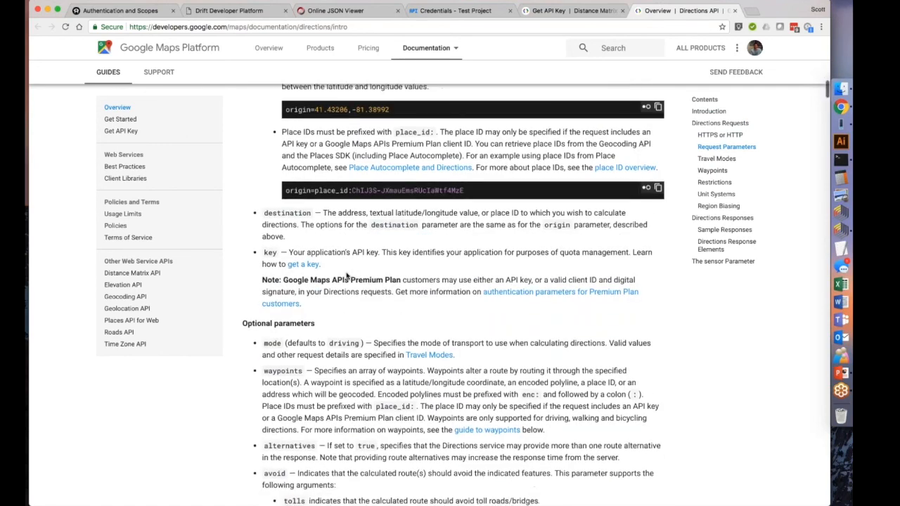
pyautogui.scroll(-20, 346, 276)
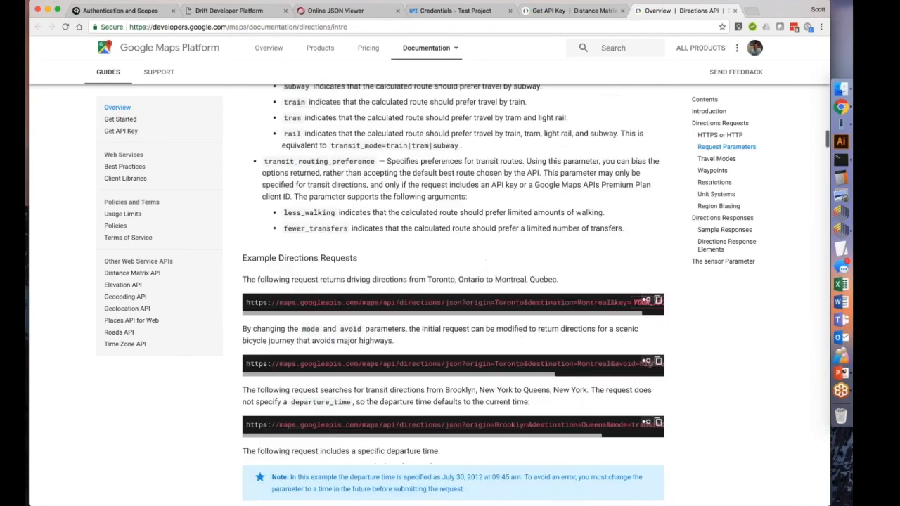
pyautogui.scroll(-20, 453, 295)
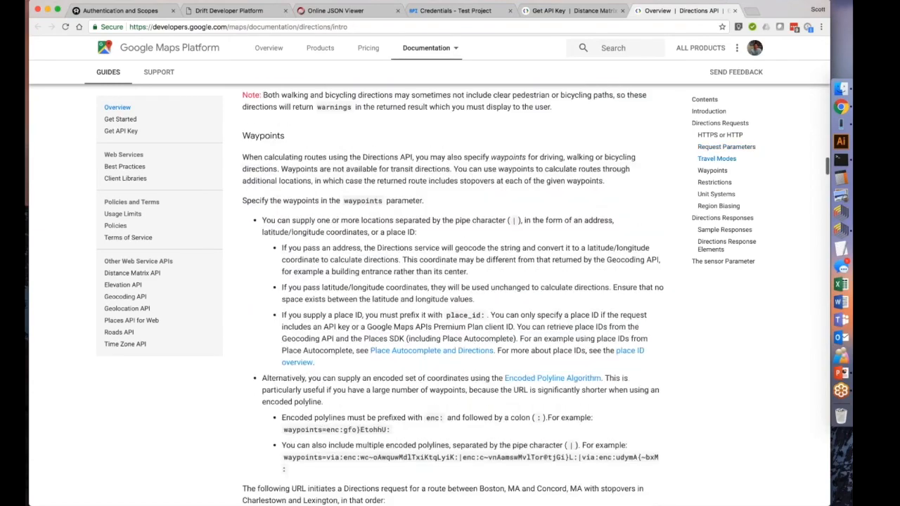
pyautogui.scroll(-3, 453, 295)
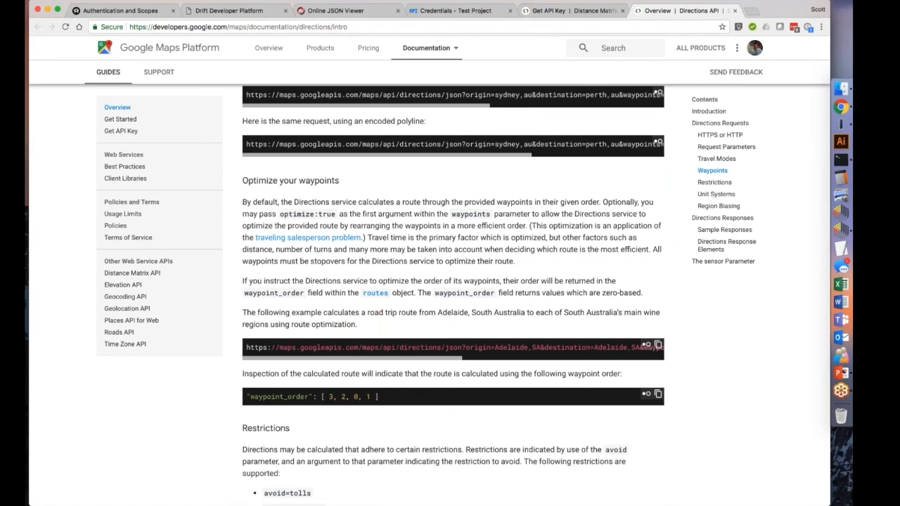
pyautogui.scroll(-20, 454, 252)
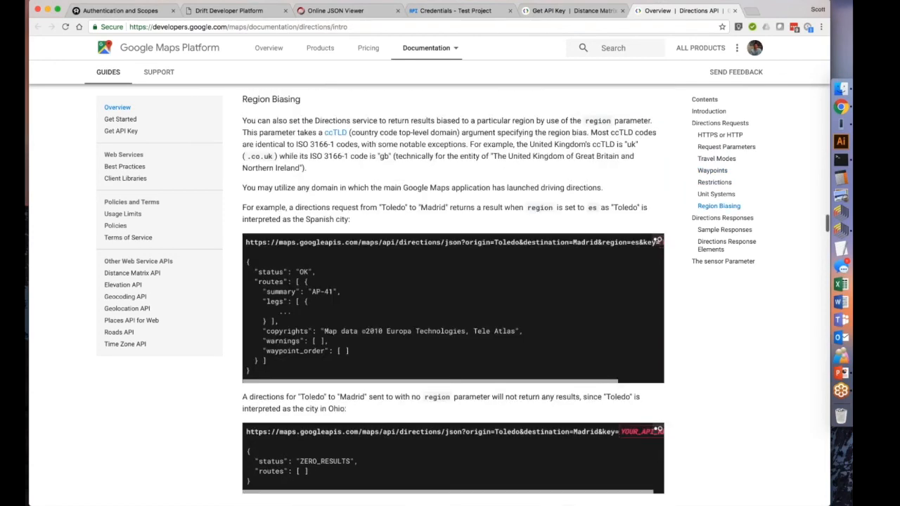
# Highlight the Toledo to Madrid example request URL and its JSON response under Region Biasing.
pyautogui.moveTo(283, 325); pyautogui.dragTo(261, 201)
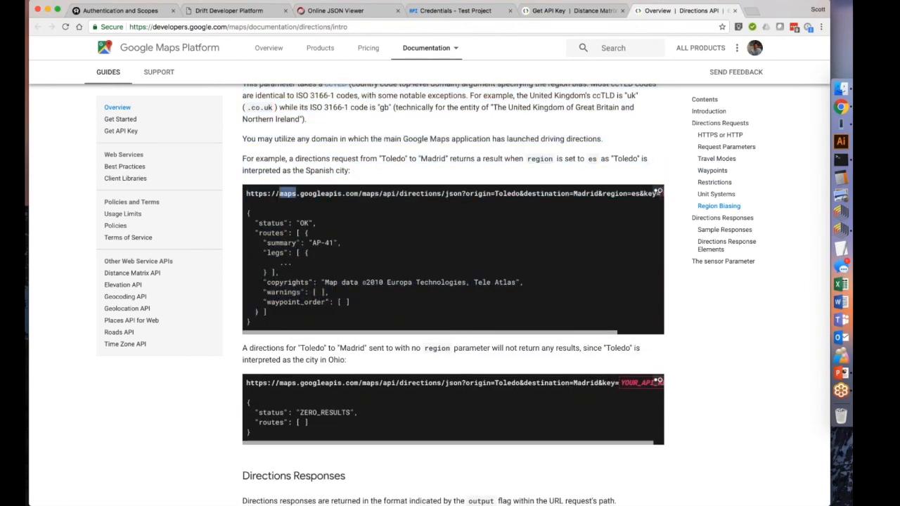
pyautogui.tripleClick(279, 192)
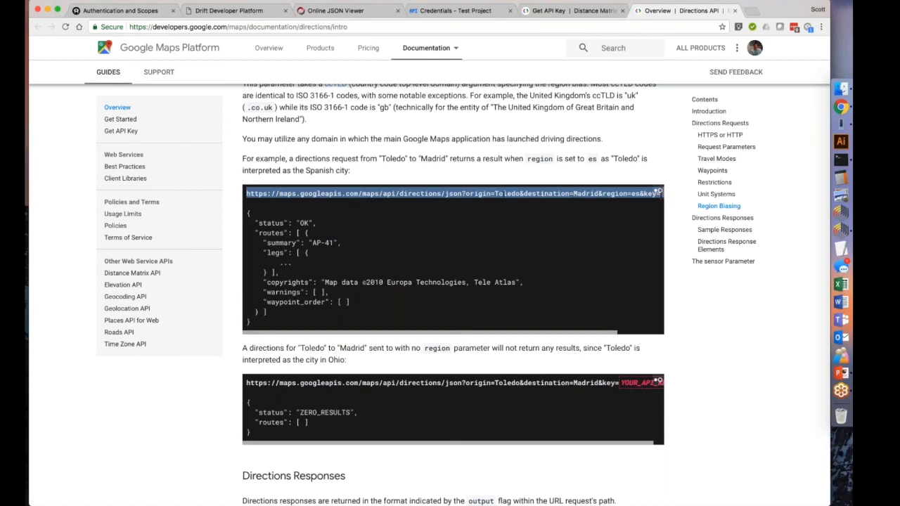
pyautogui.click(485, 251)
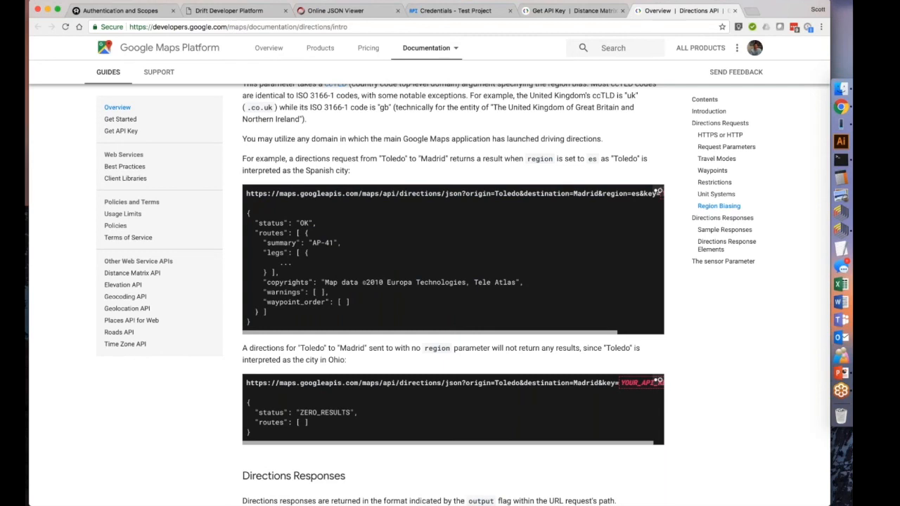
pyautogui.moveTo(248, 212); pyautogui.dragTo(251, 322)
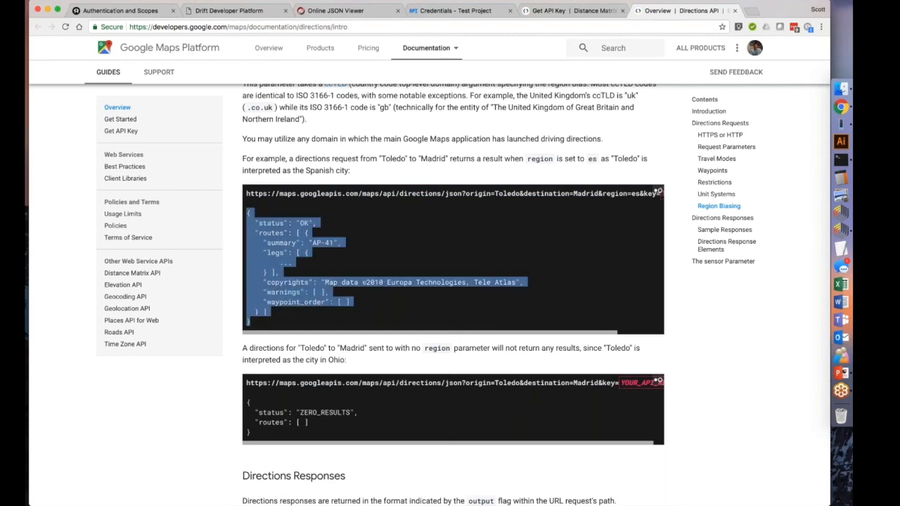
pyautogui.click(314, 292)
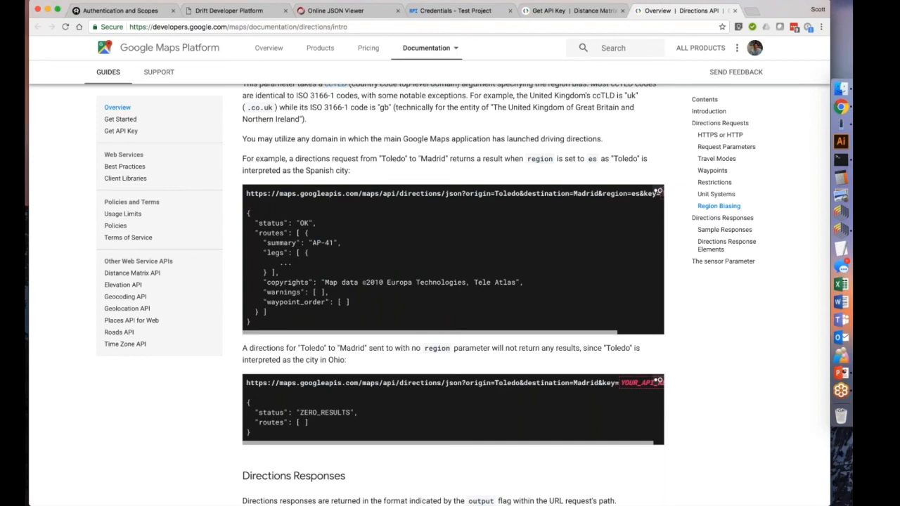
# Examine the sample JSON response for the Chicago to Los Angeles directions request, highlighting the status "OK" entry.
pyautogui.scroll(-5, 320, 232)
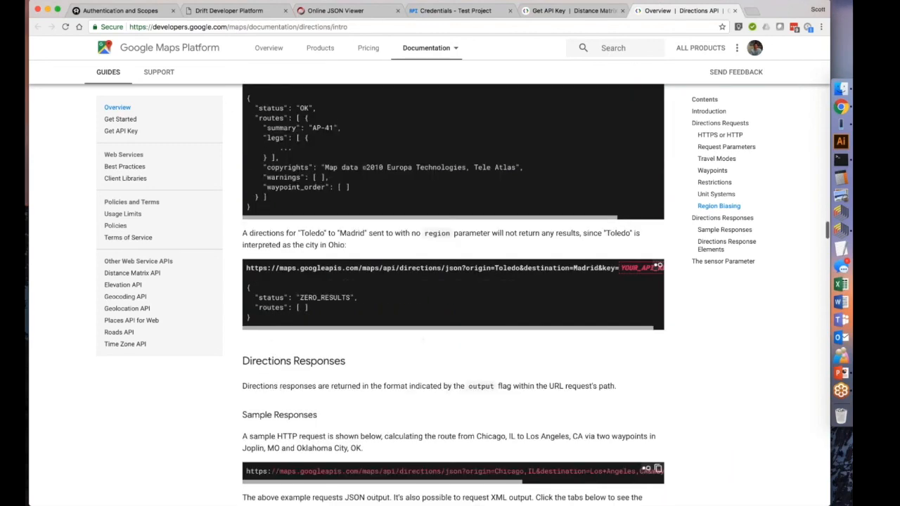
pyautogui.scroll(-5, 454, 294)
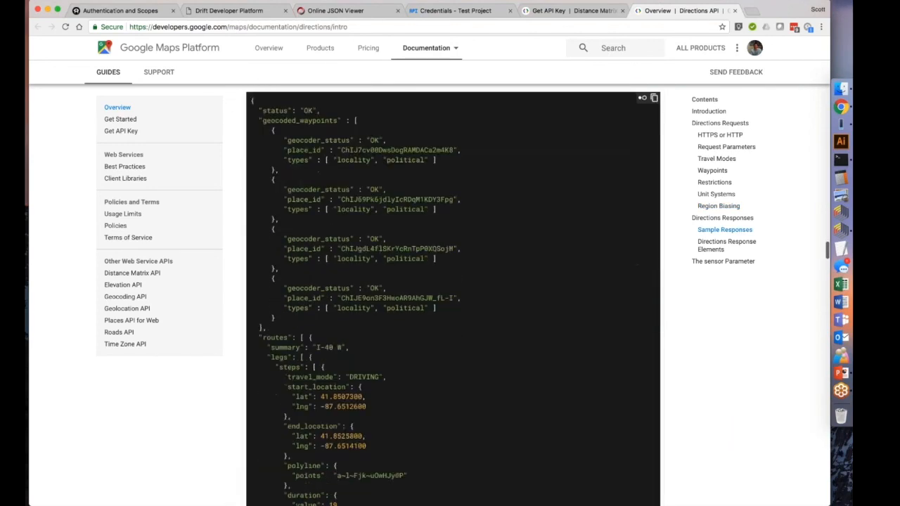
pyautogui.scroll(1, 454, 294)
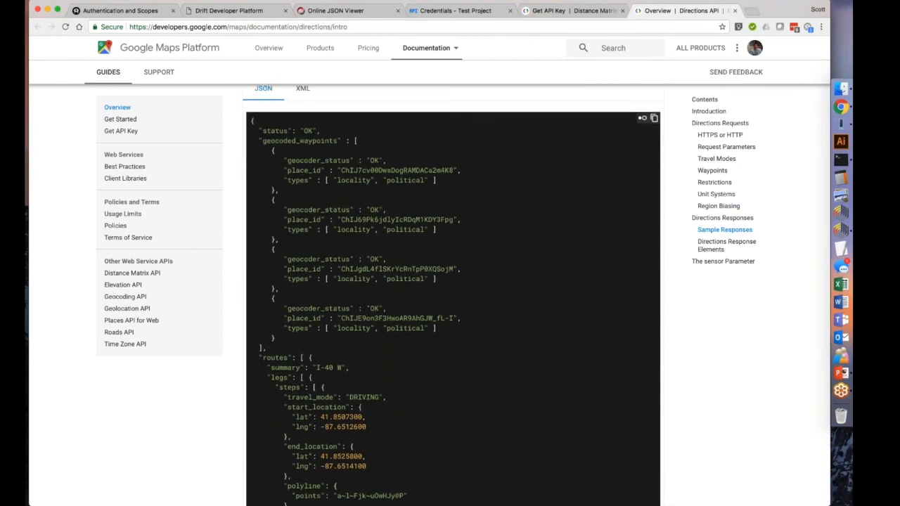
pyautogui.moveTo(259, 131); pyautogui.dragTo(318, 130)
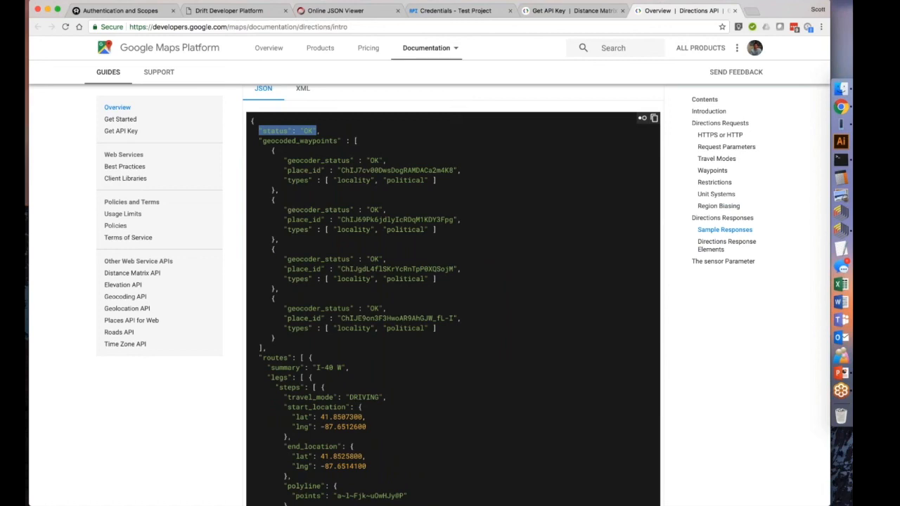
pyautogui.doubleClick(309, 131)
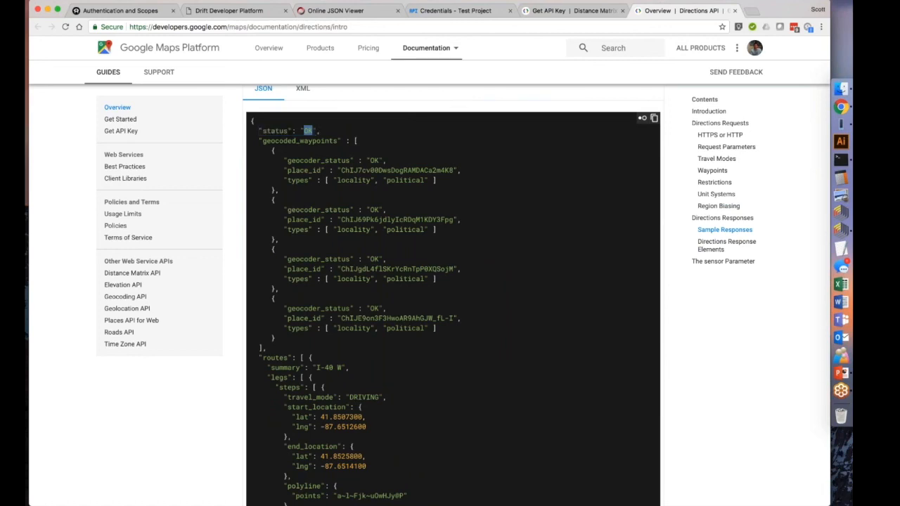
pyautogui.scroll(-4, 450, 296)
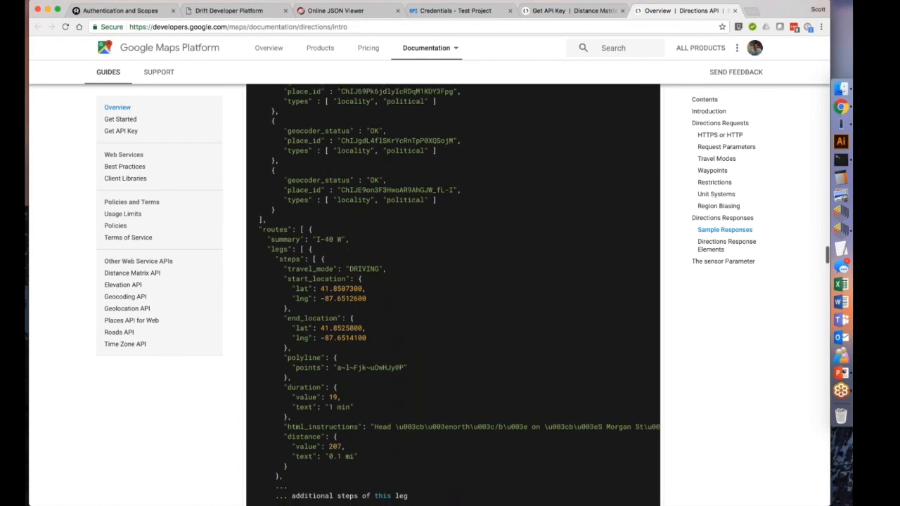
pyautogui.scroll(-1, 450, 295)
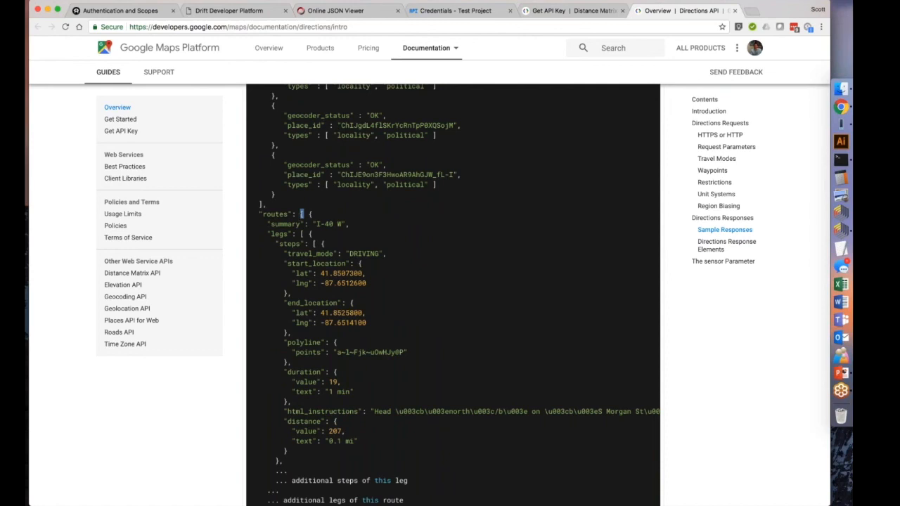
pyautogui.scroll(-5, 301, 214)
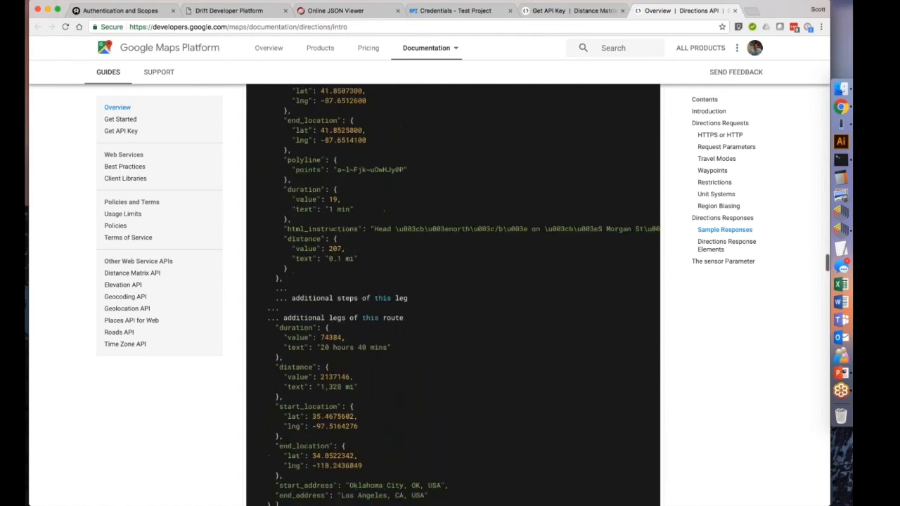
pyautogui.scroll(-2, 453, 281)
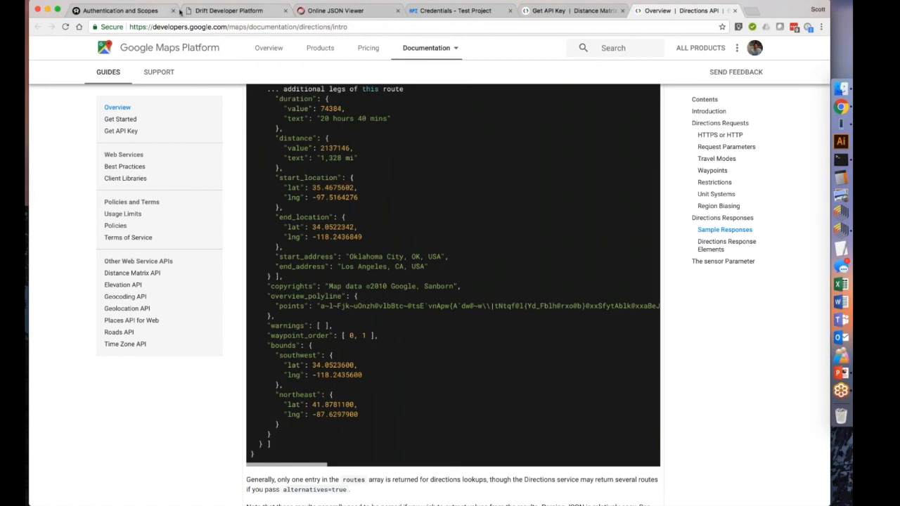
pyautogui.click(216, 10)
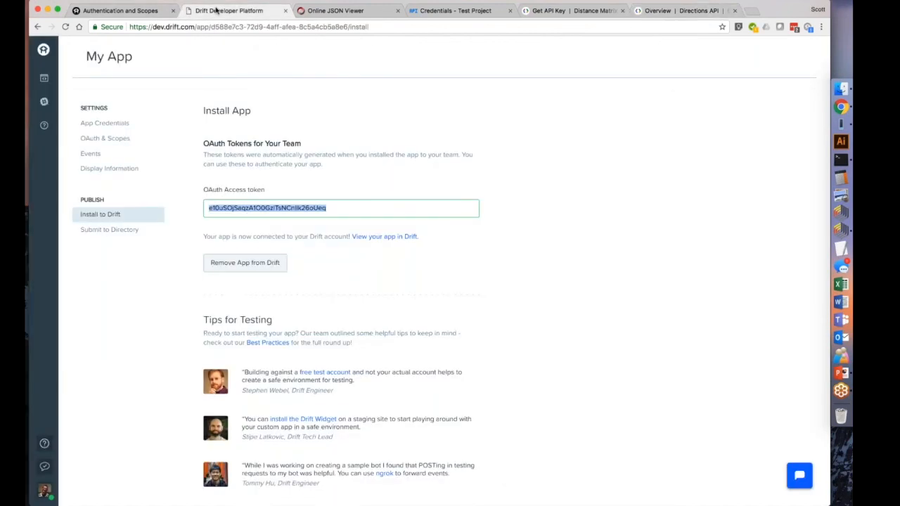
pyautogui.click(143, 12)
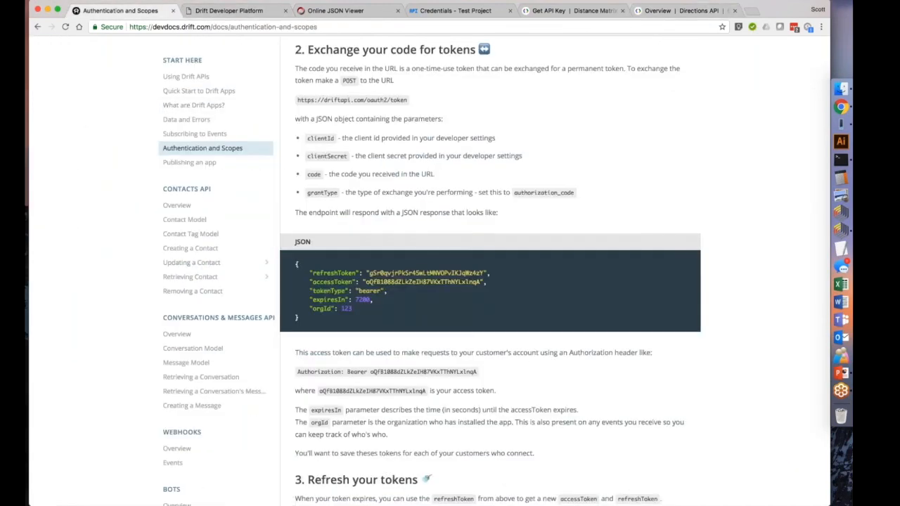
pyautogui.scroll(3, 490, 281)
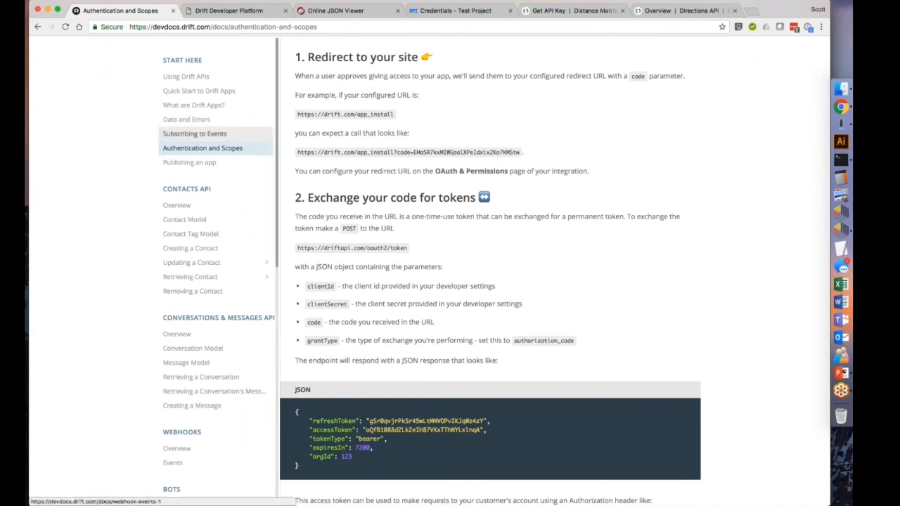
pyautogui.click(176, 335)
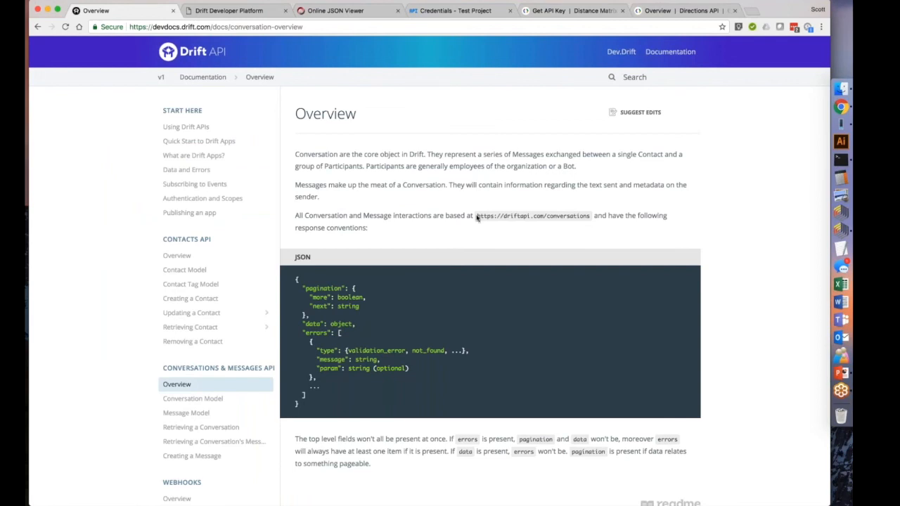
pyautogui.moveTo(477, 218); pyautogui.dragTo(590, 218)
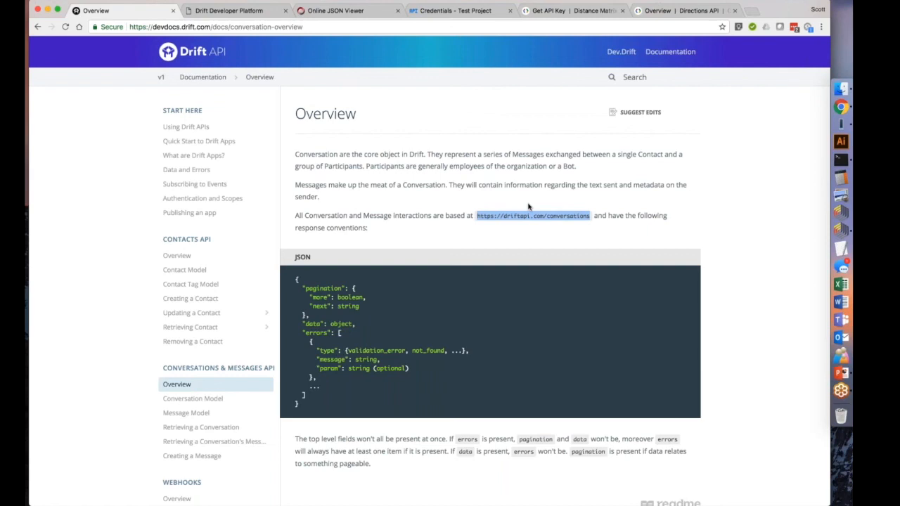
# Highlight the JSON block of response conventions in the Conversations overview and switch to the Online JSON Viewer page.
pyautogui.moveTo(313, 407); pyautogui.dragTo(297, 279)
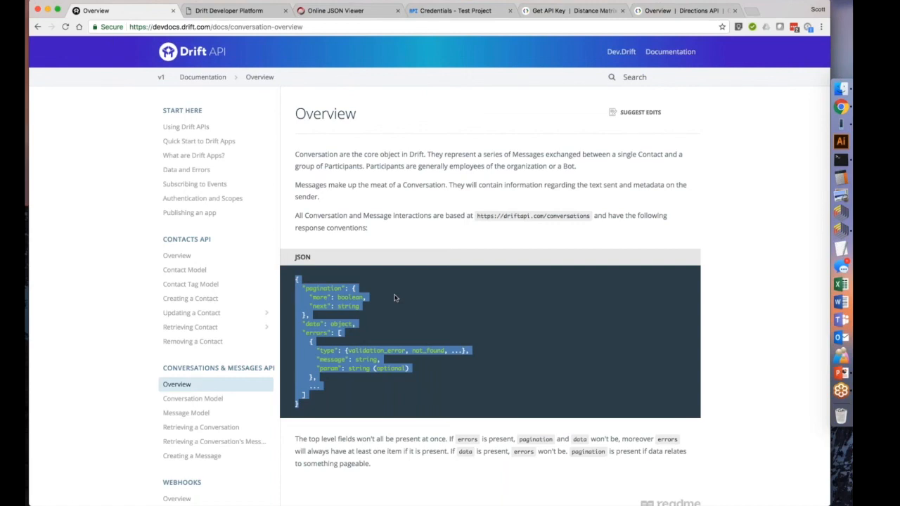
pyautogui.click(367, 291)
pyautogui.moveTo(296, 279); pyautogui.dragTo(327, 411)
pyautogui.scroll(-1, 327, 412)
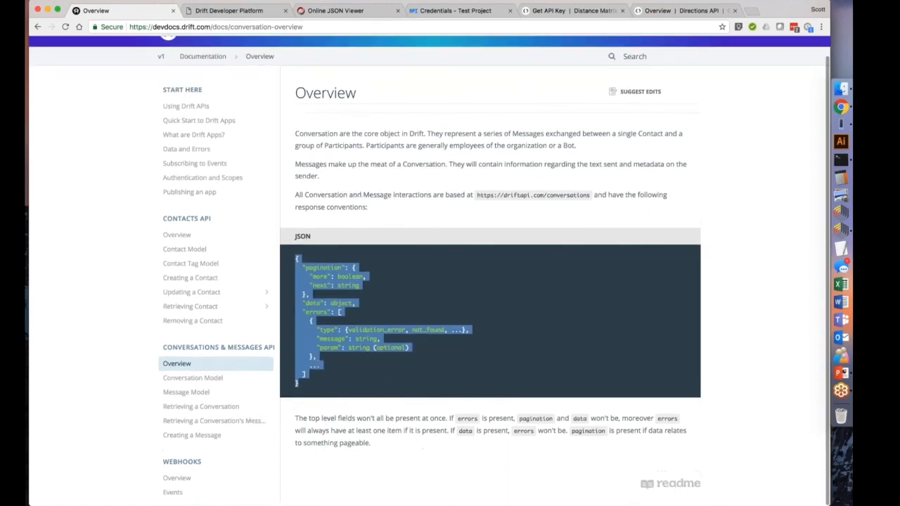
pyautogui.click(379, 300)
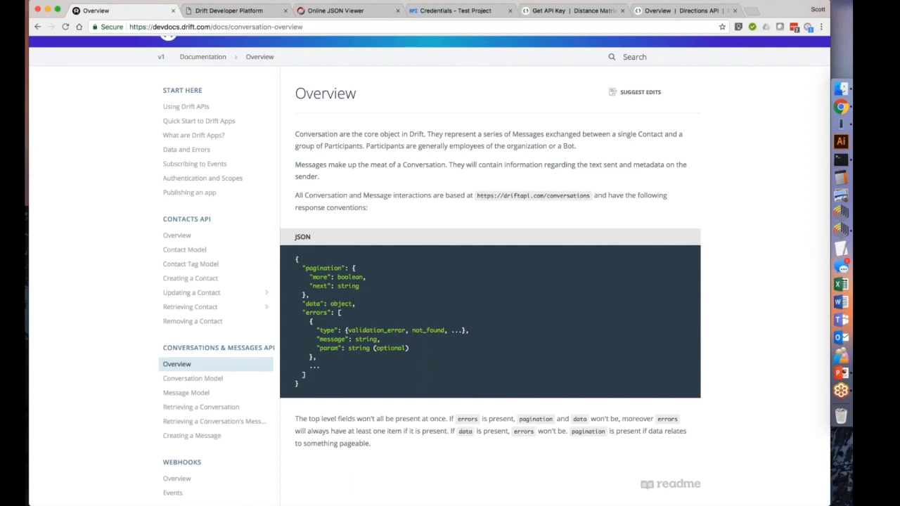
pyautogui.moveTo(296, 258); pyautogui.dragTo(326, 385)
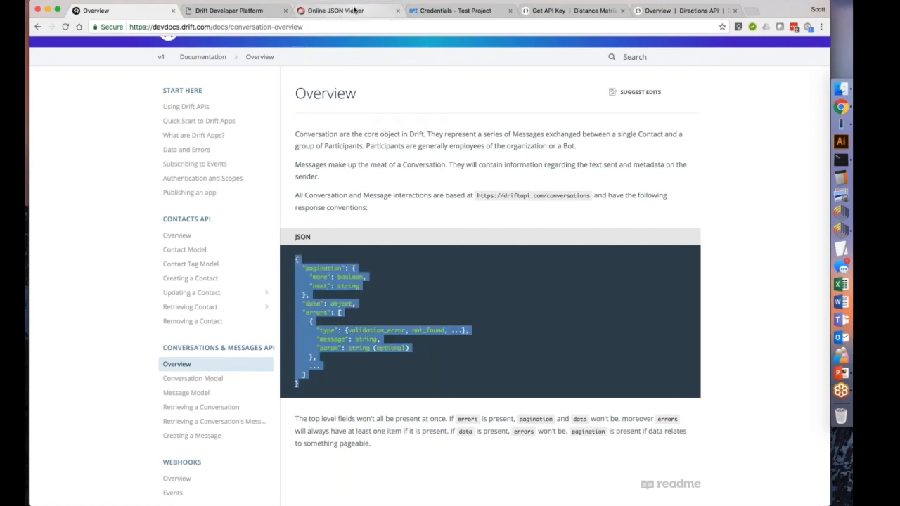
pyautogui.click(354, 10)
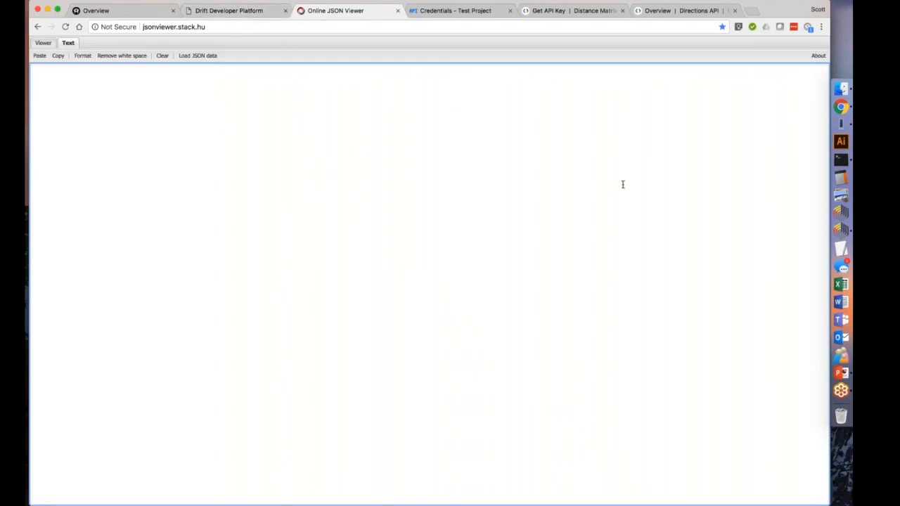
# Switch to RapidMiner Studio and look through the Web Mining operators among the installed extensions.
pyautogui.click(835, 231)
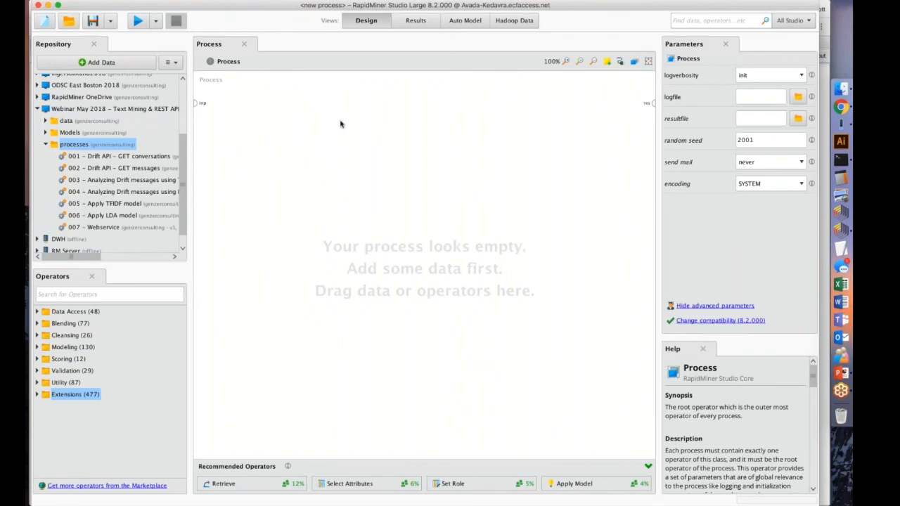
pyautogui.click(38, 395)
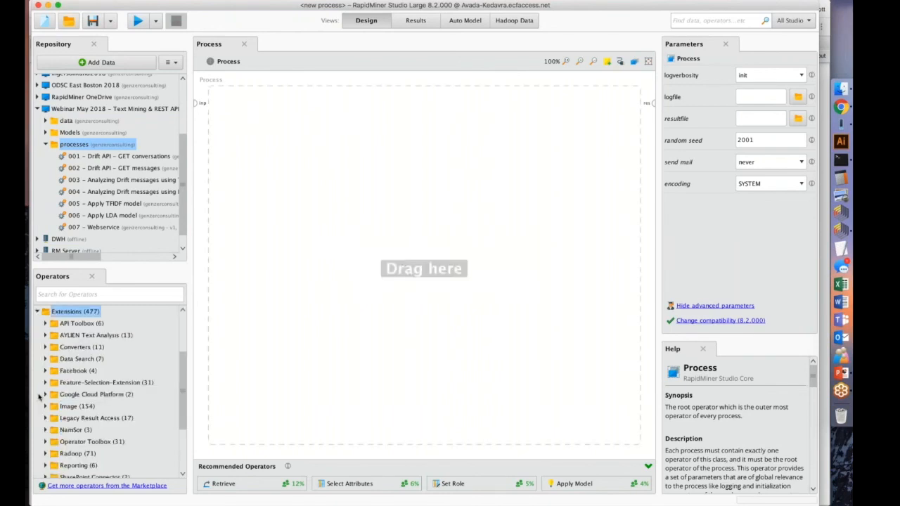
pyautogui.scroll(-3, 65, 383)
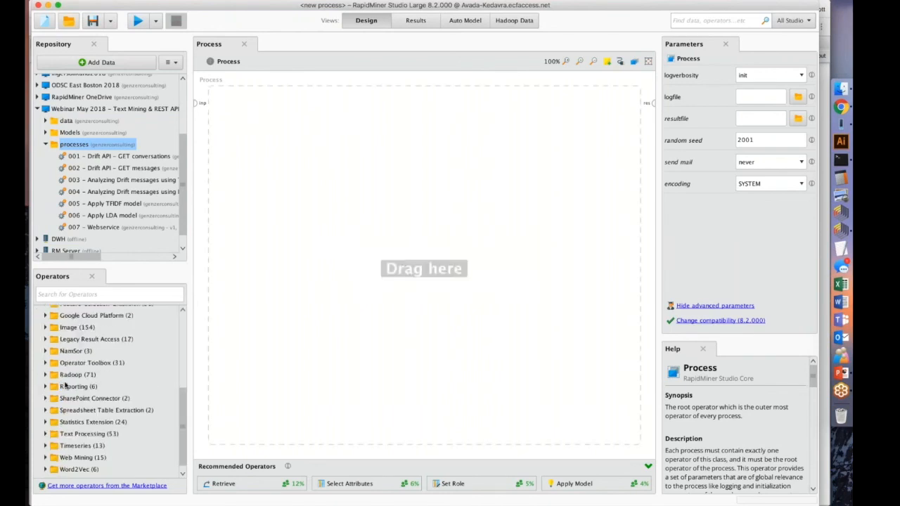
pyautogui.click(44, 459)
pyautogui.click(45, 459)
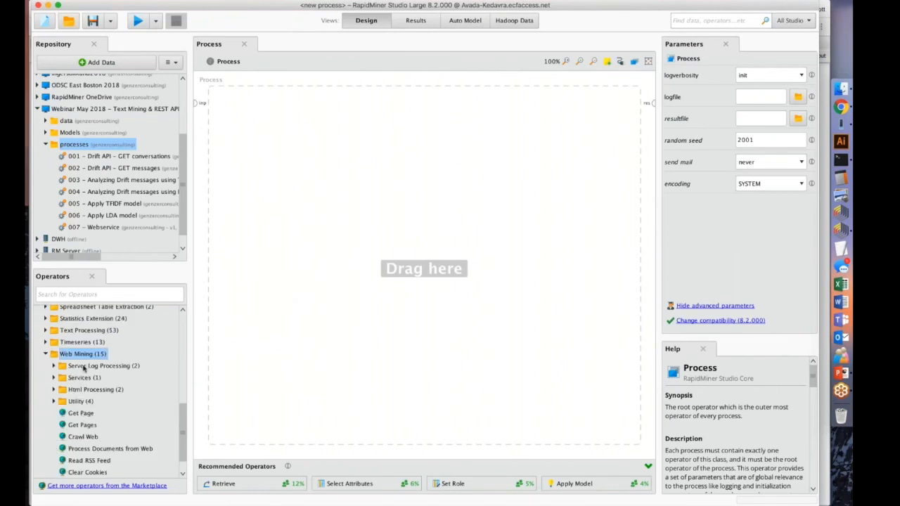
pyautogui.click(45, 353)
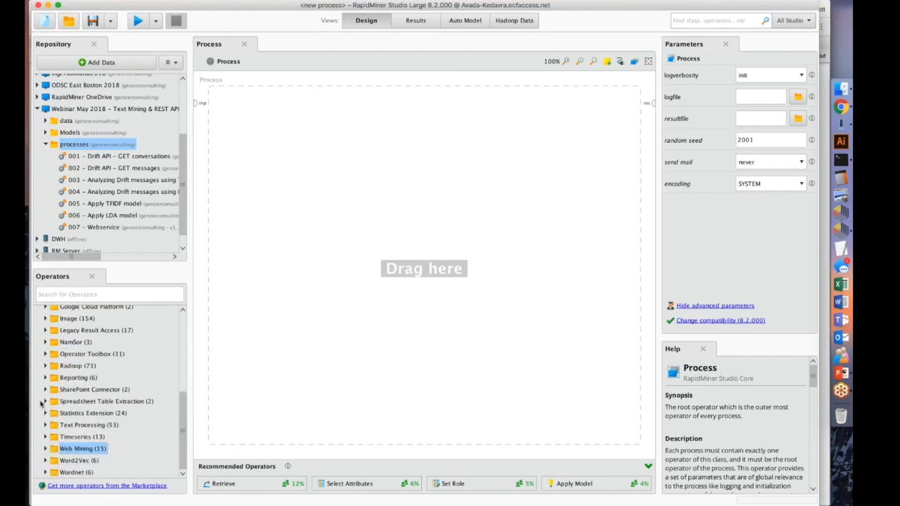
# Examine the Text Processing extension's operators, viewing the help for Create Document, Read Document and Process Documents.
pyautogui.click(46, 422)
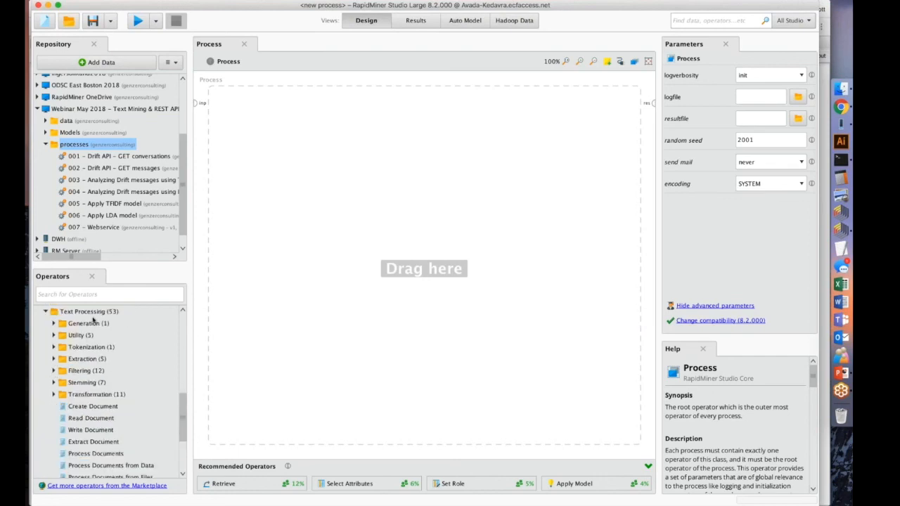
pyautogui.scroll(-1, 112, 345)
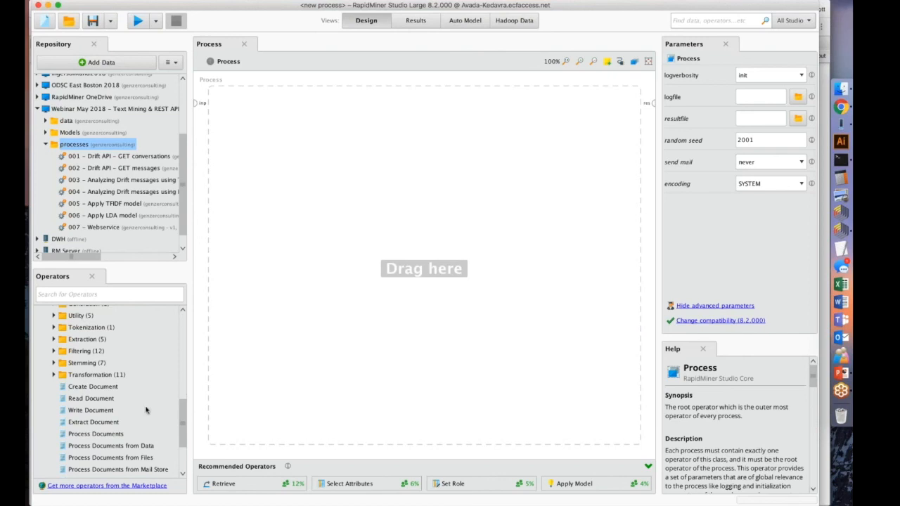
pyautogui.scroll(-1, 95, 418)
pyautogui.scroll(2, 95, 419)
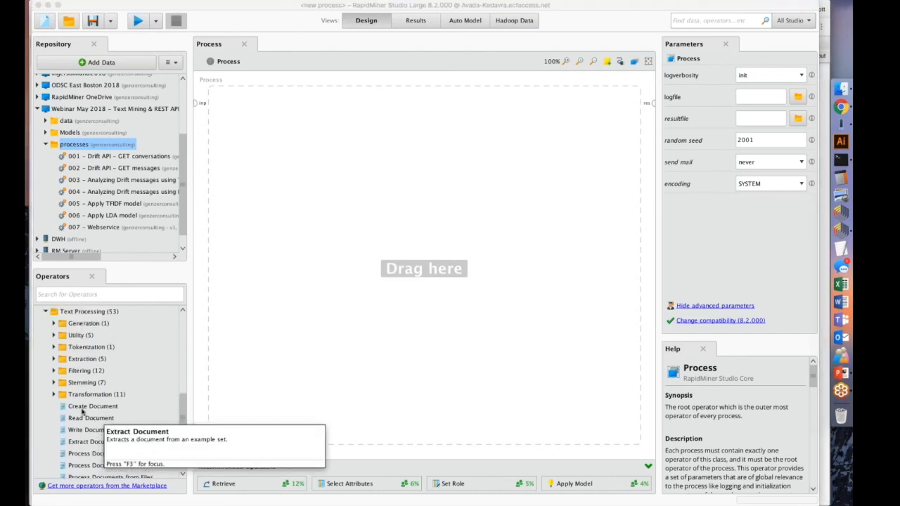
pyautogui.click(83, 408)
pyautogui.click(81, 418)
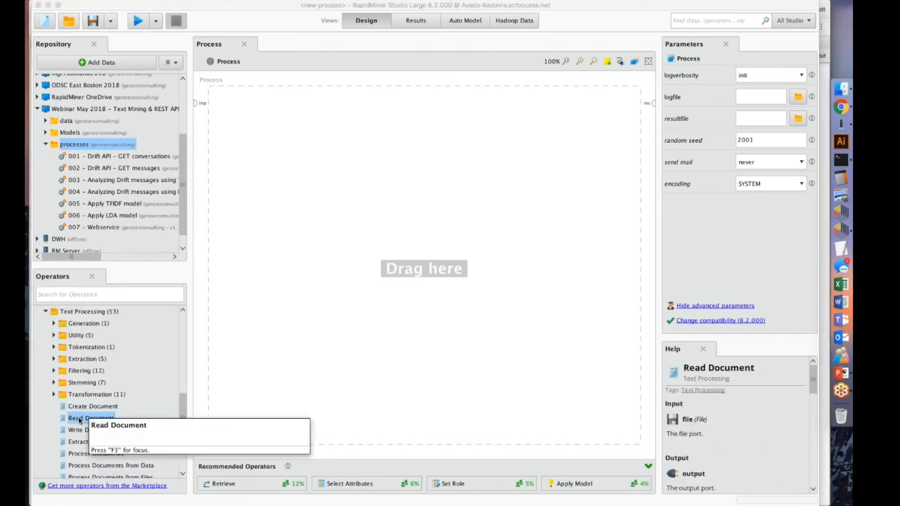
pyautogui.scroll(-1, 71, 439)
pyautogui.click(70, 444)
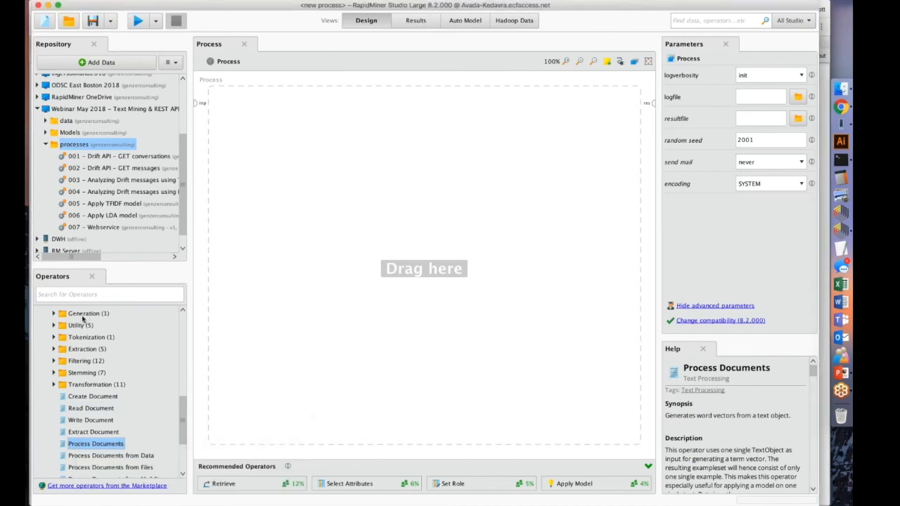
pyautogui.scroll(1, 81, 318)
pyautogui.click(46, 318)
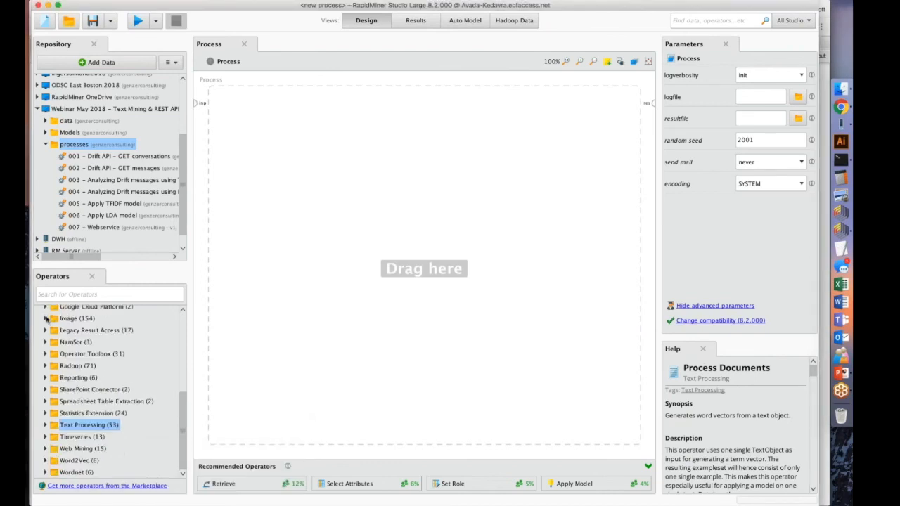
# Examine the Text Processing operators in Operator Toolbox, viewing the help for Extract Topics from Document (LDA) and Apply Model (Documents).
pyautogui.click(46, 354)
pyautogui.scroll(-3, 56, 394)
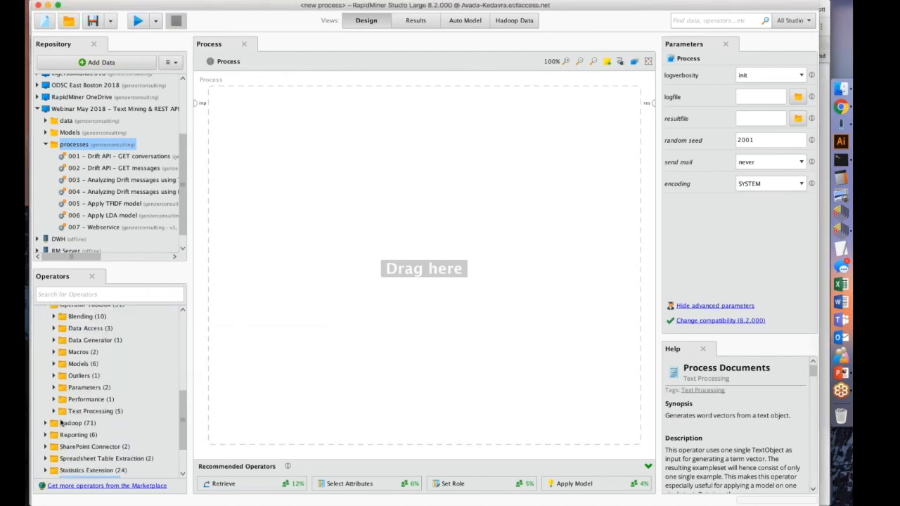
pyautogui.click(54, 412)
pyautogui.scroll(-2, 67, 401)
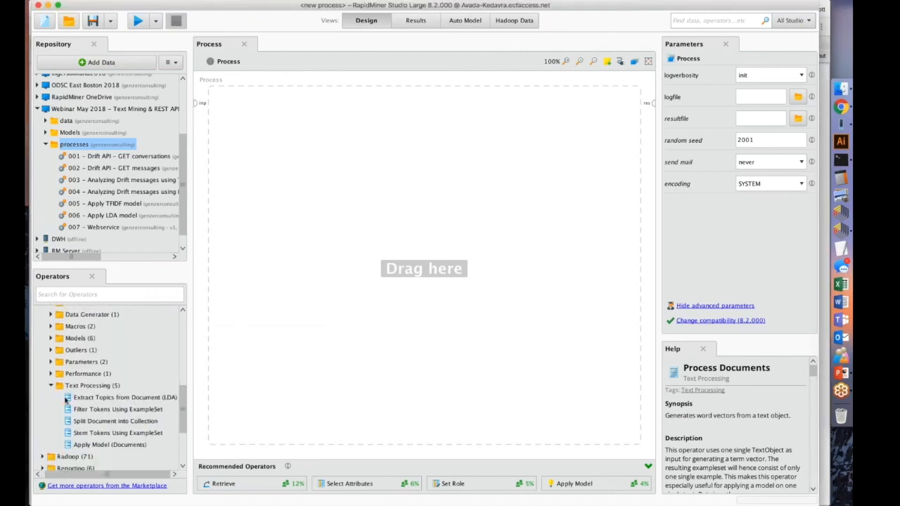
pyautogui.click(99, 398)
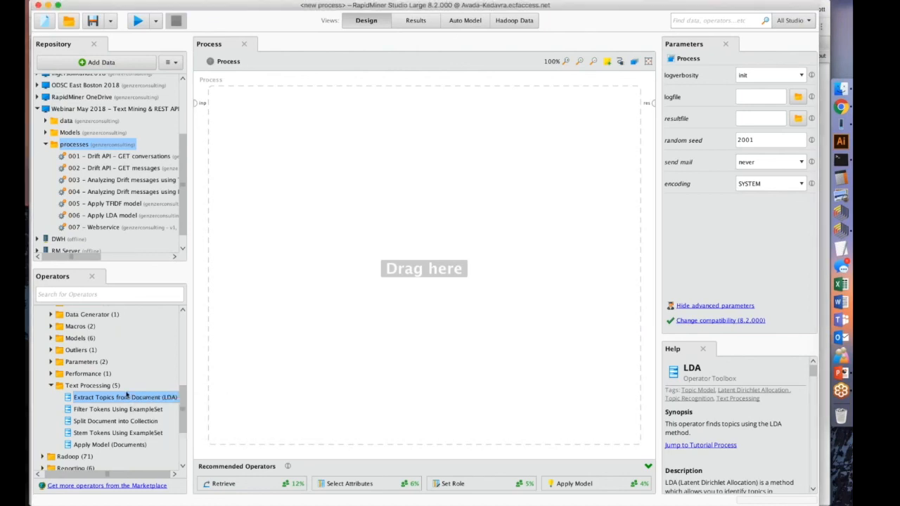
pyautogui.click(100, 446)
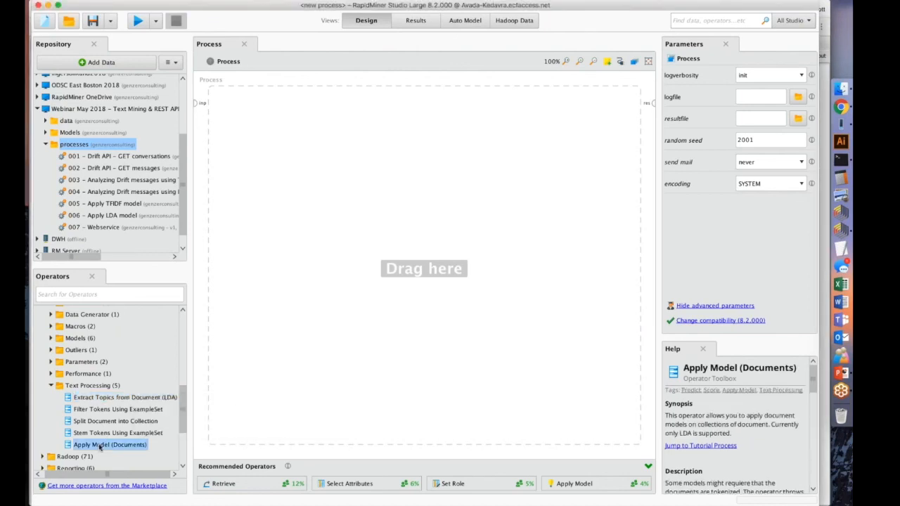
pyautogui.click(52, 386)
pyautogui.scroll(3, 61, 383)
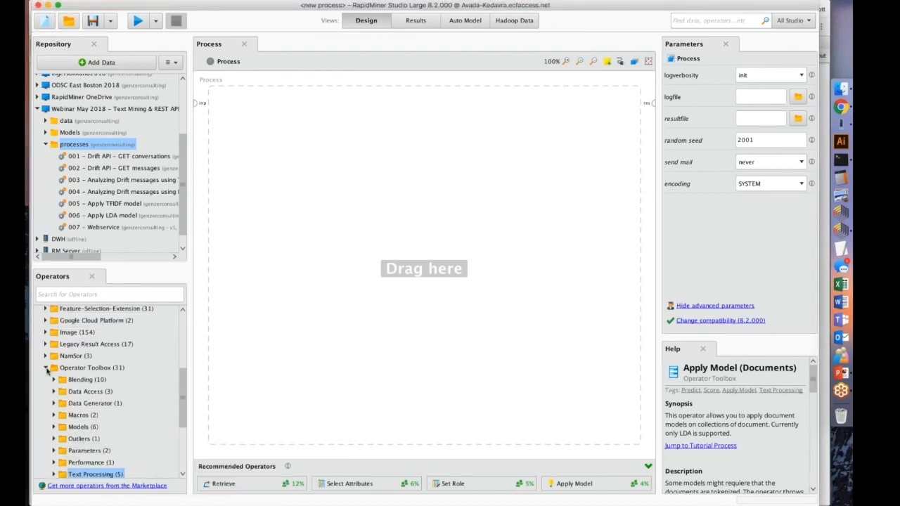
# Open the stored process "001 - Drift API - GET conversations" and inspect the parameters of the authToken Set Macro operator.
pyautogui.click(46, 368)
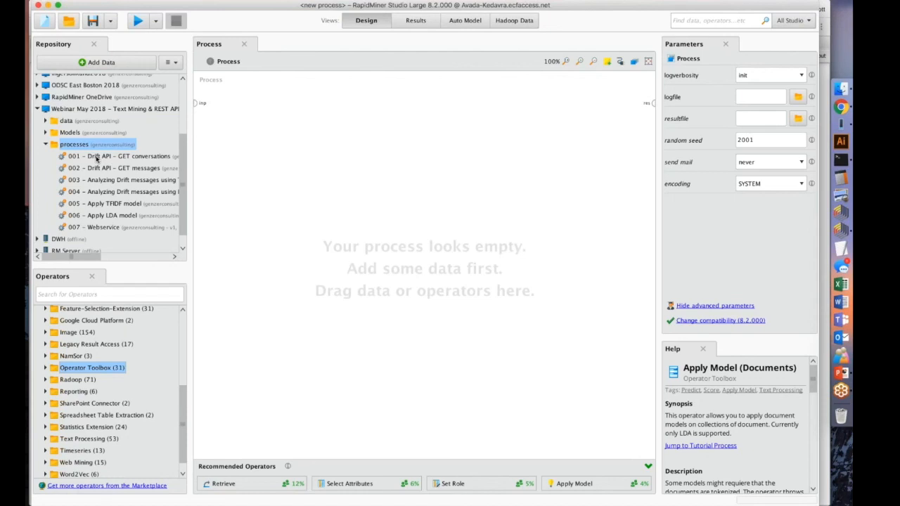
pyautogui.doubleClick(97, 156)
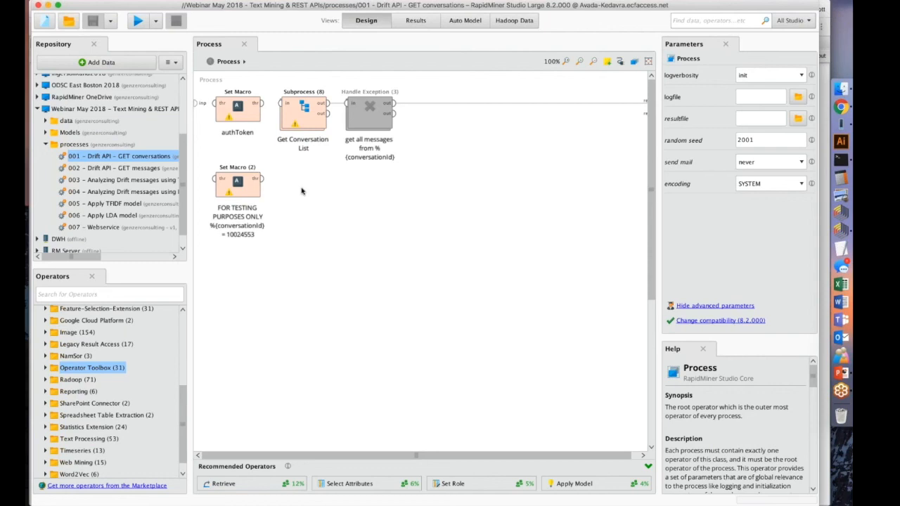
pyautogui.click(238, 111)
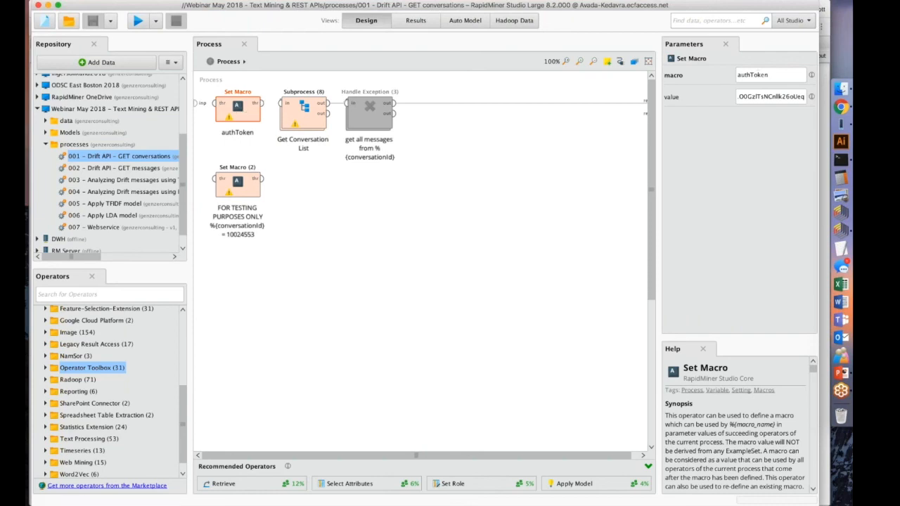
pyautogui.doubleClick(745, 100)
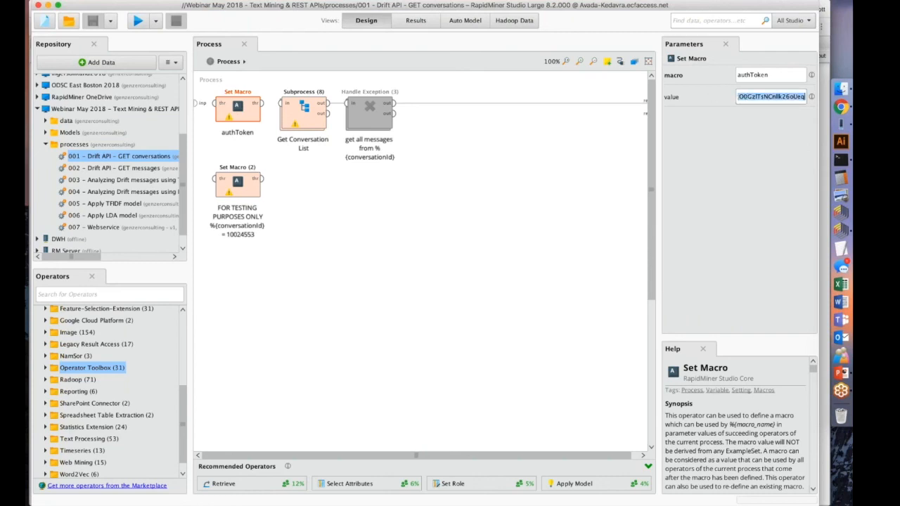
pyautogui.doubleClick(742, 73)
pyautogui.doubleClick(742, 72)
pyautogui.click(572, 90)
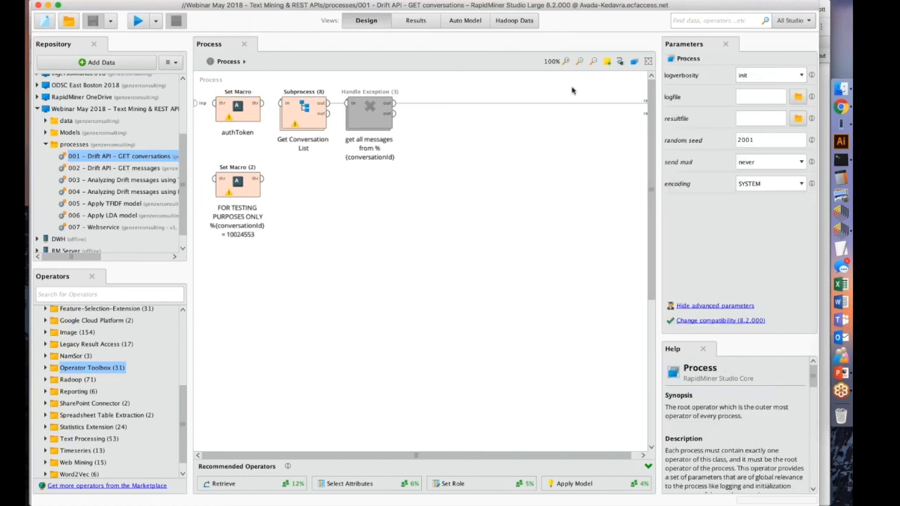
# Check the execution order of the operators and the parameters of the testing-only Set Macro for conversationId.
pyautogui.click(634, 63)
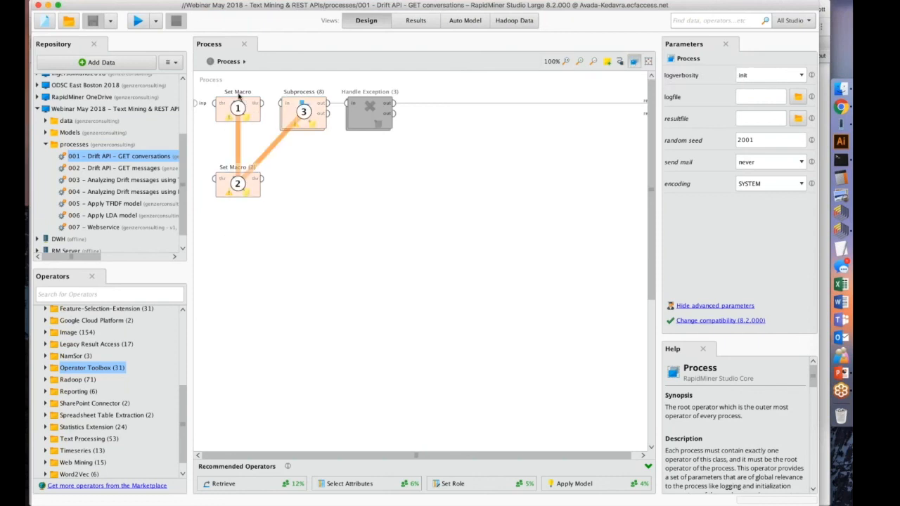
pyautogui.click(634, 63)
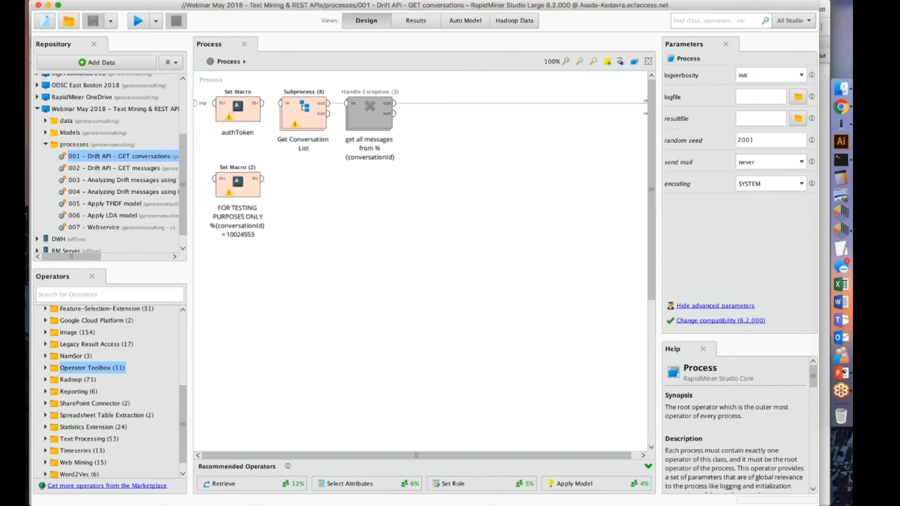
pyautogui.click(231, 185)
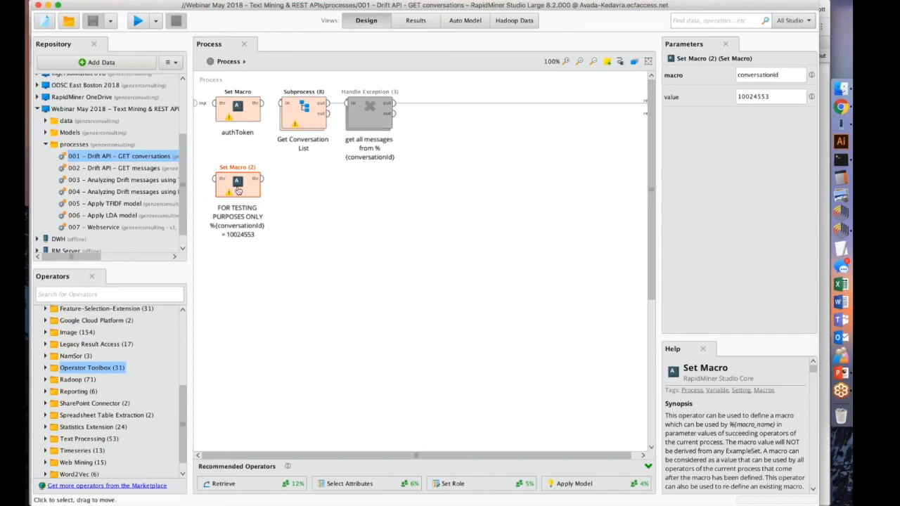
pyautogui.doubleClick(758, 97)
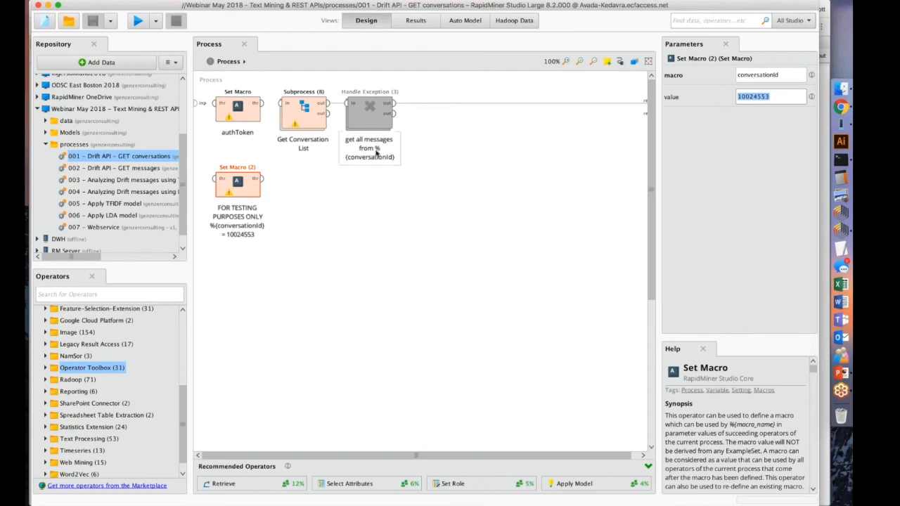
pyautogui.click(293, 193)
pyautogui.click(251, 185)
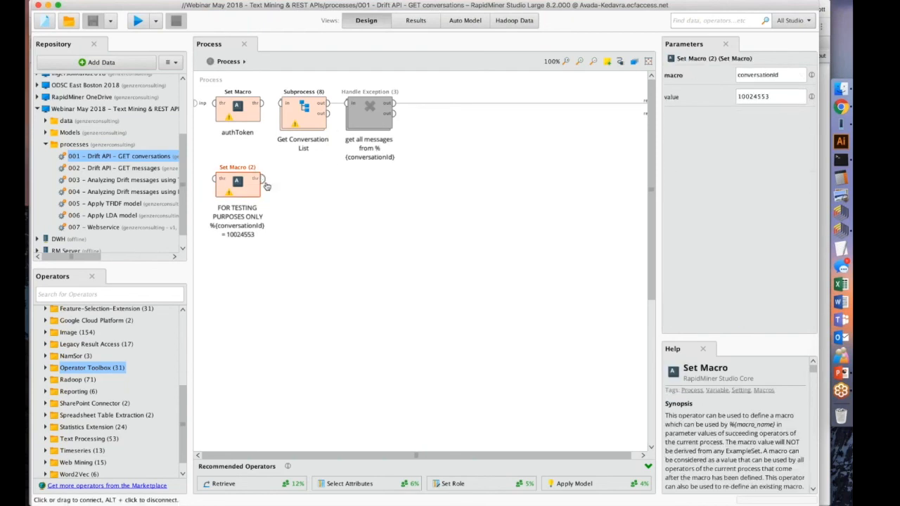
pyautogui.click(292, 191)
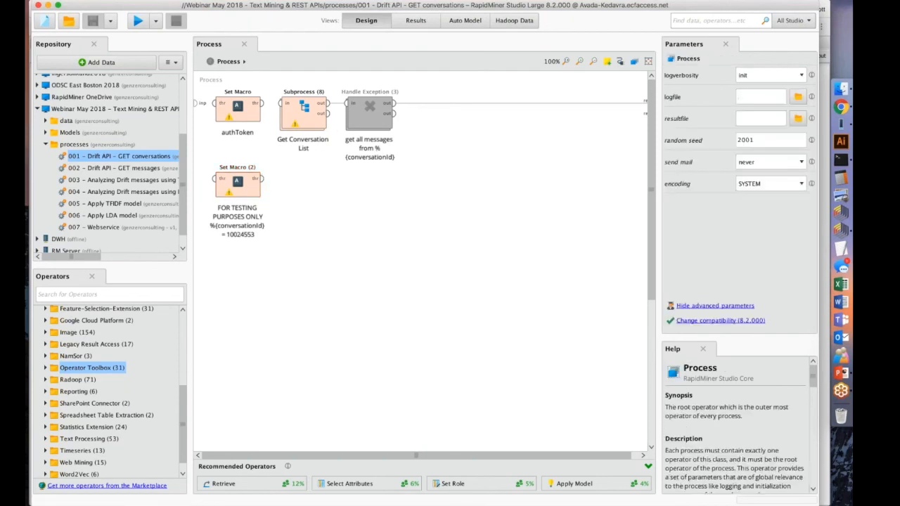
# Enable Get Page, JSON To Data and the ETL subprocess inside the "ETL for query" subprocess of Get Conversation List.
pyautogui.doubleClick(313, 116)
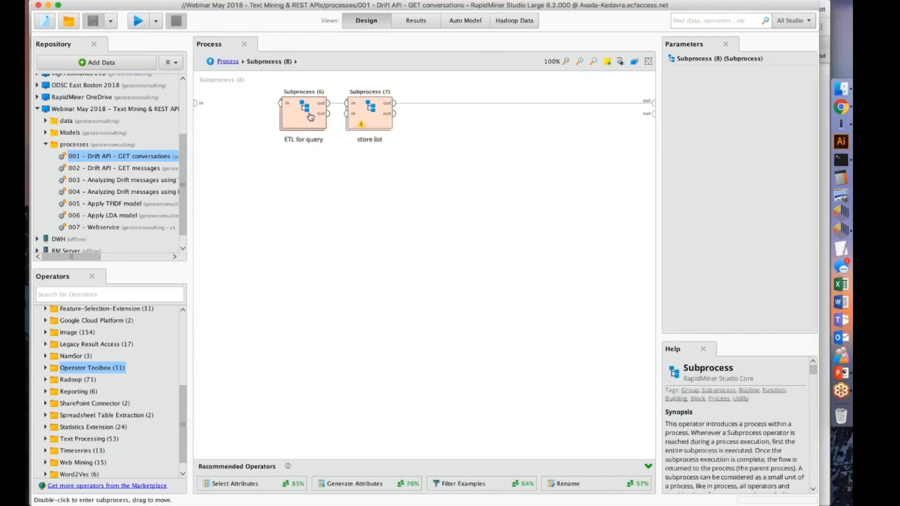
pyautogui.doubleClick(307, 118)
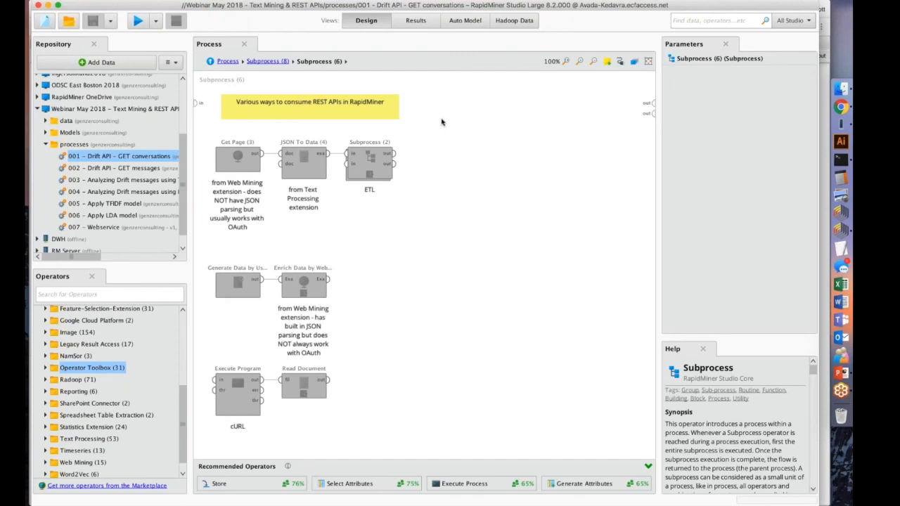
pyautogui.click(238, 160)
pyautogui.moveTo(465, 229); pyautogui.dragTo(209, 134)
pyautogui.press('super+e')
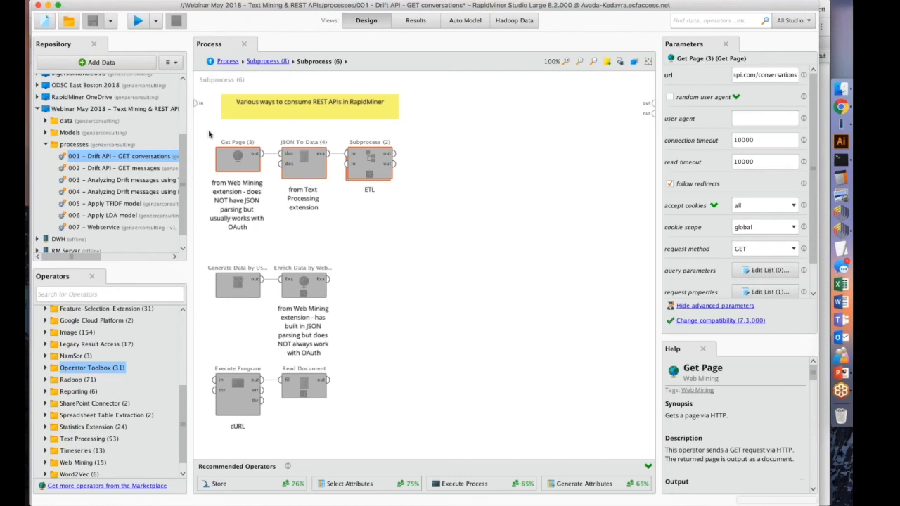
pyautogui.click(559, 130)
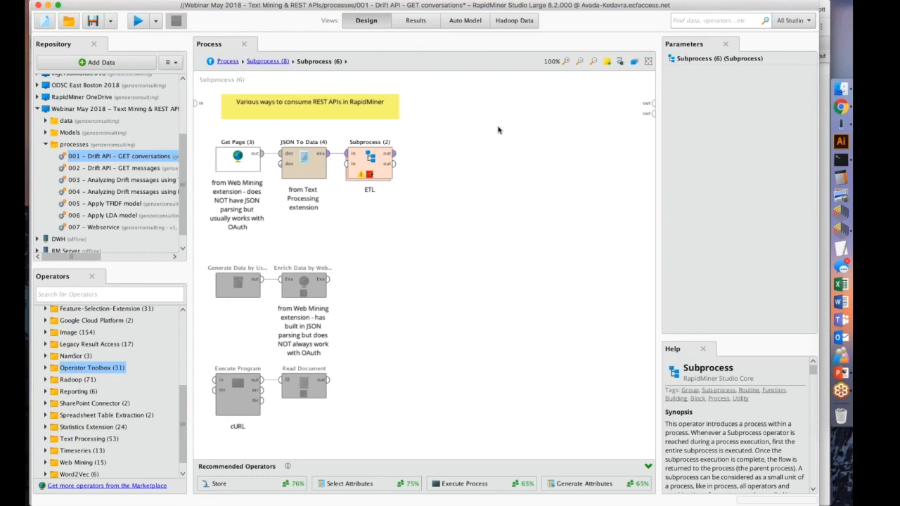
# Widen the parameters area for the Get Page operator and choose GET as its request method.
pyautogui.click(239, 157)
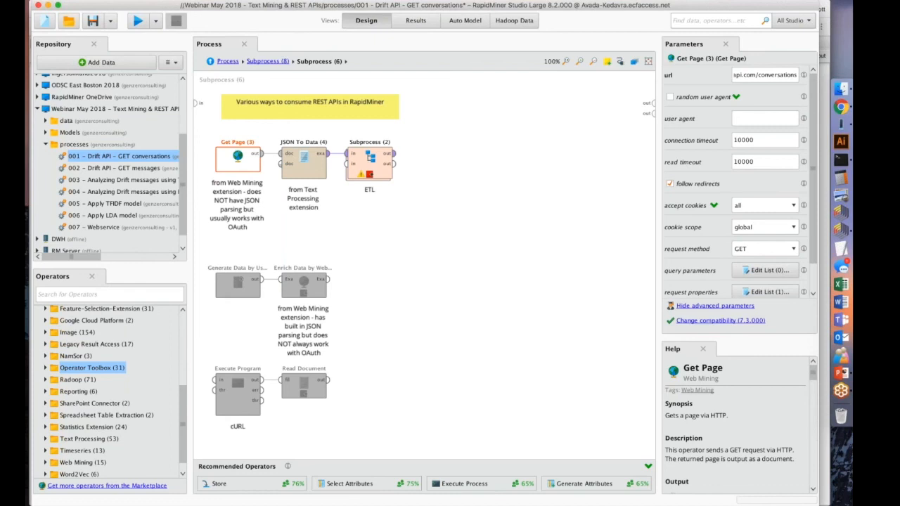
pyautogui.moveTo(659, 153); pyautogui.dragTo(630, 152)
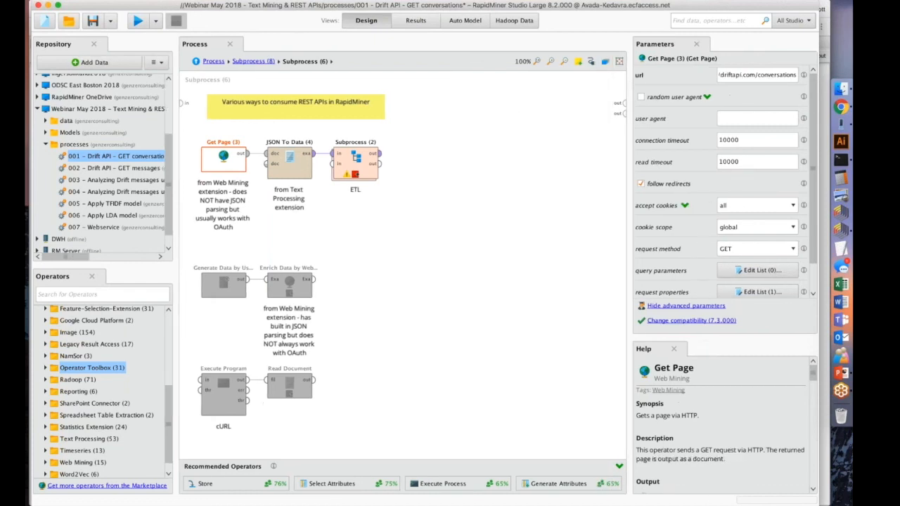
pyautogui.click(661, 306)
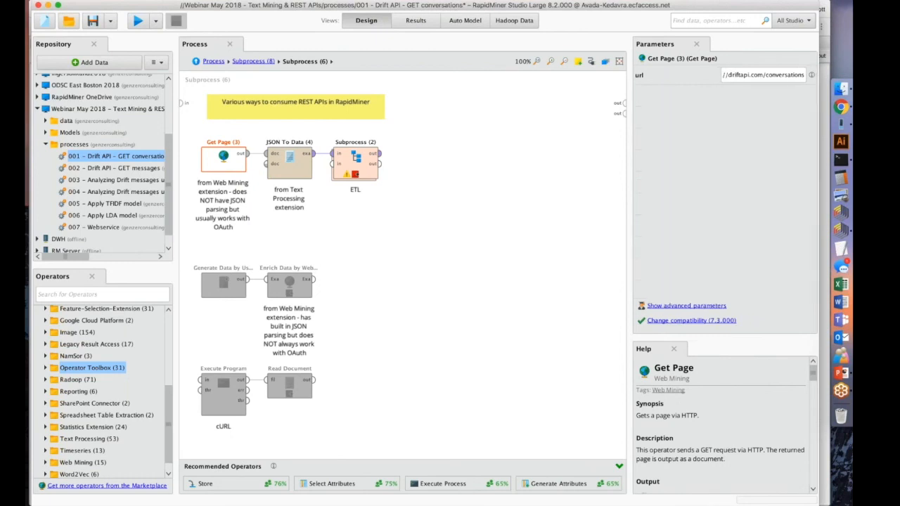
pyautogui.click(662, 306)
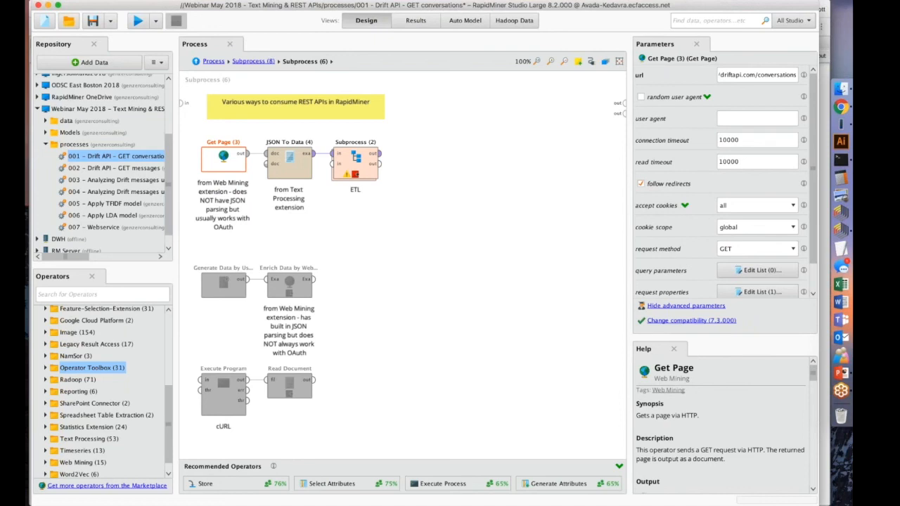
pyautogui.click(793, 250)
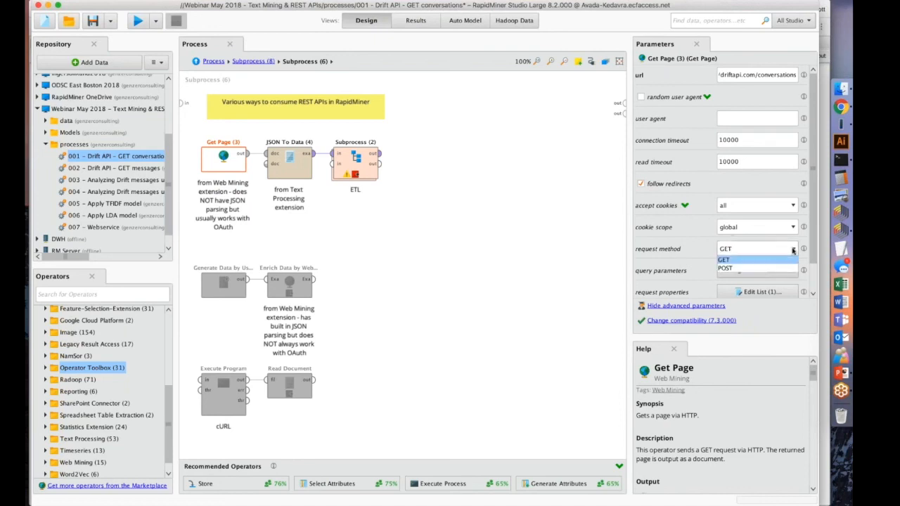
pyautogui.click(793, 250)
pyautogui.click(794, 250)
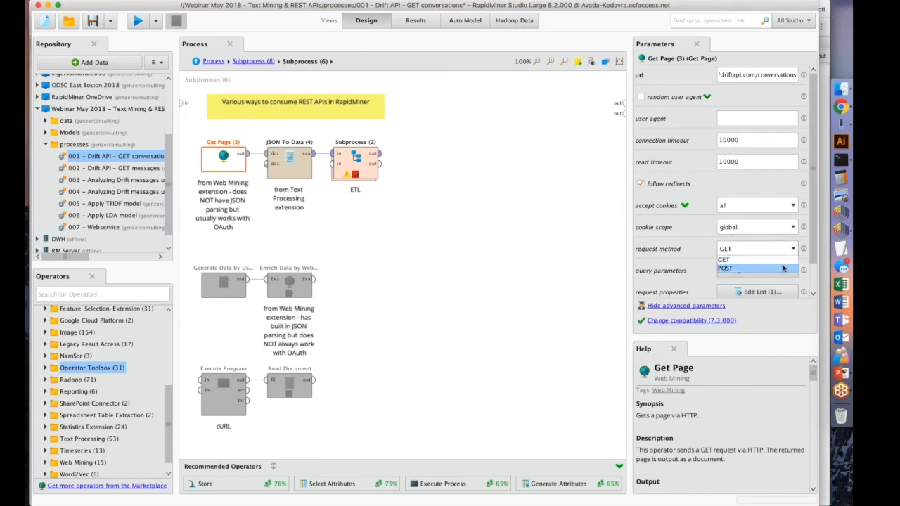
pyautogui.click(784, 262)
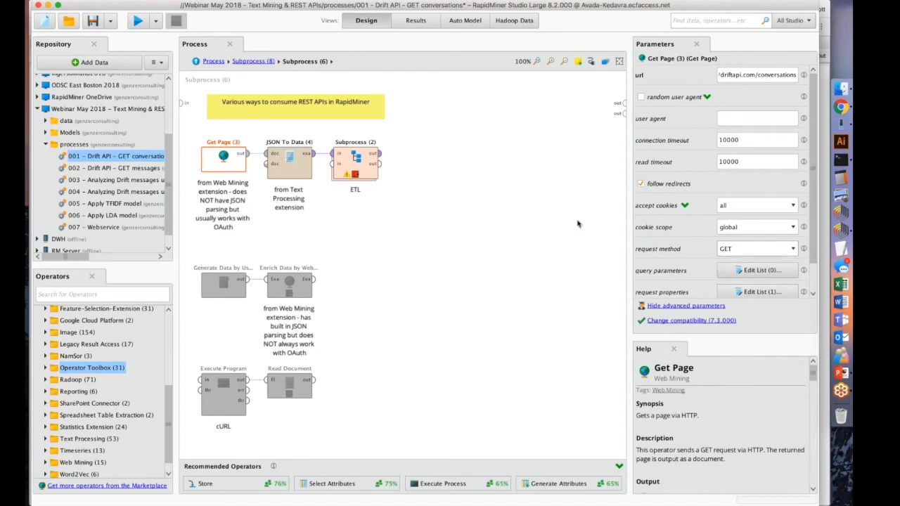
# View the request properties list of the Get Page operator and close it without changes.
pyautogui.scroll(-1, 658, 220)
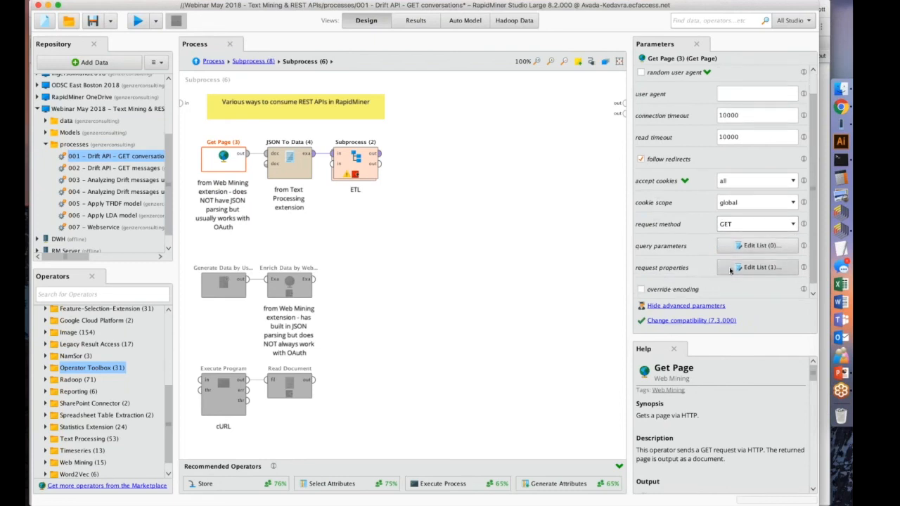
pyautogui.click(730, 271)
pyautogui.click(580, 372)
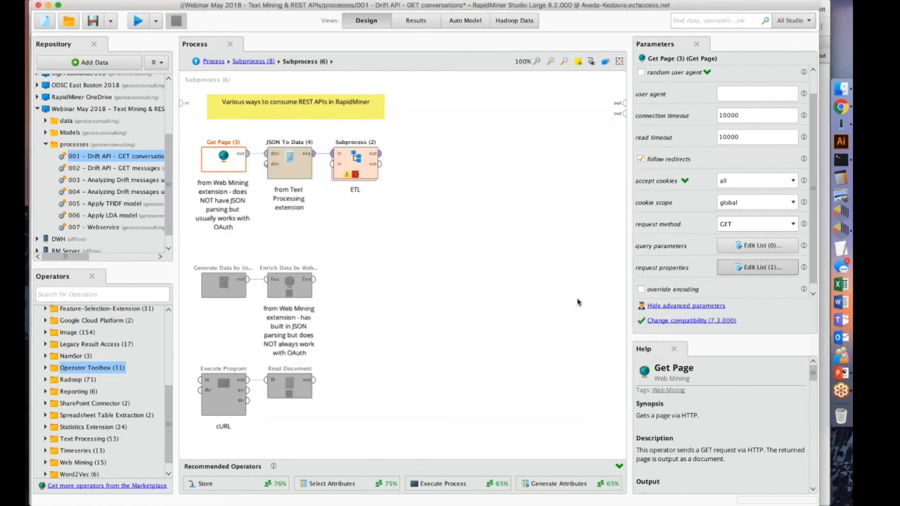
pyautogui.scroll(1, 653, 232)
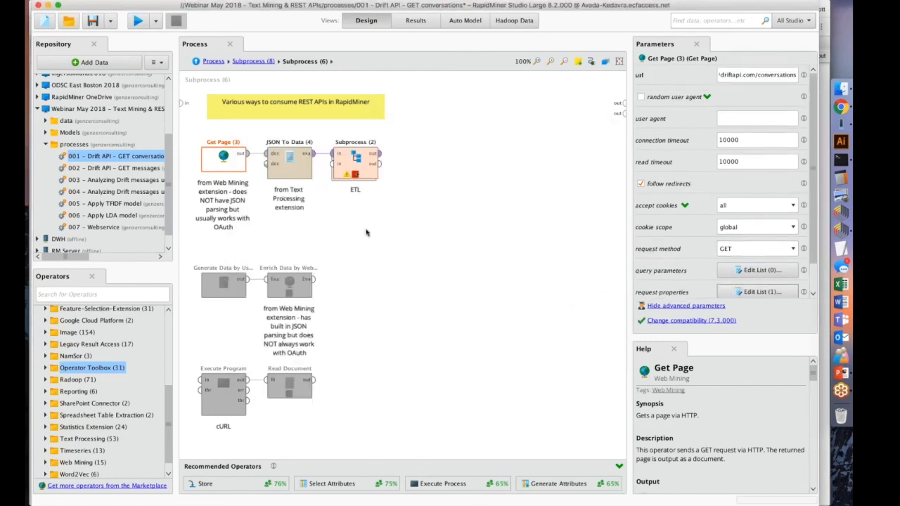
# Compare the parameters of Get Page and JSON To Data and examine the document connection between them.
pyautogui.click(229, 133)
pyautogui.click(230, 161)
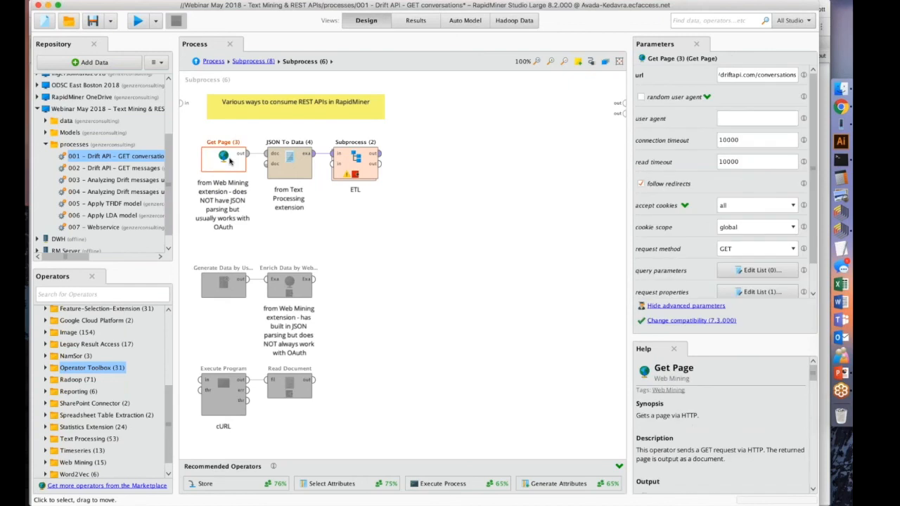
pyautogui.click(299, 156)
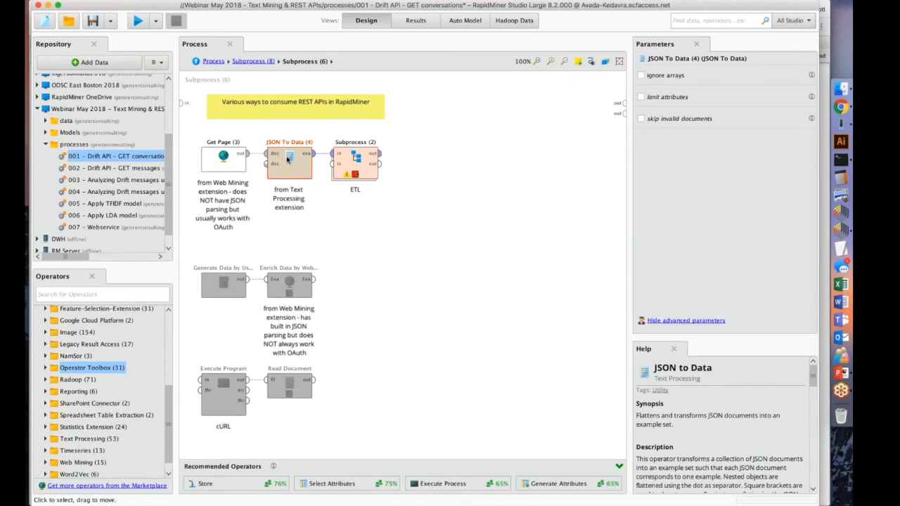
pyautogui.click(212, 166)
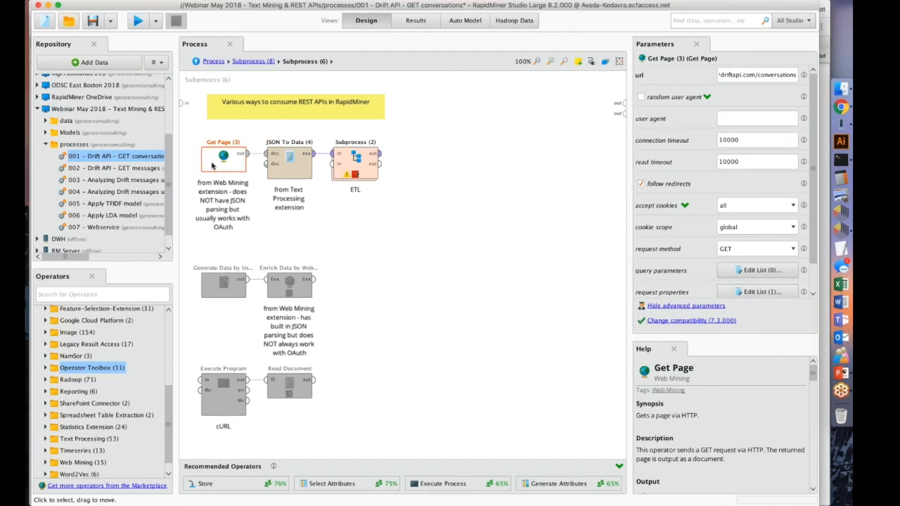
pyautogui.click(292, 166)
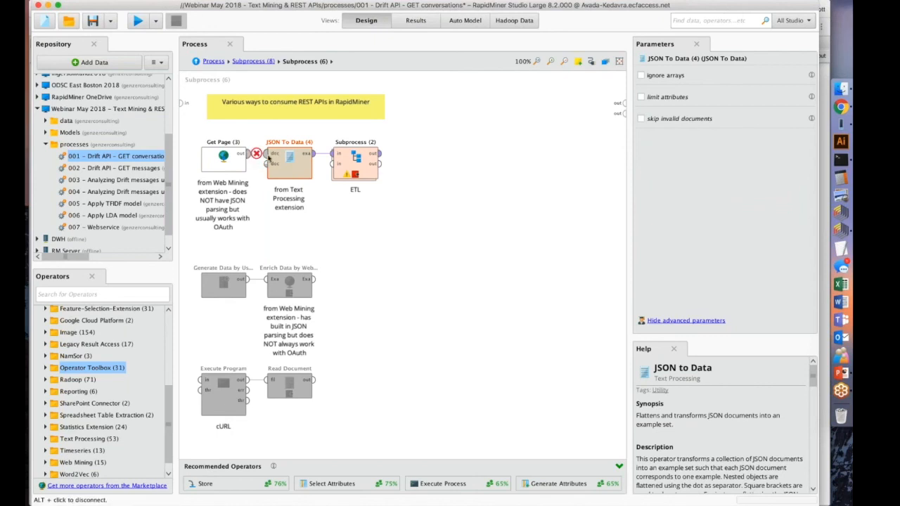
pyautogui.moveTo(267, 160)
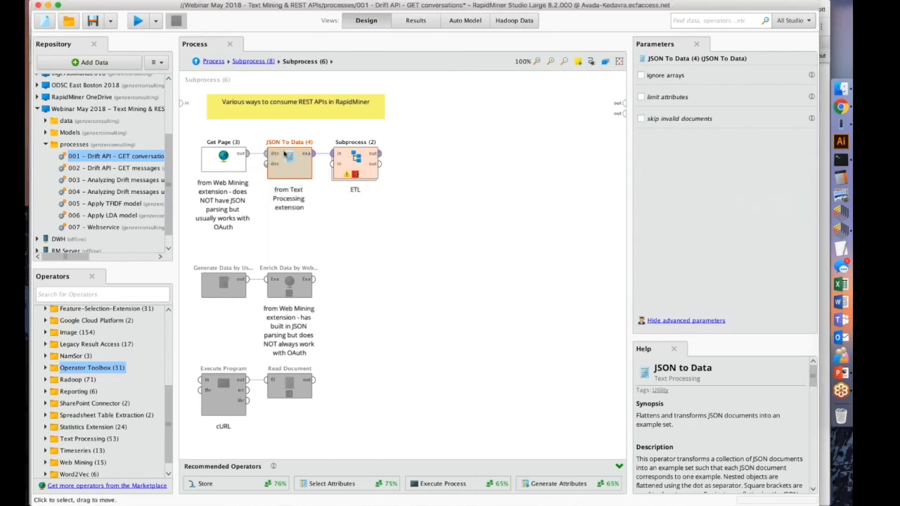
pyautogui.moveTo(305, 154)
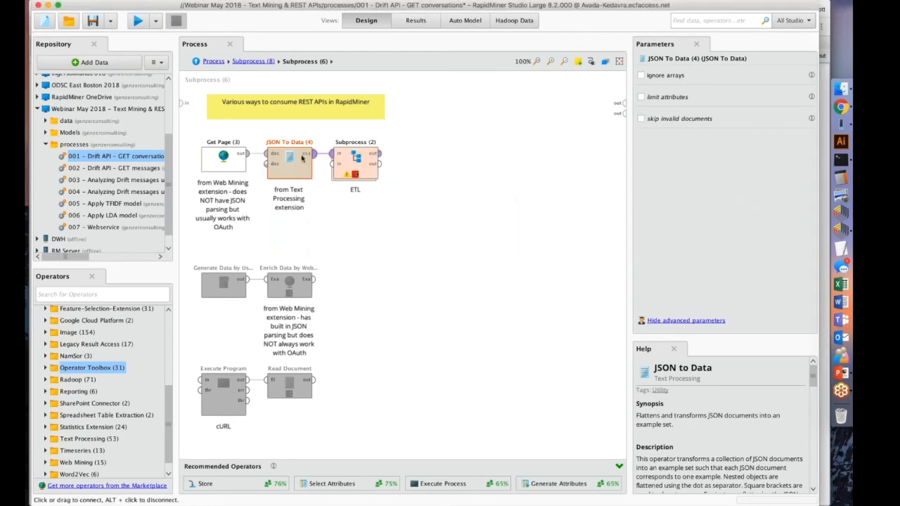
# Look inside the ETL subprocess and connect its first output to the first output port of the enclosing "ETL for query" subprocess.
pyautogui.click(350, 161)
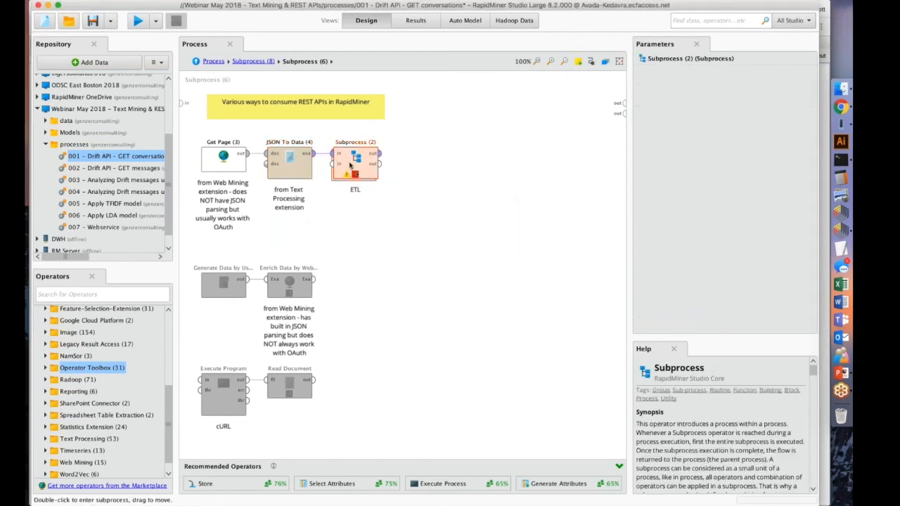
pyautogui.doubleClick(350, 161)
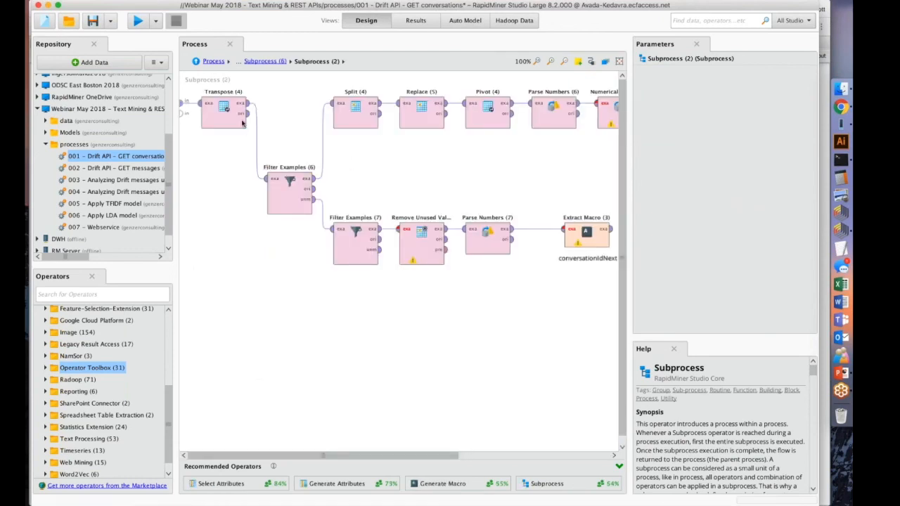
pyautogui.click(254, 62)
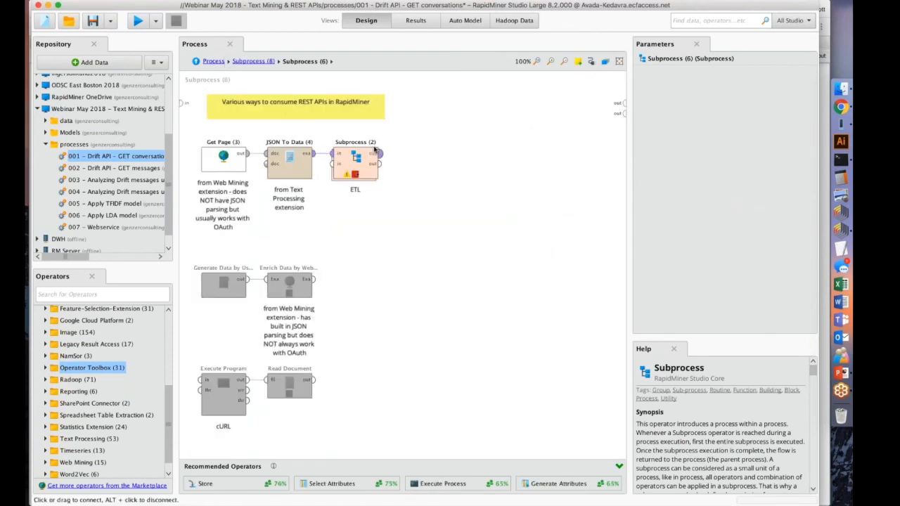
pyautogui.moveTo(379, 153); pyautogui.dragTo(624, 102)
pyautogui.click(221, 165)
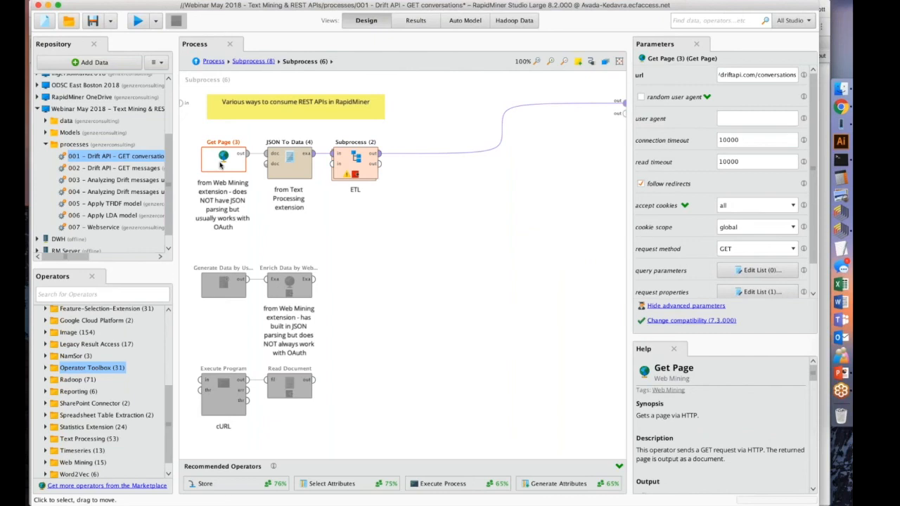
# Review Get Page's URL, its cookie and request method choices, and the query parameters list, leaving every setting as it is.
pyautogui.tripleClick(729, 76)
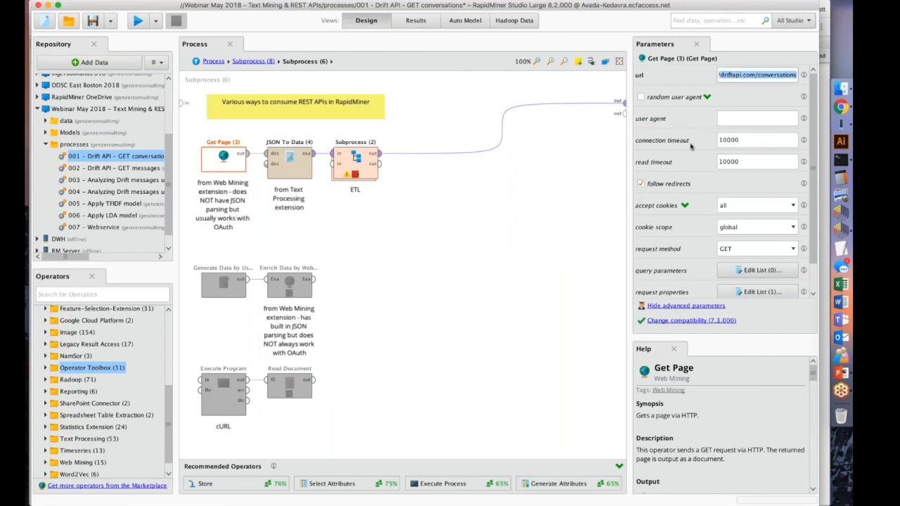
pyautogui.click(740, 206)
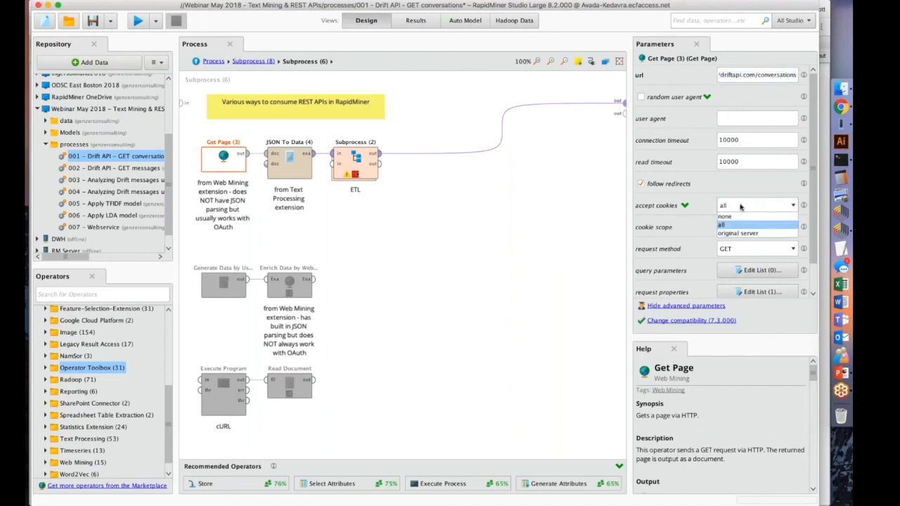
pyautogui.click(741, 207)
pyautogui.click(732, 227)
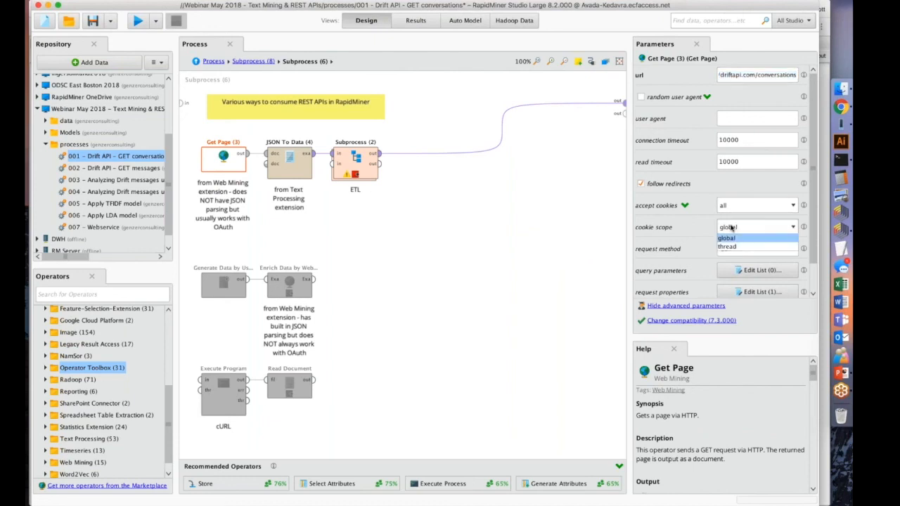
pyautogui.click(732, 227)
pyautogui.click(731, 249)
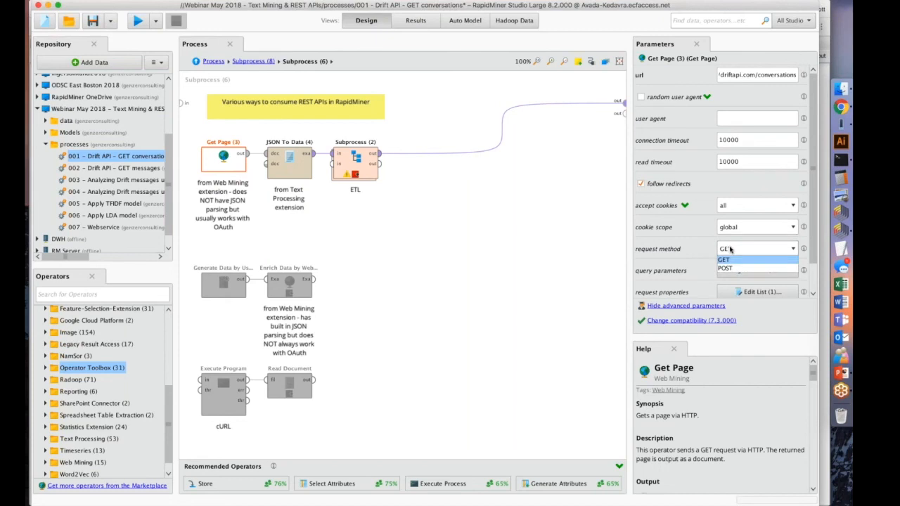
pyautogui.click(731, 249)
pyautogui.scroll(-2, 735, 271)
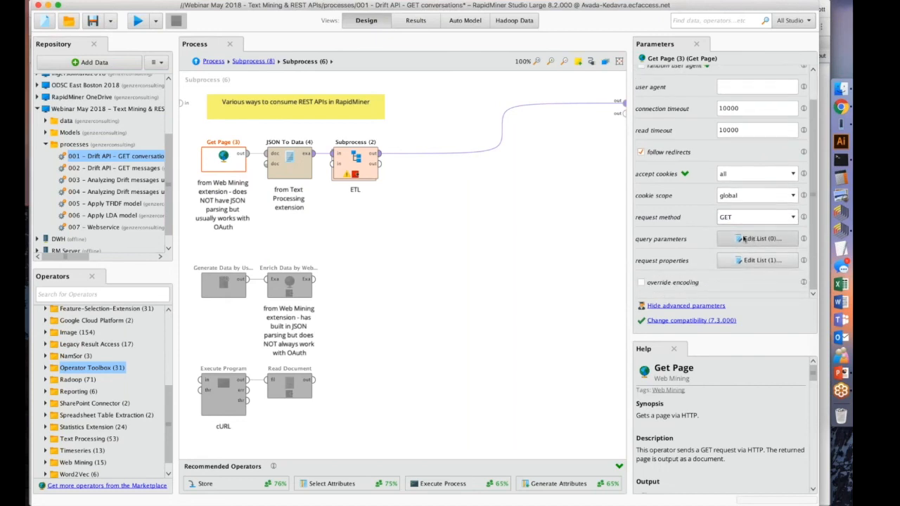
pyautogui.click(744, 239)
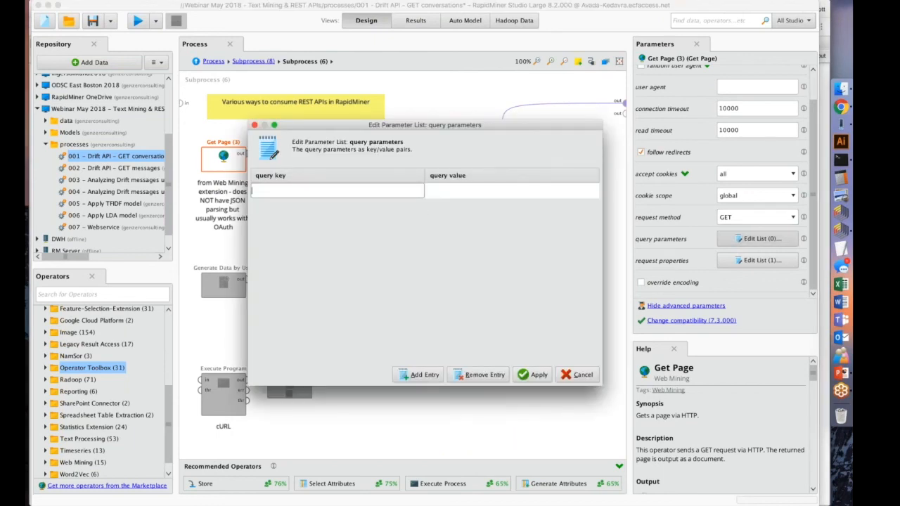
pyautogui.click(576, 375)
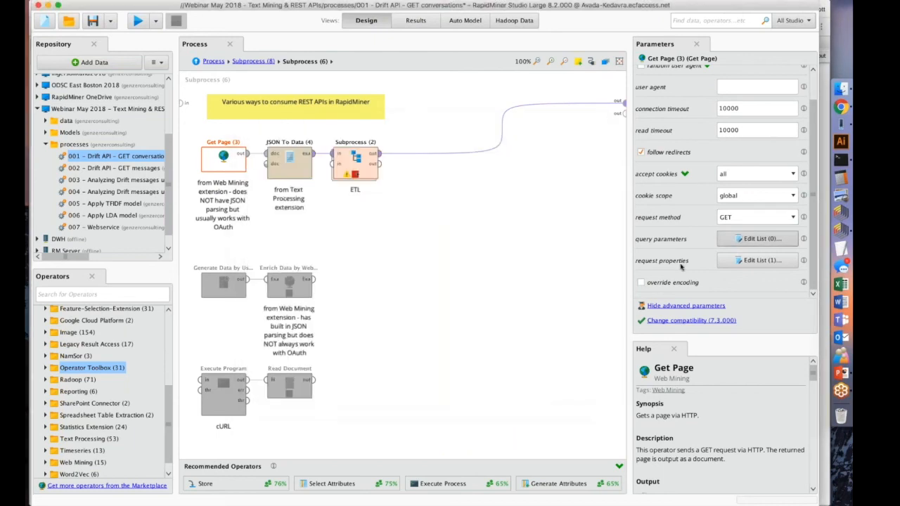
# Examine Get Page's Authorization request property, its Bearer authToken macro value and the conversations URL.
pyautogui.click(760, 260)
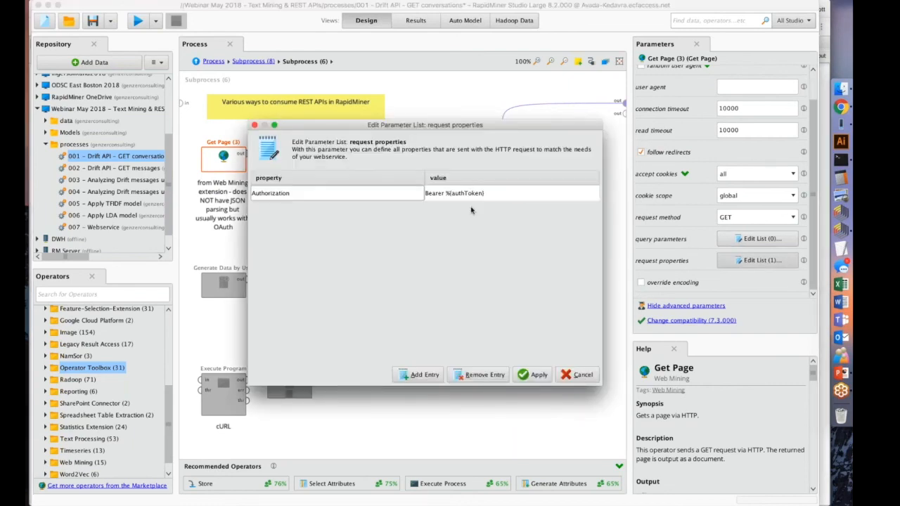
pyautogui.doubleClick(314, 195)
pyautogui.doubleClick(434, 193)
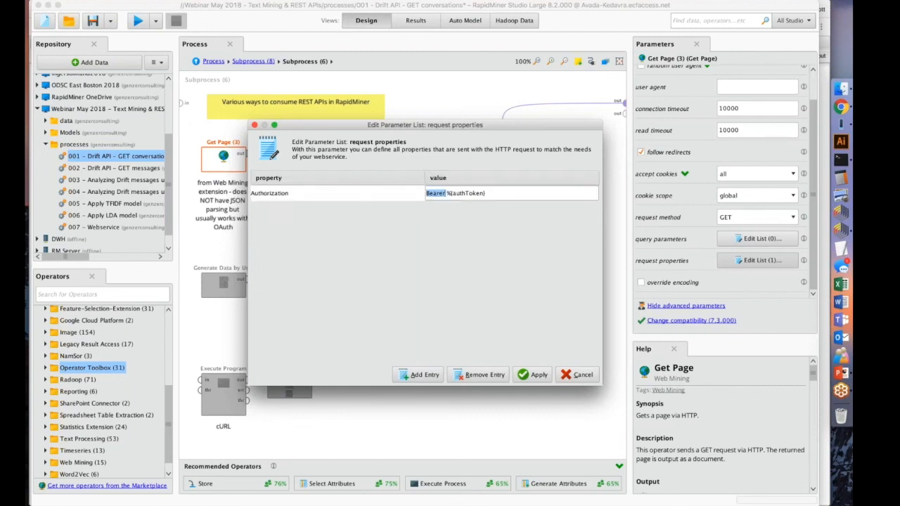
pyautogui.moveTo(487, 192); pyautogui.dragTo(447, 193)
pyautogui.click(487, 192)
pyautogui.doubleClick(316, 194)
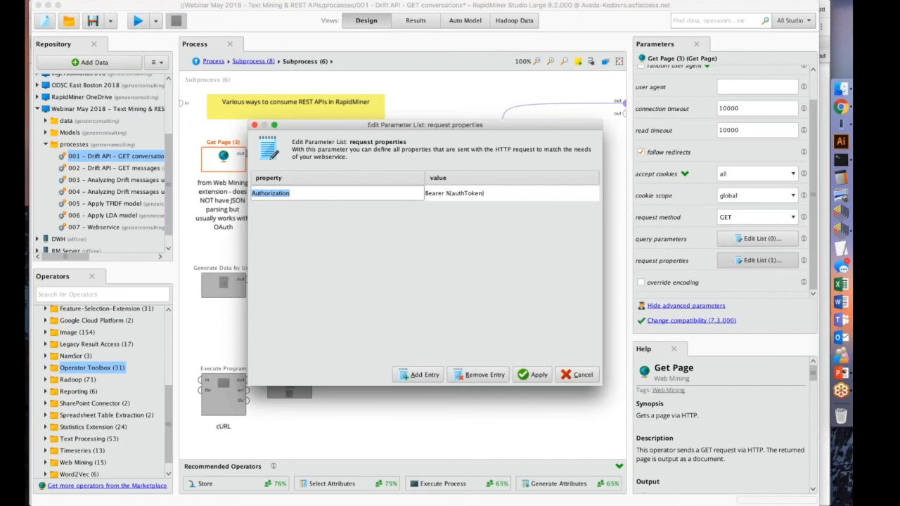
pyautogui.click(539, 374)
pyautogui.scroll(2, 699, 218)
pyautogui.doubleClick(741, 73)
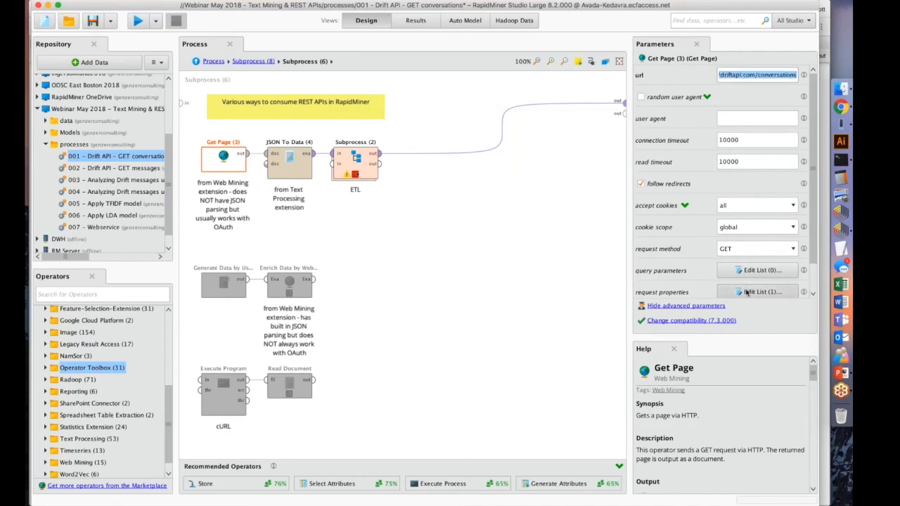
pyautogui.click(753, 292)
pyautogui.click(537, 375)
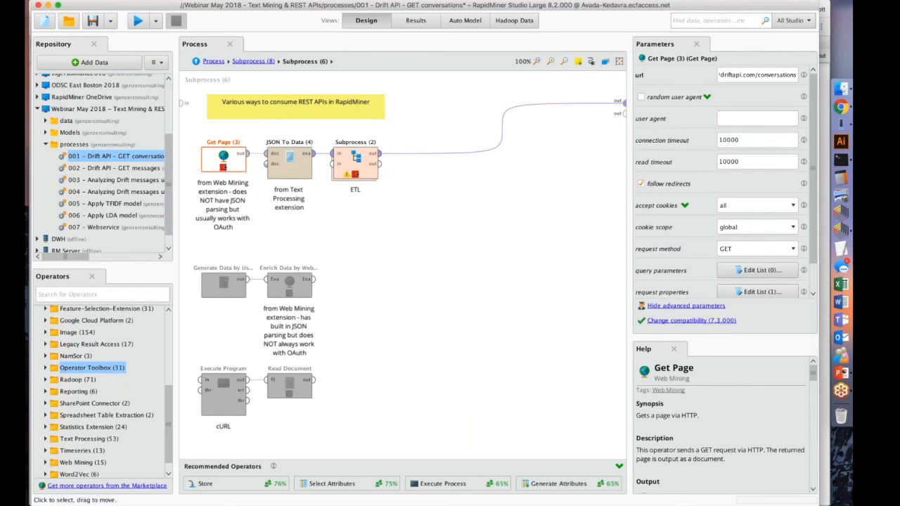
# Save the process with a breakpoint after Get Page and run it to inspect the returned JSON document.
pyautogui.click(94, 24)
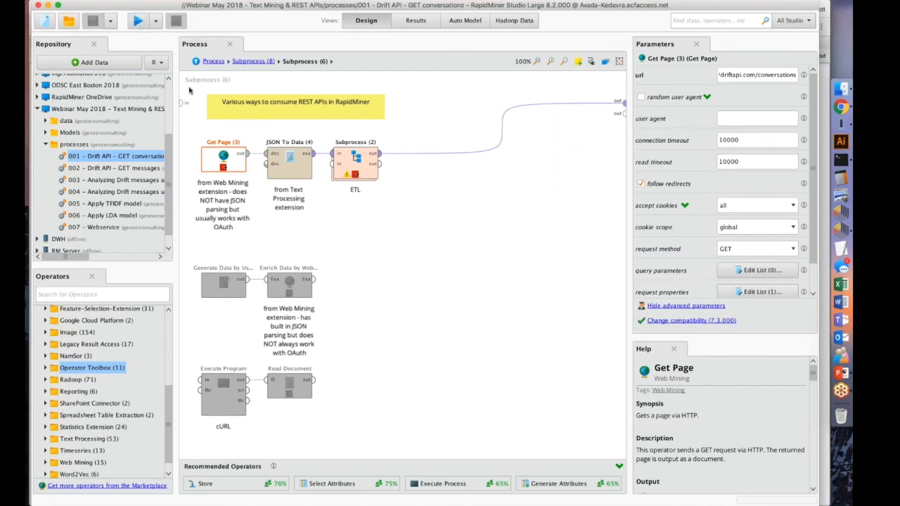
pyautogui.click(138, 21)
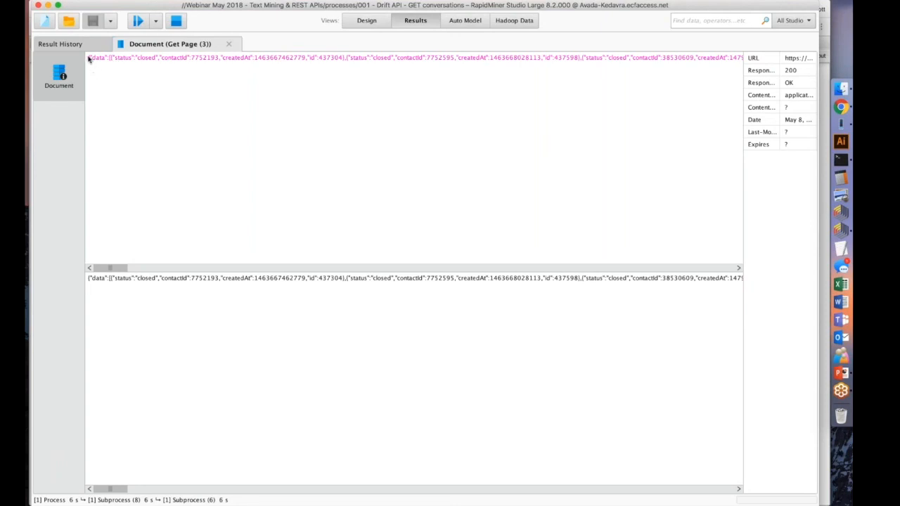
pyautogui.hscroll(5, 94, 58)
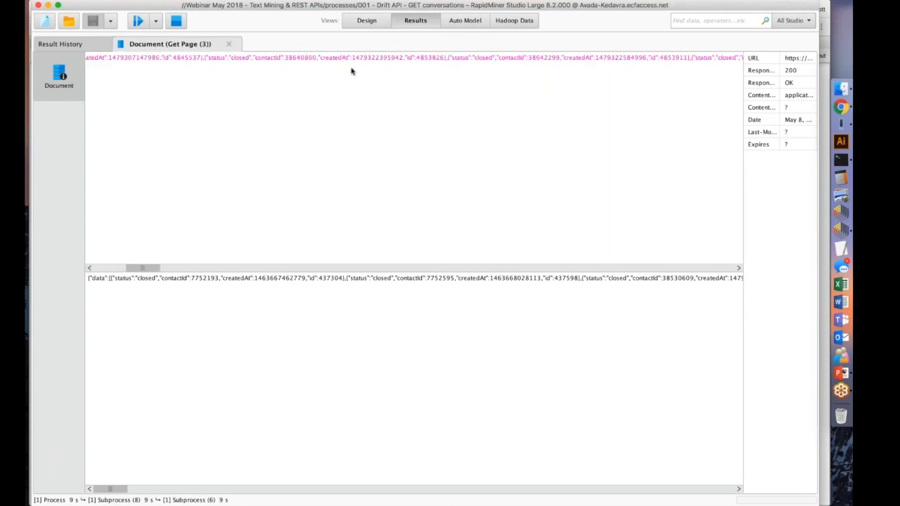
pyautogui.moveTo(141, 268); pyautogui.dragTo(67, 189)
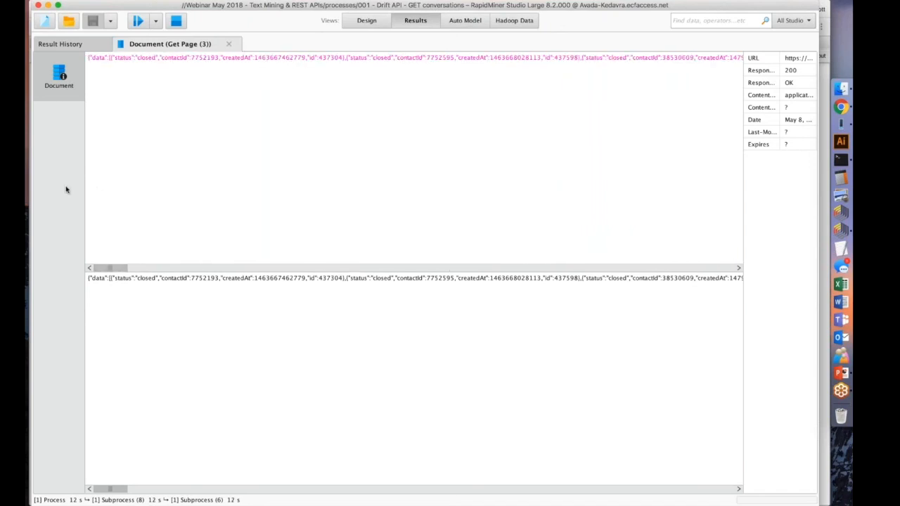
# Copy the full JSON response into the Online JSON Viewer in Chrome and format it.
pyautogui.tripleClick(157, 58)
pyautogui.press('super+c')
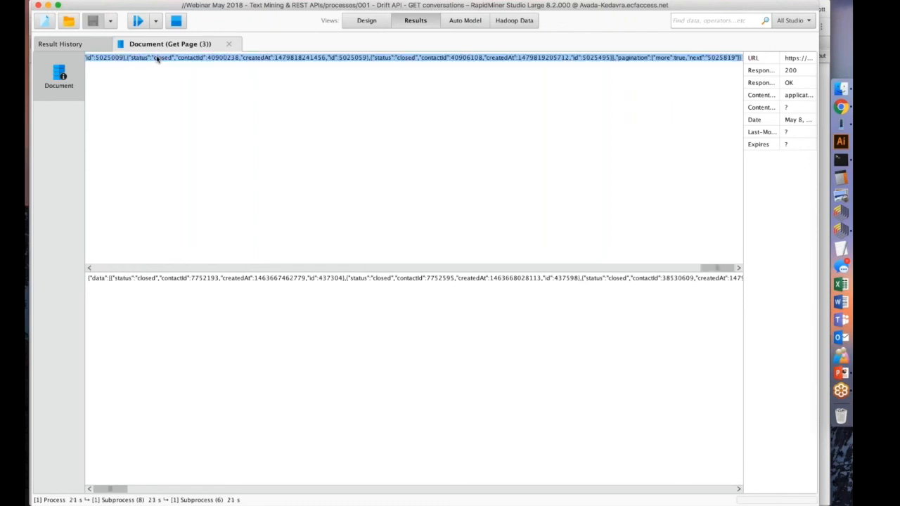
pyautogui.click(837, 113)
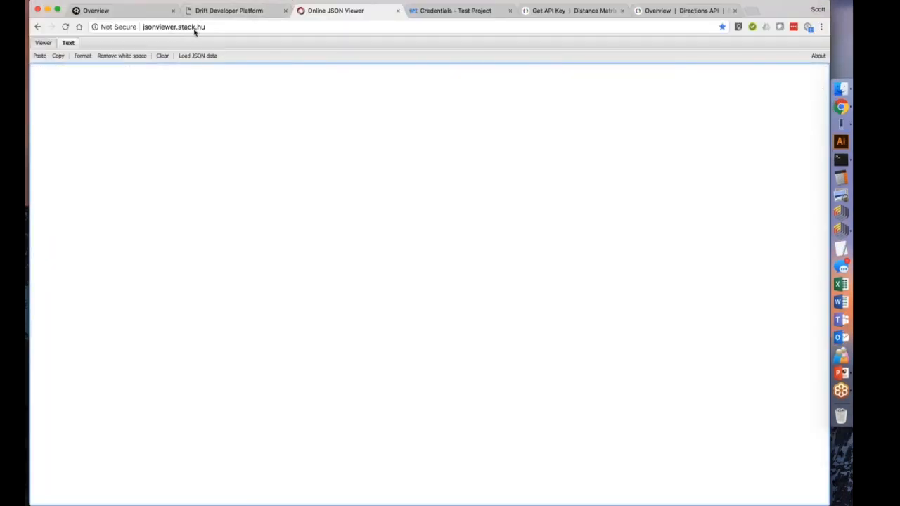
pyautogui.click(196, 95)
pyautogui.press('super+v')
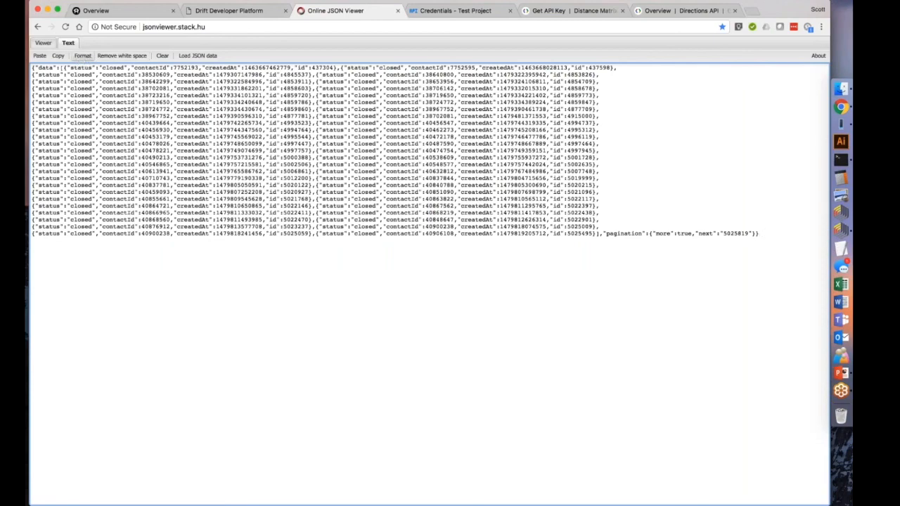
pyautogui.click(82, 55)
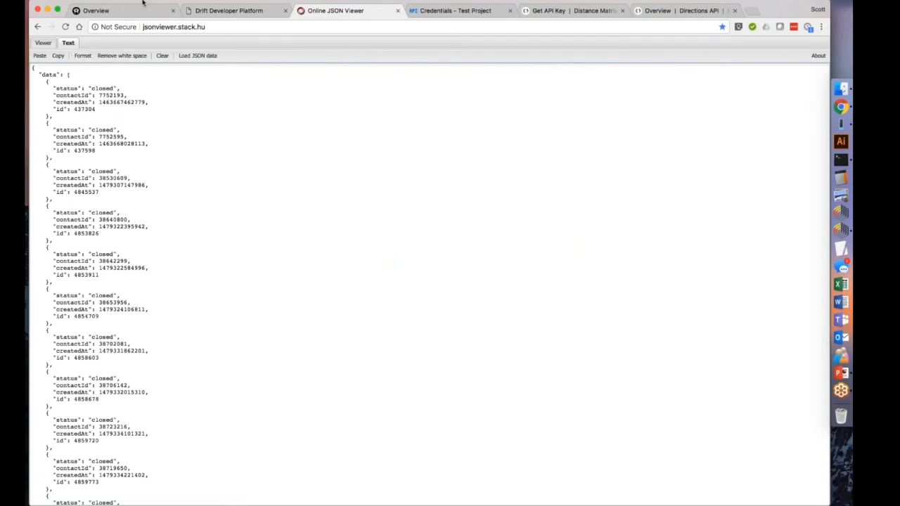
# Examine the structure and fields of the conversation records in the formatted JSON.
pyautogui.moveTo(153, 3); pyautogui.dragTo(169, 3)
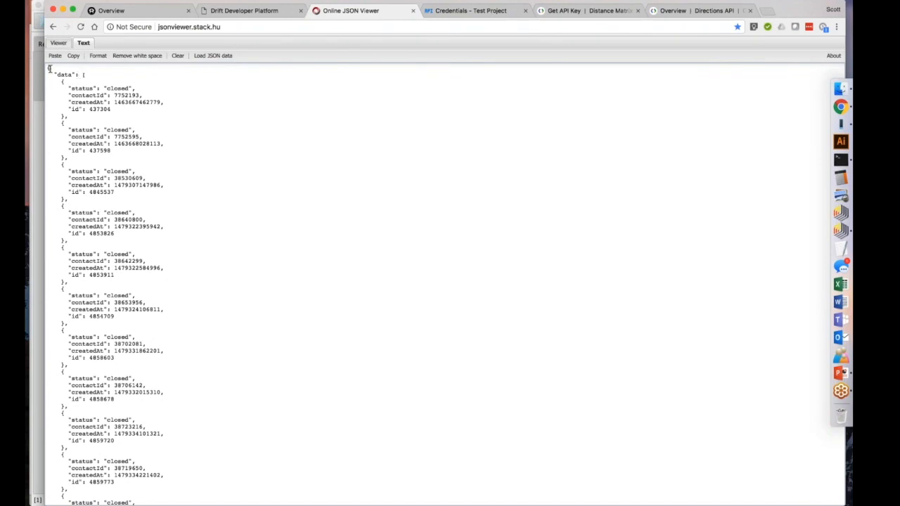
pyautogui.scroll(-6, 109, 75)
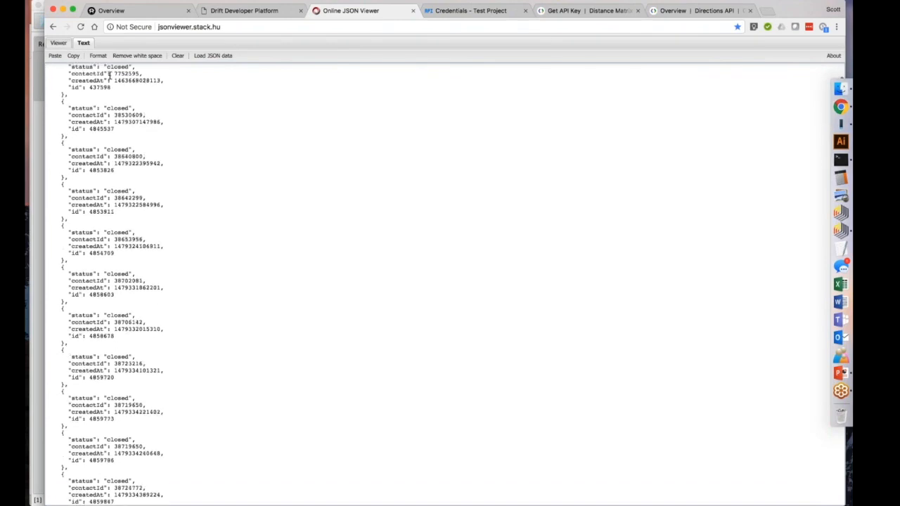
pyautogui.scroll(6, 109, 76)
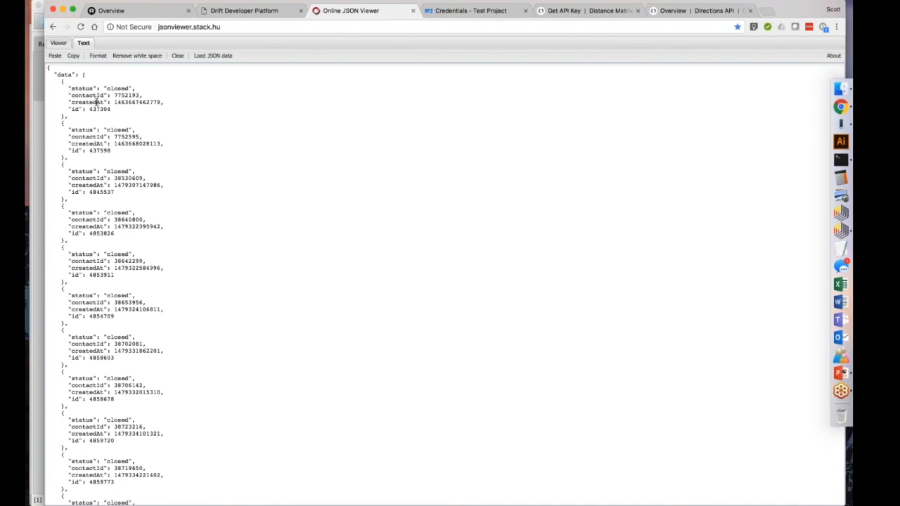
pyautogui.scroll(-5, 60, 95)
pyautogui.scroll(5, 60, 95)
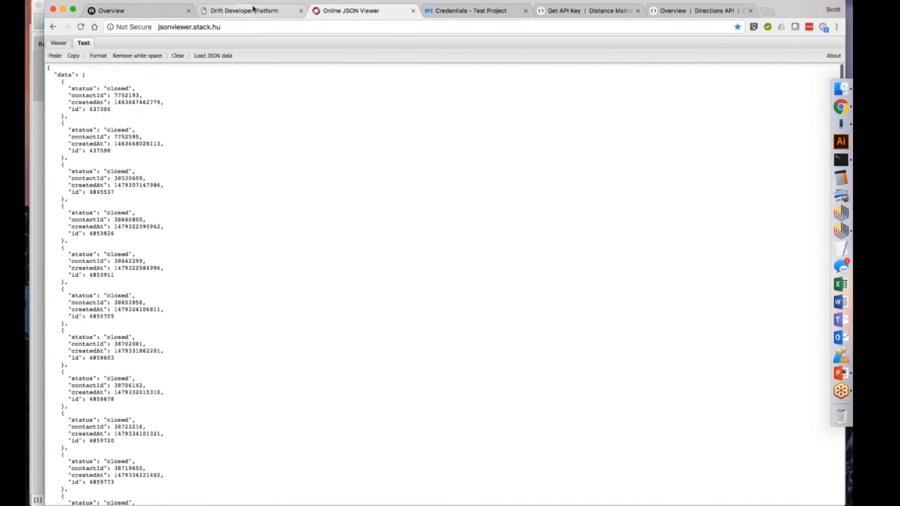
# Switch back to RapidMiner, set a breakpoint after JSON To Data, and resume the process to compare its example set with the formatted JSON.
pyautogui.click(837, 230)
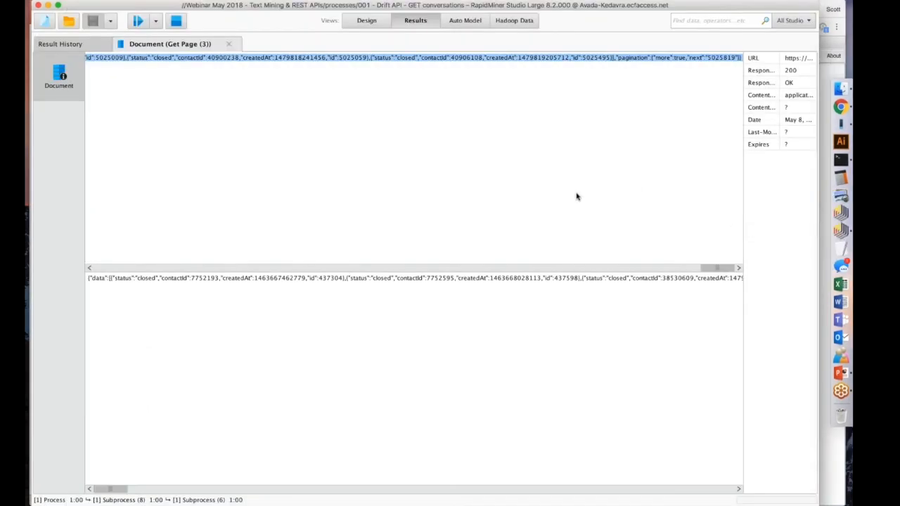
pyautogui.click(366, 20)
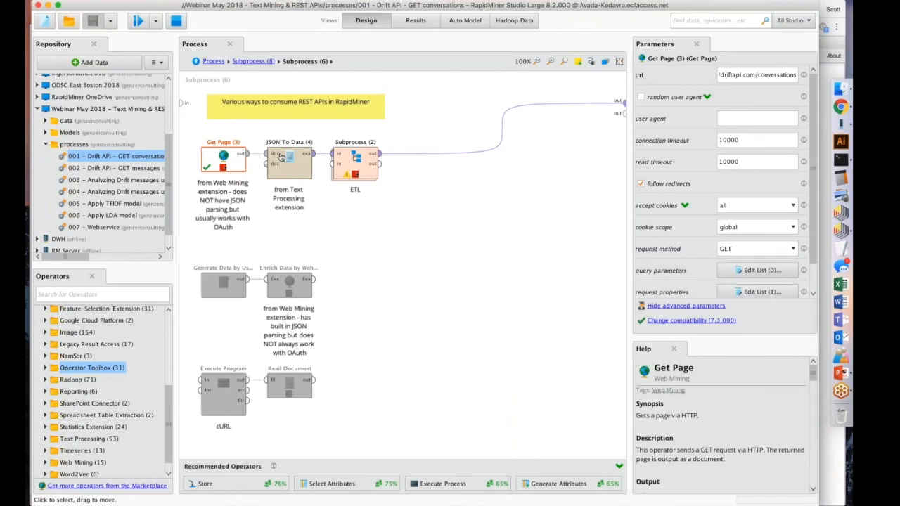
pyautogui.click(286, 158)
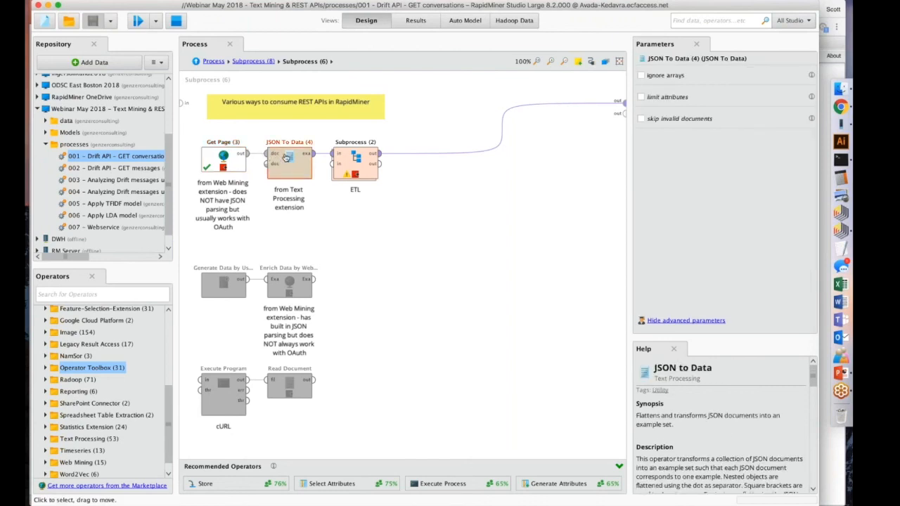
pyautogui.press('F7')
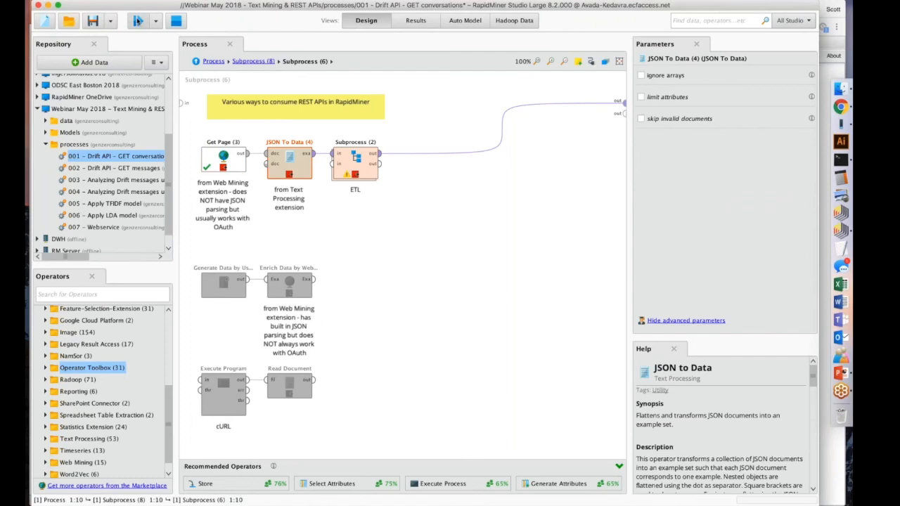
pyautogui.click(138, 21)
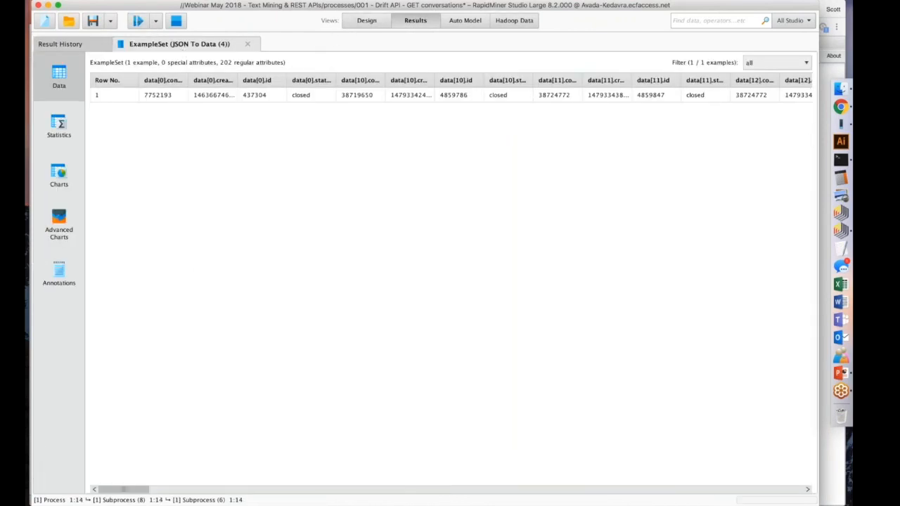
pyautogui.click(841, 107)
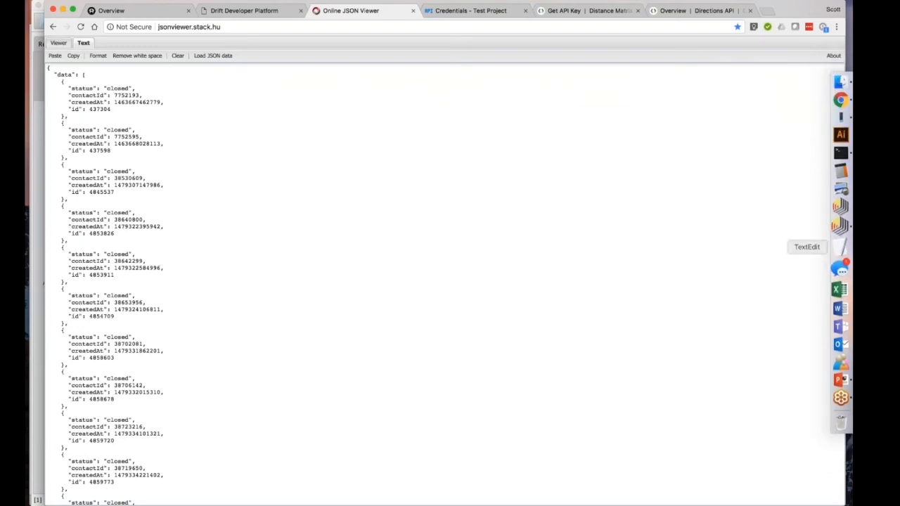
pyautogui.click(841, 228)
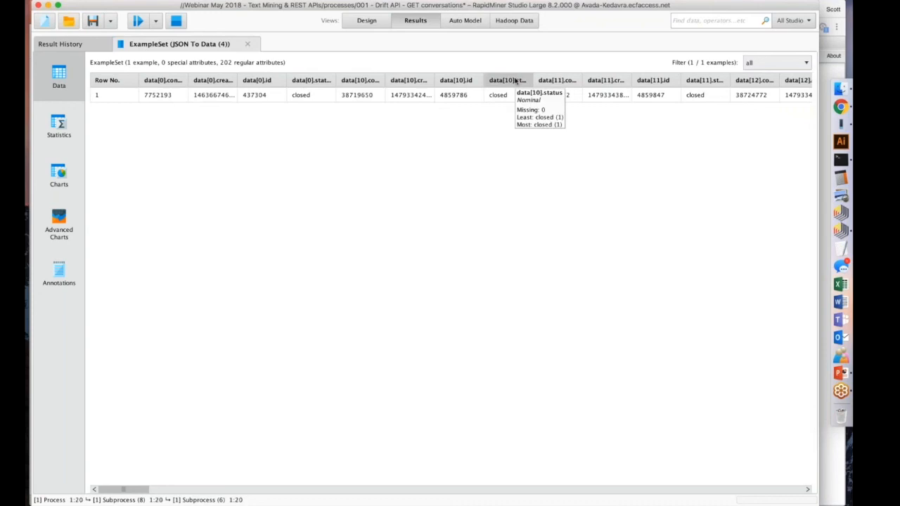
# Set a breakpoint after the Transpose operator inside the ETL subprocess and return to the JSON To Data results.
pyautogui.click(368, 24)
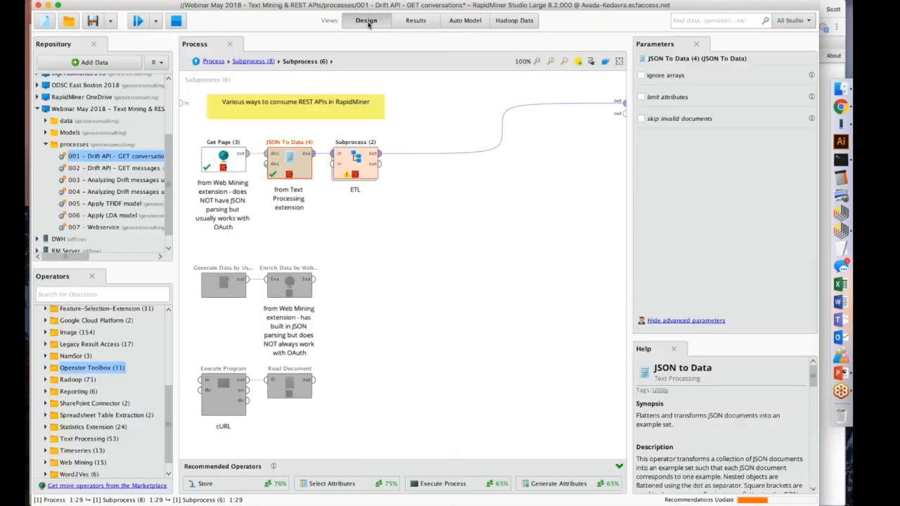
pyautogui.doubleClick(355, 166)
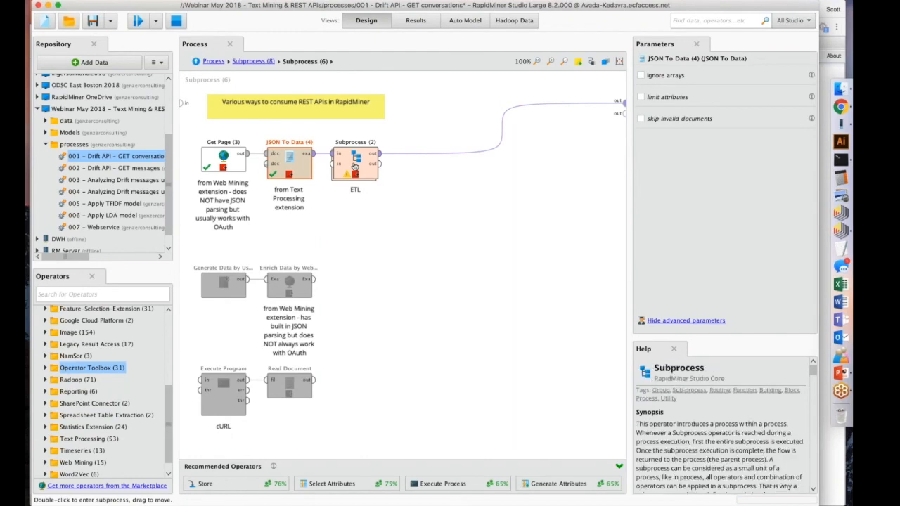
pyautogui.click(228, 109)
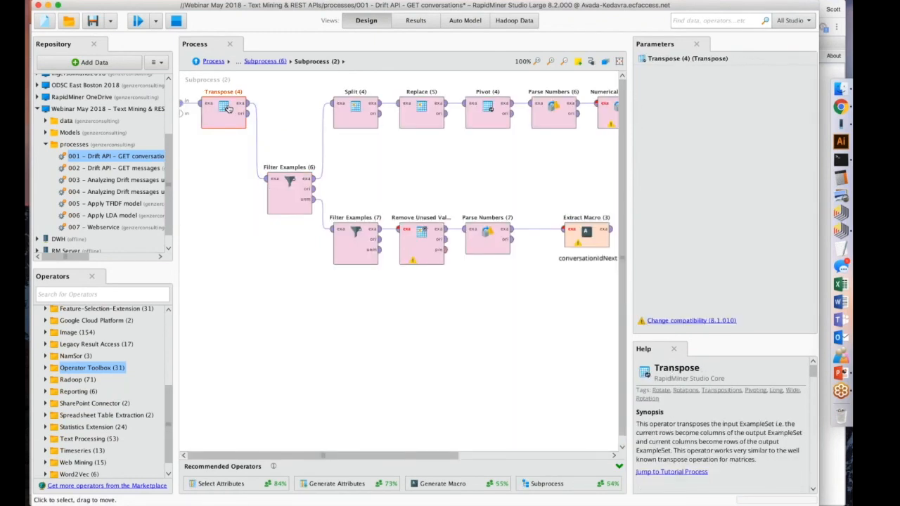
pyautogui.press('F7')
pyautogui.click(415, 21)
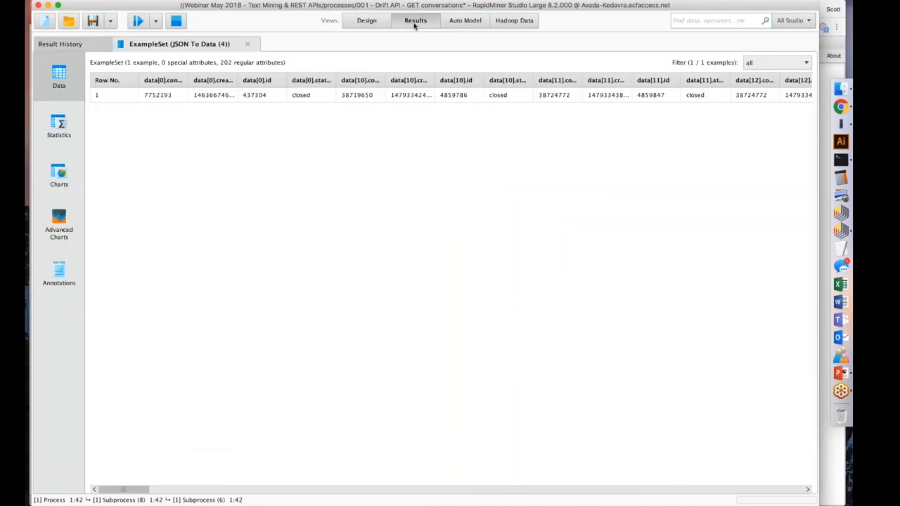
# Resume the process to view the Transpose output, and return to the design of the ETL subprocess to look over its remaining operators.
pyautogui.click(366, 20)
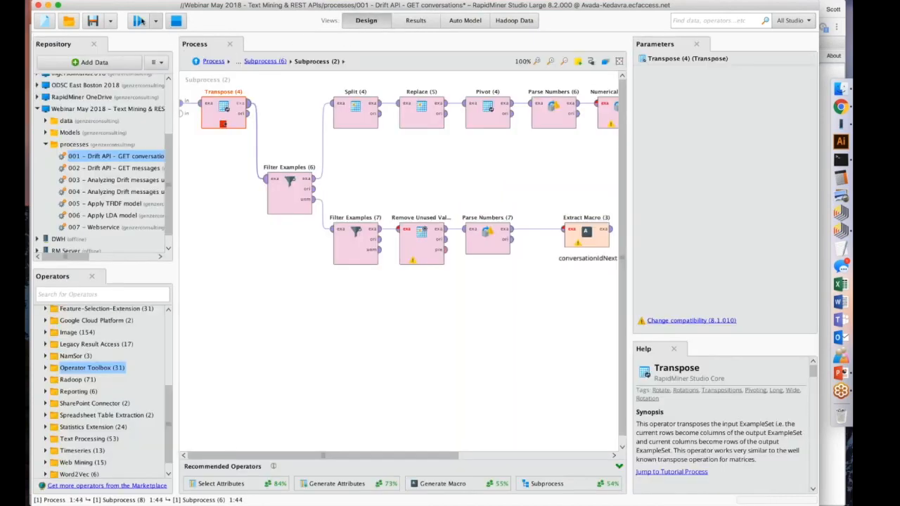
pyautogui.click(138, 21)
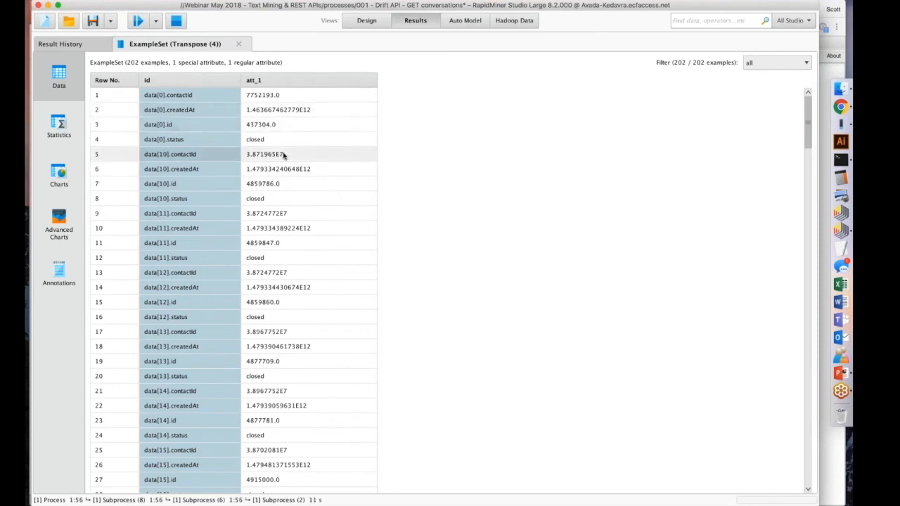
pyautogui.click(366, 22)
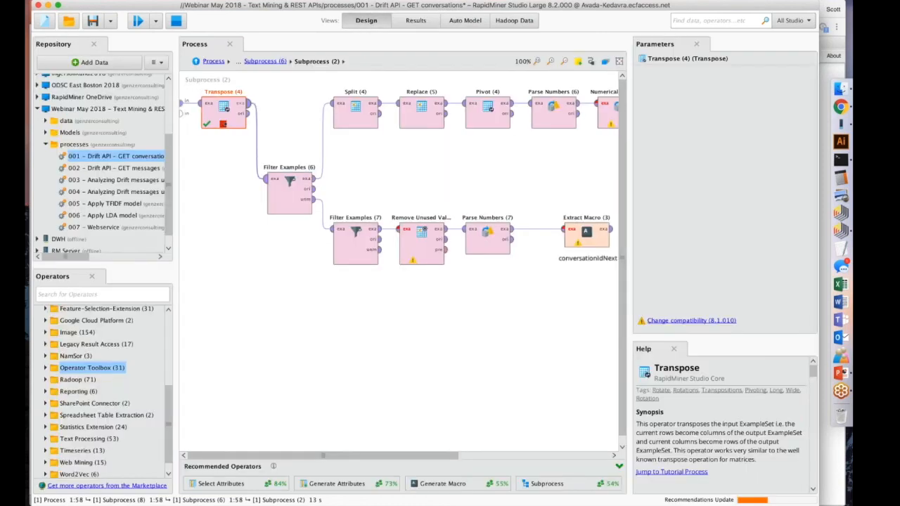
pyautogui.hscroll(10, 494, 120)
pyautogui.scroll(-1, 495, 120)
pyautogui.hscroll(-10, 495, 120)
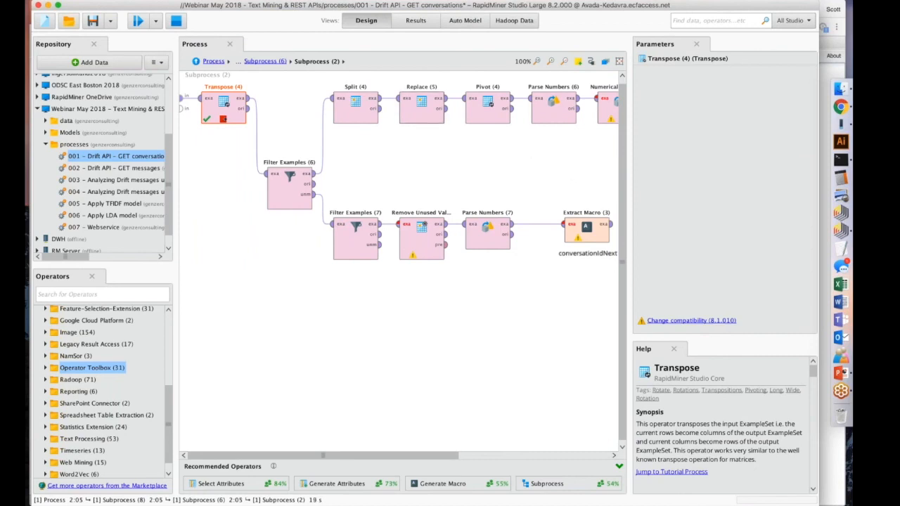
# Return to the parent subprocess, stop the process, and remove the breakpoints from ETL, JSON To Data and Get Page.
pyautogui.click(262, 61)
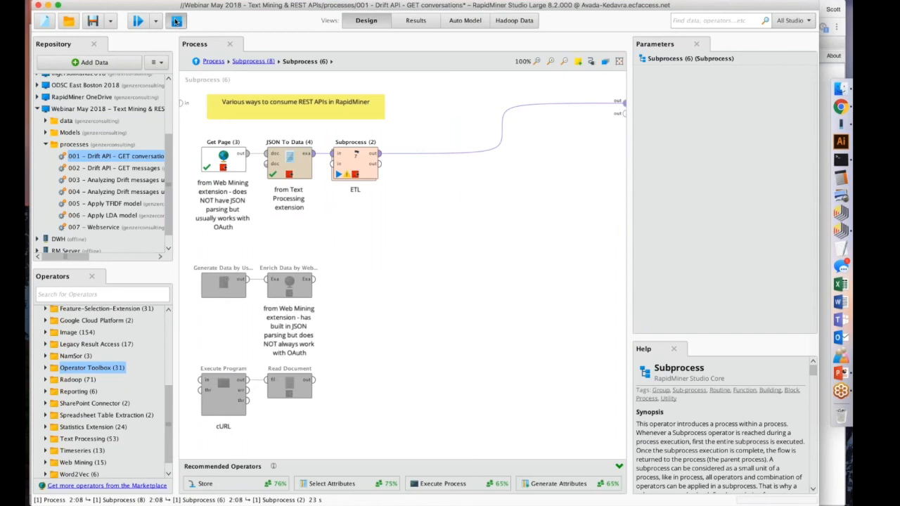
pyautogui.click(353, 162)
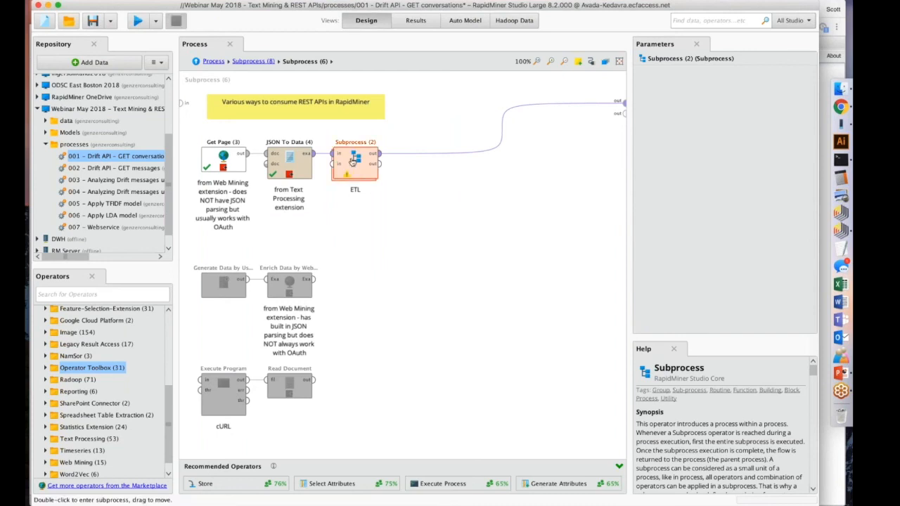
pyautogui.click(295, 166)
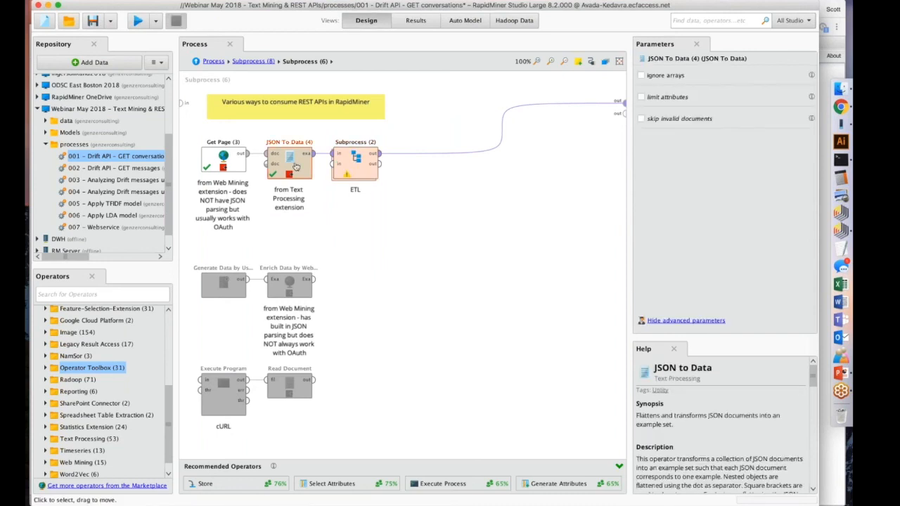
pyautogui.click(230, 166)
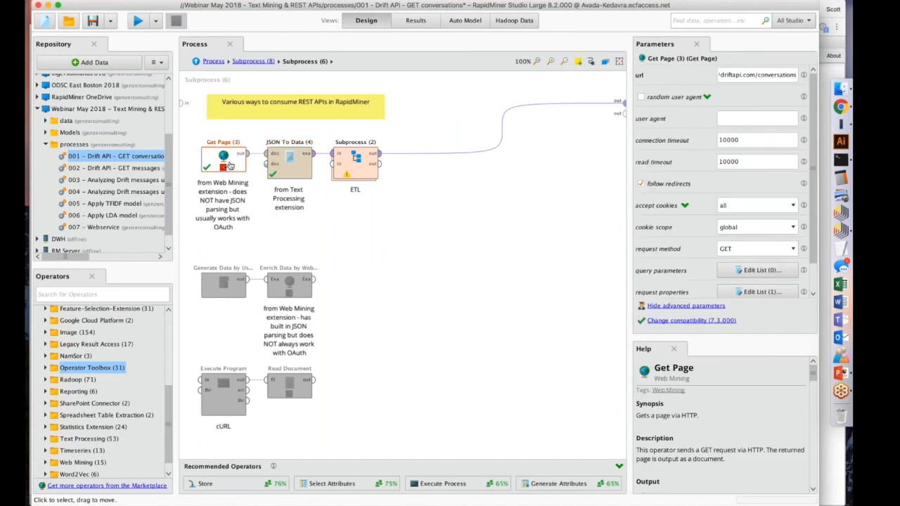
pyautogui.click(442, 246)
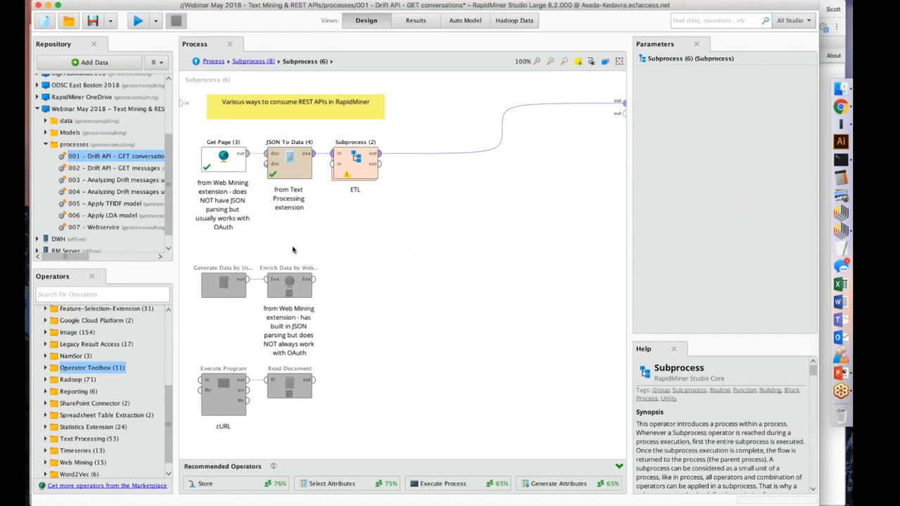
# Disable the Get Page, JSON To Data and ETL chain, and enable and shift the Generate Data and Enrich Data by Webservice operators.
pyautogui.moveTo(415, 216); pyautogui.dragTo(180, 112)
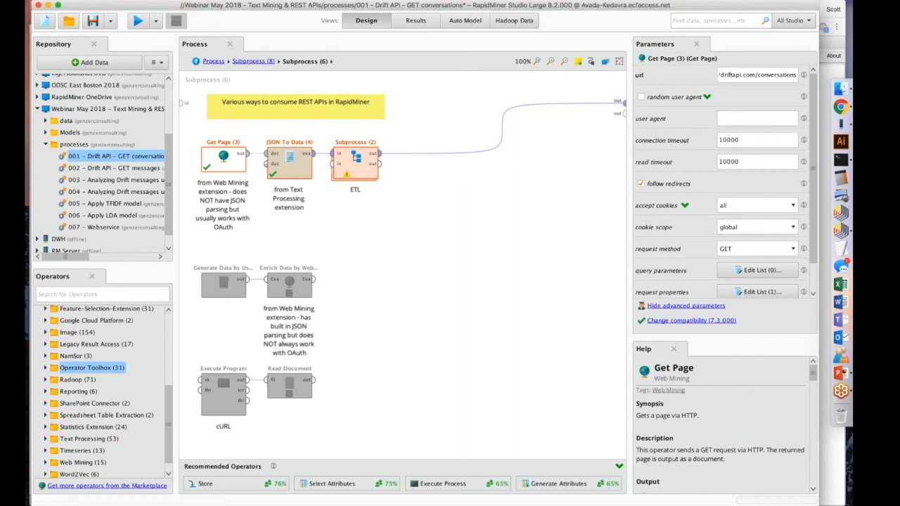
pyautogui.press('super+e')
pyautogui.moveTo(395, 342); pyautogui.dragTo(197, 254)
pyautogui.press('super+e')
pyautogui.moveTo(209, 284); pyautogui.dragTo(308, 259)
pyautogui.click(314, 263)
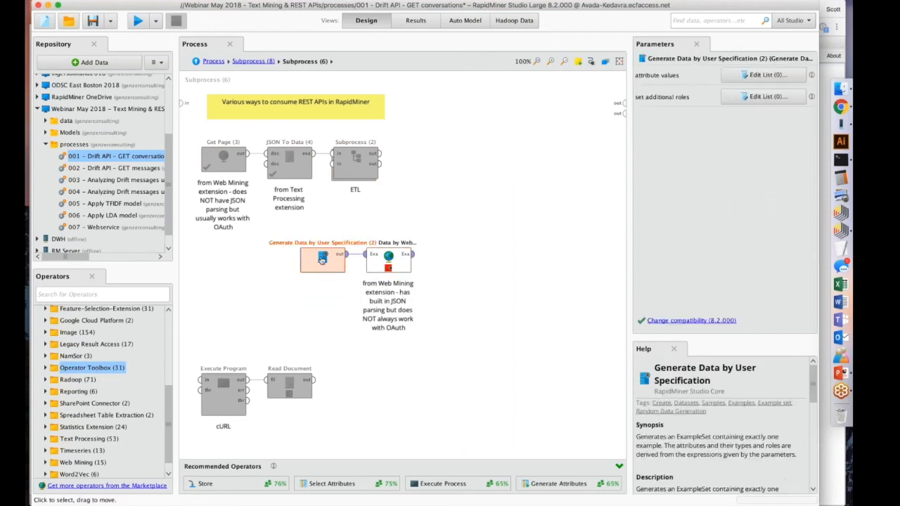
# Check the attribute values list of the Generate Data by User Specification operator and close it without adding entries.
pyautogui.click(764, 75)
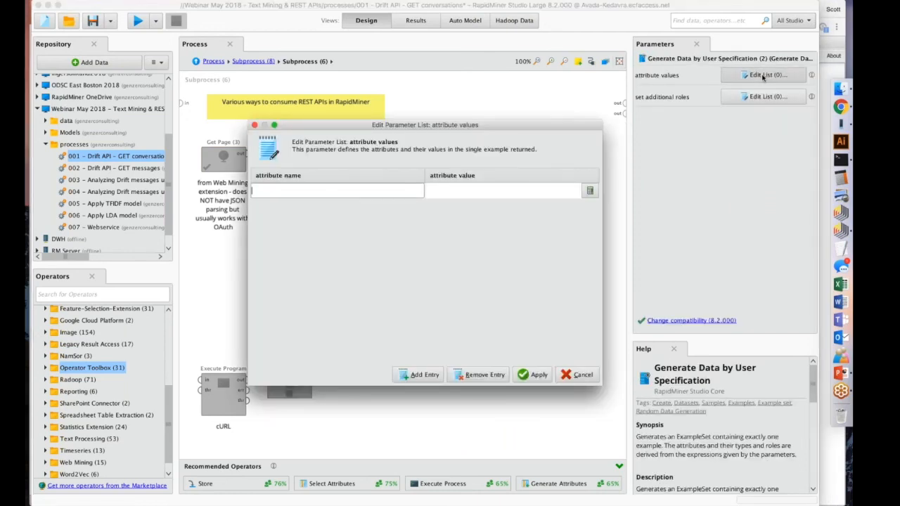
pyautogui.click(532, 375)
pyautogui.click(512, 340)
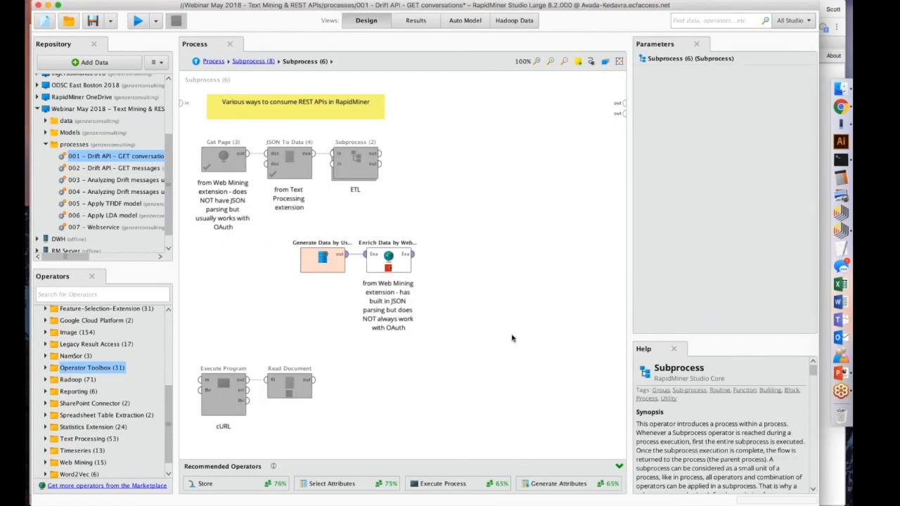
# Try disabling Generate Data by User Specification ahead of Enrich Data by Webservice, and undo it.
pyautogui.click(388, 260)
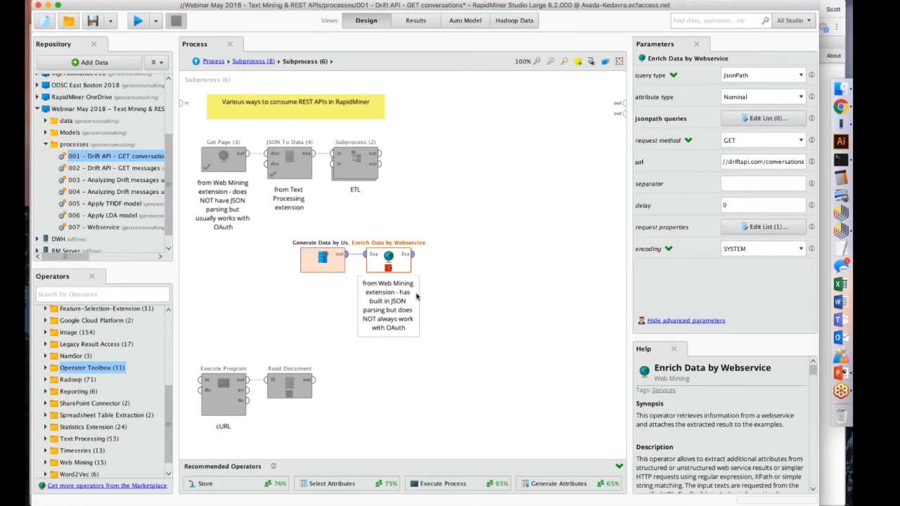
pyautogui.keyDown('alt'); pyautogui.click(352, 255); pyautogui.keyUp('alt')
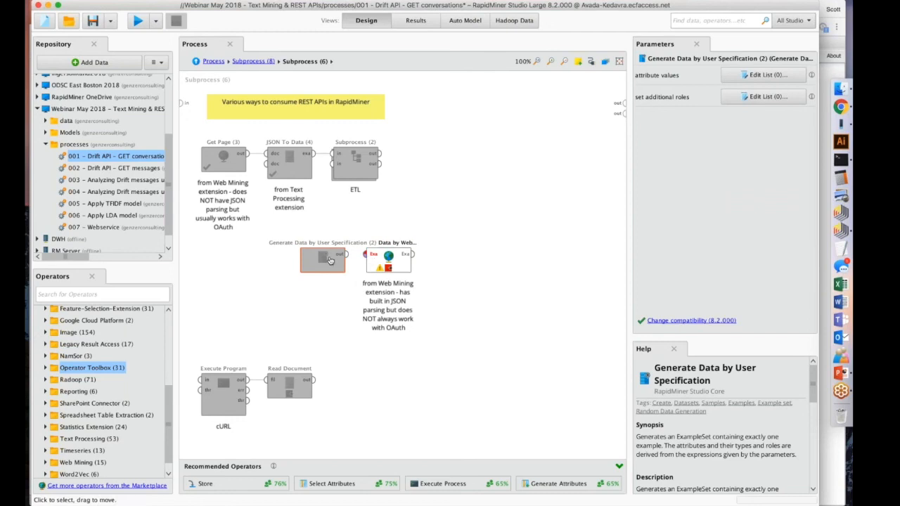
pyautogui.press('super+z')
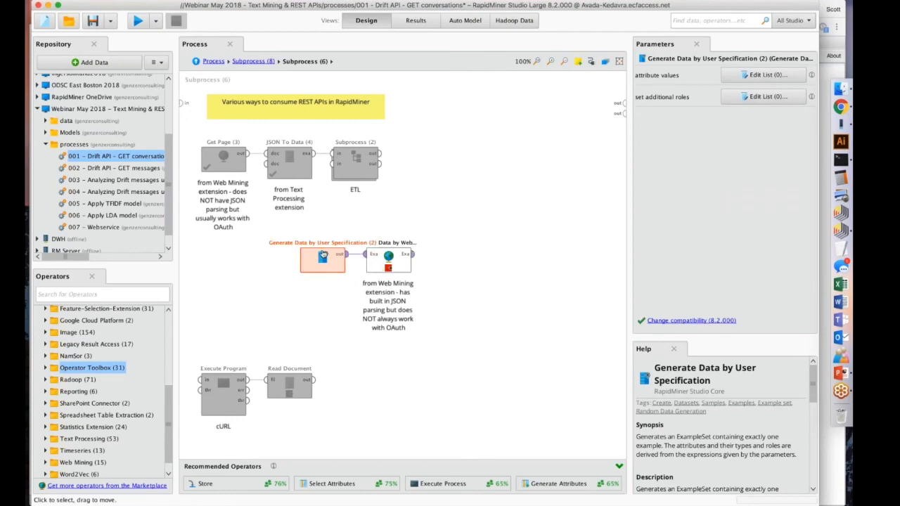
# Examine the request method options and the authorization request property of the Enrich Data by Webservice operator.
pyautogui.click(386, 261)
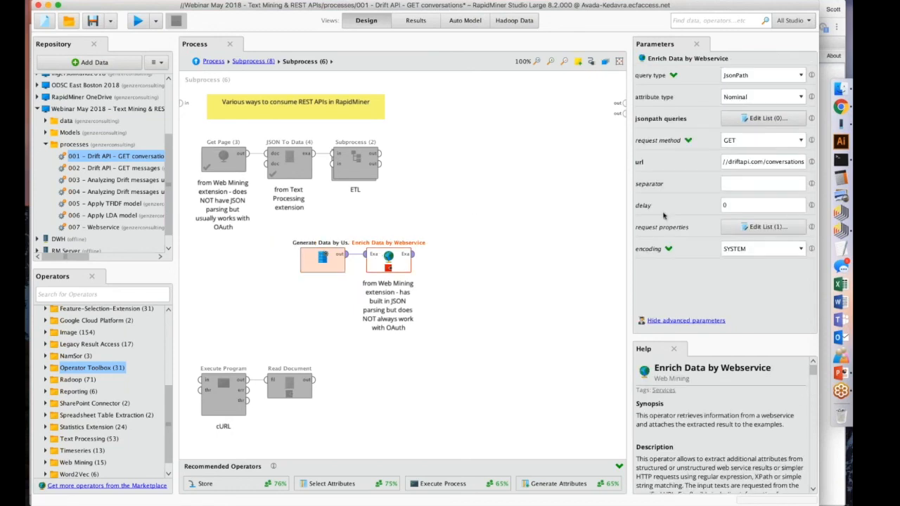
pyautogui.click(763, 140)
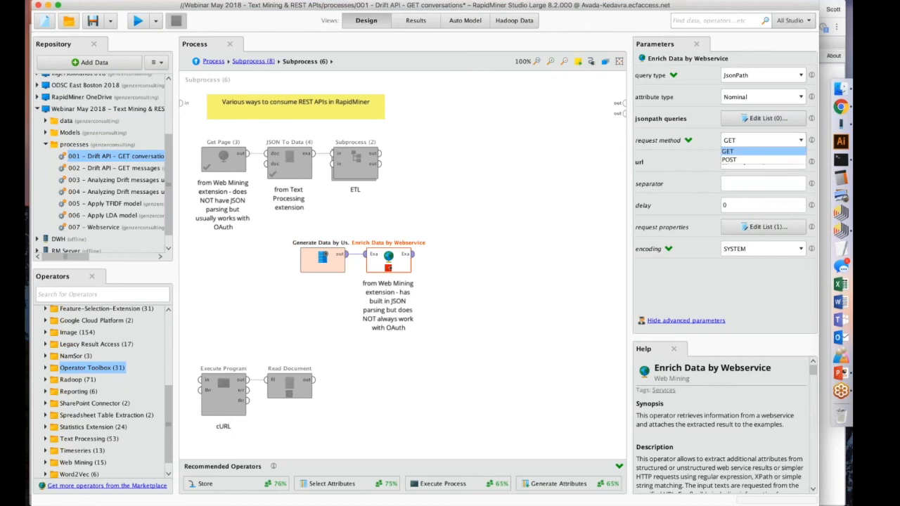
pyautogui.click(763, 152)
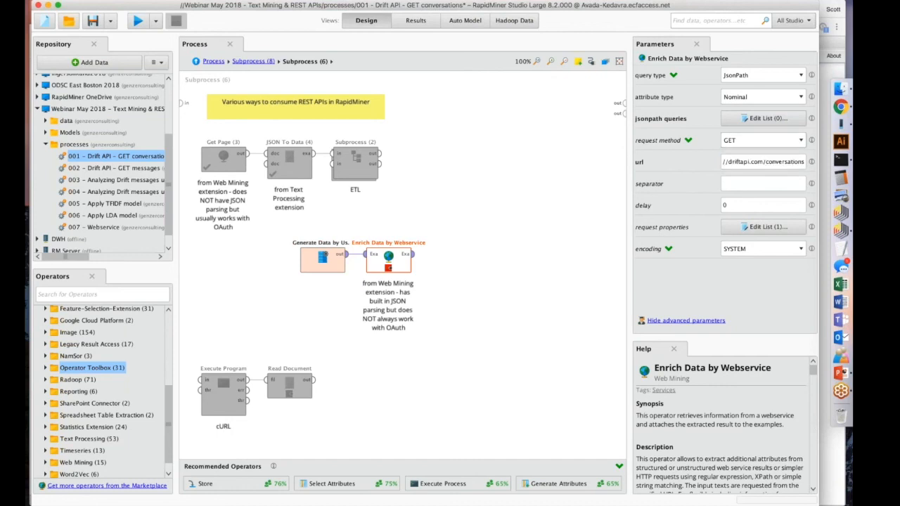
pyautogui.click(750, 228)
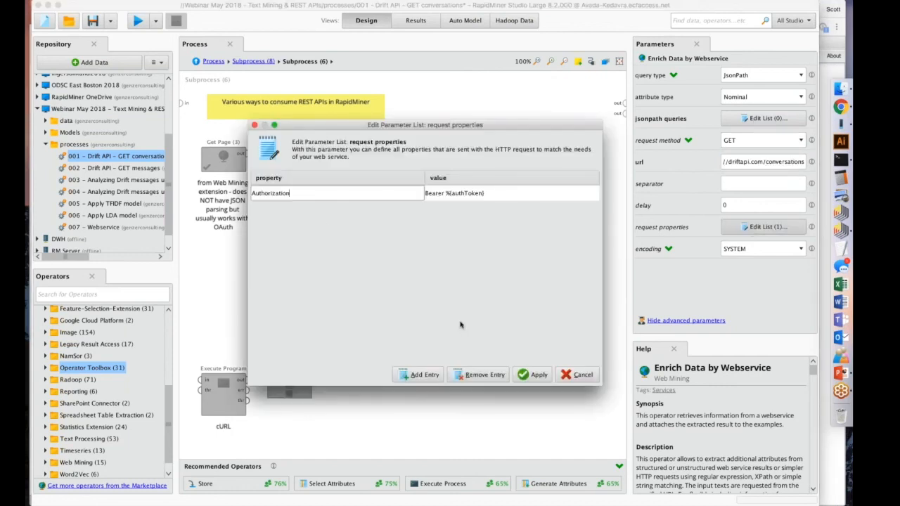
pyautogui.click(539, 374)
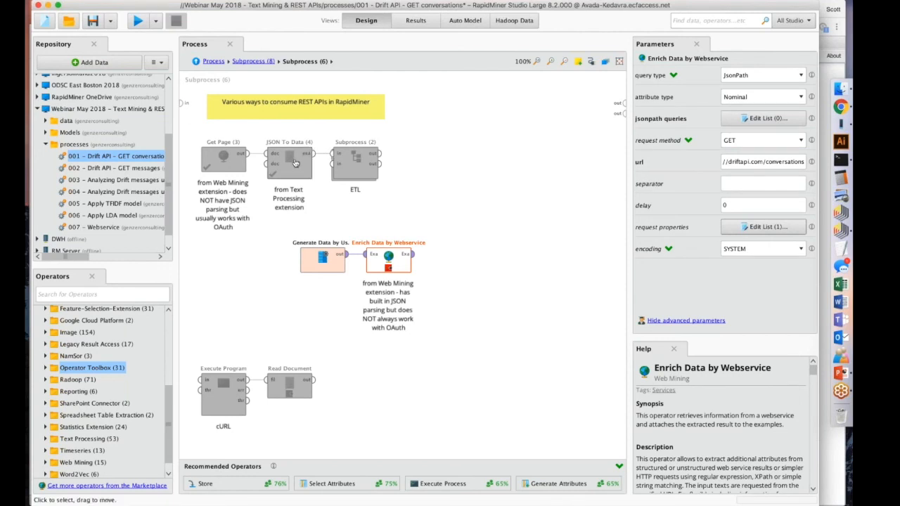
# Add a JSONPath query to Enrich Data by Webservice with attribute name status and query expression $..status.
pyautogui.click(763, 118)
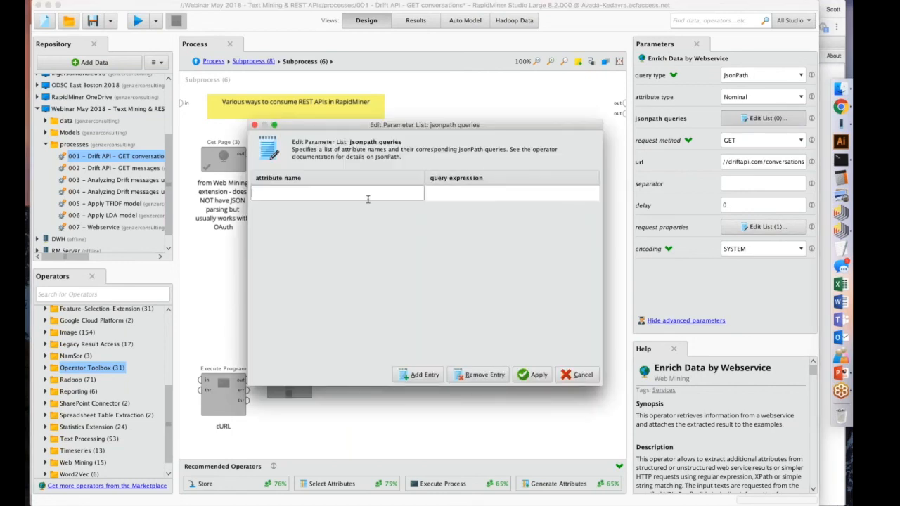
pyautogui.write('status')
pyautogui.click(448, 198)
pyautogui.write('$..')
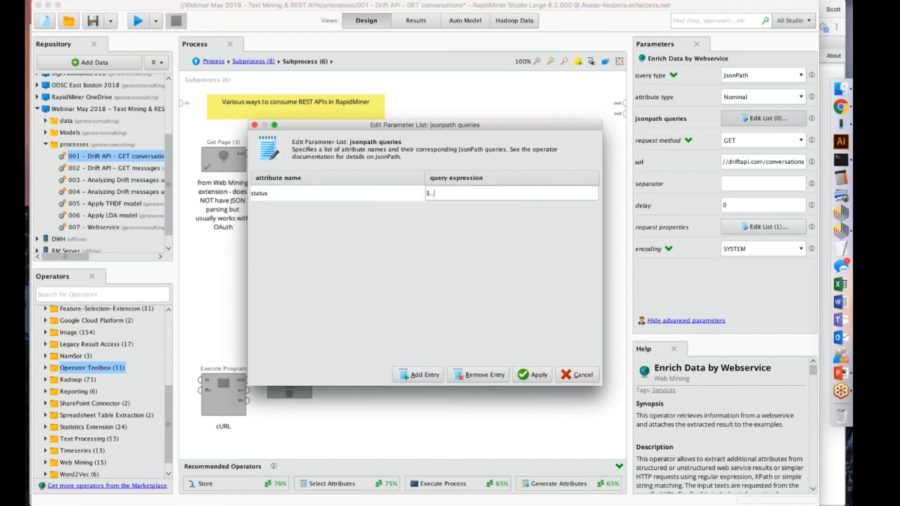
pyautogui.write('ststus')
pyautogui.press('BackSpace')
pyautogui.press('BackSpace')
pyautogui.press('BackSpace')
pyautogui.press('BackSpace')
pyautogui.write('atus')
pyautogui.click(531, 374)
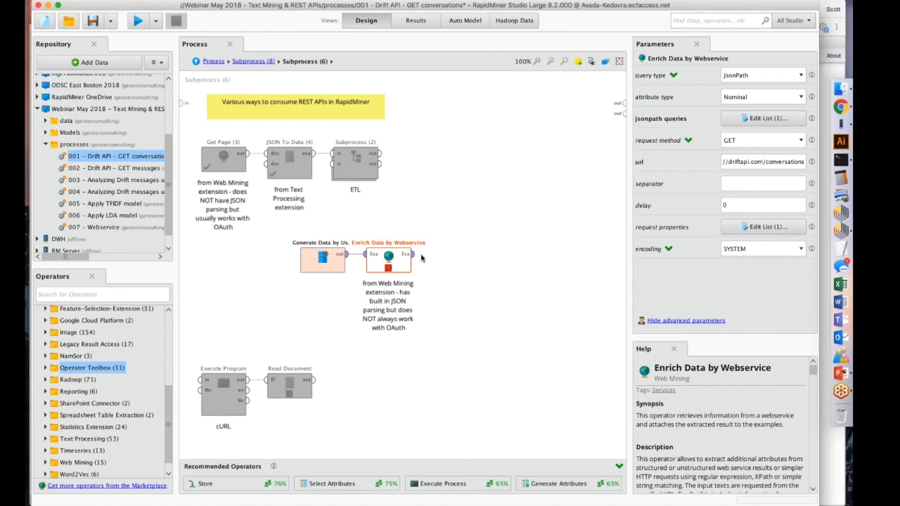
# Disable the Generate Data and Enrich Data by Webservice operators and move them back between the Get Page and cURL rows.
pyautogui.moveTo(444, 287); pyautogui.dragTo(258, 214)
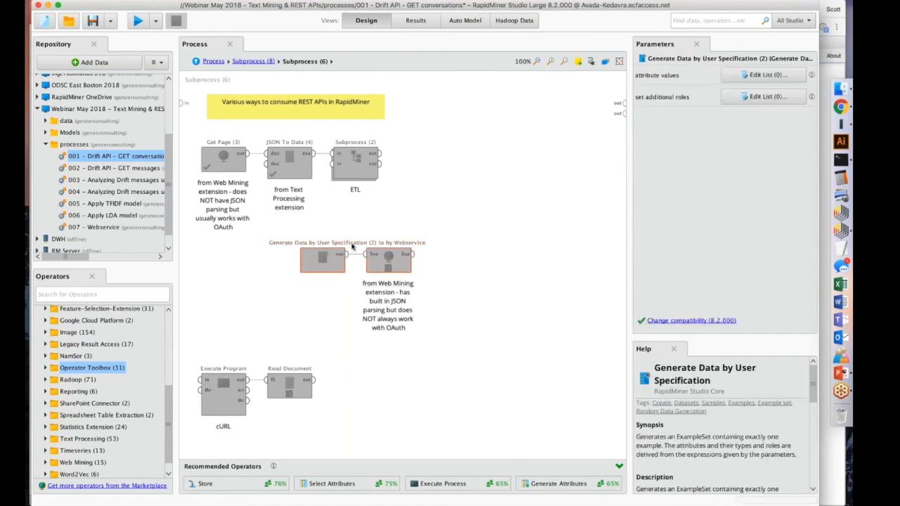
pyautogui.moveTo(307, 263); pyautogui.dragTo(208, 291)
pyautogui.click(395, 285)
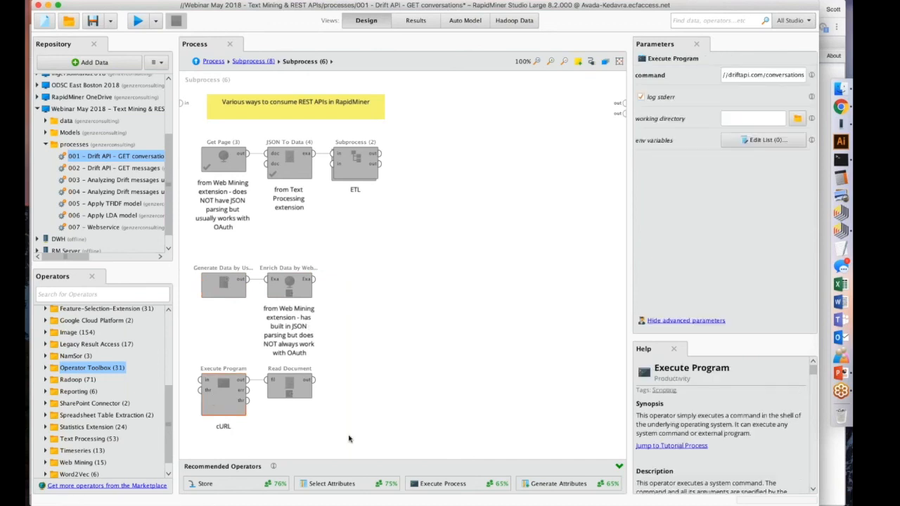
# Enable Execute Program and Read Document, and inspect the curl command and the Read Document parameters.
pyautogui.moveTo(345, 449); pyautogui.dragTo(188, 347)
pyautogui.moveTo(730, 75); pyautogui.dragTo(683, 76)
pyautogui.click(740, 76)
pyautogui.click(732, 77)
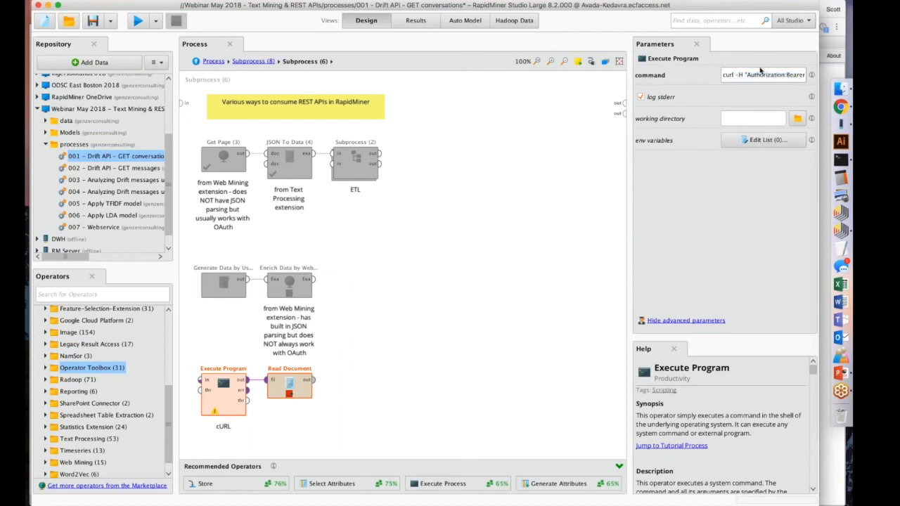
pyautogui.click(289, 380)
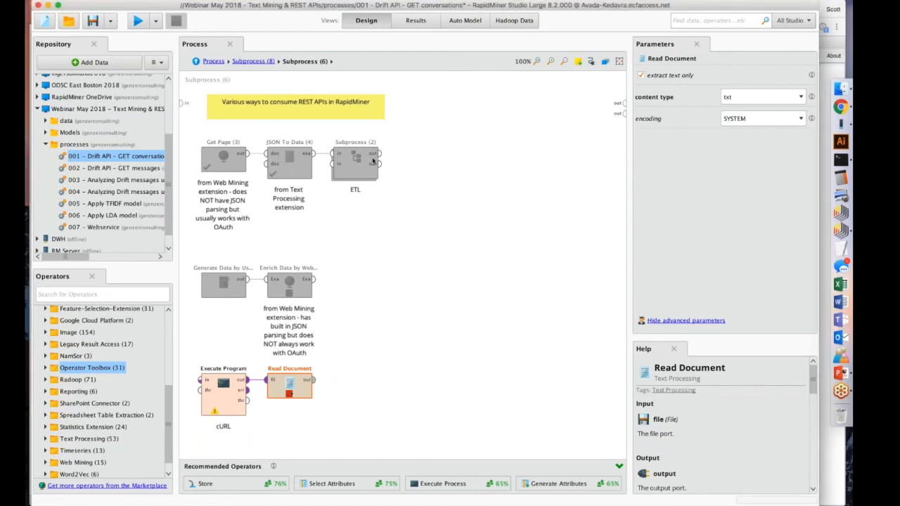
# Move the JSON To Data and ETL operators down beside Read Document in the cURL row.
pyautogui.moveTo(256, 133); pyautogui.dragTo(438, 224)
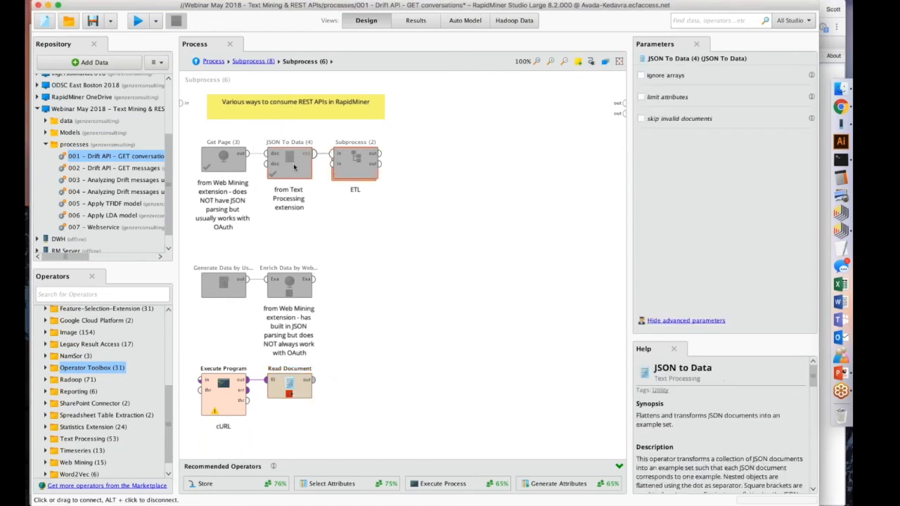
pyautogui.click(355, 163)
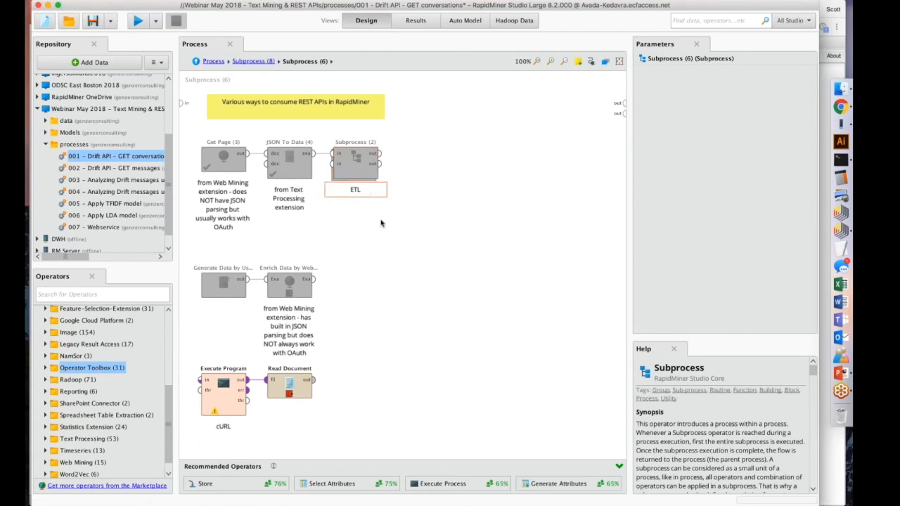
pyautogui.click(289, 160)
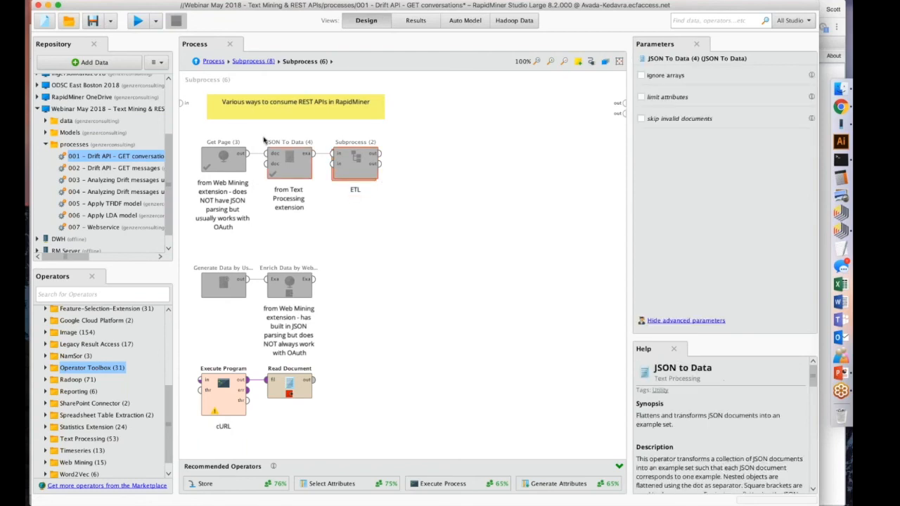
pyautogui.moveTo(255, 129); pyautogui.dragTo(455, 234)
pyautogui.moveTo(285, 161); pyautogui.dragTo(336, 380)
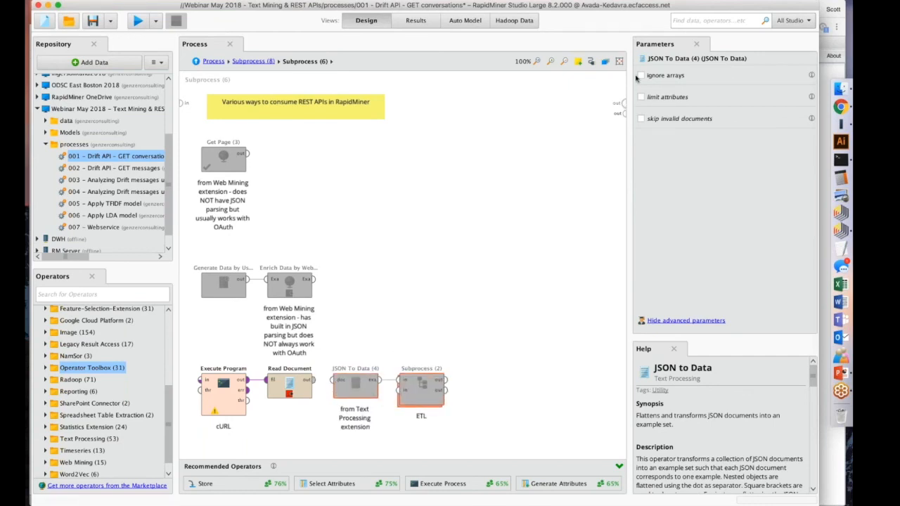
# Move JSON To Data and ETL back beside Get Page and reconnect Get Page's output to JSON To Data.
pyautogui.click(484, 447)
pyautogui.moveTo(484, 447); pyautogui.dragTo(327, 340)
pyautogui.moveTo(345, 373); pyautogui.dragTo(233, 150)
pyautogui.click(235, 152)
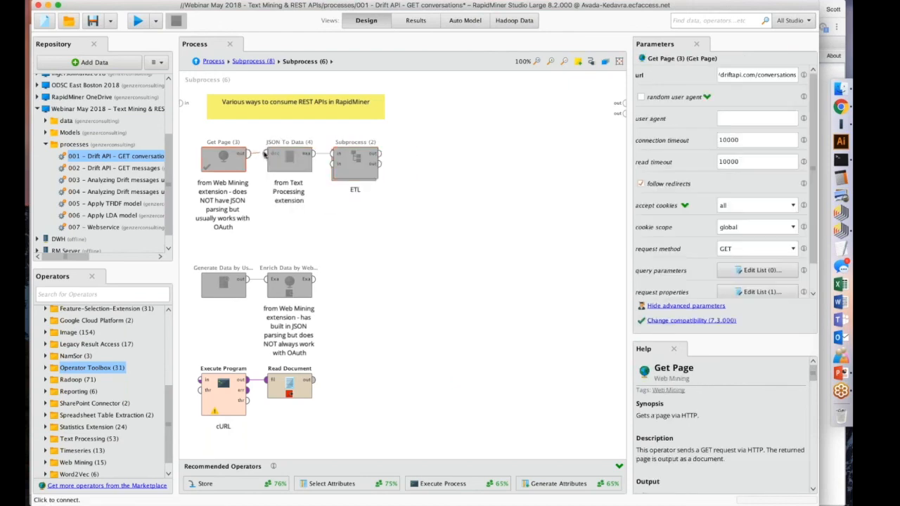
# Disable the cURL operators, re-enable Get Page, JSON To Data and ETL, and connect ETL's output to the subprocess output.
pyautogui.moveTo(342, 442); pyautogui.dragTo(178, 326)
pyautogui.click(396, 286)
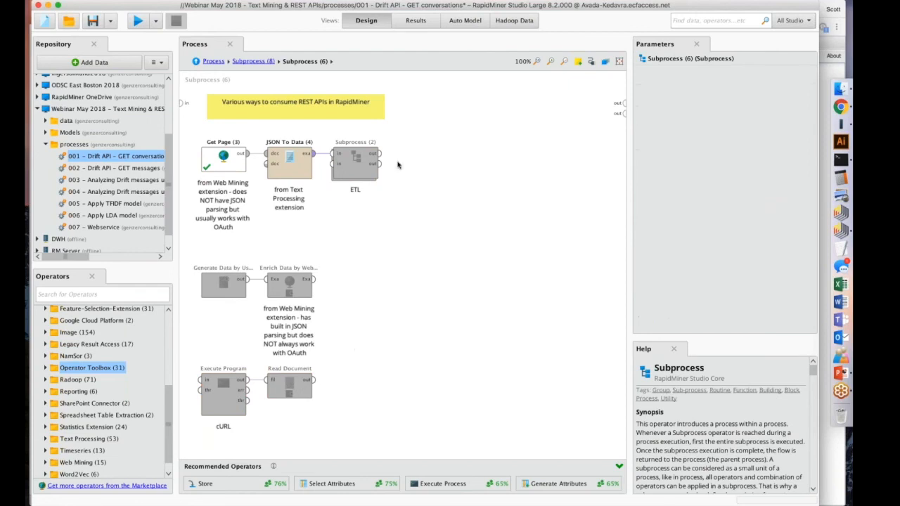
pyautogui.click(379, 159)
pyautogui.moveTo(378, 153); pyautogui.dragTo(624, 102)
pyautogui.click(516, 191)
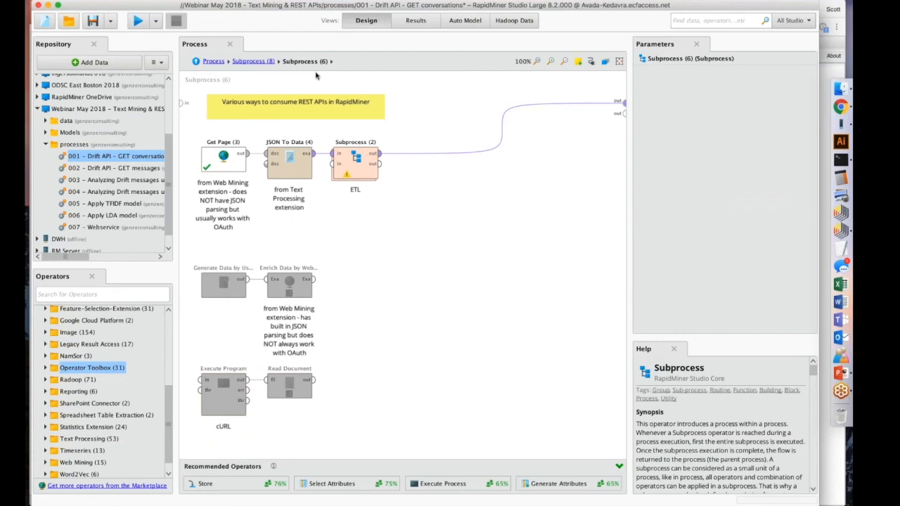
# Switch to PowerPoint and highlight the Demo slide's bullet about retrieving online chat conversation data from external REST APIs.
pyautogui.click(842, 373)
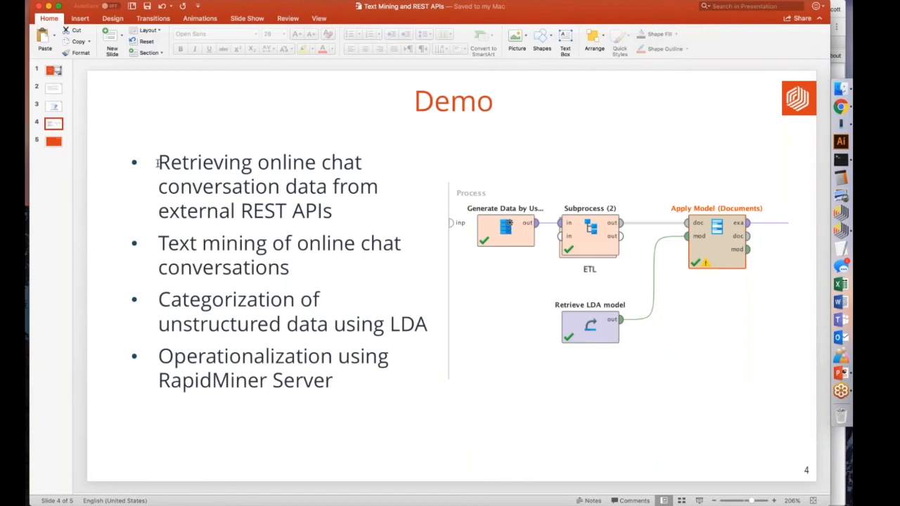
pyautogui.moveTo(158, 162); pyautogui.dragTo(322, 208)
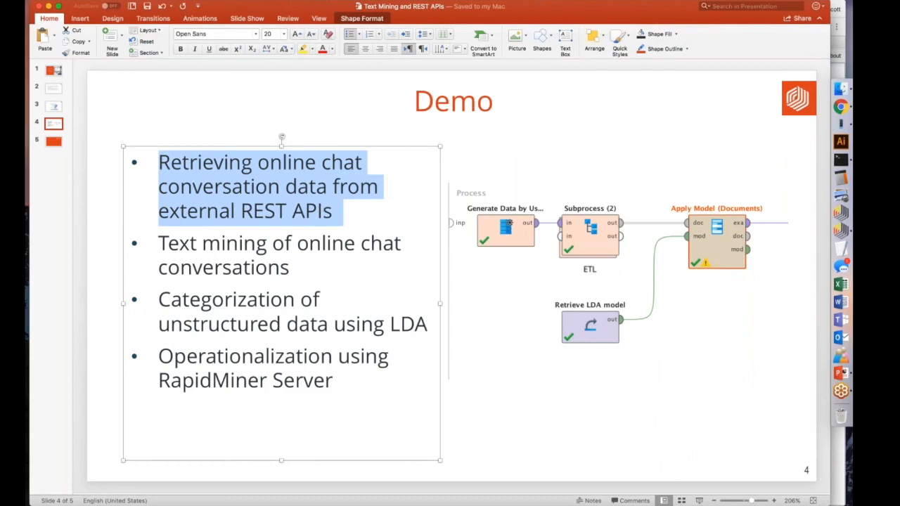
pyautogui.click(323, 210)
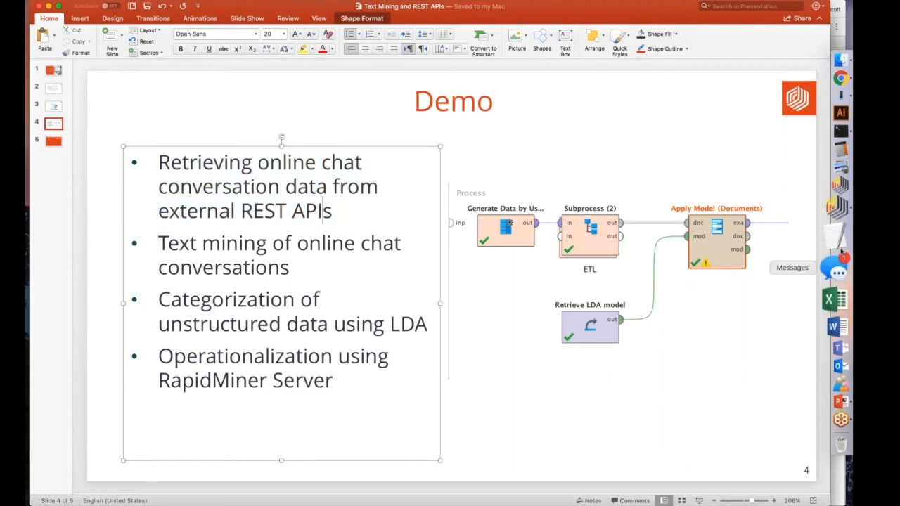
# Switch back to RapidMiner and inspect the Store operator's repository entry inside the store list subprocess.
pyautogui.click(841, 212)
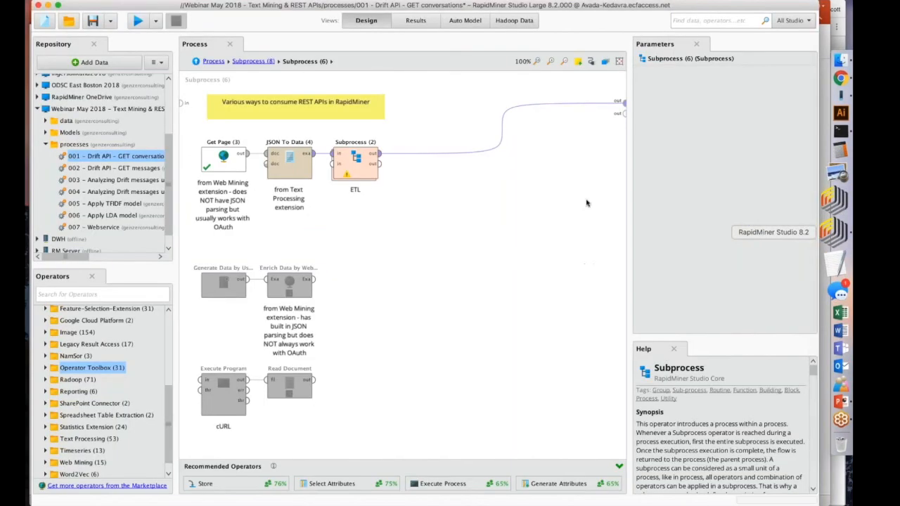
pyautogui.click(252, 61)
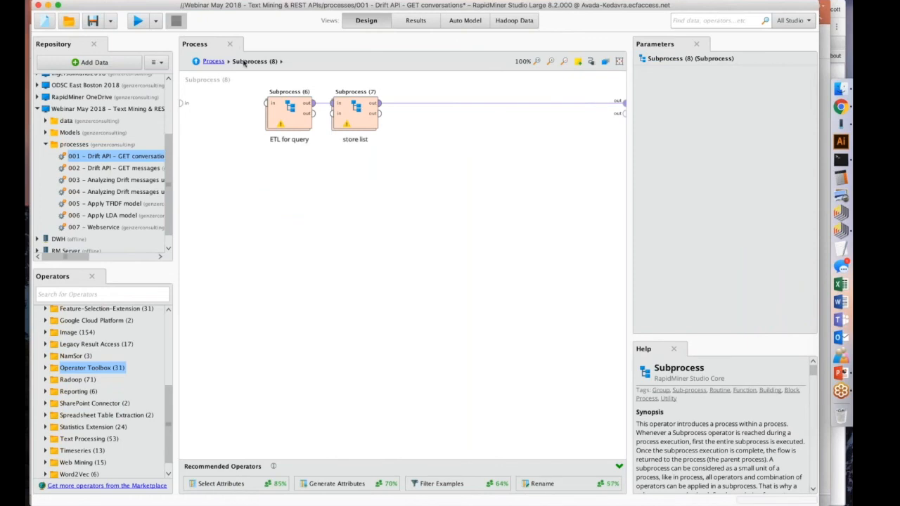
pyautogui.doubleClick(355, 107)
pyautogui.click(503, 107)
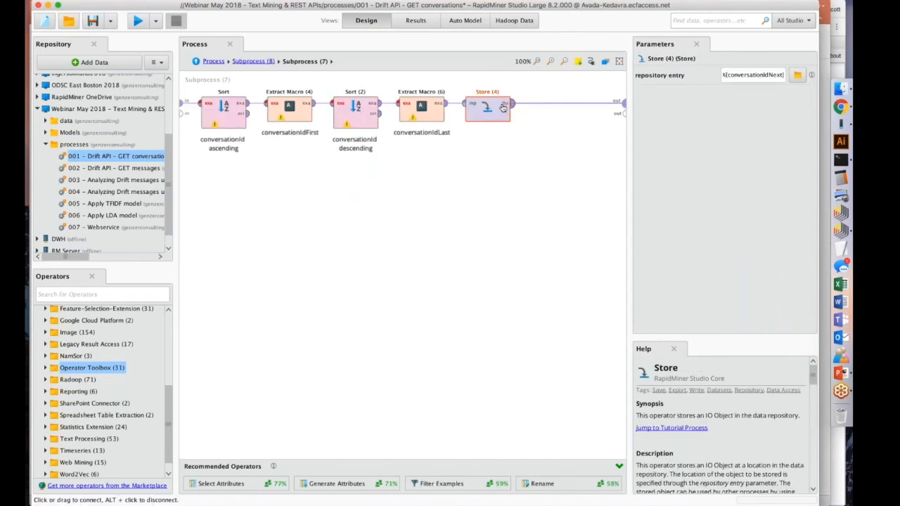
pyautogui.click(253, 61)
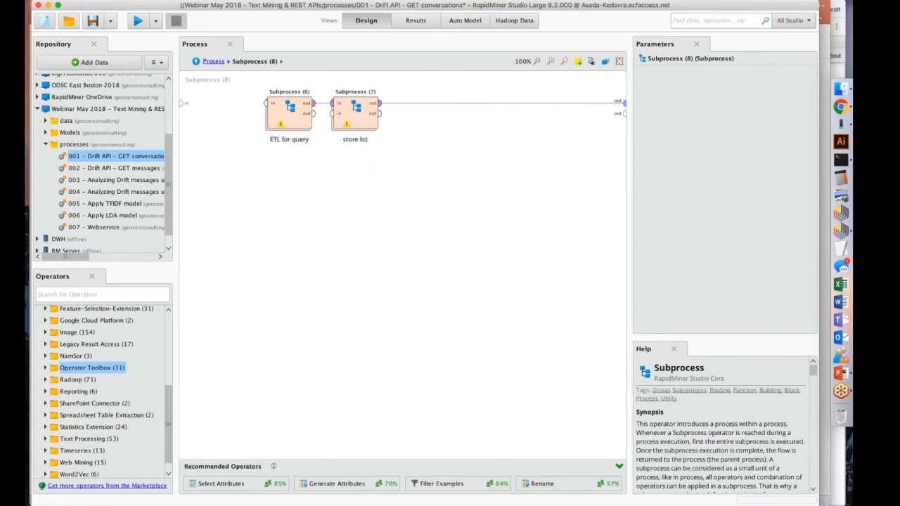
# Run the process from its top level and look through the retrieved conversation list.
pyautogui.click(213, 61)
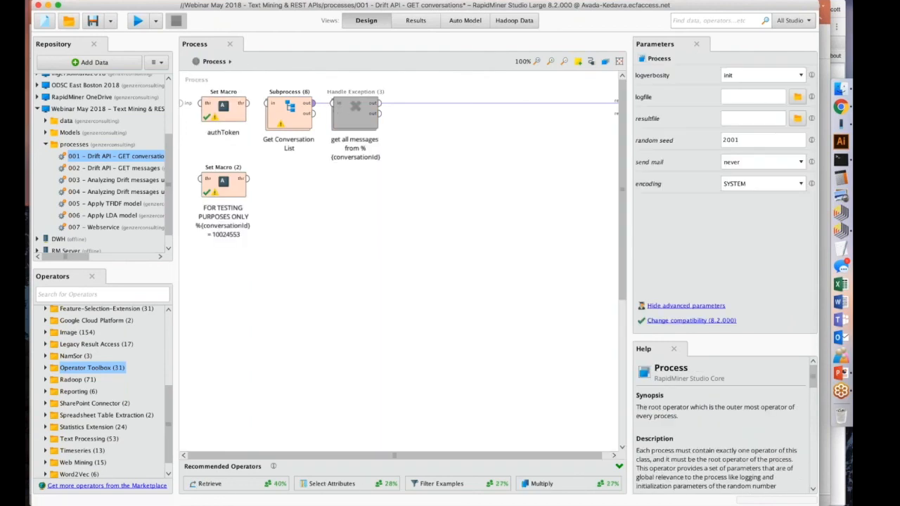
pyautogui.click(142, 23)
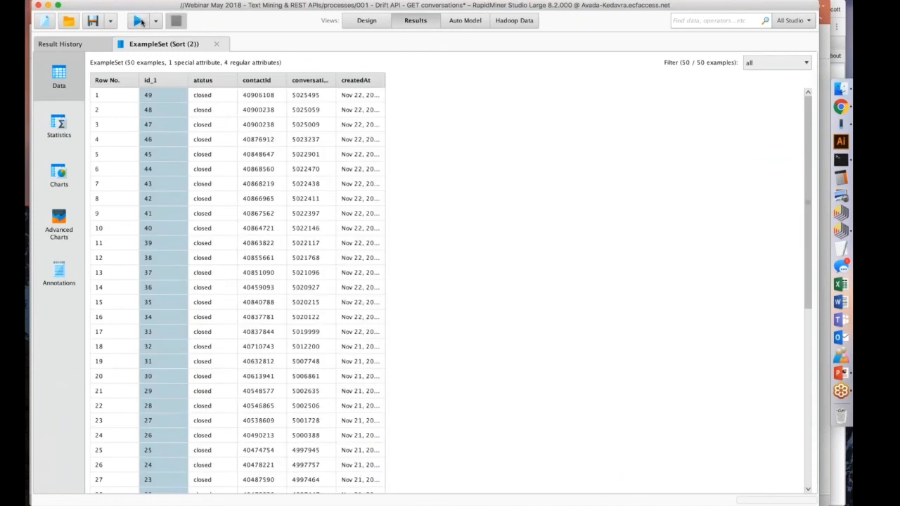
pyautogui.scroll(-8, 277, 112)
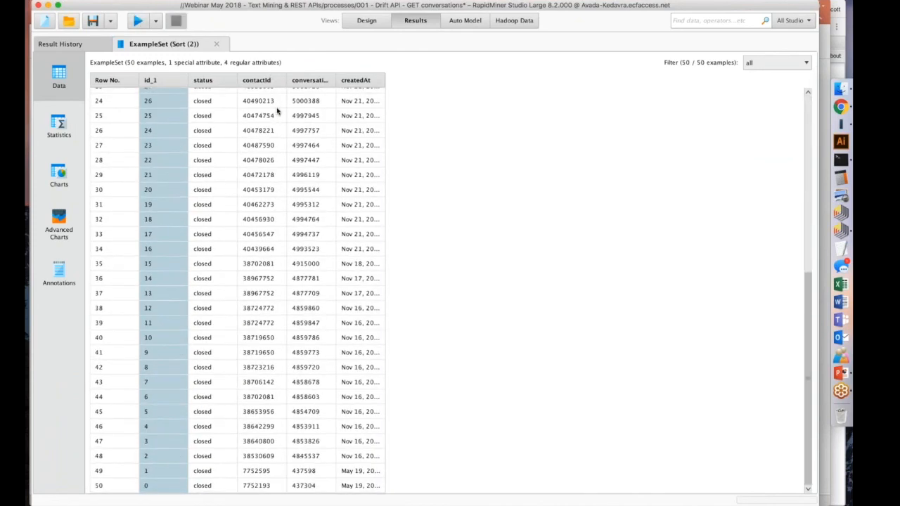
pyautogui.scroll(8, 277, 111)
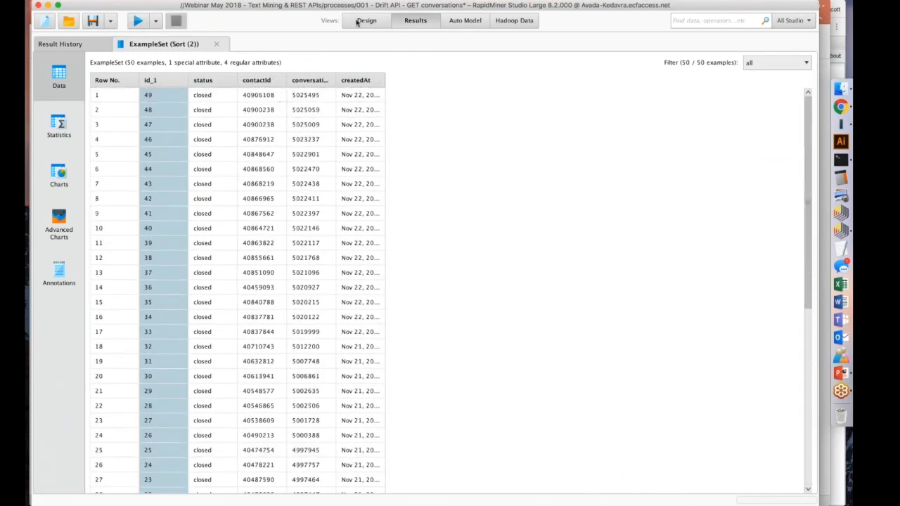
pyautogui.scroll(-3, 205, 102)
pyautogui.scroll(3, 205, 102)
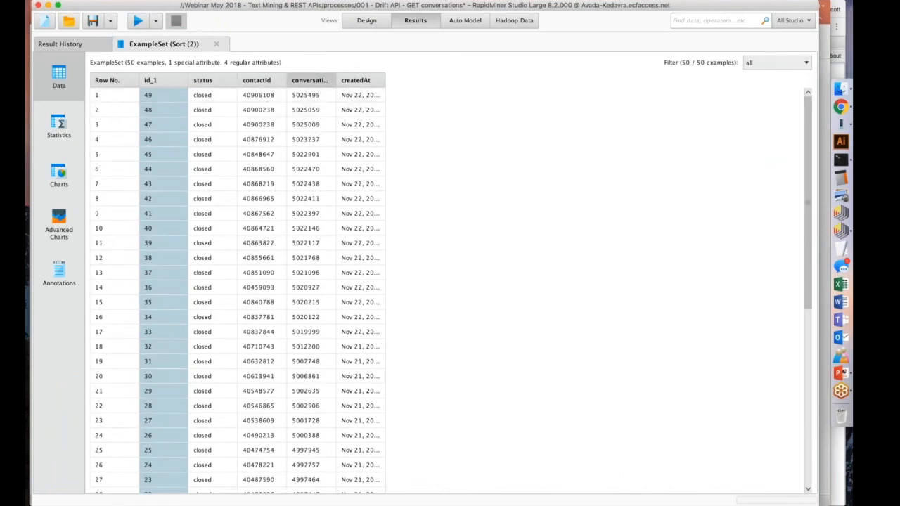
# Return the design to the top-level process and widen the conversationId column in the results table to show its full name.
pyautogui.click(366, 19)
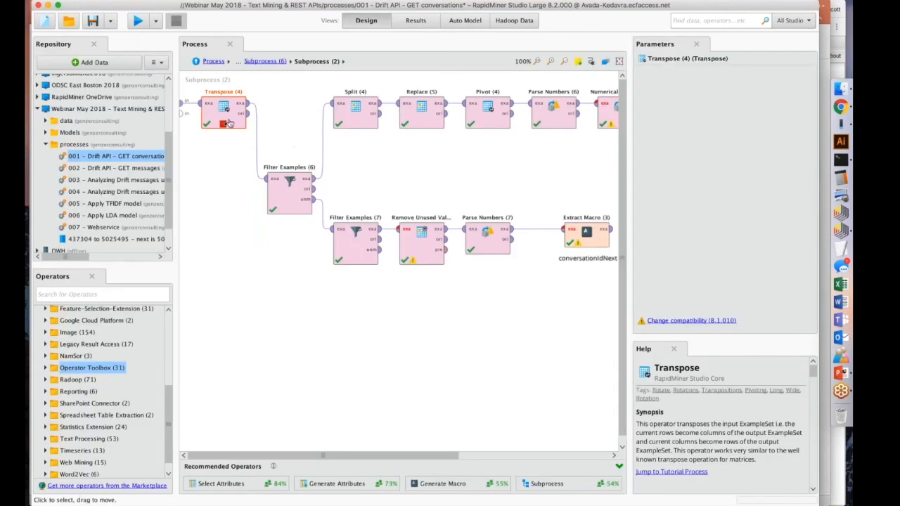
pyautogui.click(265, 61)
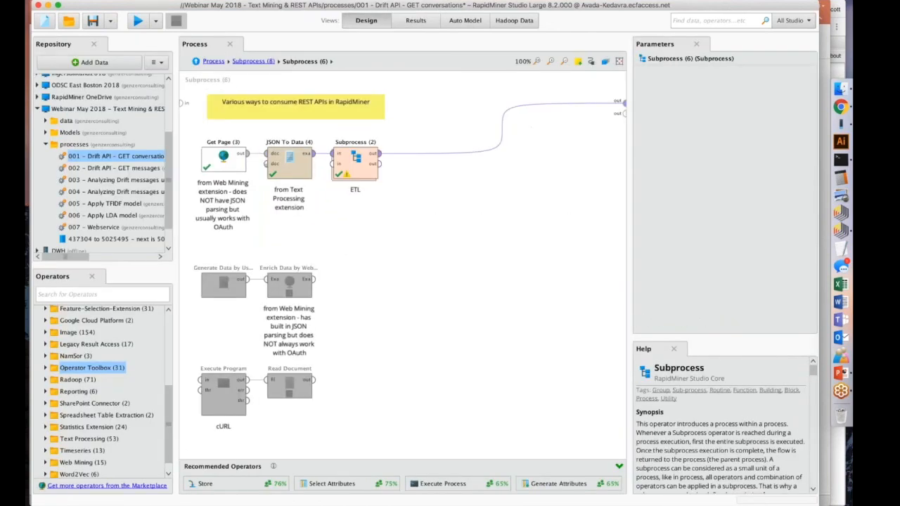
pyautogui.click(214, 61)
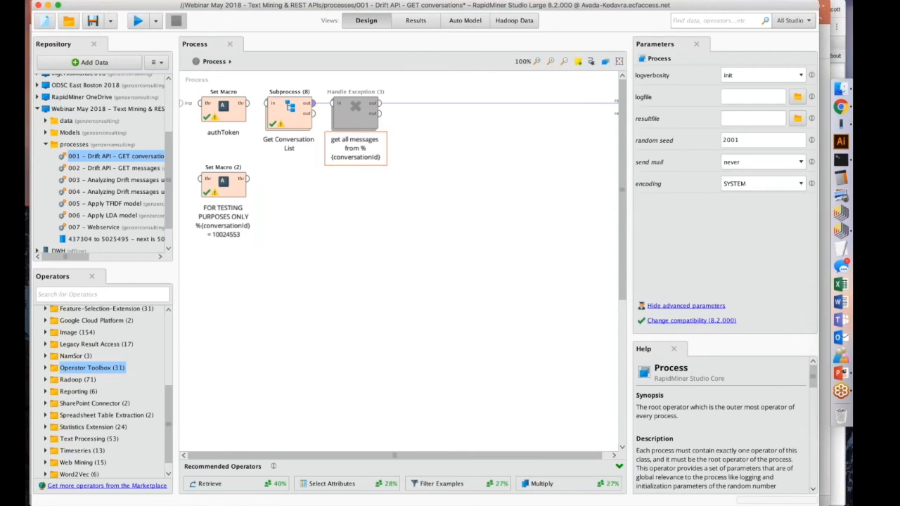
pyautogui.click(425, 23)
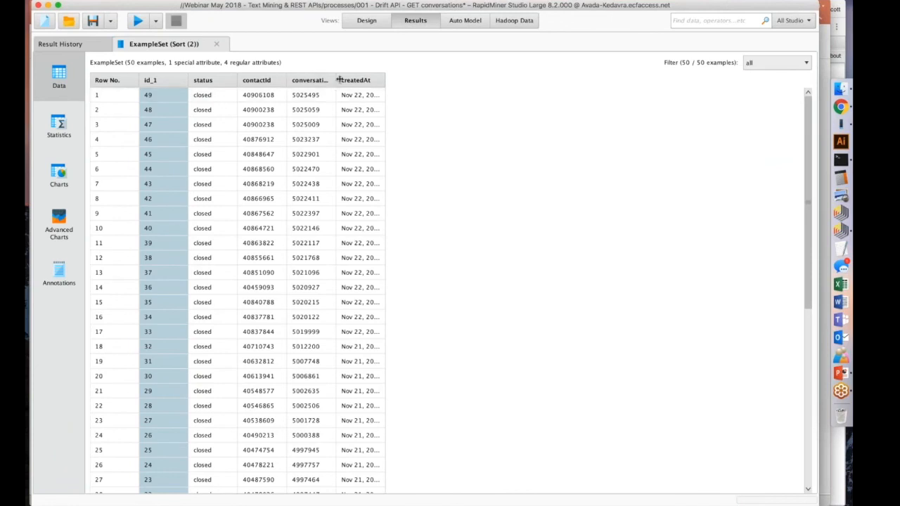
pyautogui.moveTo(336, 83); pyautogui.dragTo(388, 83)
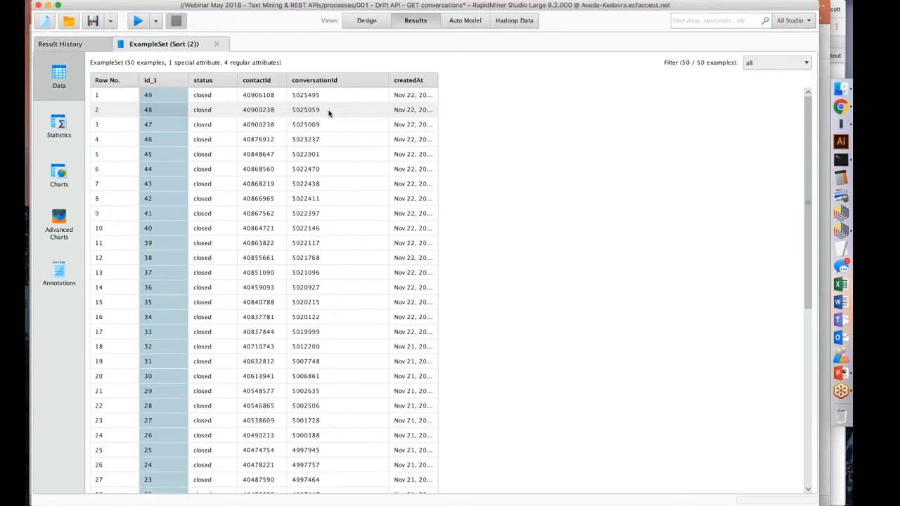
# Disable the Get Conversation List subprocess, move it below the main row, and enable the Handle Exception operator.
pyautogui.click(366, 19)
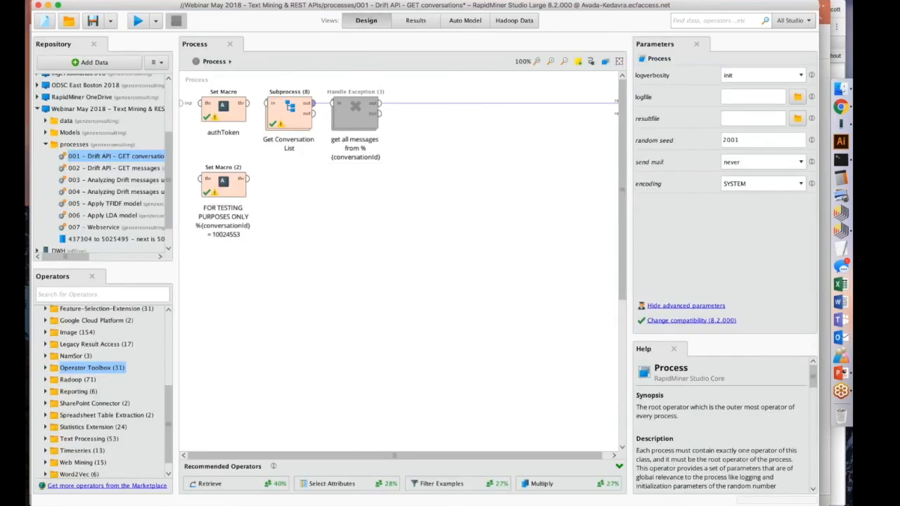
pyautogui.click(290, 121)
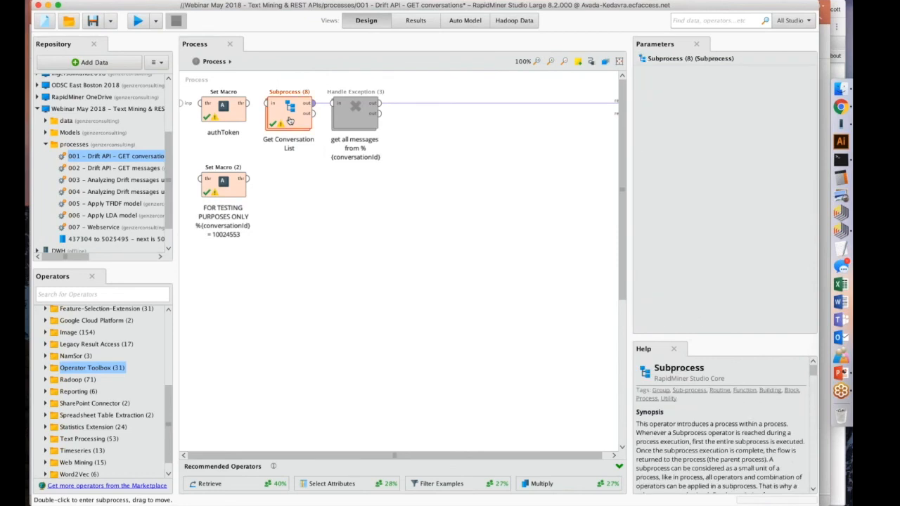
pyautogui.moveTo(290, 121); pyautogui.dragTo(289, 173)
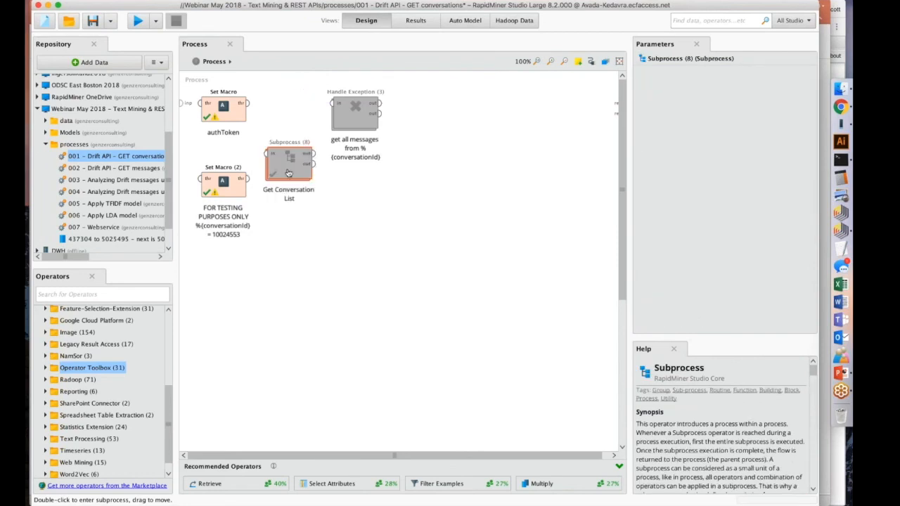
pyautogui.click(360, 111)
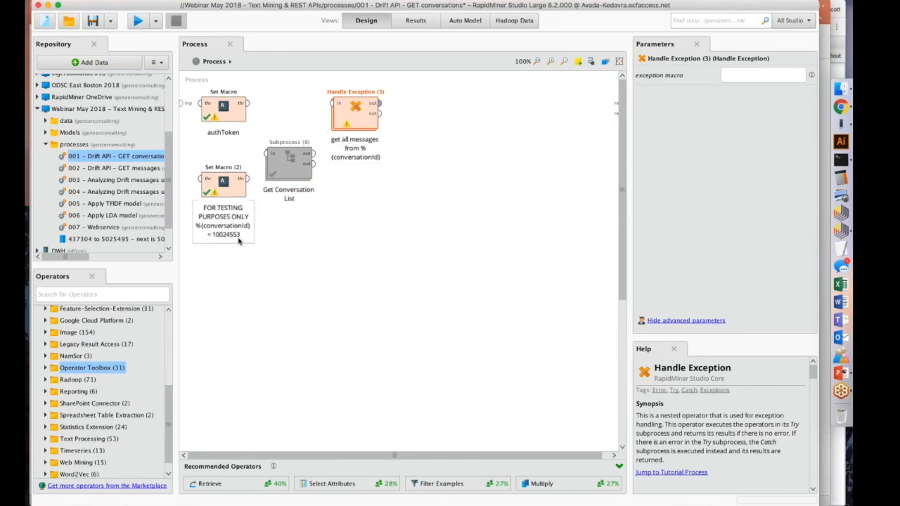
# Open Handle Exception and examine the Get Page URL, including its conversationId macro and messages ending.
pyautogui.doubleClick(346, 114)
pyautogui.click(222, 106)
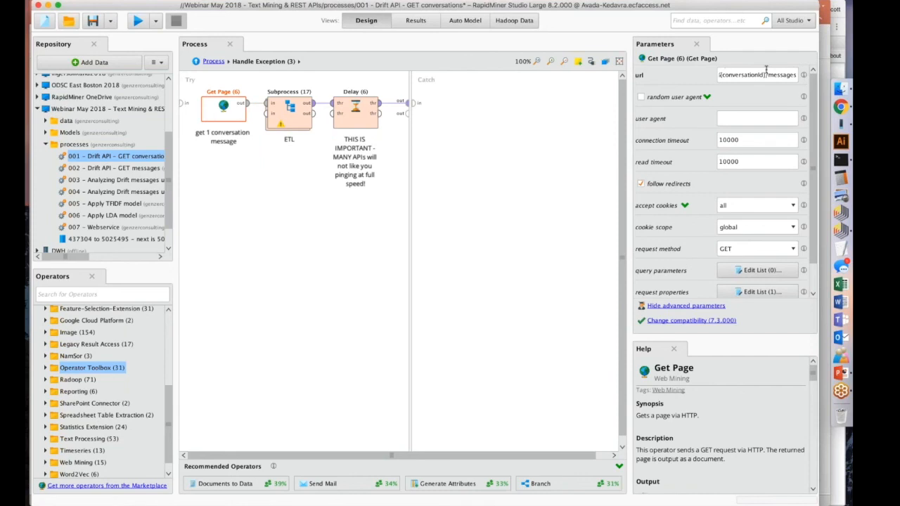
pyautogui.moveTo(767, 74); pyautogui.dragTo(728, 74)
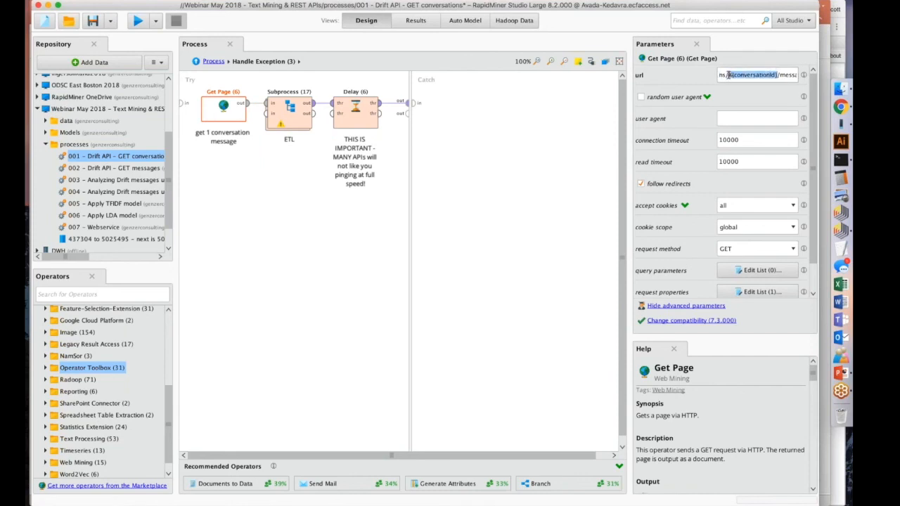
pyautogui.moveTo(783, 74); pyautogui.dragTo(666, 64)
pyautogui.click(750, 72)
pyautogui.moveTo(762, 73); pyautogui.dragTo(787, 74)
pyautogui.click(789, 74)
pyautogui.doubleClick(789, 74)
pyautogui.click(795, 75)
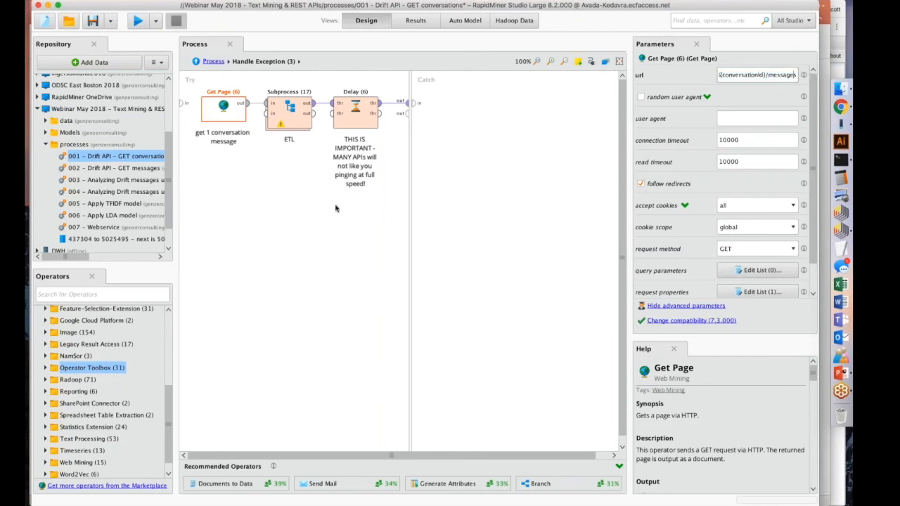
# Inspect the ETL subprocess operators inside Handle Exception and the Delay operator's parameters.
pyautogui.click(338, 210)
pyautogui.doubleClick(290, 111)
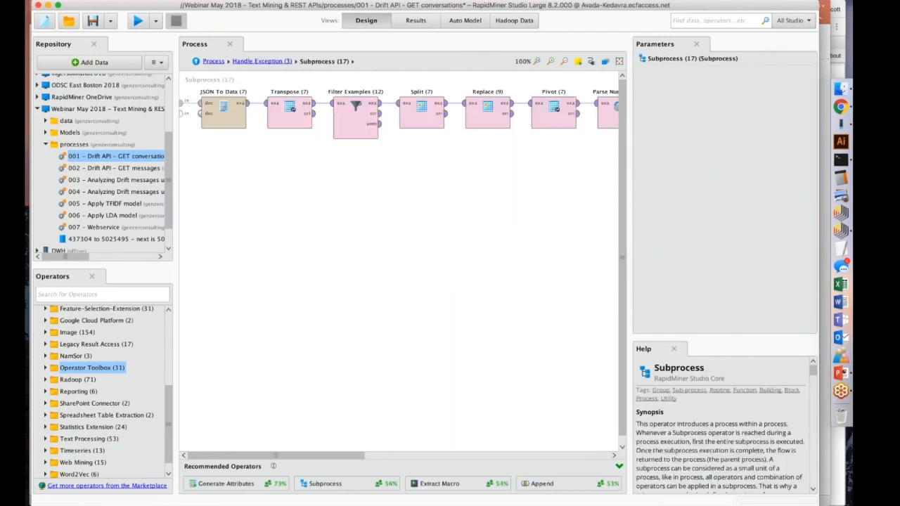
pyautogui.click(223, 113)
pyautogui.click(262, 61)
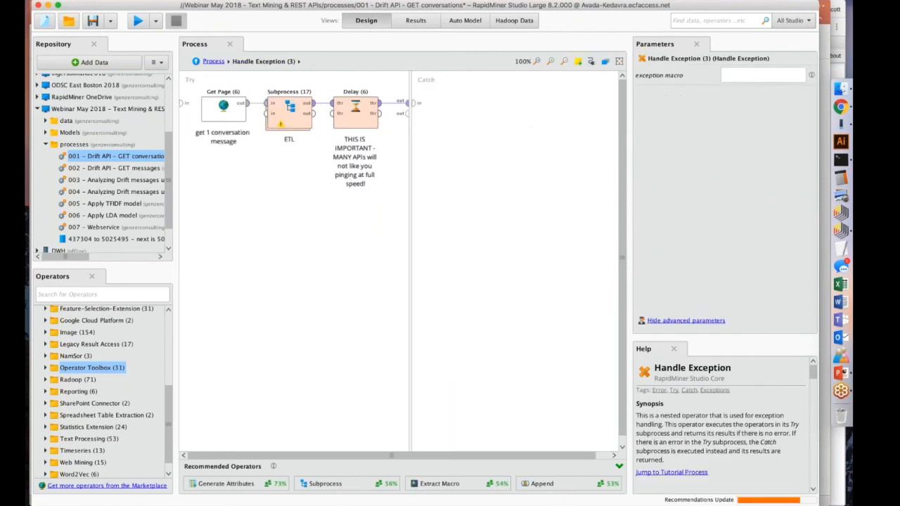
pyautogui.click(359, 111)
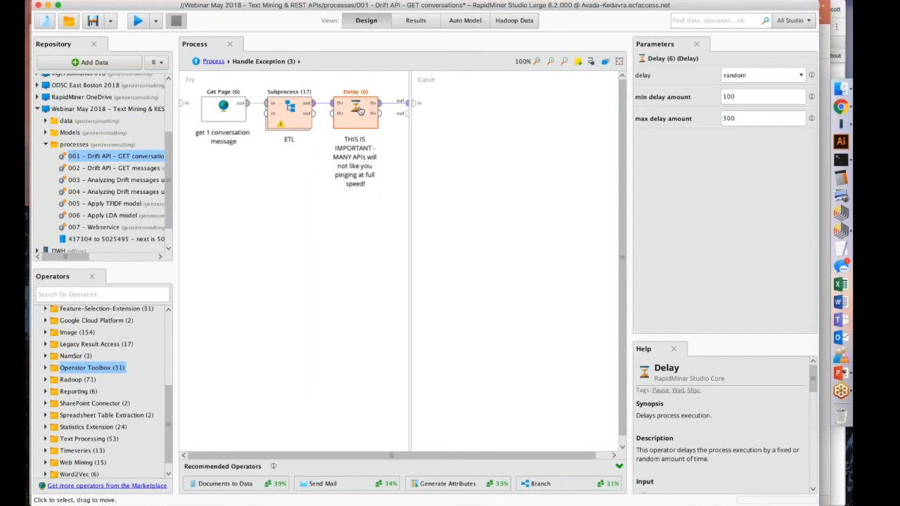
# Examine the Delay operator's minimum and maximum delay amounts and its available delay modes.
pyautogui.moveTo(740, 96); pyautogui.dragTo(723, 97)
pyautogui.click(735, 118)
pyautogui.doubleClick(732, 118)
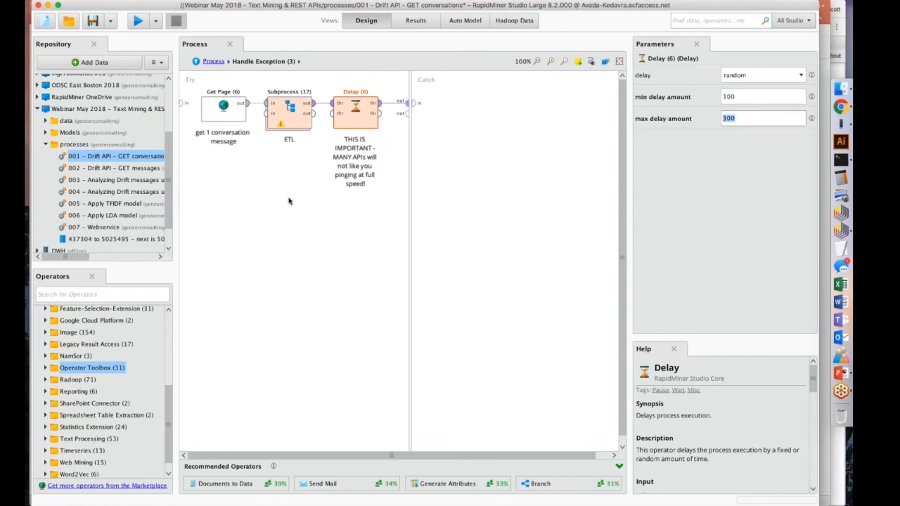
pyautogui.click(259, 219)
pyautogui.click(343, 113)
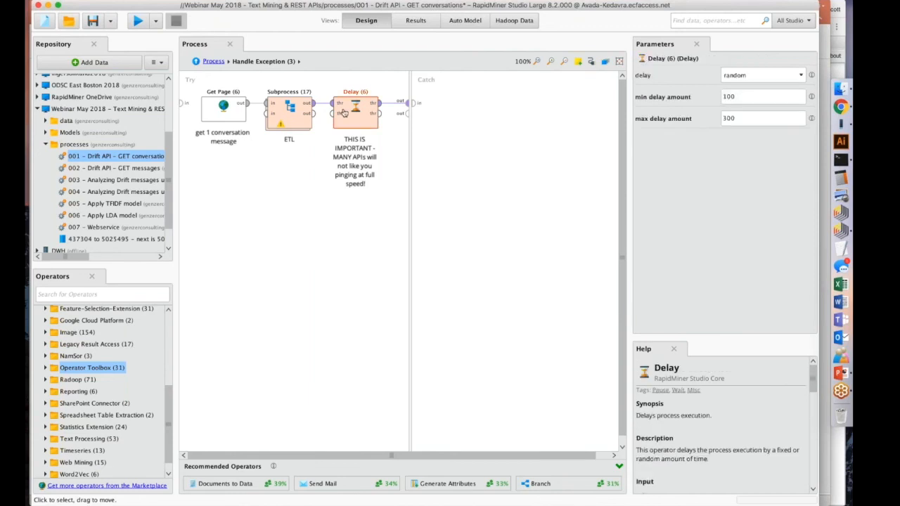
pyautogui.click(737, 76)
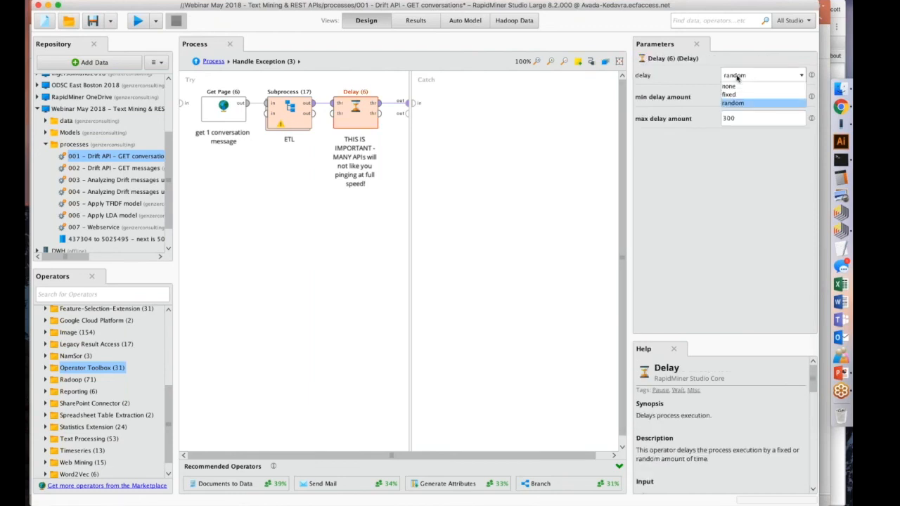
pyautogui.click(614, 100)
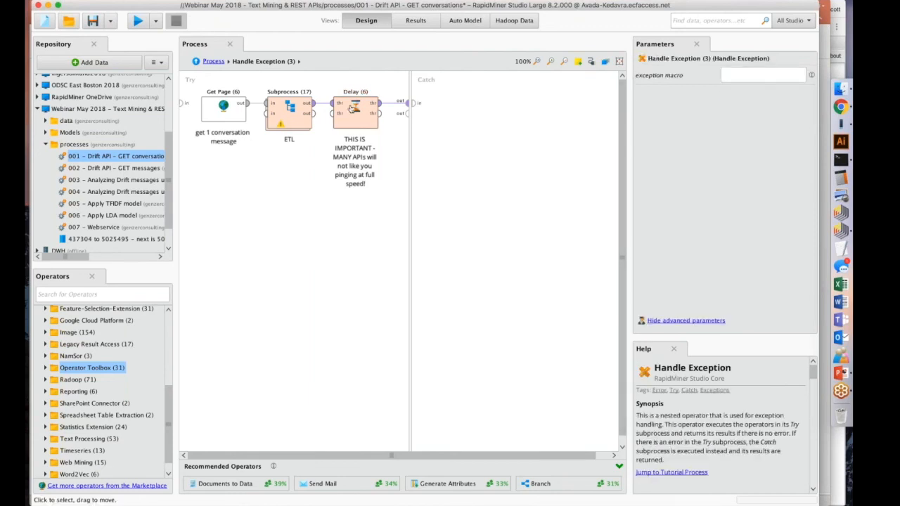
pyautogui.click(352, 108)
pyautogui.click(357, 215)
pyautogui.click(356, 113)
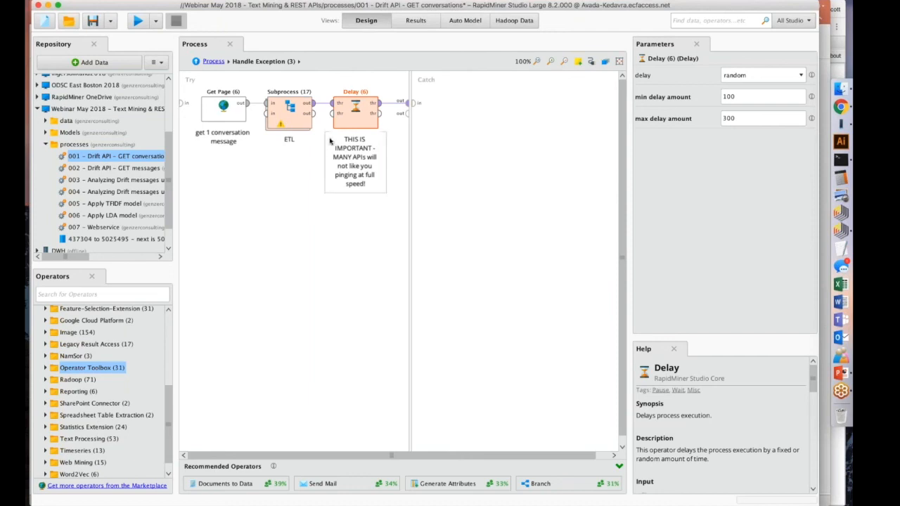
pyautogui.click(314, 173)
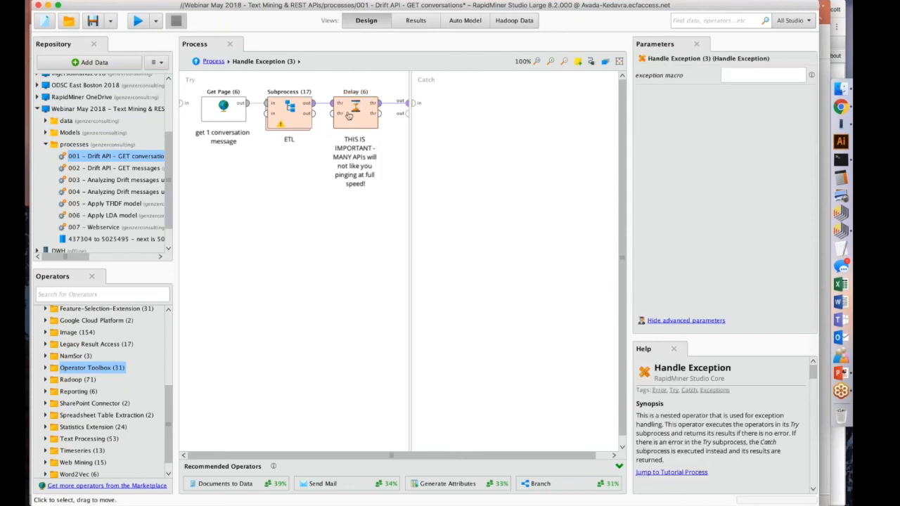
pyautogui.click(349, 116)
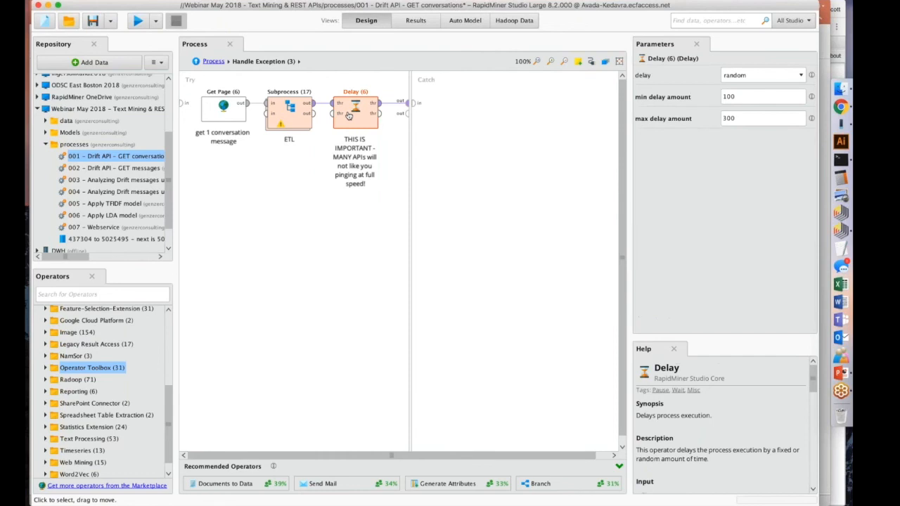
# Return to the top-level process, connect Handle Exception's first output to the process result port, and run the process.
pyautogui.click(213, 61)
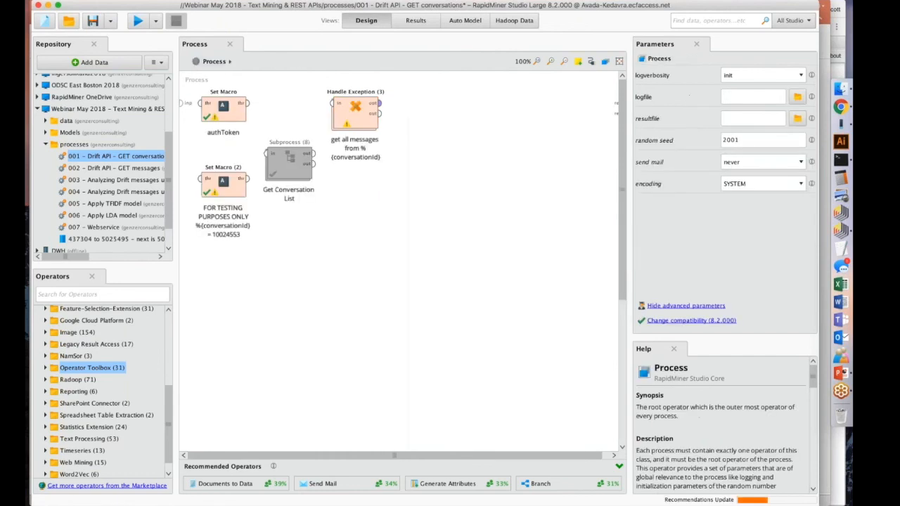
pyautogui.click(380, 103)
pyautogui.click(618, 104)
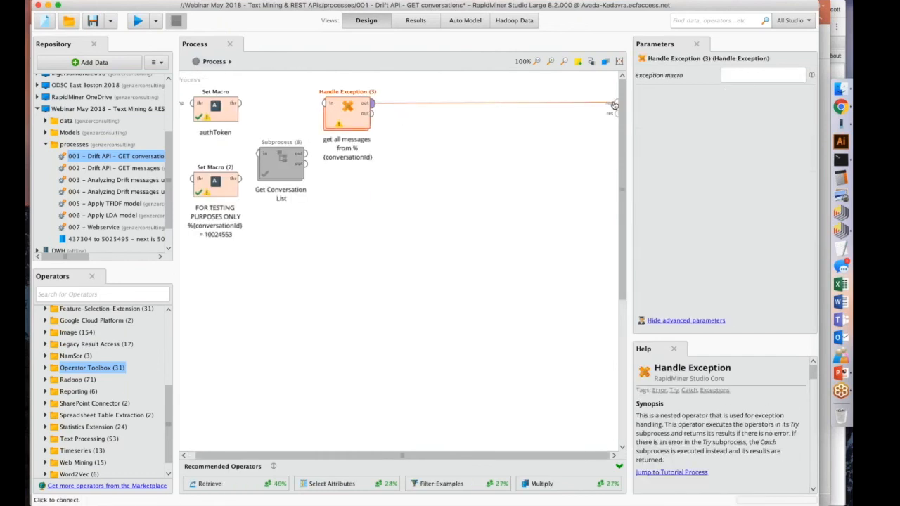
pyautogui.click(138, 21)
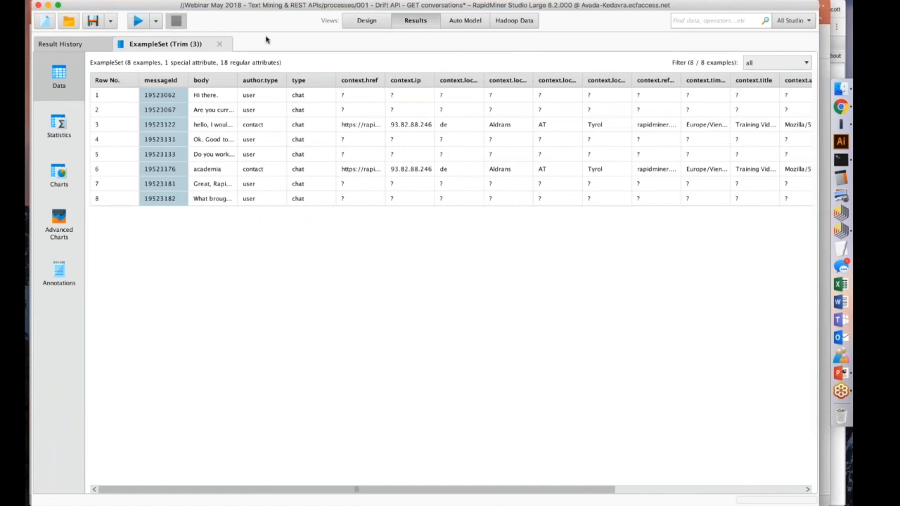
# Widen the body column in the results to show full messages, and examine the message text, author type and conversationId.
pyautogui.moveTo(239, 81); pyautogui.dragTo(709, 83)
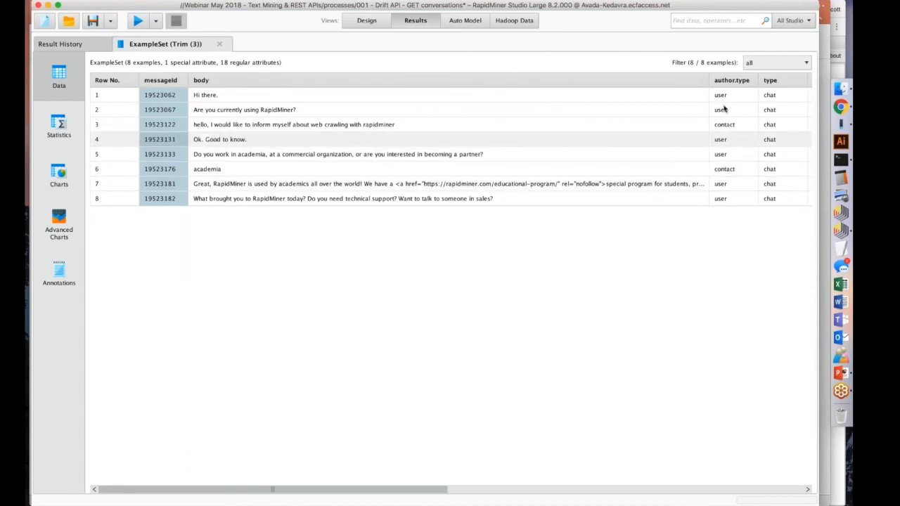
pyautogui.moveTo(709, 84); pyautogui.dragTo(432, 85)
pyautogui.hscroll(6, 523, 114)
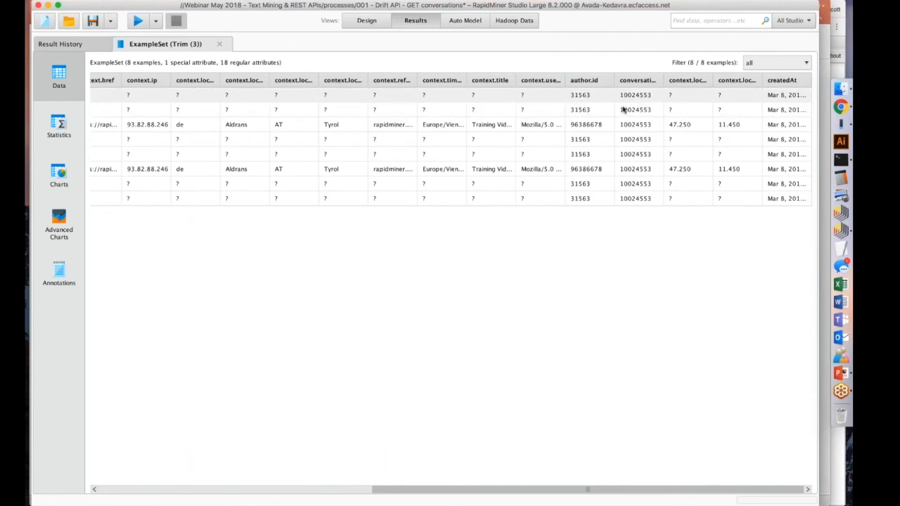
pyautogui.hscroll(-6, 450, 141)
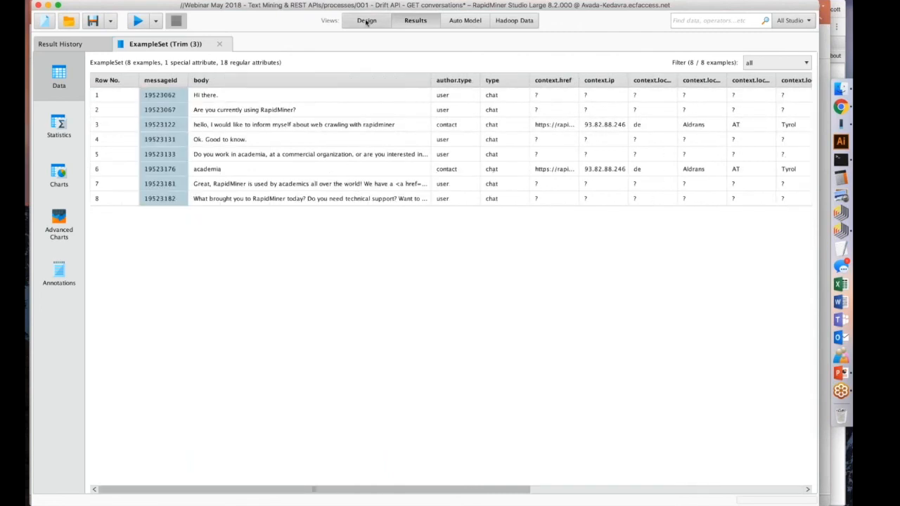
pyautogui.moveTo(430, 80); pyautogui.dragTo(791, 81)
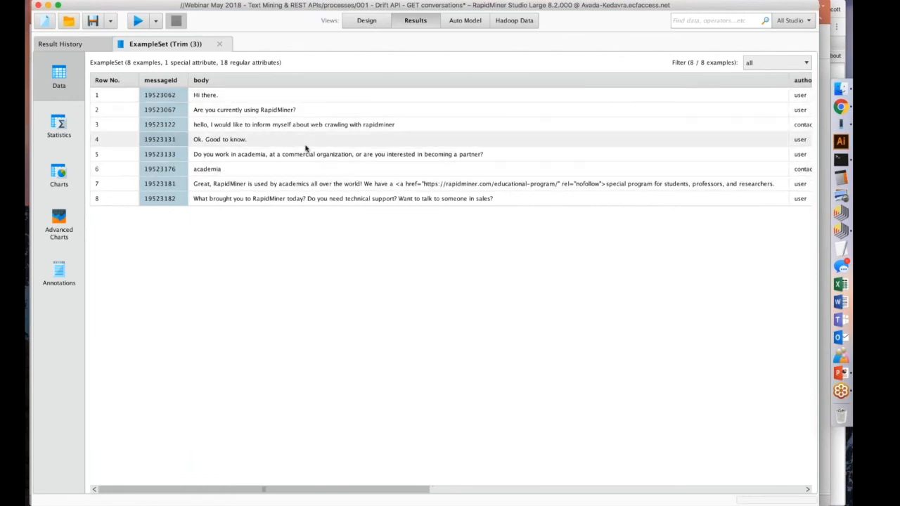
pyautogui.click(294, 126)
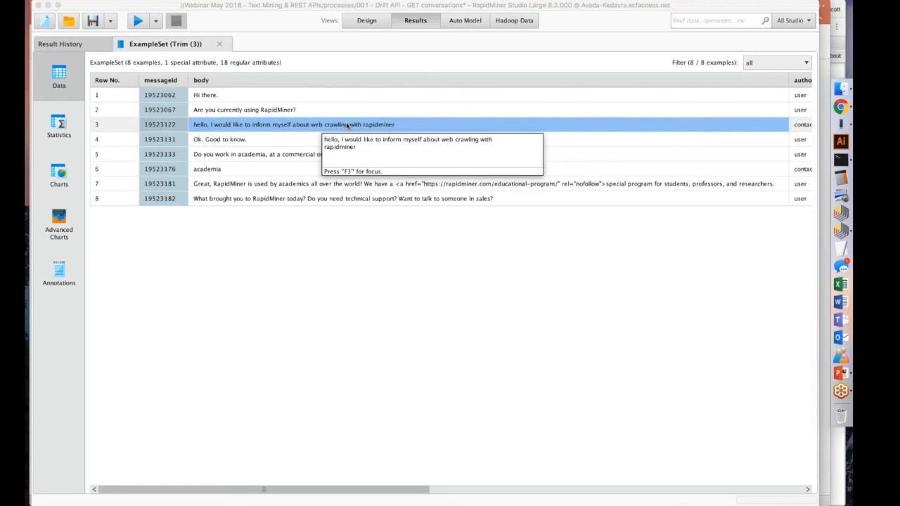
# Return to the process design and disable the Handle Exception operator.
pyautogui.click(367, 21)
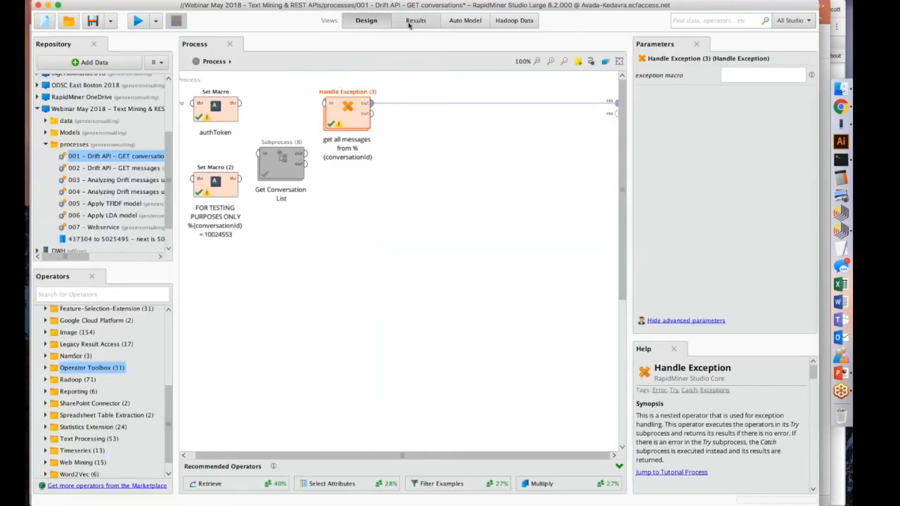
pyautogui.hotkey('ctrl', 'e')
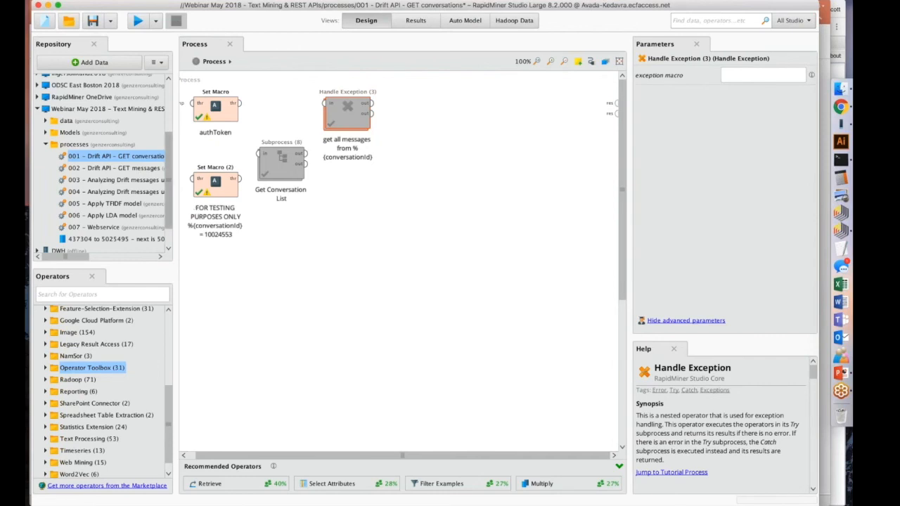
# Open the drift messages final dataset from the repository's data folder, widen its body column, and browse the messages.
pyautogui.click(49, 121)
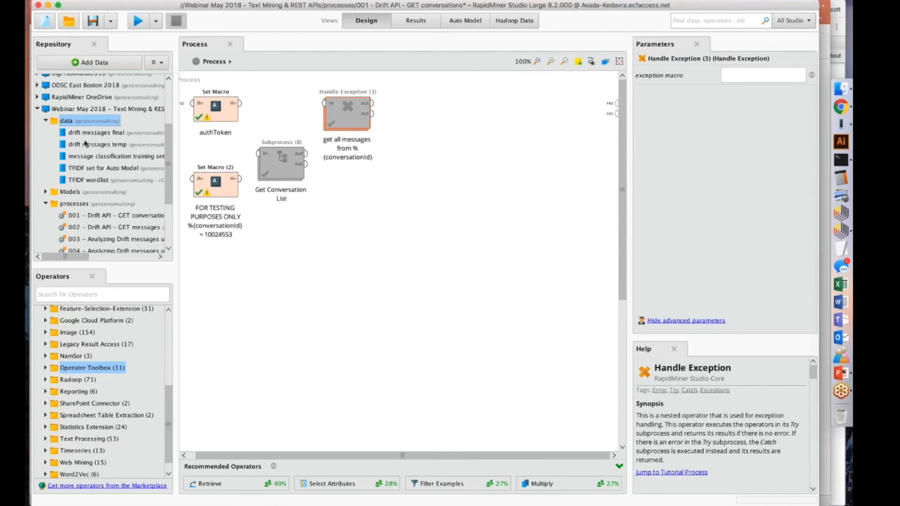
pyautogui.moveTo(85, 134)
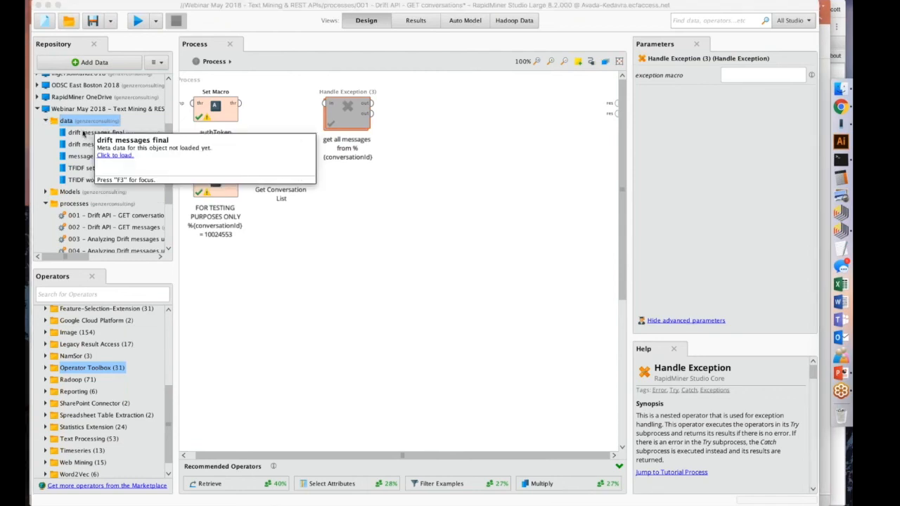
pyautogui.doubleClick(86, 133)
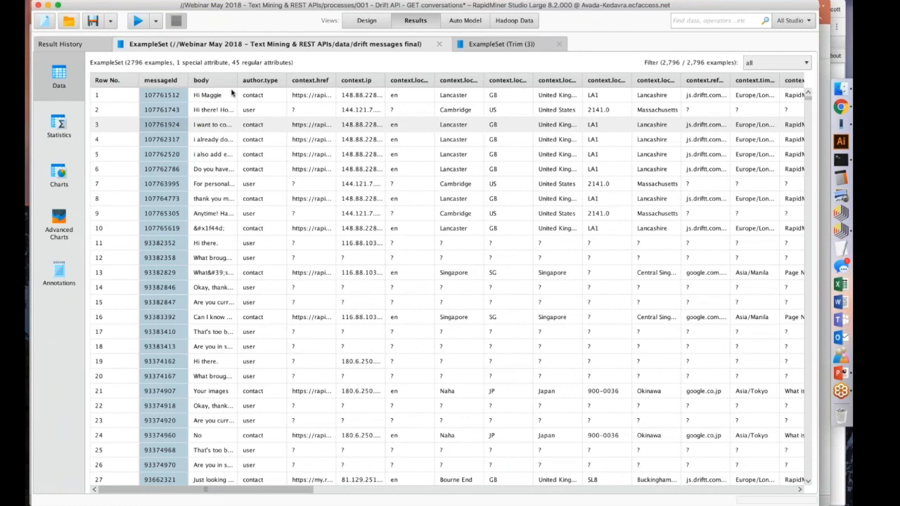
pyautogui.moveTo(237, 80); pyautogui.dragTo(773, 112)
pyautogui.scroll(-5, 351, 111)
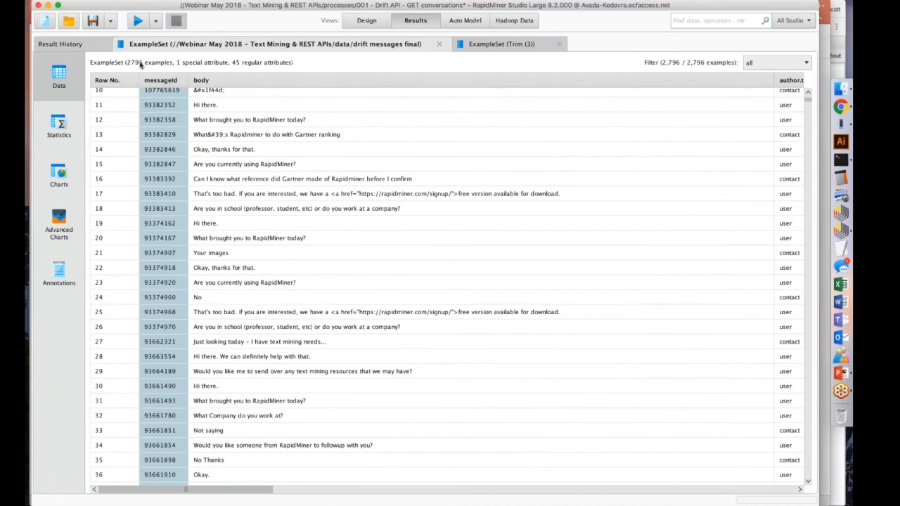
pyautogui.moveTo(809, 102)
pyautogui.mouseDown()
pyautogui.moveTo(800, 227)
pyautogui.moveTo(823, 383)
pyautogui.moveTo(775, 504)
pyautogui.moveTo(806, 281)
pyautogui.moveTo(809, 99)
pyautogui.mouseUp()
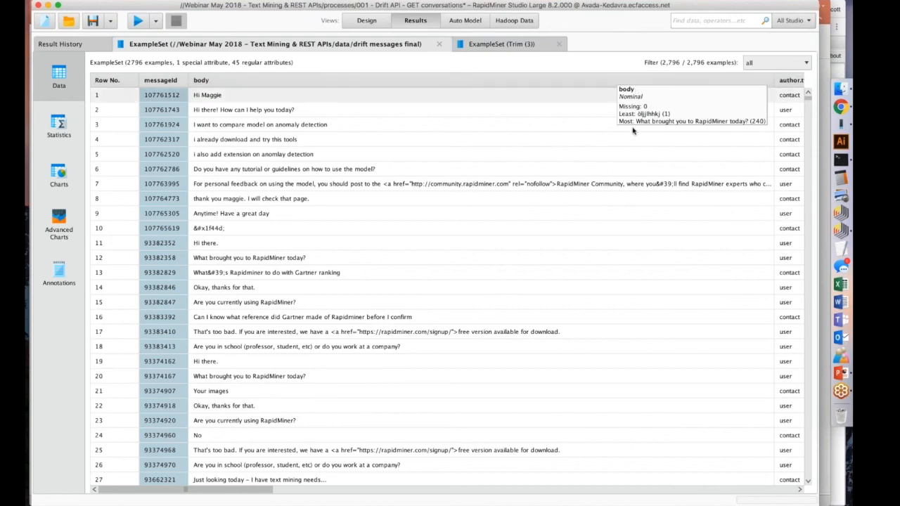
# Return to the design and open the 002 - Drift API - GET messages process from the repository.
pyautogui.click(362, 23)
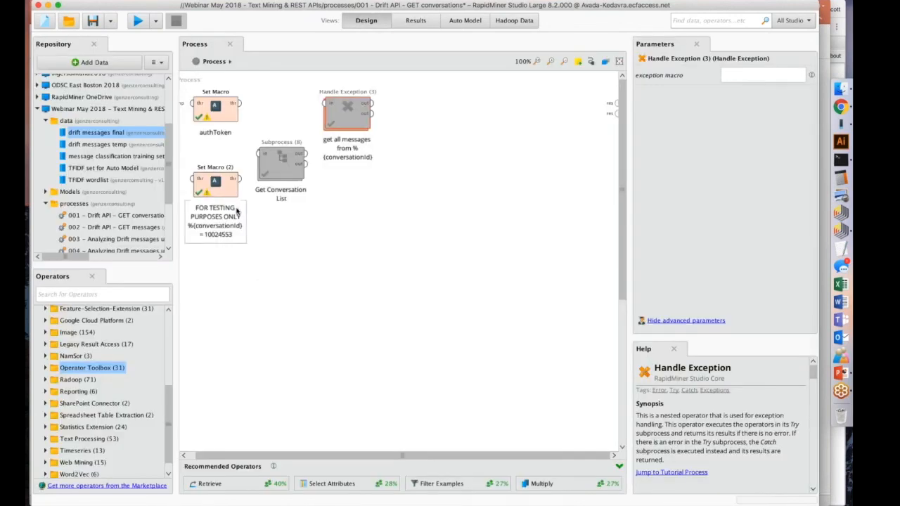
pyautogui.doubleClick(121, 227)
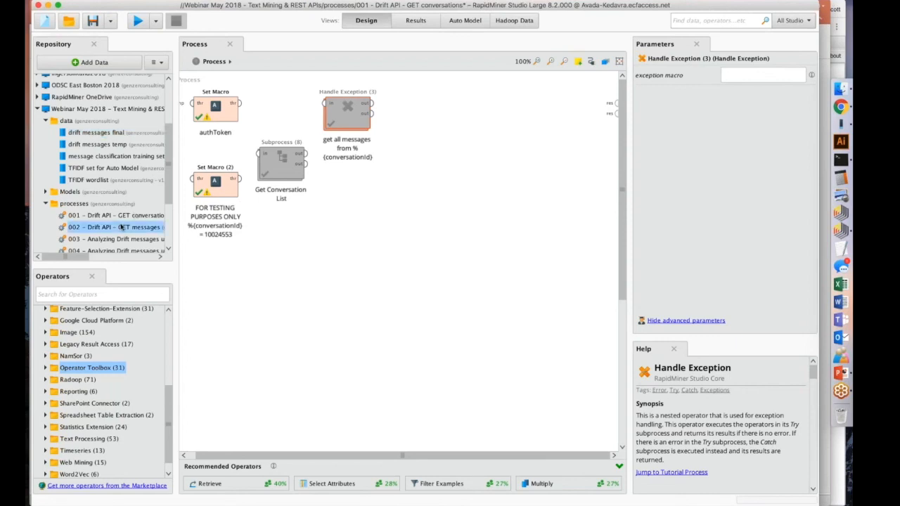
pyautogui.click(452, 277)
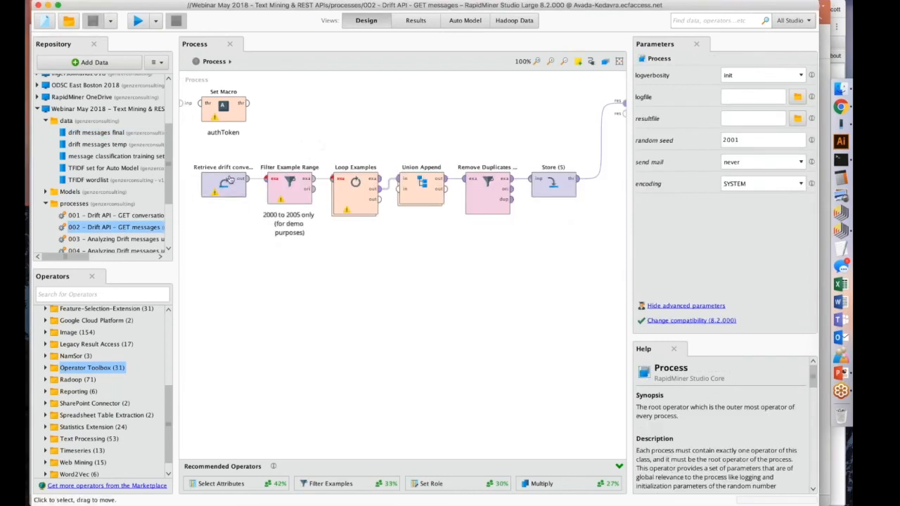
# Inspect the Retrieve operator and the Get Page operator nested in Loop Examples' Handle Exception, and return to the top-level process.
pyautogui.click(230, 180)
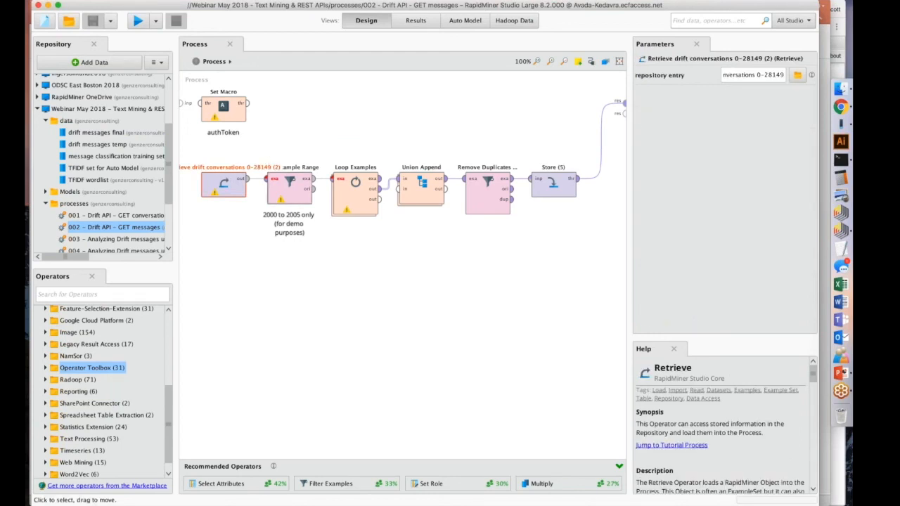
pyautogui.doubleClick(355, 184)
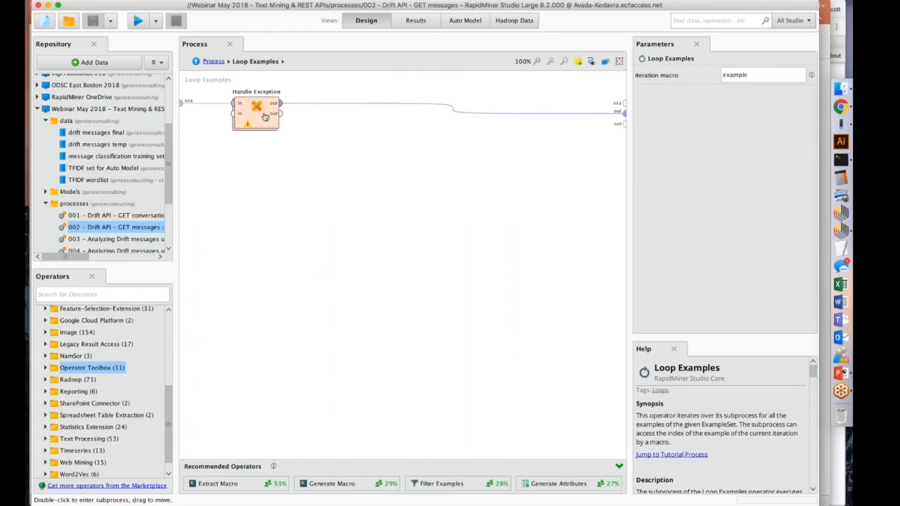
pyautogui.click(265, 117)
pyautogui.doubleClick(265, 117)
pyautogui.click(356, 105)
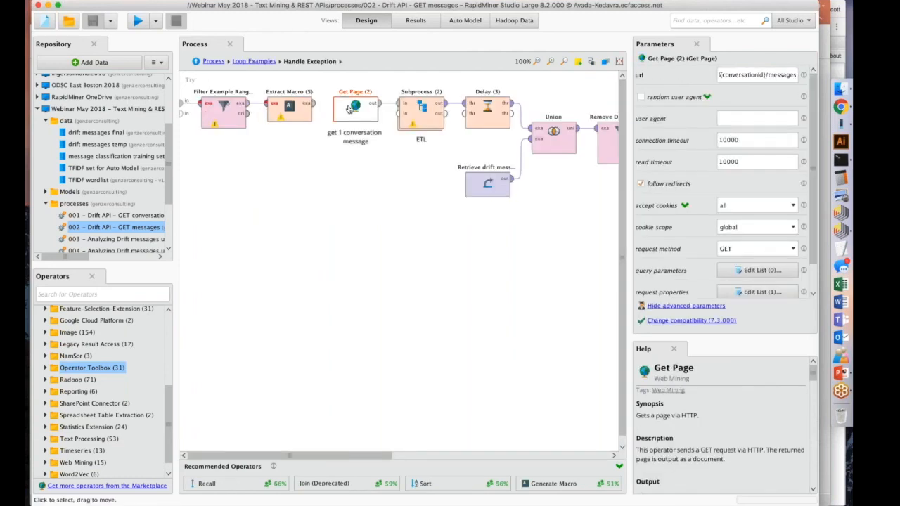
pyautogui.click(196, 61)
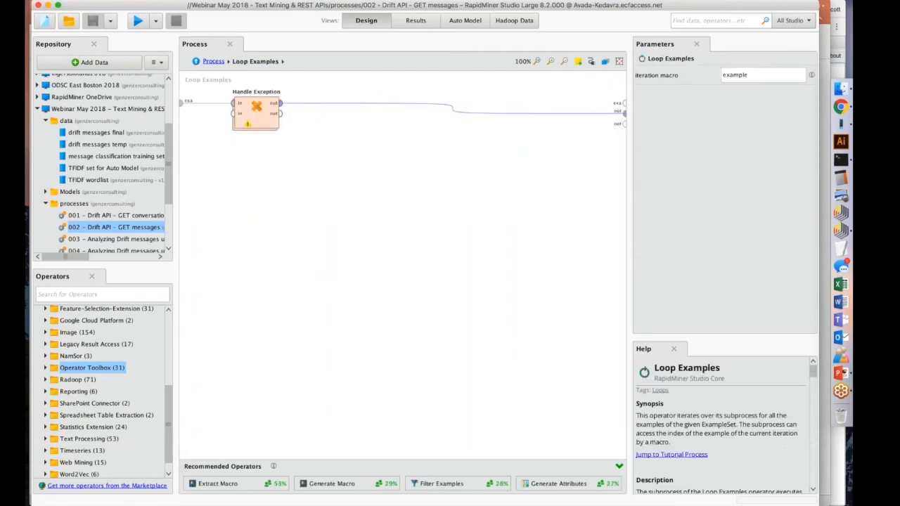
pyautogui.click(204, 61)
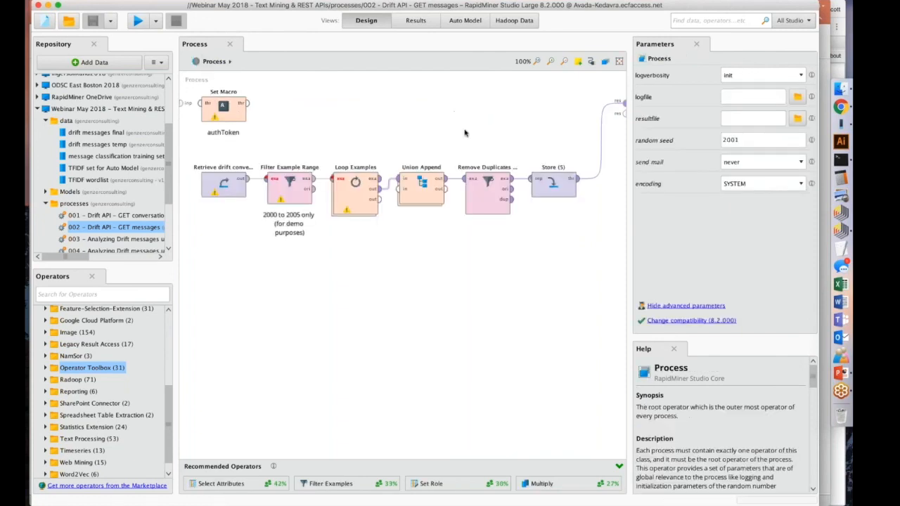
# Check the repository entry of the Store operator at the end of the process.
pyautogui.click(556, 188)
pyautogui.moveTo(730, 75); pyautogui.dragTo(783, 73)
pyautogui.click(503, 111)
# Open the 003 - Analyzing Drift messages using TF-IDF process from the repository.
pyautogui.click(124, 240)
pyautogui.doubleClick(124, 240)
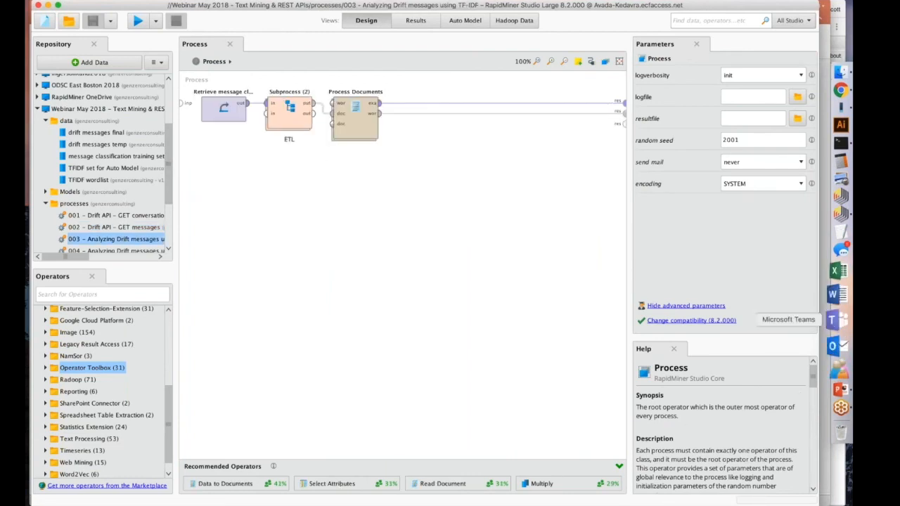
# Switch to PowerPoint, highlight the Demo slide's bullet "Text mining of online chat conversations", and return to RapidMiner.
pyautogui.click(832, 373)
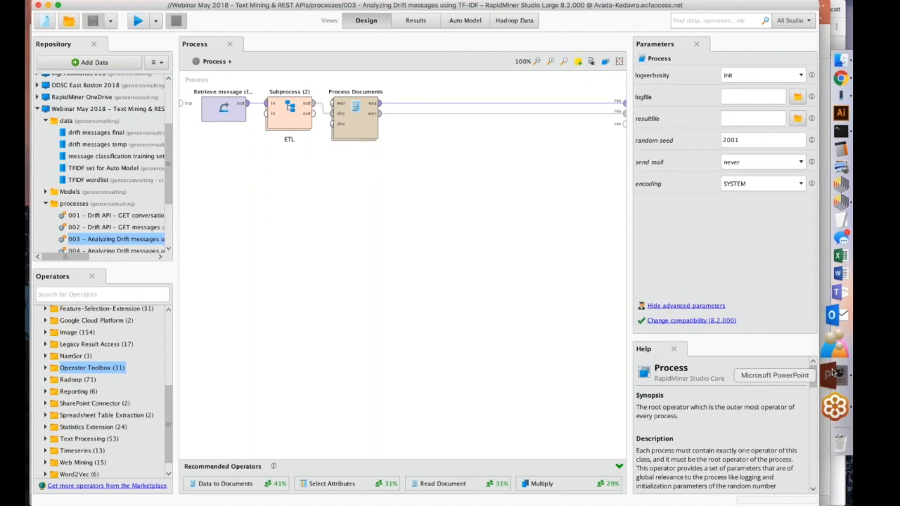
pyautogui.moveTo(294, 266); pyautogui.dragTo(164, 257)
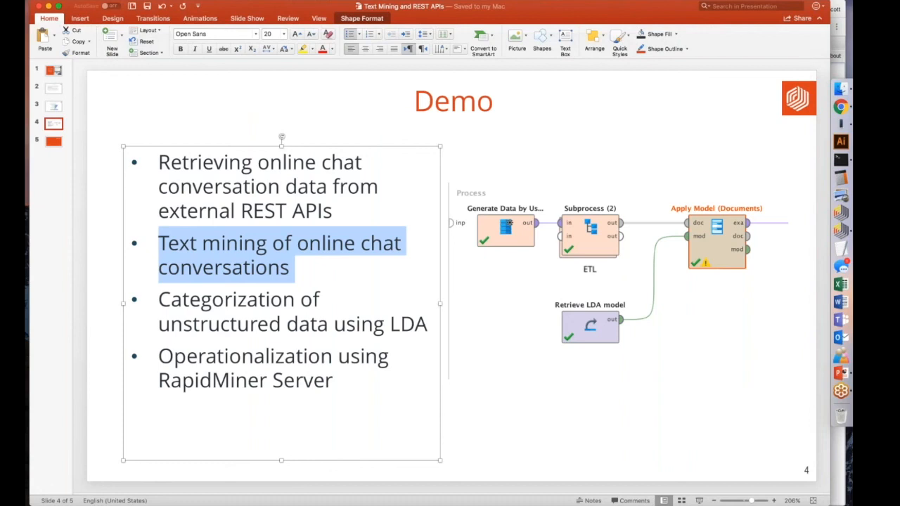
pyautogui.click(841, 107)
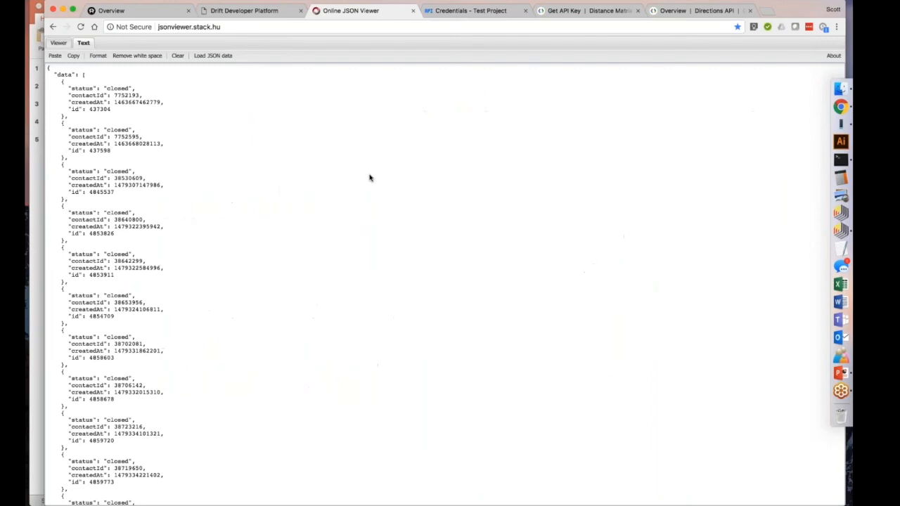
pyautogui.click(842, 231)
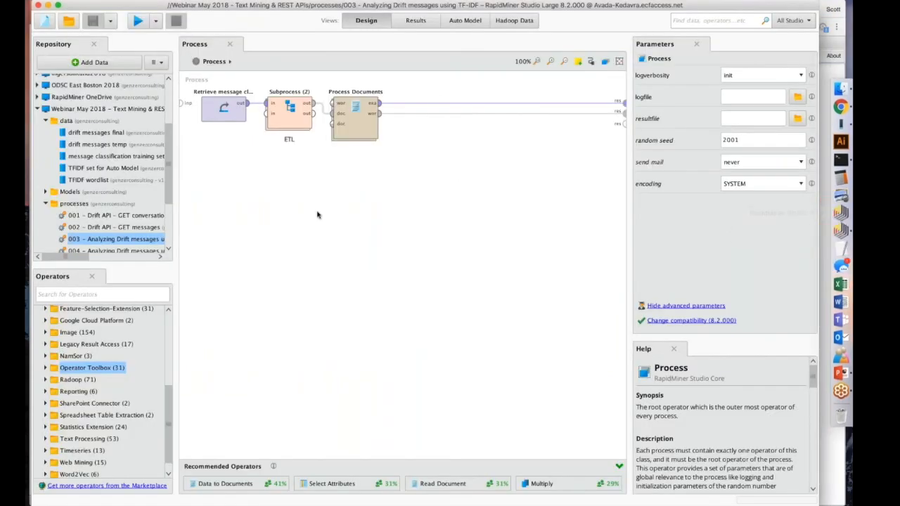
# Check the Retrieve operator's source, open the message classification training set, widen its columns and skim the messages.
pyautogui.click(223, 106)
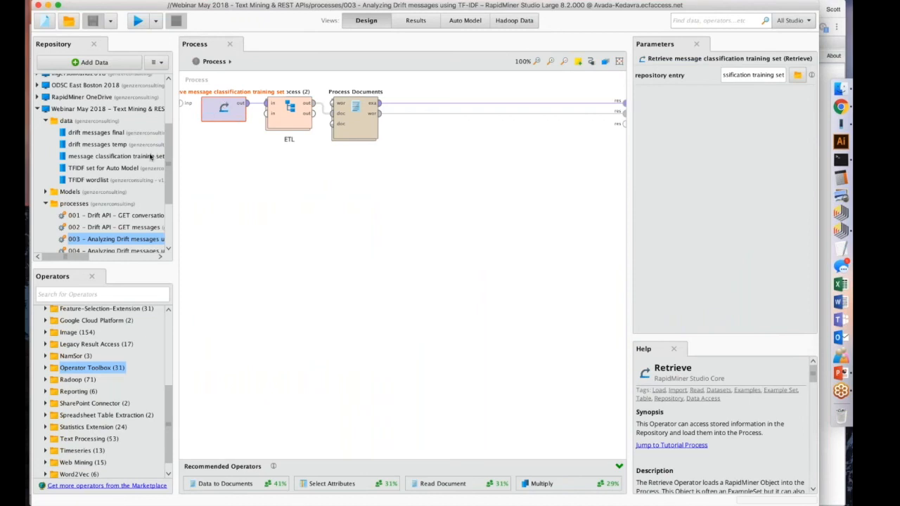
pyautogui.doubleClick(150, 157)
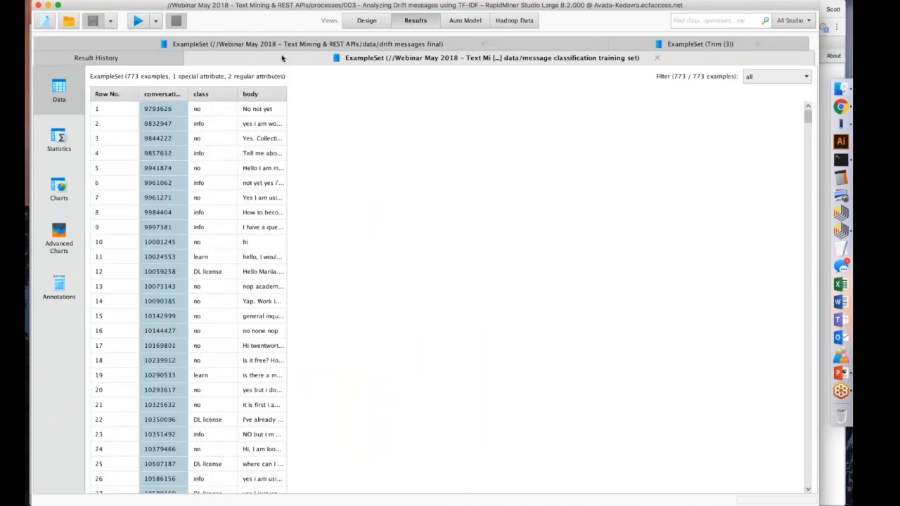
pyautogui.moveTo(188, 93); pyautogui.dragTo(703, 109)
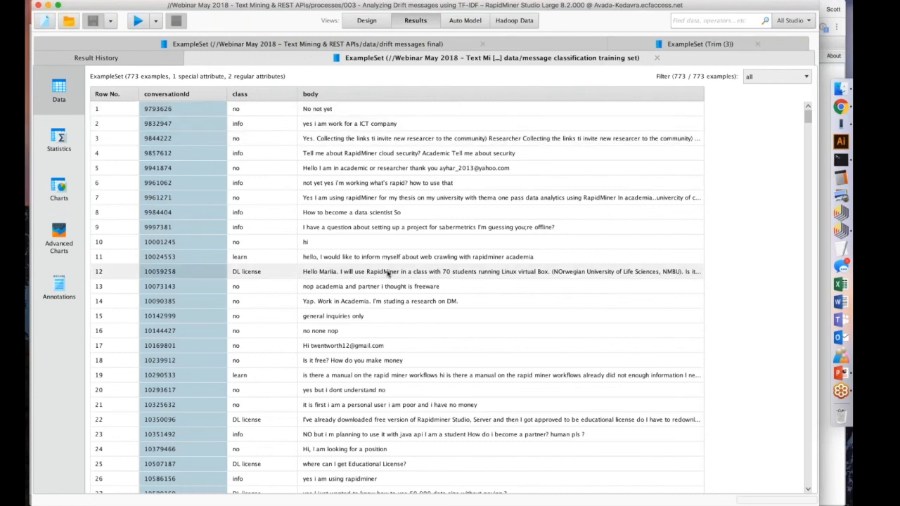
pyautogui.scroll(-1, 378, 322)
pyautogui.scroll(1, 379, 322)
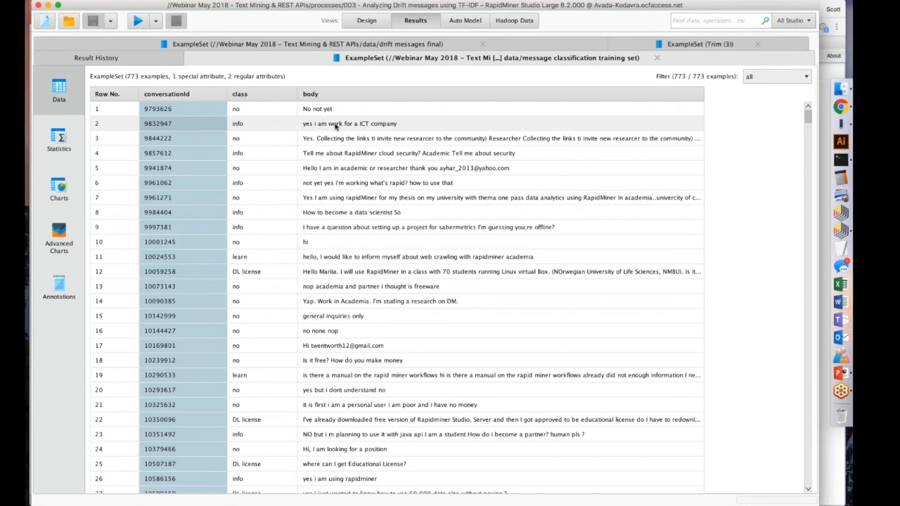
pyautogui.scroll(-11, 352, 141)
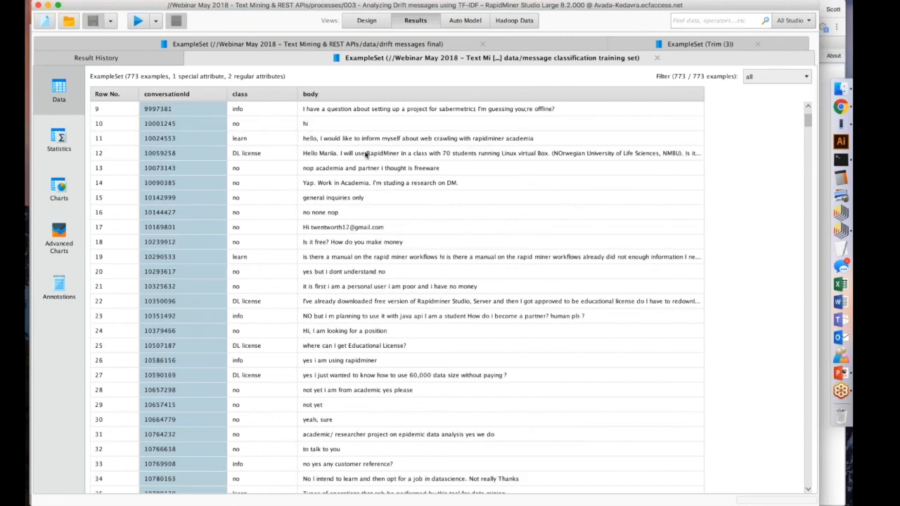
pyautogui.scroll(11, 365, 154)
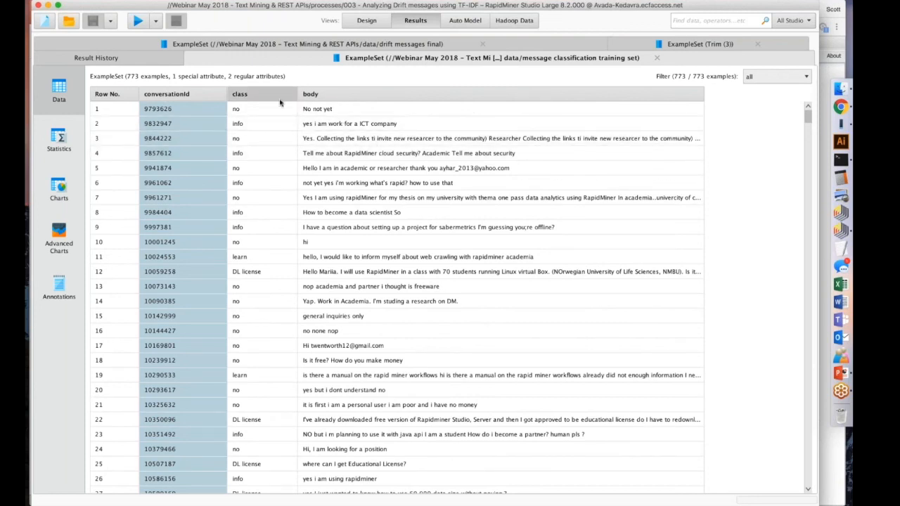
# Examine the statistics of the training set's class attribute with its bar chart, and return to the data table.
pyautogui.moveTo(251, 99)
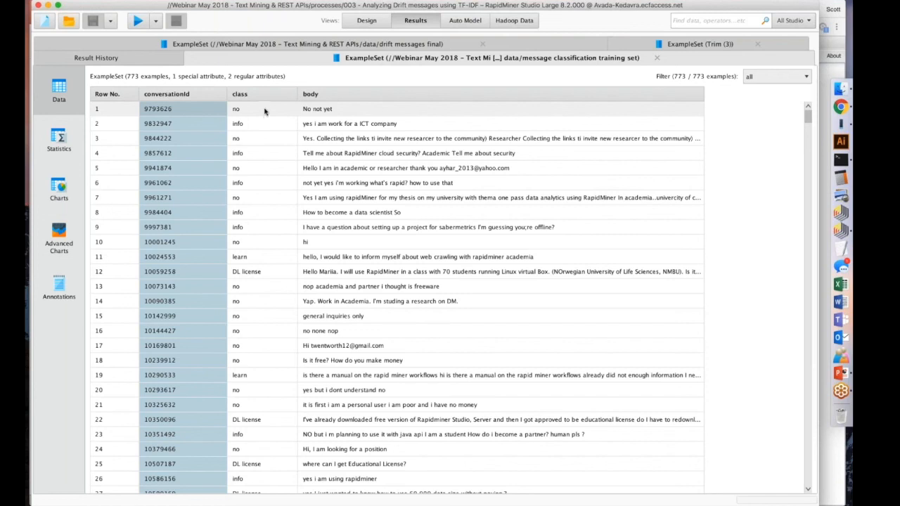
pyautogui.click(58, 141)
pyautogui.click(584, 144)
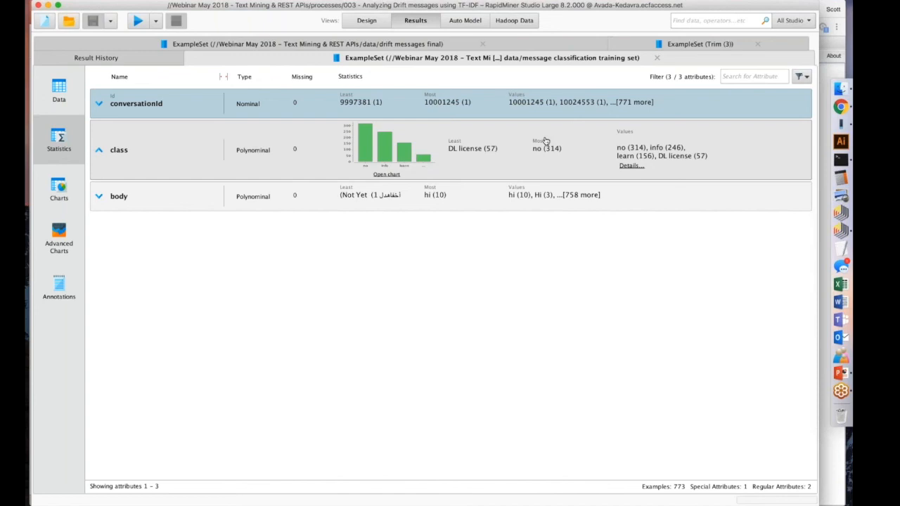
pyautogui.click(55, 96)
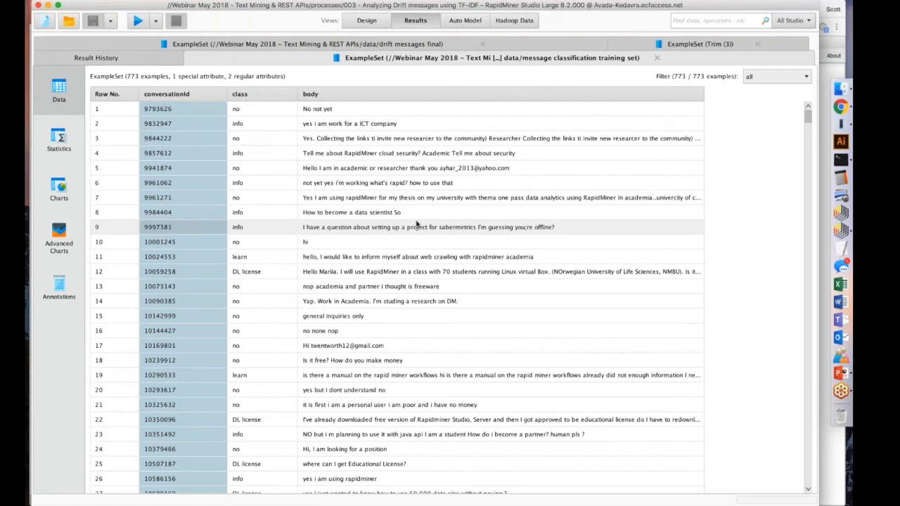
# Review the detailed nominal values of the class attribute, from no through DL license, and return to the data table.
pyautogui.click(58, 139)
pyautogui.click(631, 166)
pyautogui.click(347, 223)
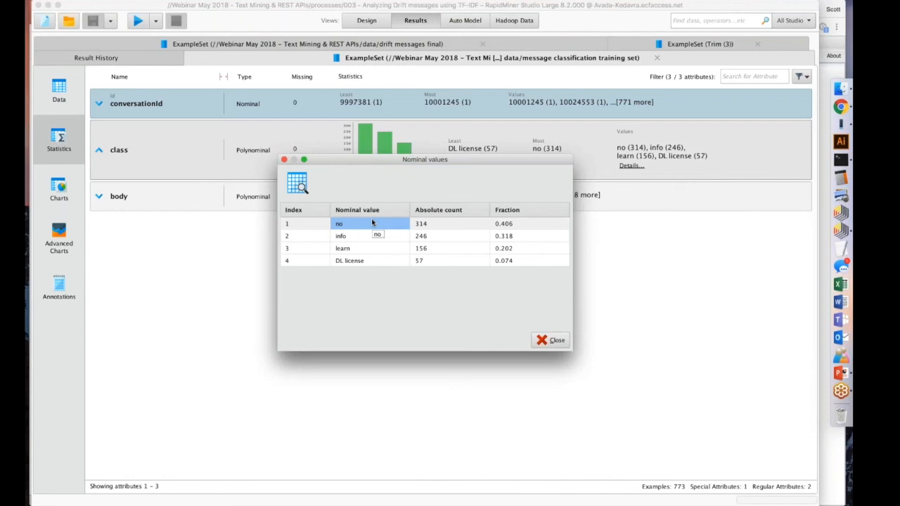
pyautogui.click(357, 237)
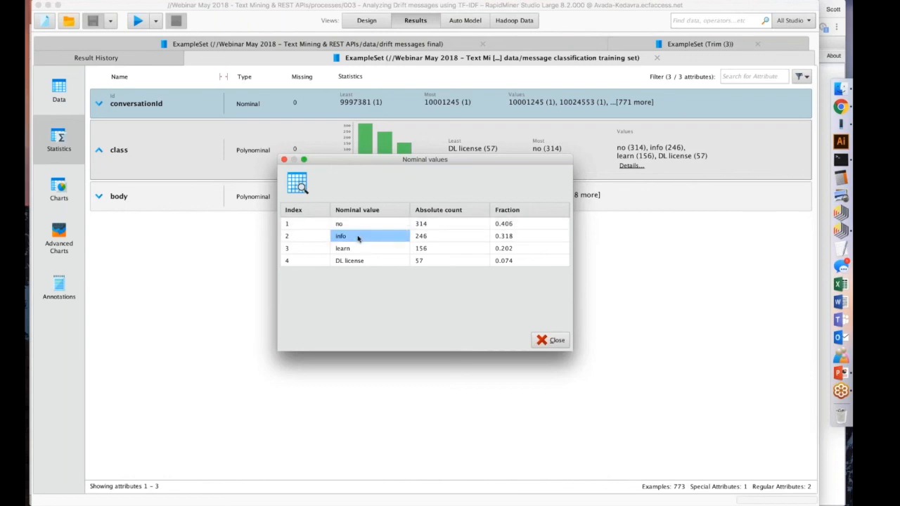
pyautogui.click(353, 249)
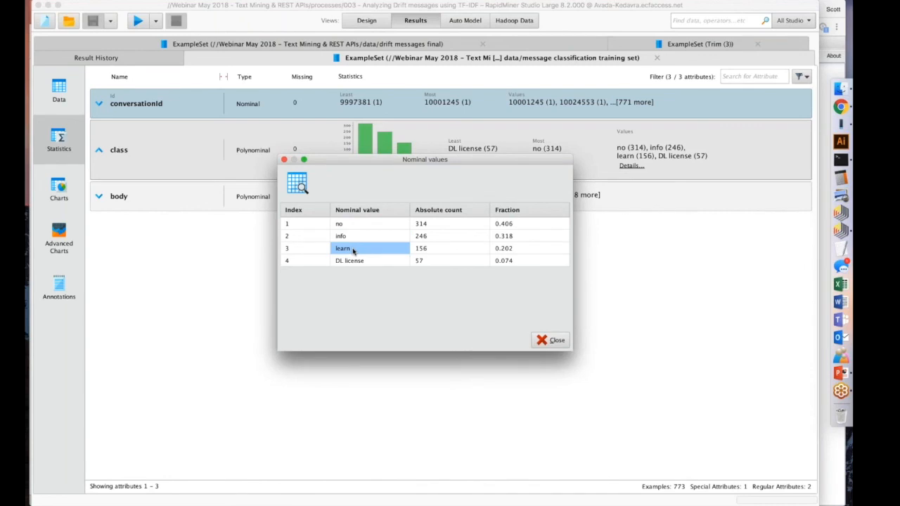
pyautogui.click(369, 261)
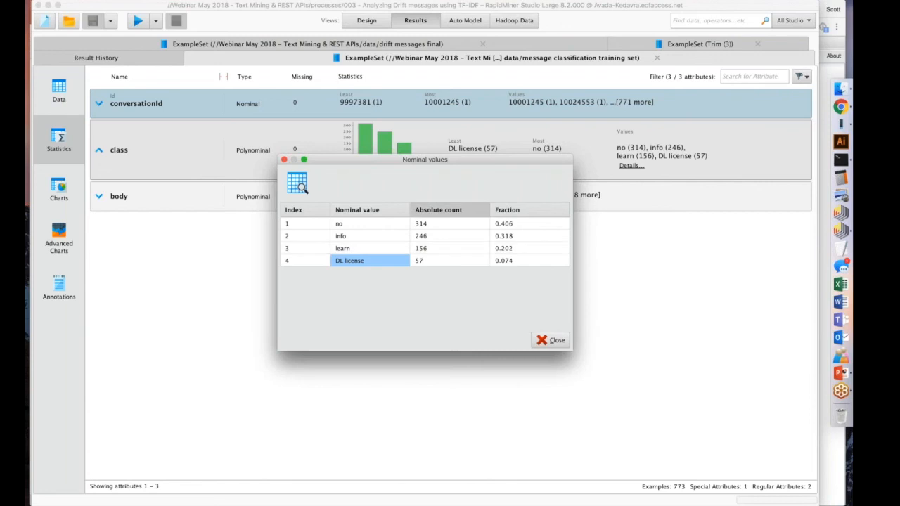
pyautogui.click(553, 343)
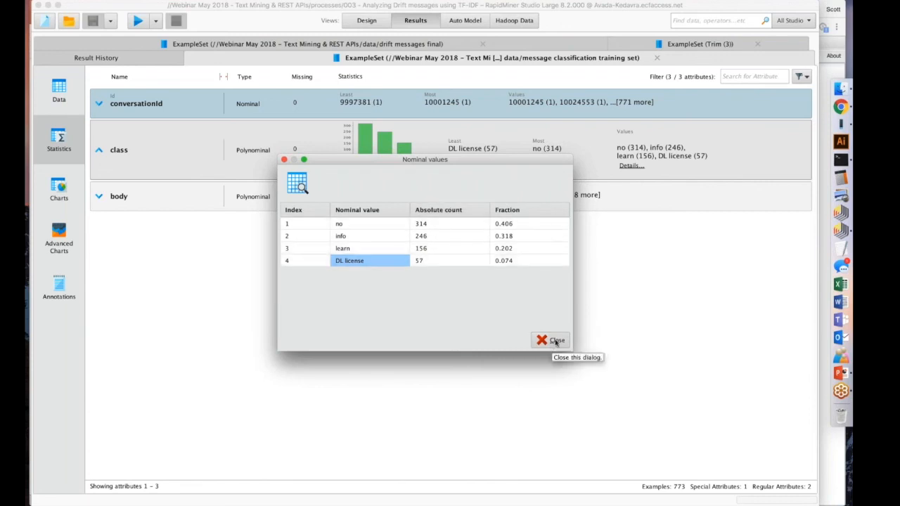
pyautogui.click(556, 342)
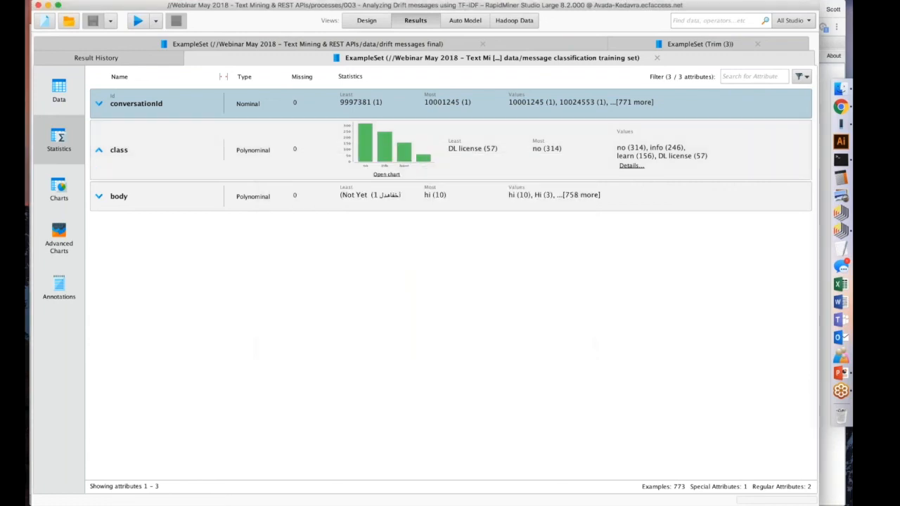
pyautogui.click(59, 91)
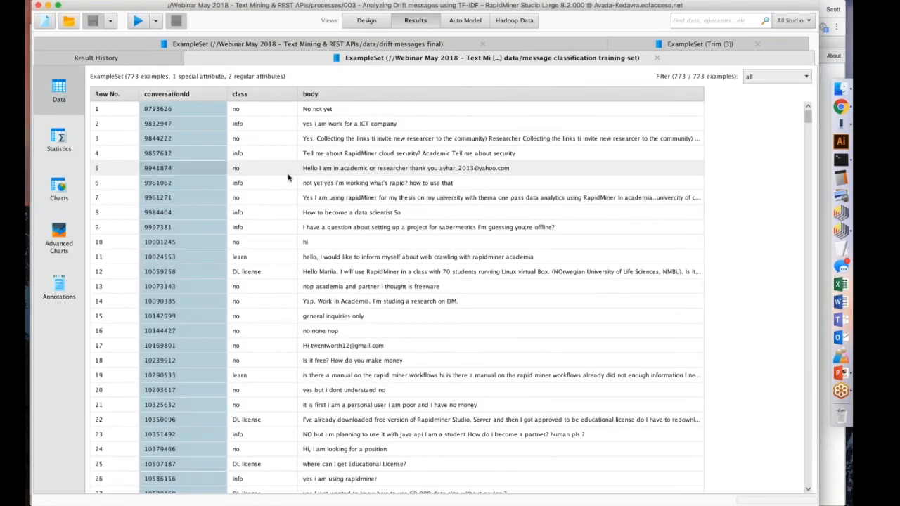
# Return to the process design, inspect the ETL subprocess's operators through Data to Documents, and go back to the top-level process.
pyautogui.click(366, 20)
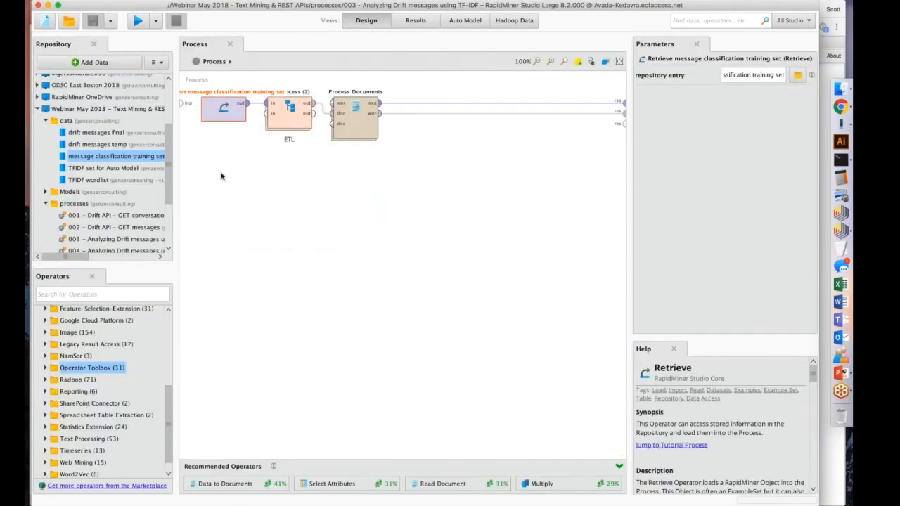
pyautogui.doubleClick(292, 112)
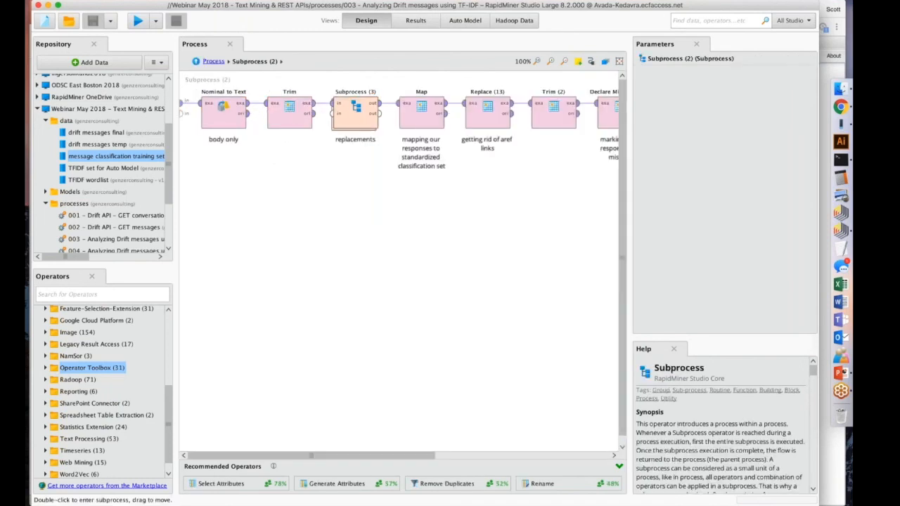
pyautogui.hscroll(5, 362, 112)
pyautogui.hscroll(3, 362, 112)
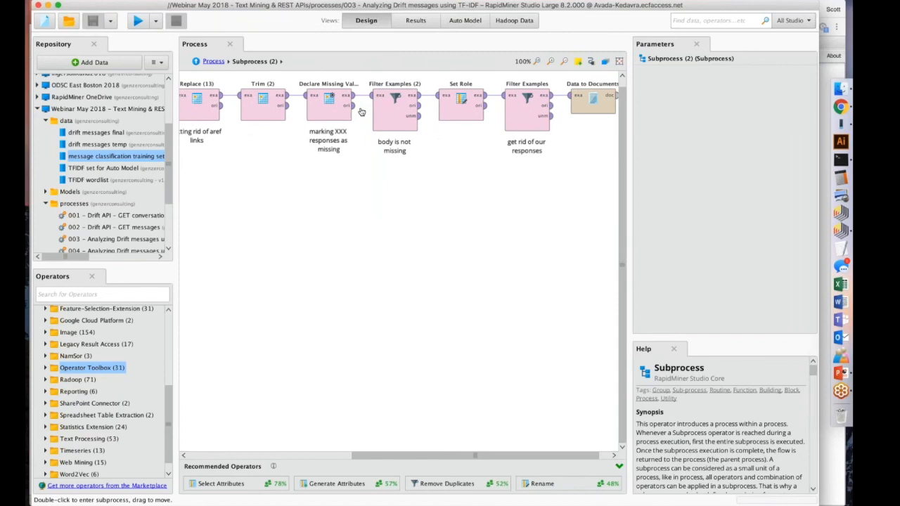
pyautogui.click(585, 98)
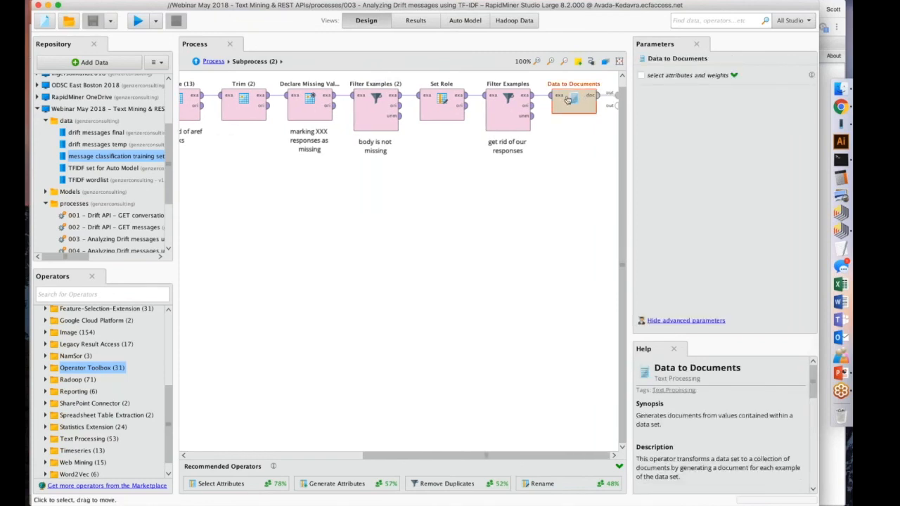
pyautogui.click(197, 62)
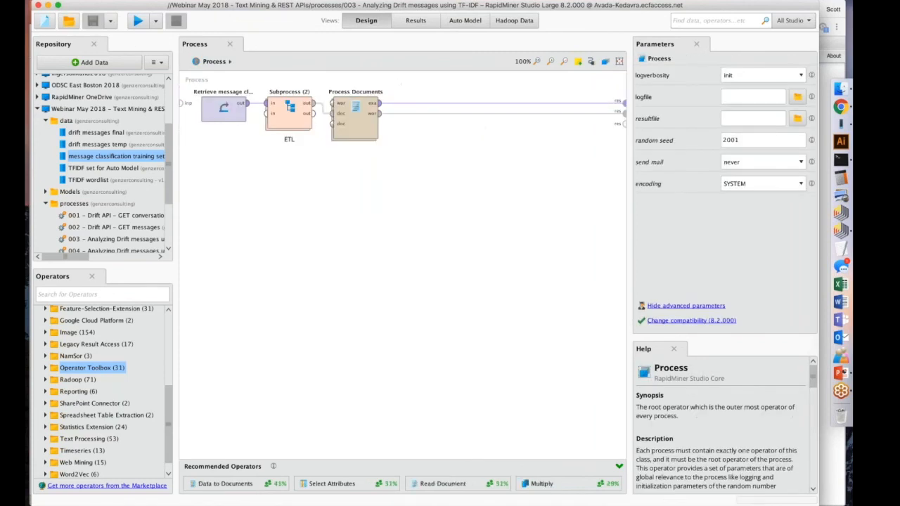
# Set a breakpoint after the ETL subprocess and run the process.
pyautogui.click(284, 113)
pyautogui.press('F7')
pyautogui.click(139, 21)
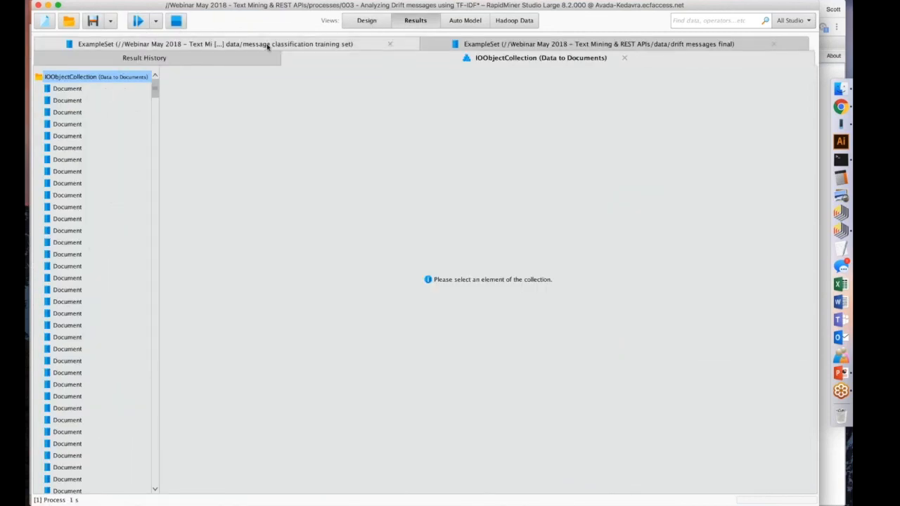
# Compare the training set table with the Data to Documents collection, and browse through the collection's individual documents.
pyautogui.click(267, 44)
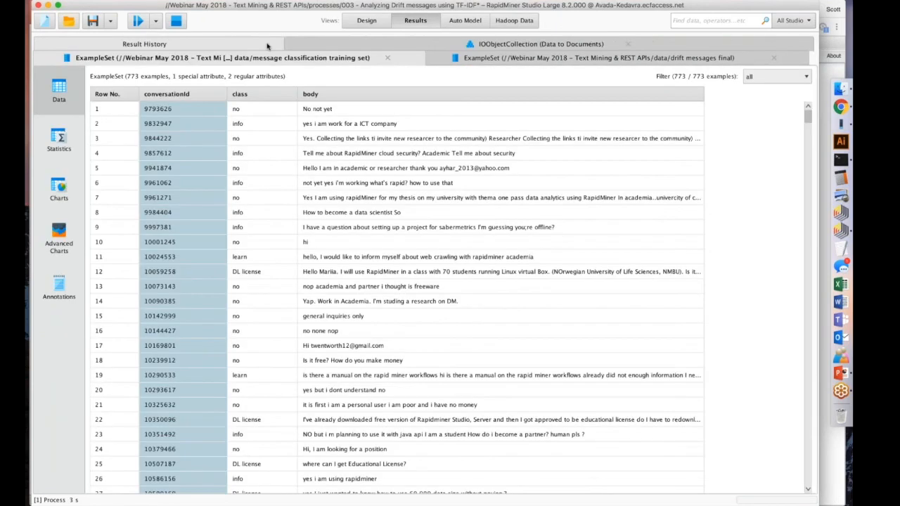
pyautogui.click(486, 44)
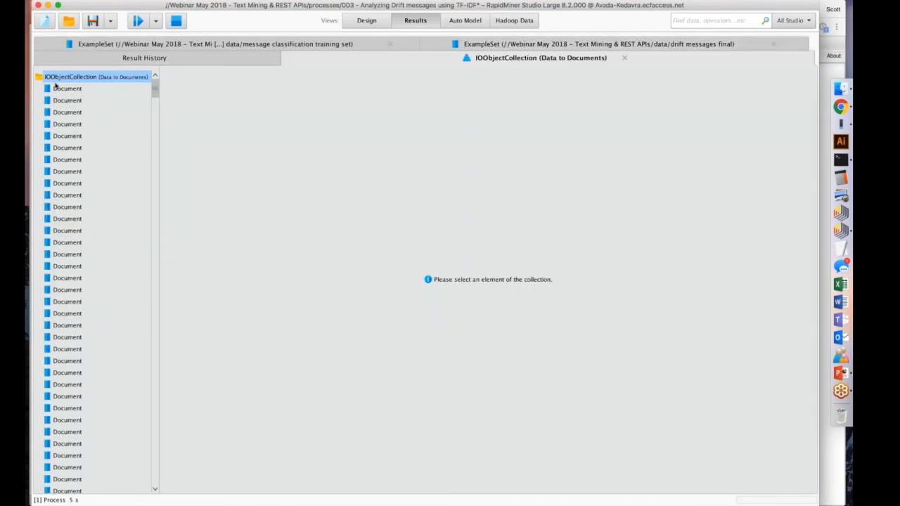
pyautogui.click(57, 87)
pyautogui.click(55, 100)
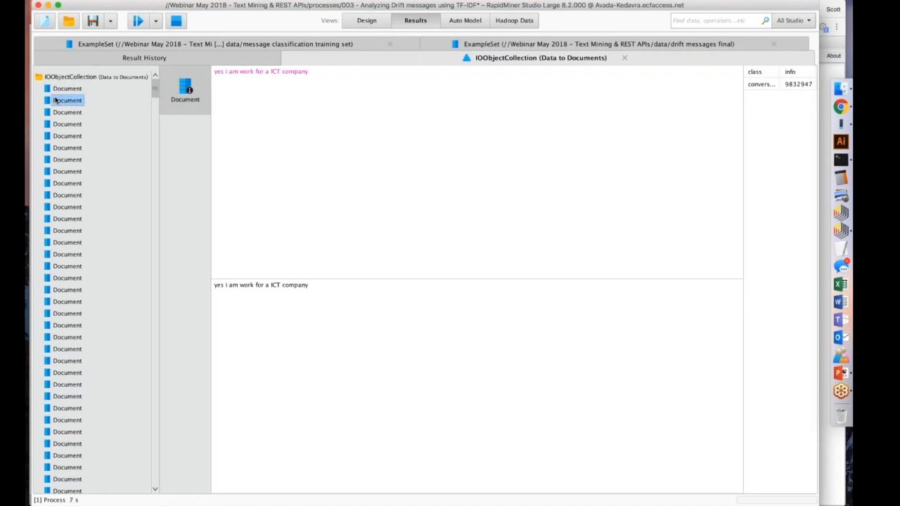
pyautogui.press('Down')
pyautogui.press('Down')
pyautogui.press('Down')
pyautogui.press('Down')
pyautogui.press('Down')
pyautogui.press('Down')
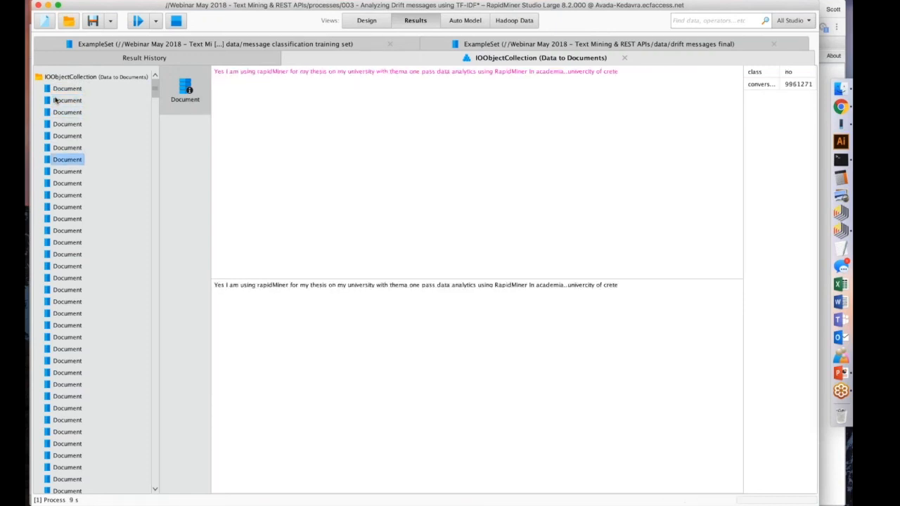
pyautogui.press('Down')
pyautogui.press('Down')
pyautogui.press('Down')
pyautogui.press('Down')
pyautogui.press('Down')
pyautogui.press('Down')
pyautogui.press('Down')
pyautogui.press('Down')
pyautogui.press('Down')
pyautogui.press('Down')
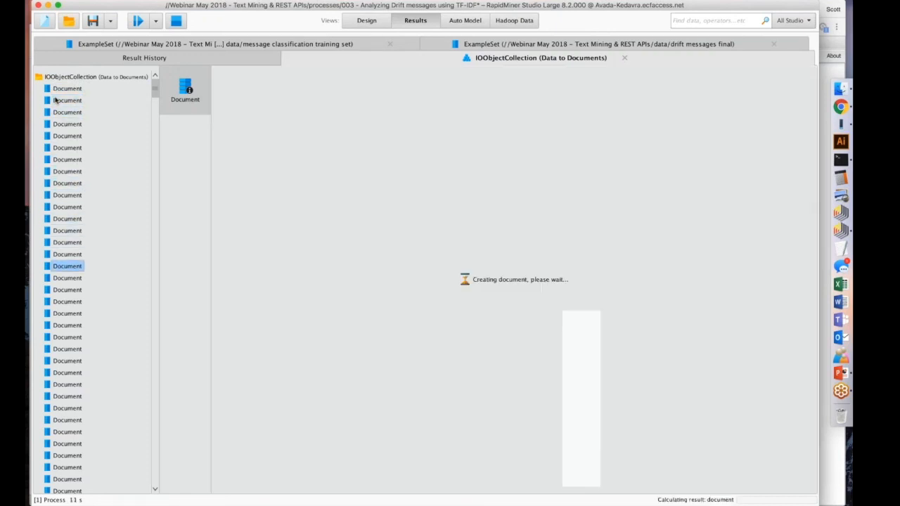
pyautogui.press('Down')
pyautogui.press('Down')
pyautogui.press('Down')
pyautogui.press('Down')
pyautogui.press('Down')
pyautogui.press('Down')
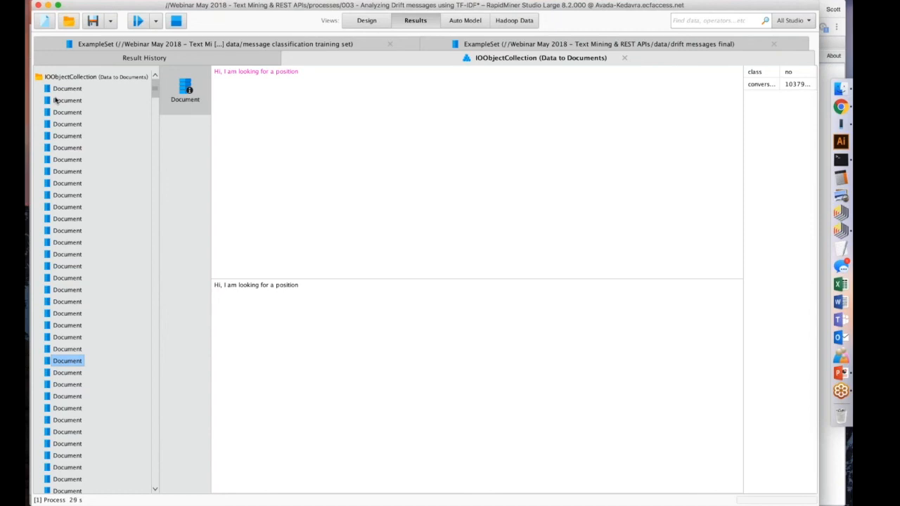
# Return to the process design, inspect the Process Documents parameters, and locate that operator among the Text Processing operators.
pyautogui.click(364, 21)
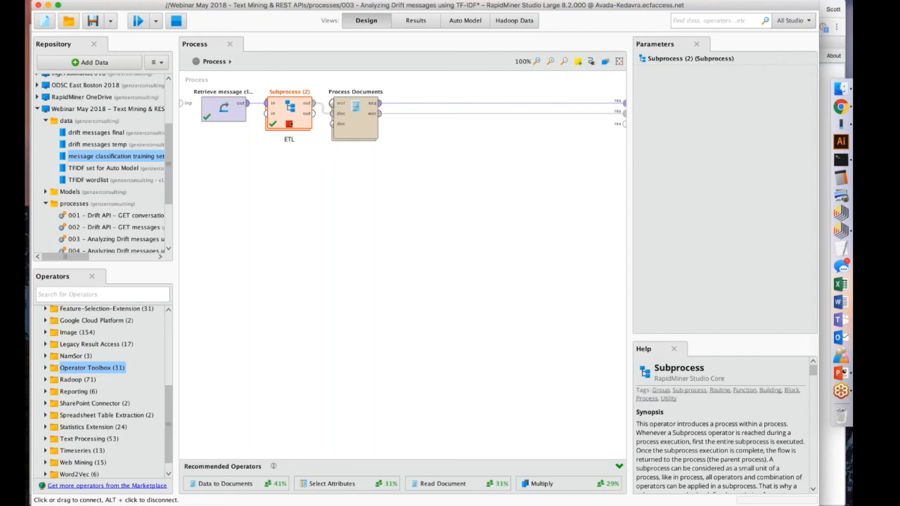
pyautogui.click(346, 111)
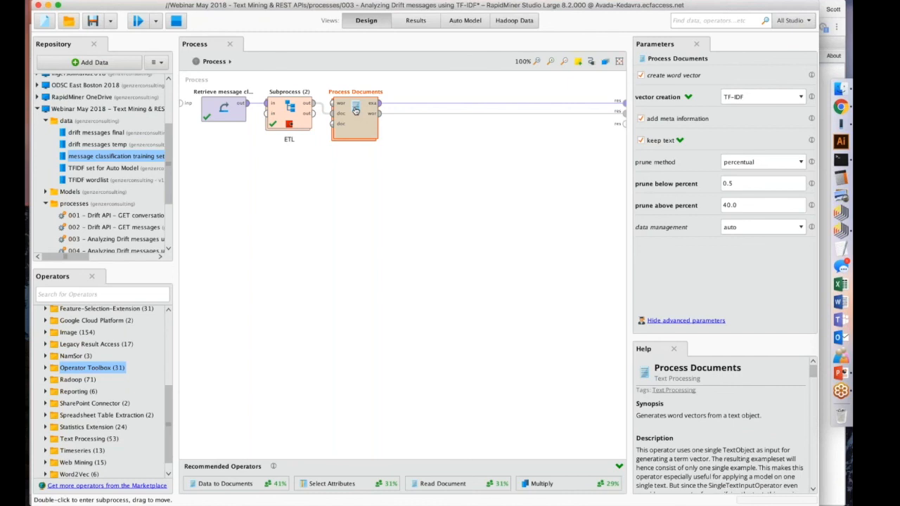
pyautogui.scroll(-1, 47, 425)
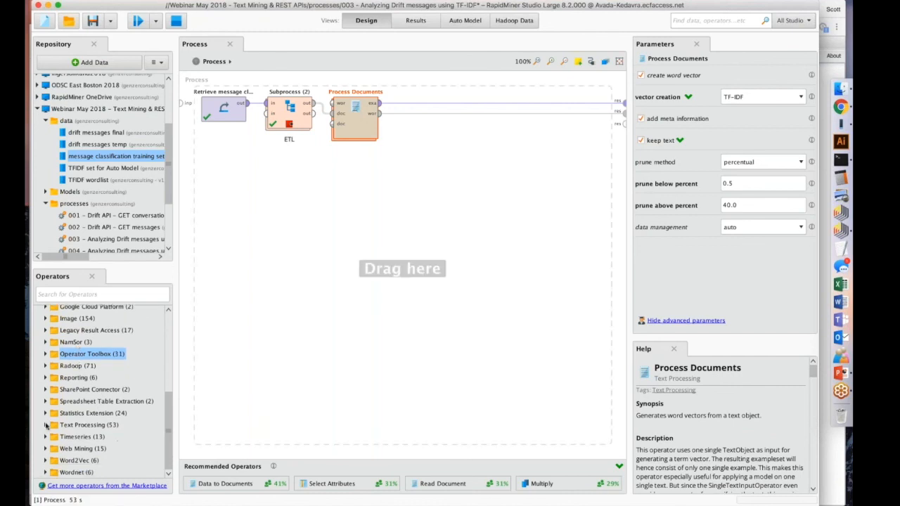
pyautogui.click(46, 426)
pyautogui.scroll(-3, 88, 375)
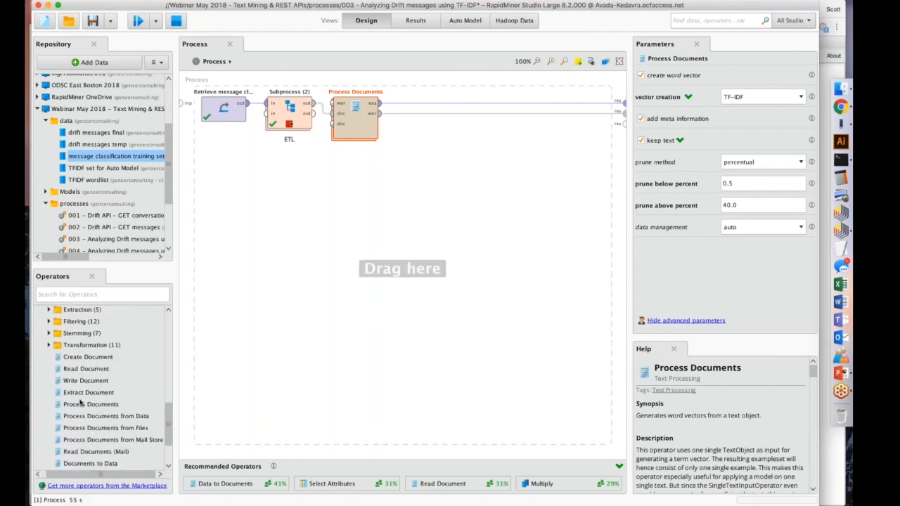
pyautogui.click(87, 403)
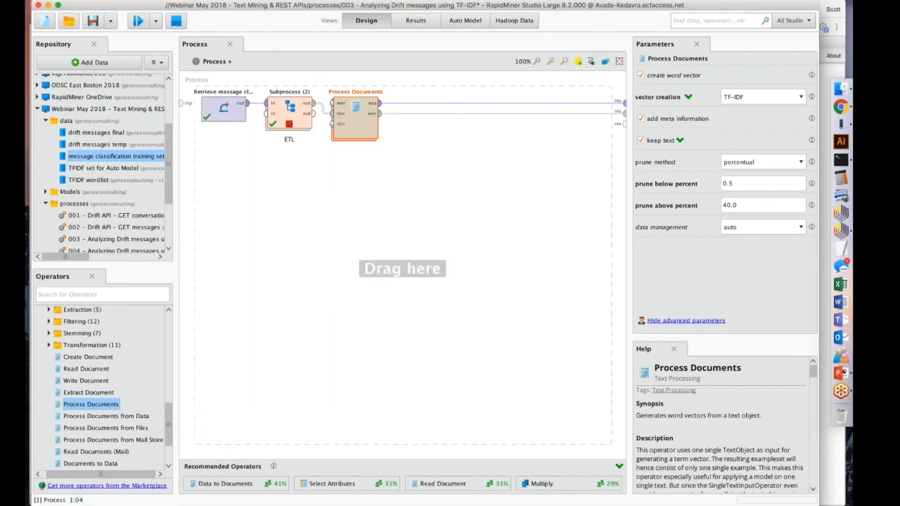
# Add a Process Documents from Data operator below Process Documents and compare the two operators.
pyautogui.click(100, 418)
pyautogui.moveTo(99, 418); pyautogui.dragTo(327, 185)
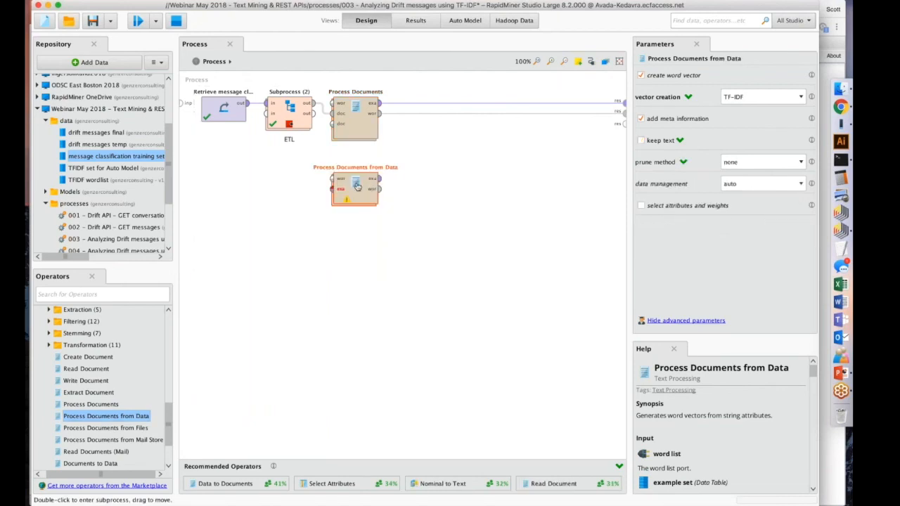
pyautogui.click(358, 118)
pyautogui.click(357, 187)
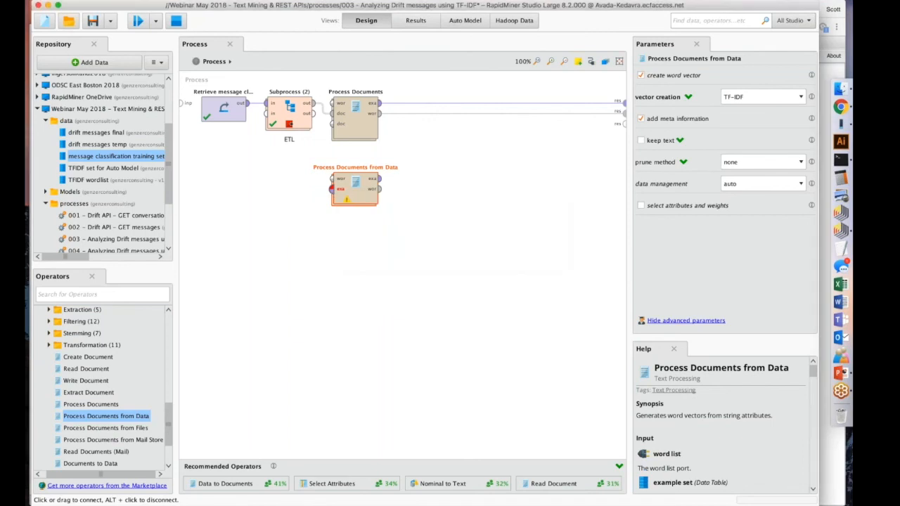
# Try to wire the Retrieve output directly to Process Documents from Data, and restore its connection to the ETL subprocess.
pyautogui.click(247, 105)
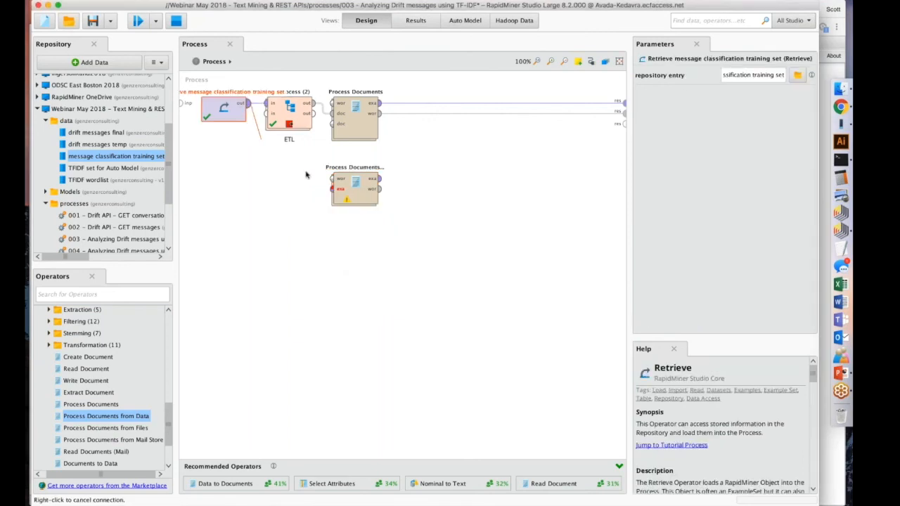
pyautogui.click(332, 188)
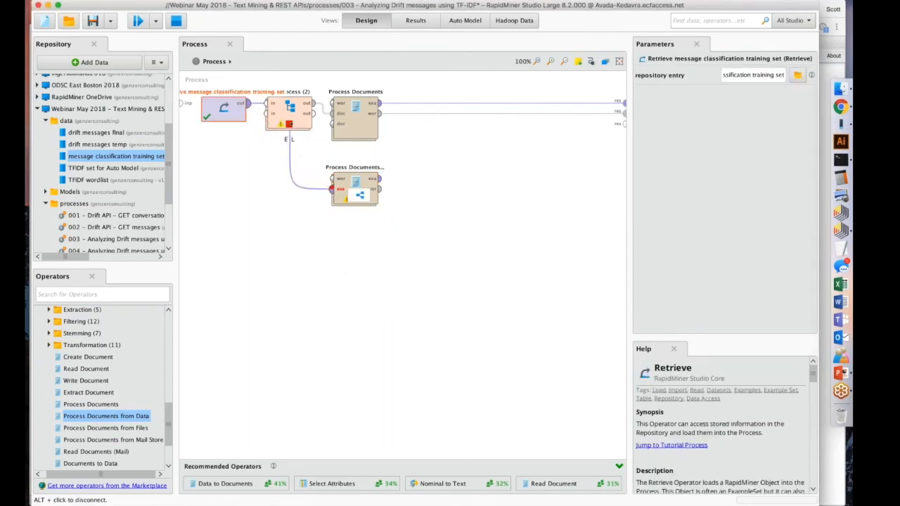
pyautogui.click(289, 147)
pyautogui.click(347, 124)
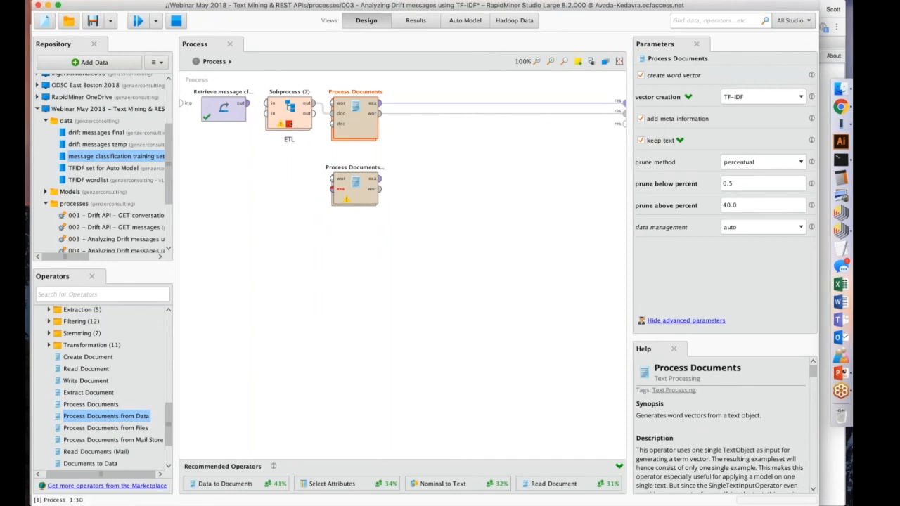
pyautogui.click(241, 103)
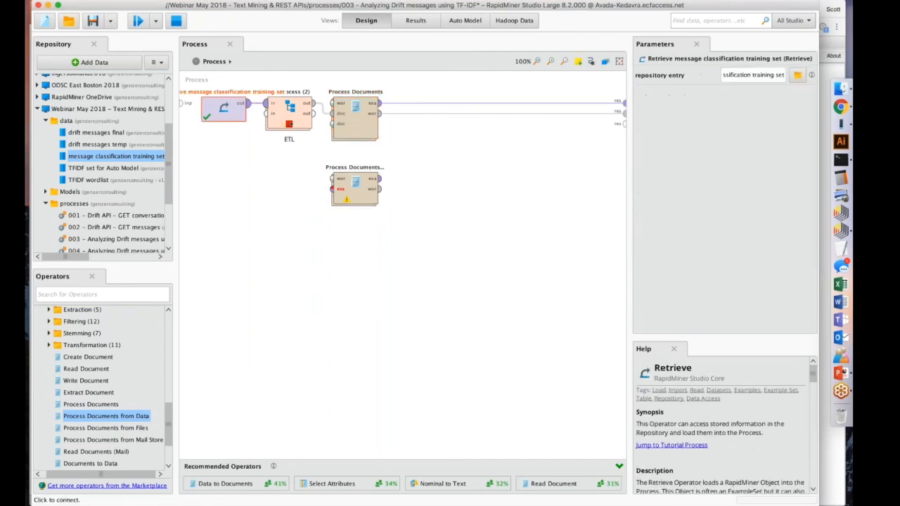
# Check the Data to Documents operator inside the ETL subprocess, and delete Process Documents from Data from the main process.
pyautogui.click(289, 124)
pyautogui.click(566, 104)
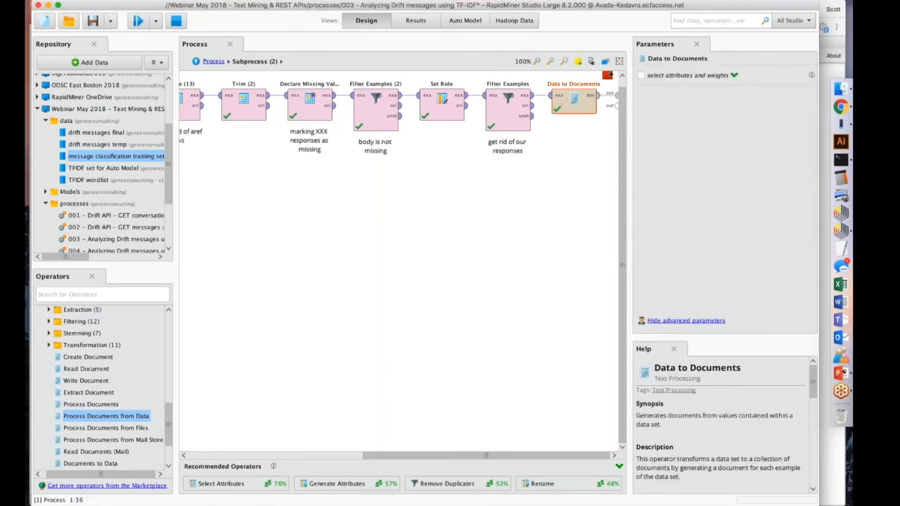
pyautogui.click(211, 61)
pyautogui.click(346, 188)
pyautogui.press('Delete')
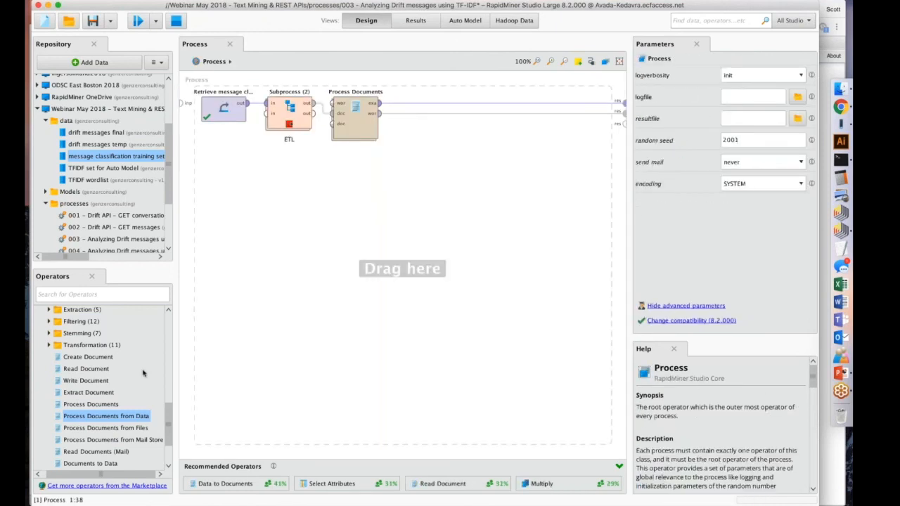
# Add Process Documents from Files and Process Documents from Mail Store operators side by side below Process Documents.
pyautogui.click(113, 438)
pyautogui.moveTo(106, 429); pyautogui.dragTo(355, 240)
pyautogui.moveTo(116, 440); pyautogui.dragTo(453, 166)
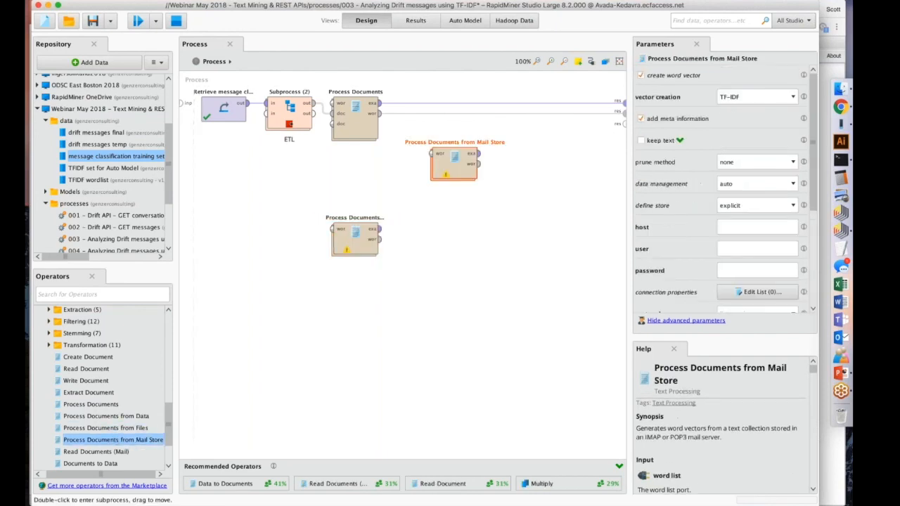
pyautogui.click(355, 239)
pyautogui.moveTo(357, 242); pyautogui.dragTo(356, 191)
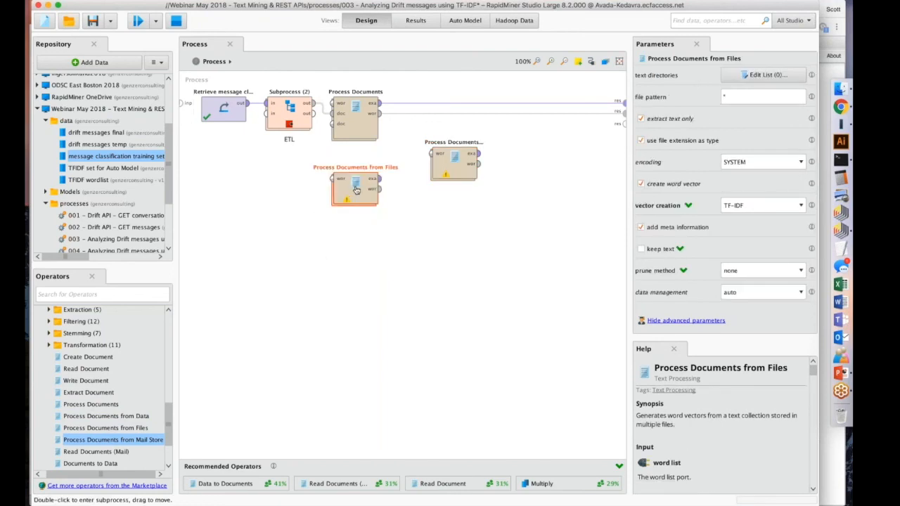
pyautogui.moveTo(449, 175); pyautogui.dragTo(416, 200)
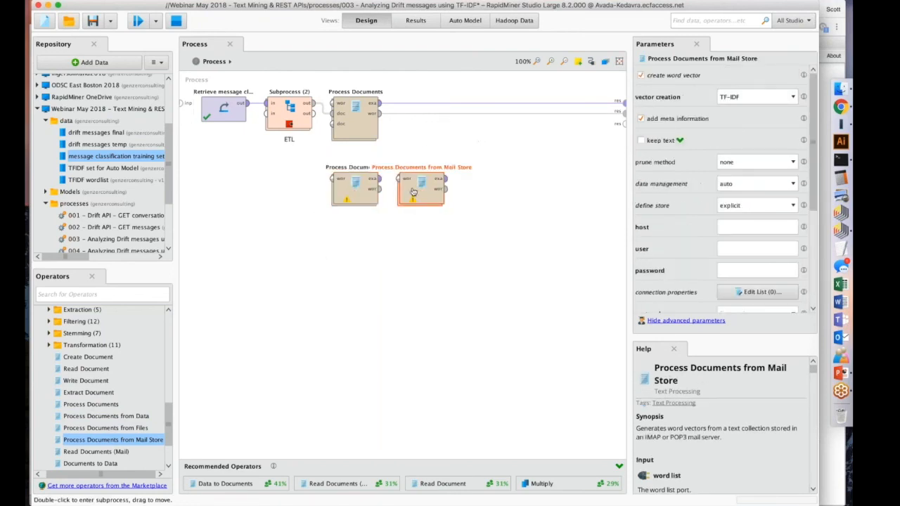
# Delete the Process Documents from Mail Store and Process Documents from Files operators.
pyautogui.press('Delete')
pyautogui.click(355, 188)
pyautogui.press('Delete')
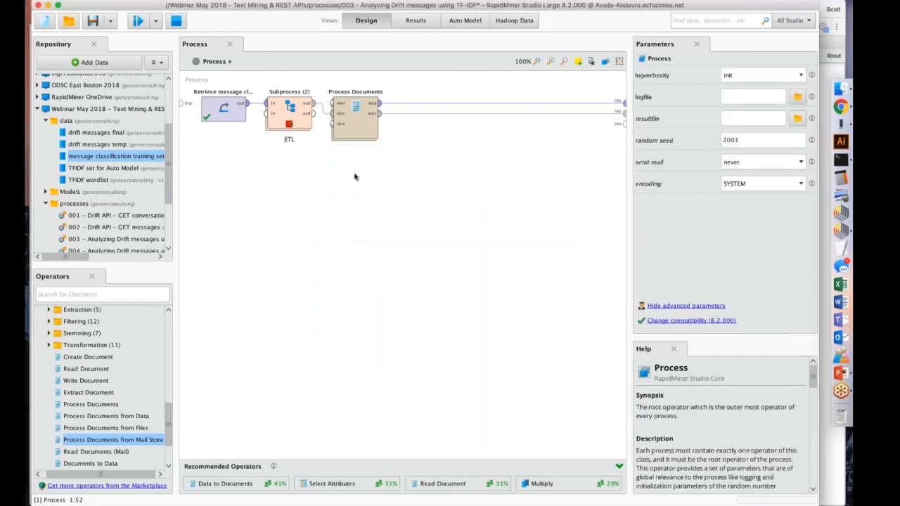
# Review the Process Documents parameters and the options available for vector creation, keeping TF-IDF.
pyautogui.click(355, 119)
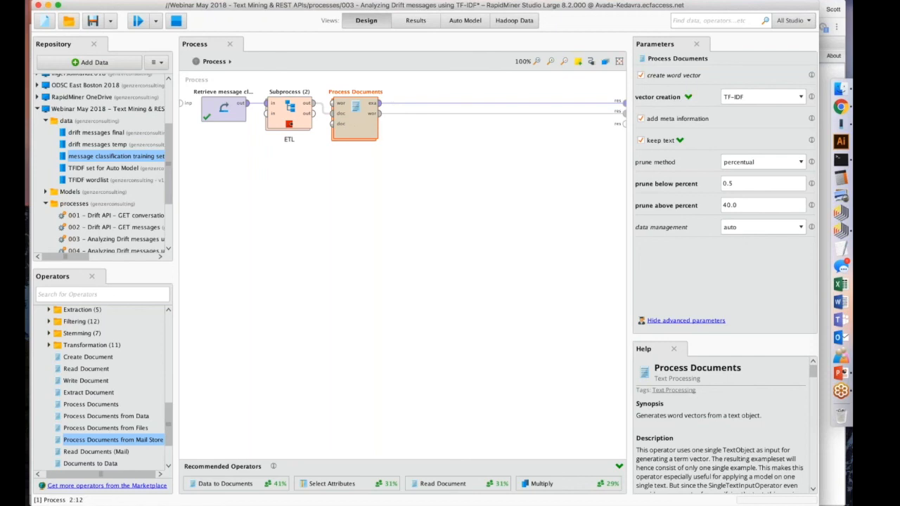
pyautogui.click(735, 104)
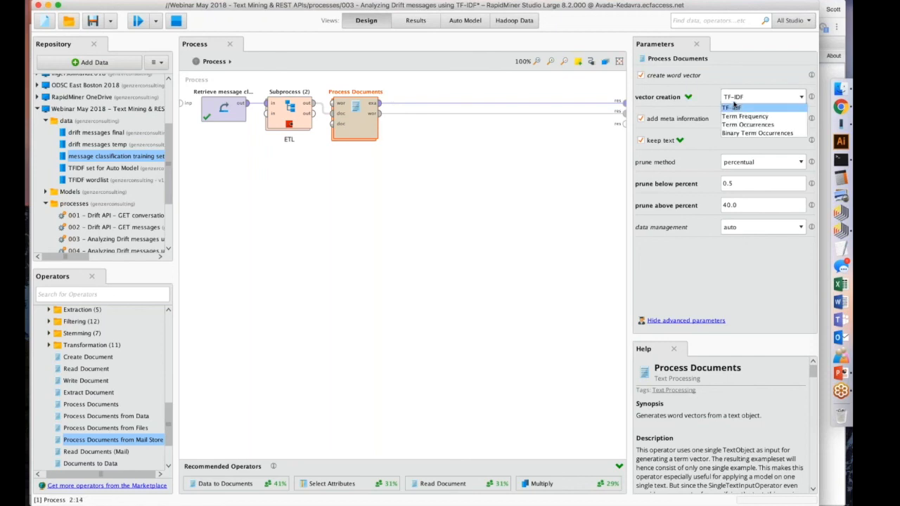
pyautogui.click(740, 71)
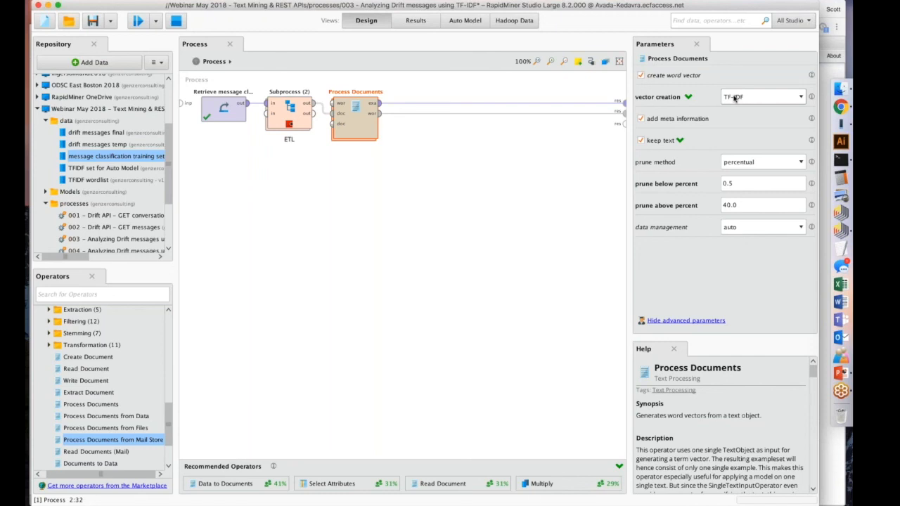
# Look inside Process Documents, list the Transformation operators, and inspect the settings of Transform Cases and Tokenize.
pyautogui.doubleClick(365, 122)
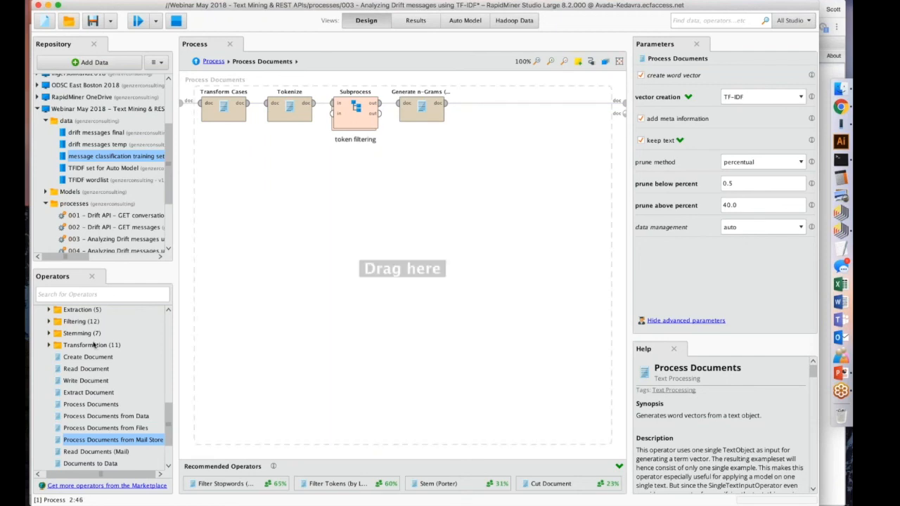
pyautogui.click(49, 345)
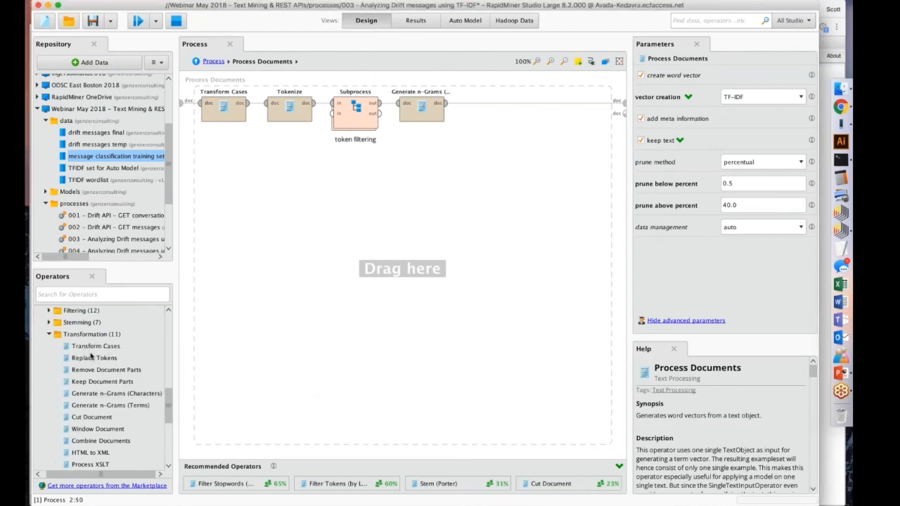
pyautogui.click(223, 106)
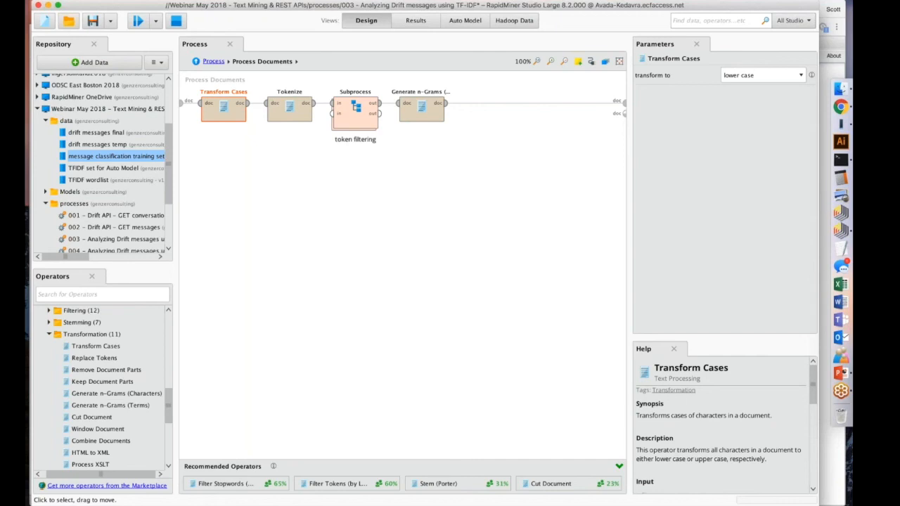
pyautogui.click(292, 103)
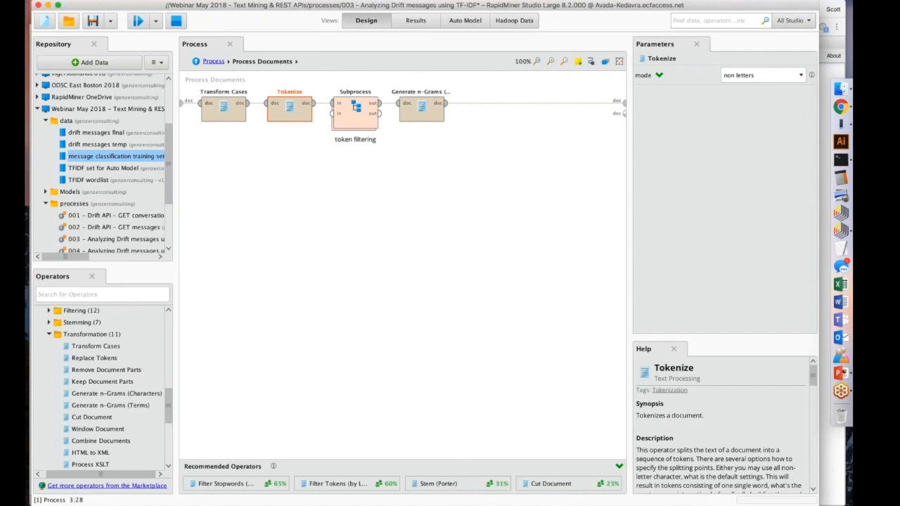
pyautogui.click(394, 145)
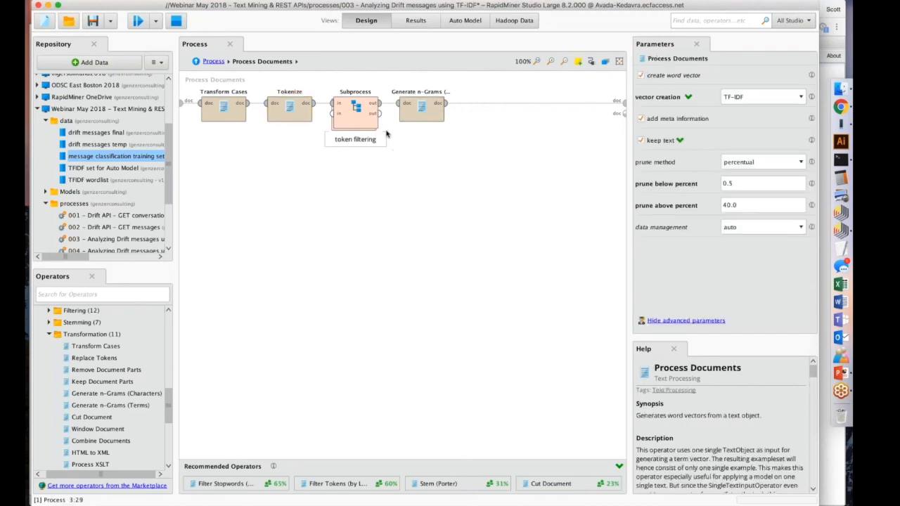
# Open the token filtering subprocess, and examine the Filter Stopwords (English) help and the Filter Tokens (by Length) character limits.
pyautogui.doubleClick(352, 116)
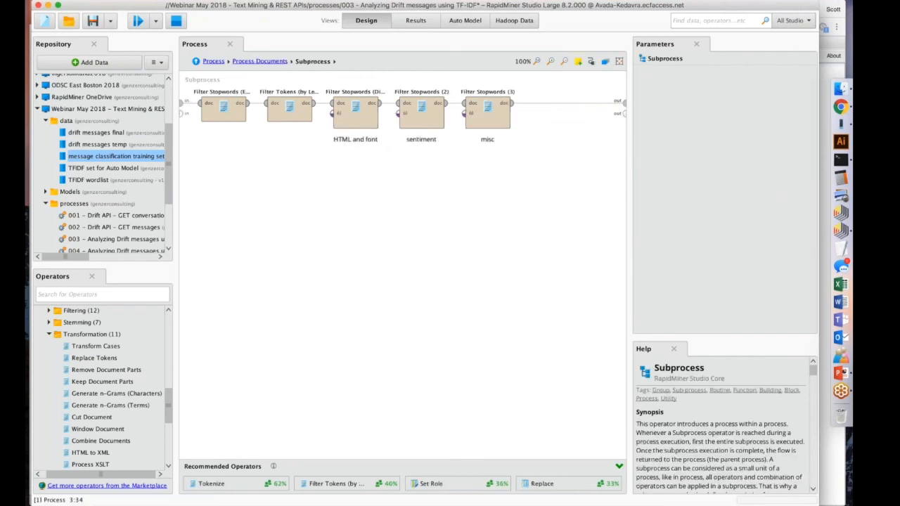
pyautogui.click(224, 112)
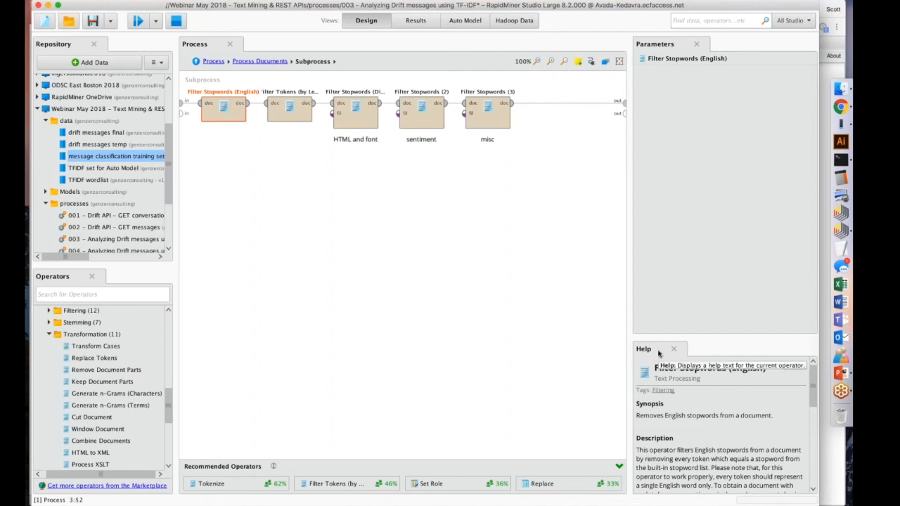
pyautogui.scroll(-3, 724, 411)
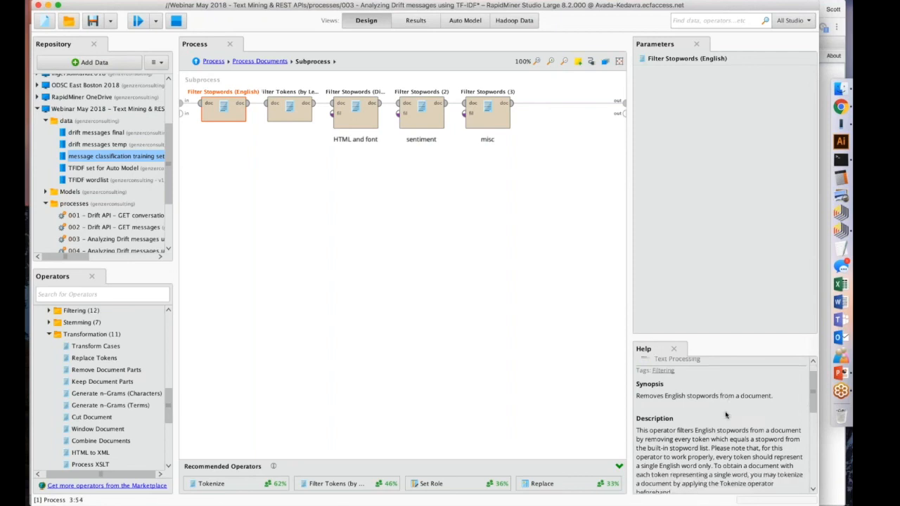
pyautogui.scroll(-2, 726, 415)
pyautogui.scroll(5, 721, 429)
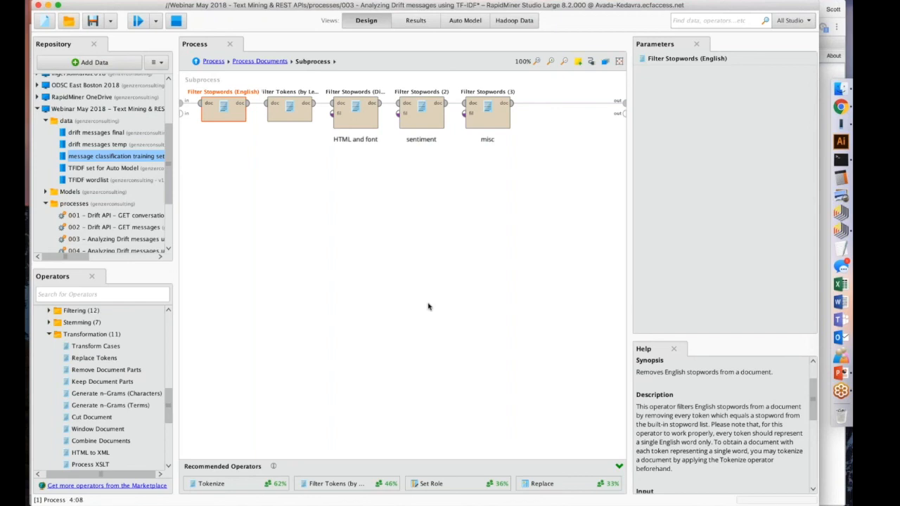
pyautogui.click(310, 105)
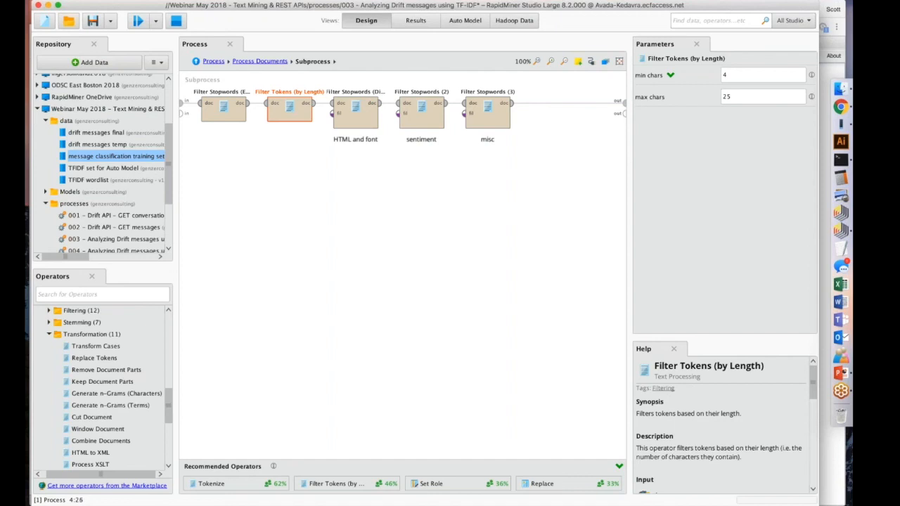
pyautogui.click(740, 74)
# Examine the dictionary files used by the HTML and font, sentiment, and misc Filter Stopwords operators.
pyautogui.click(360, 110)
pyautogui.click(422, 109)
pyautogui.click(496, 107)
pyautogui.click(363, 110)
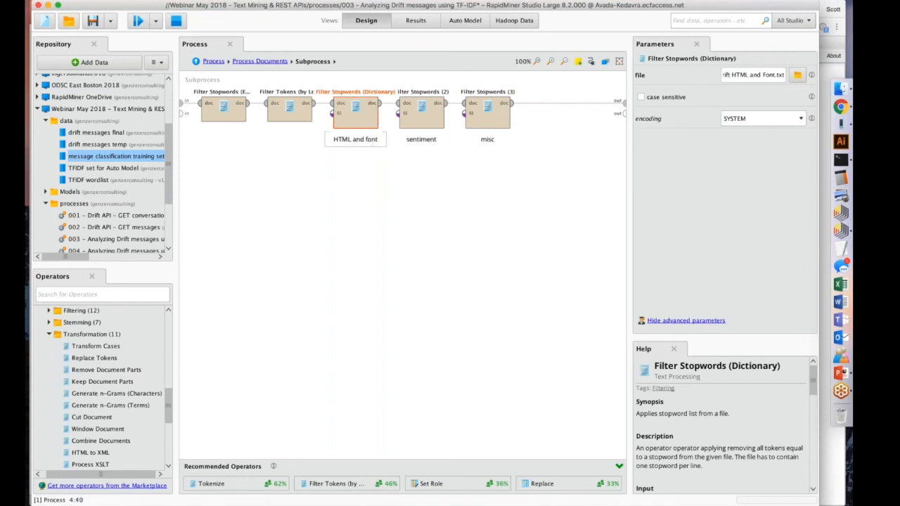
pyautogui.click(420, 118)
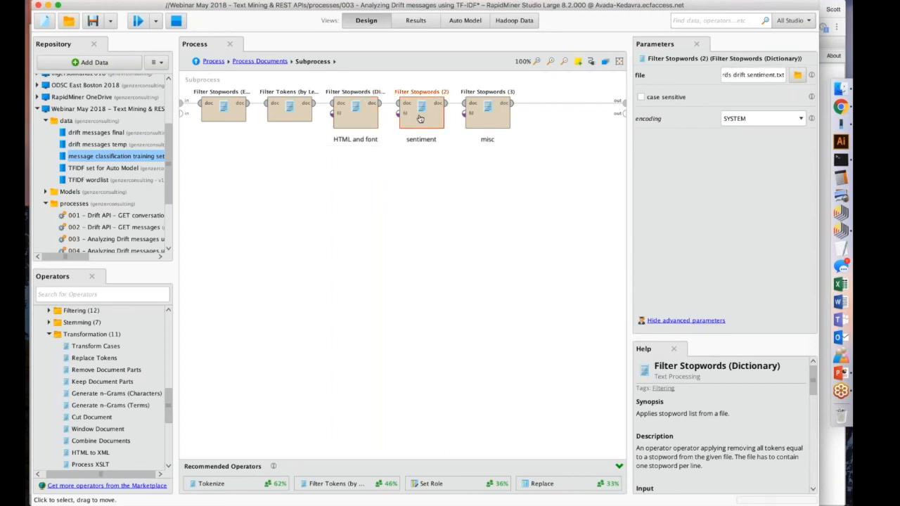
pyautogui.click(478, 112)
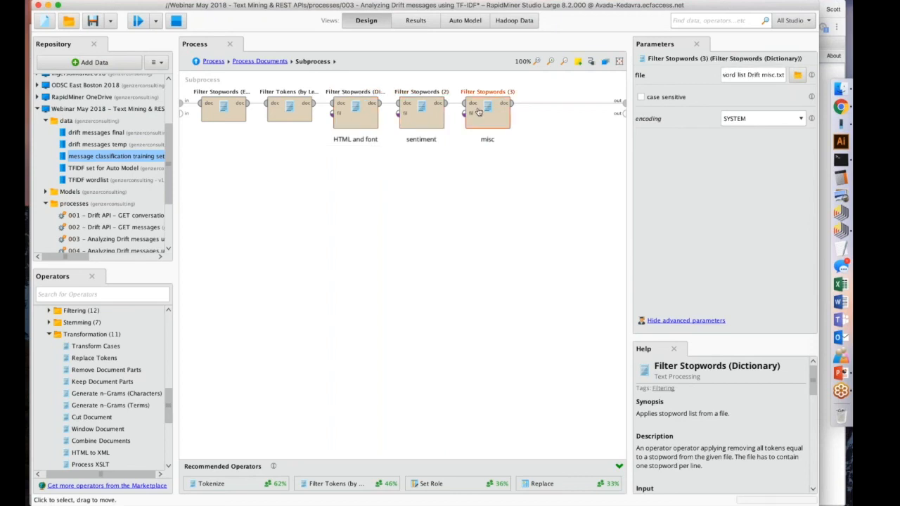
pyautogui.click(350, 121)
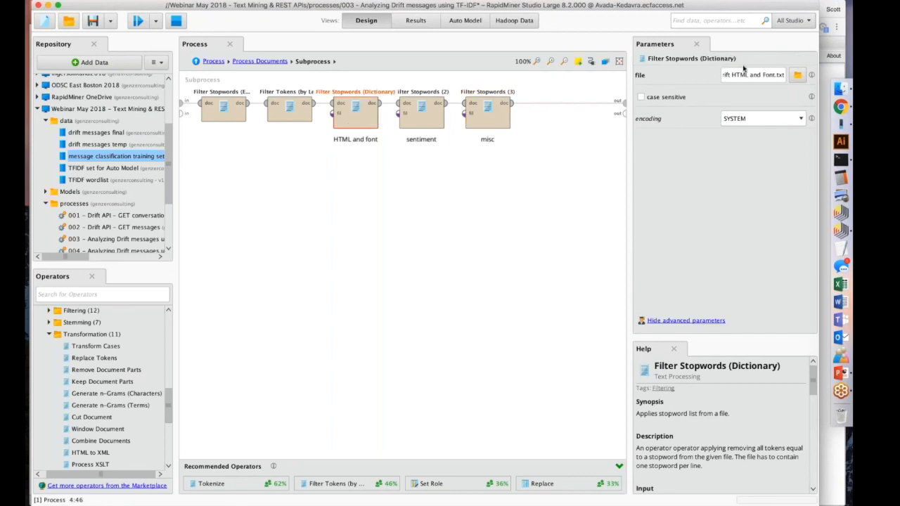
pyautogui.moveTo(761, 74); pyautogui.dragTo(783, 74)
pyautogui.click(783, 74)
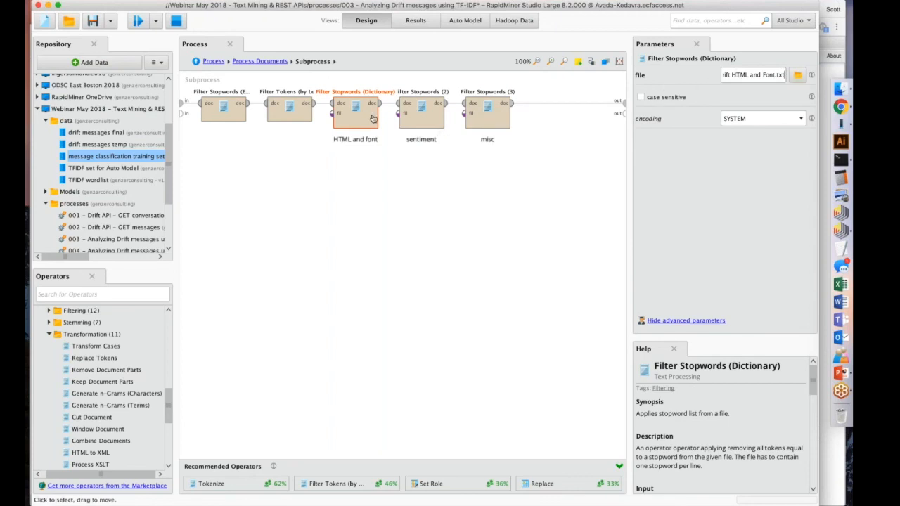
pyautogui.click(421, 114)
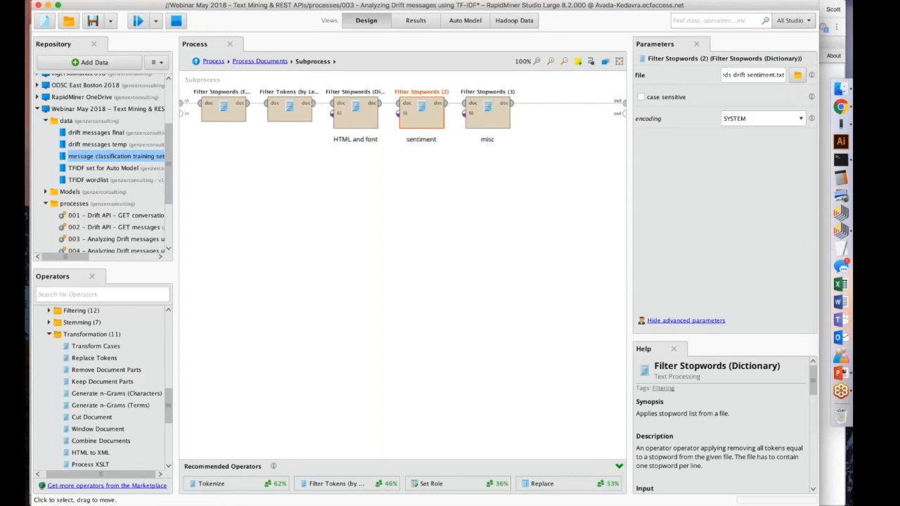
pyautogui.click(486, 124)
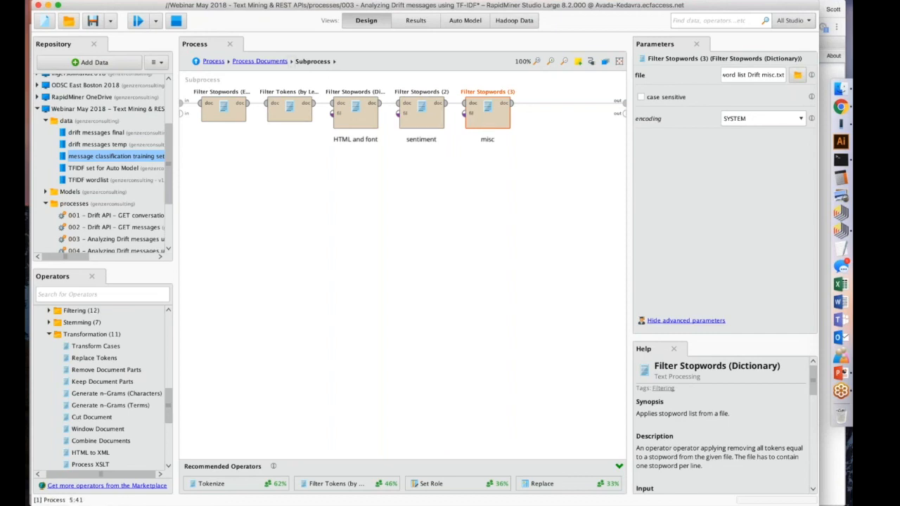
# Go back up to the Process Documents level and inspect the Generate n-Grams (Terms) maximum length.
pyautogui.click(260, 61)
pyautogui.click(425, 99)
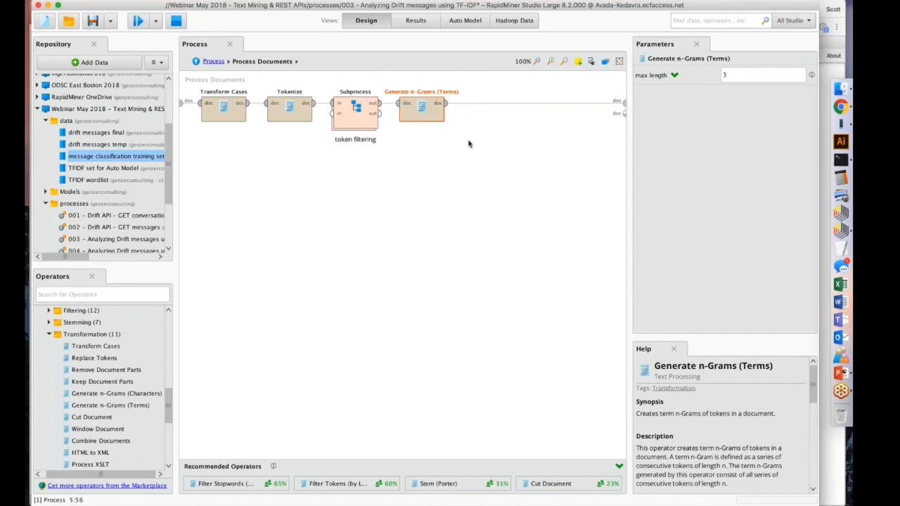
# Resume the paused run from the top-level process, and widen the Word and Attribute Name columns of the resulting word list.
pyautogui.click(213, 61)
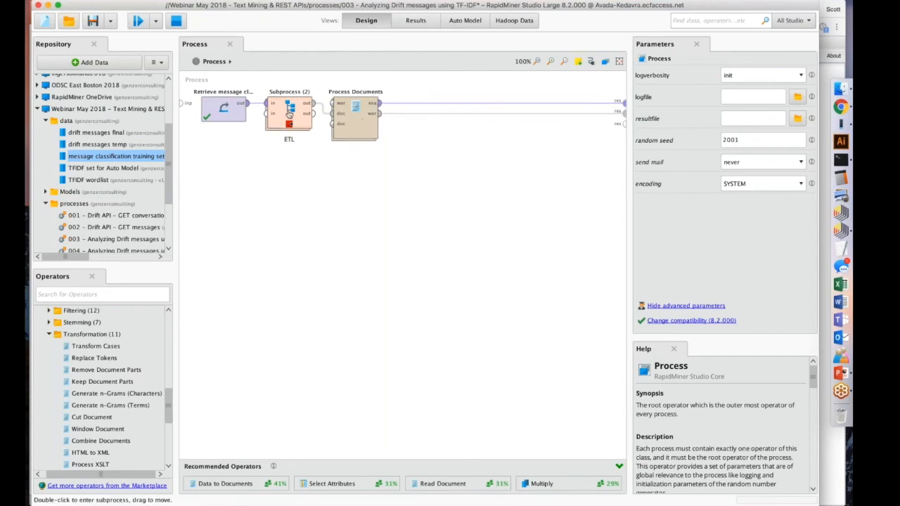
pyautogui.click(141, 24)
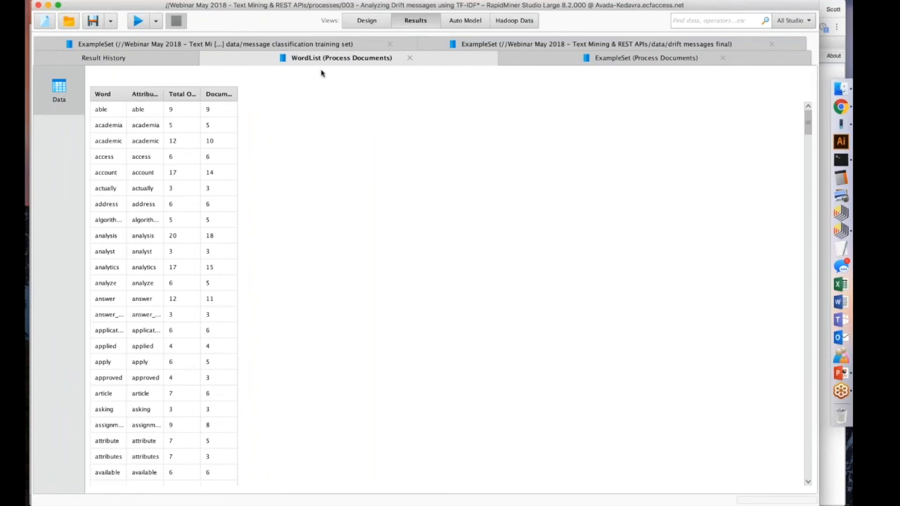
pyautogui.moveTo(127, 95); pyautogui.dragTo(249, 96)
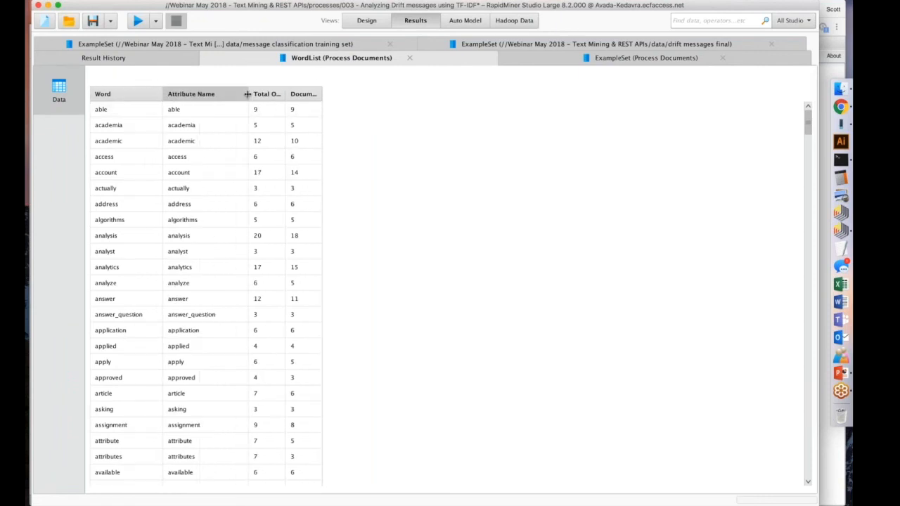
# Widen the Total Occurences and Document Occurences columns of the word list and sort it by Total Occurences in descending order.
pyautogui.scroll(-2, 191, 271)
pyautogui.scroll(-5, 202, 296)
pyautogui.scroll(6, 204, 302)
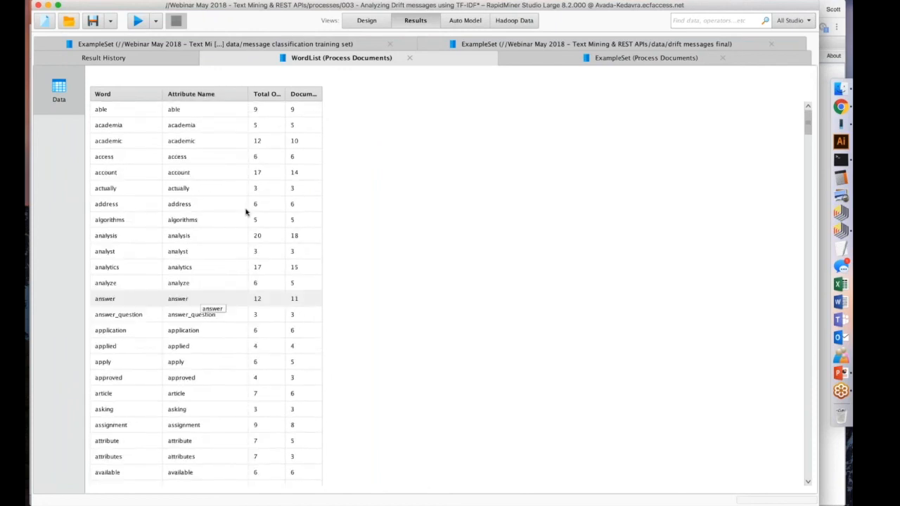
pyautogui.moveTo(284, 96); pyautogui.dragTo(434, 92)
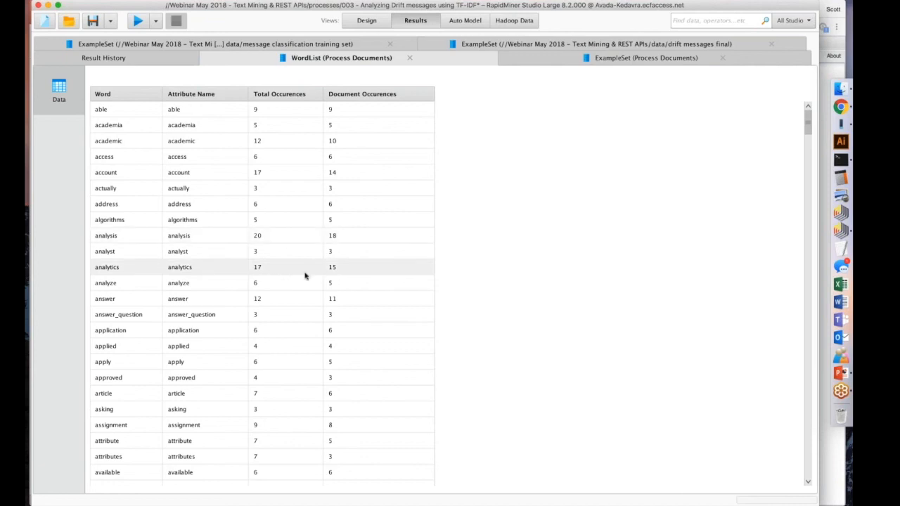
pyautogui.click(291, 95)
pyautogui.click(290, 95)
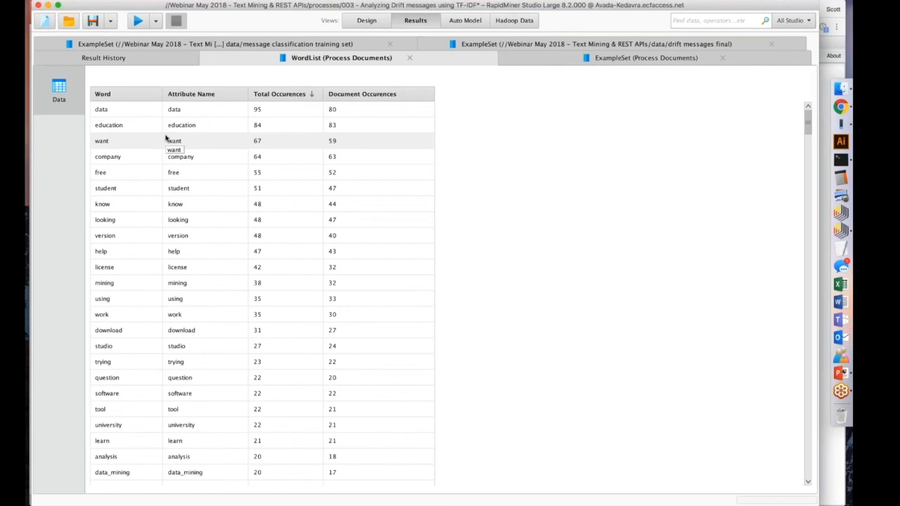
# Go through the most frequent words in the sorted word list one by one, from data down to license.
pyautogui.click(149, 113)
pyautogui.click(144, 130)
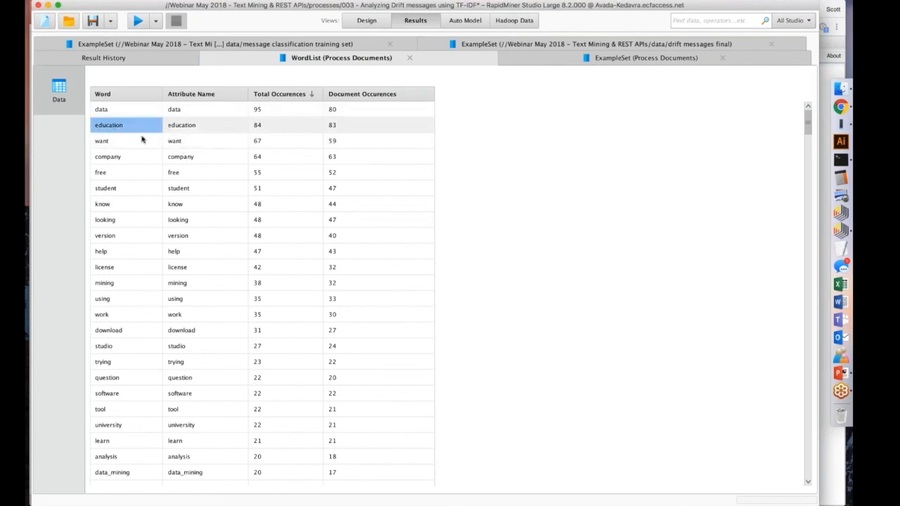
pyautogui.click(140, 143)
pyautogui.click(135, 156)
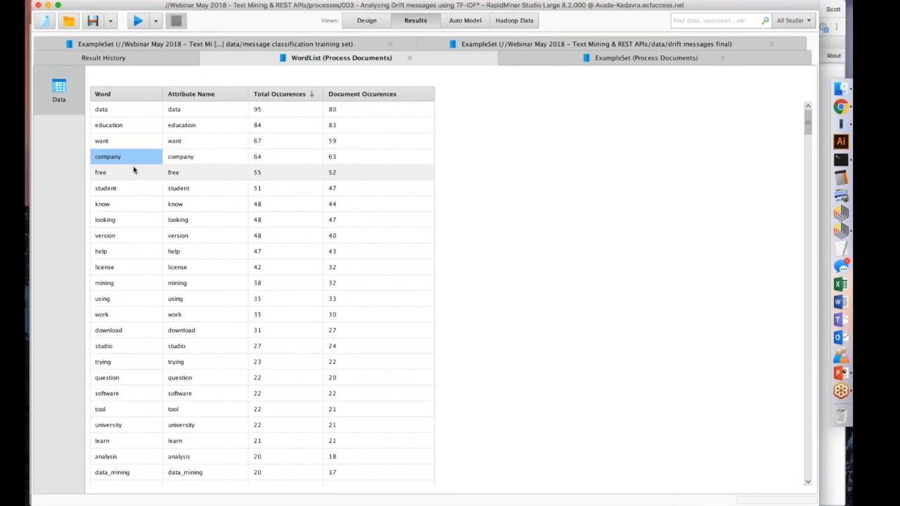
pyautogui.click(131, 173)
pyautogui.click(125, 188)
pyautogui.click(121, 204)
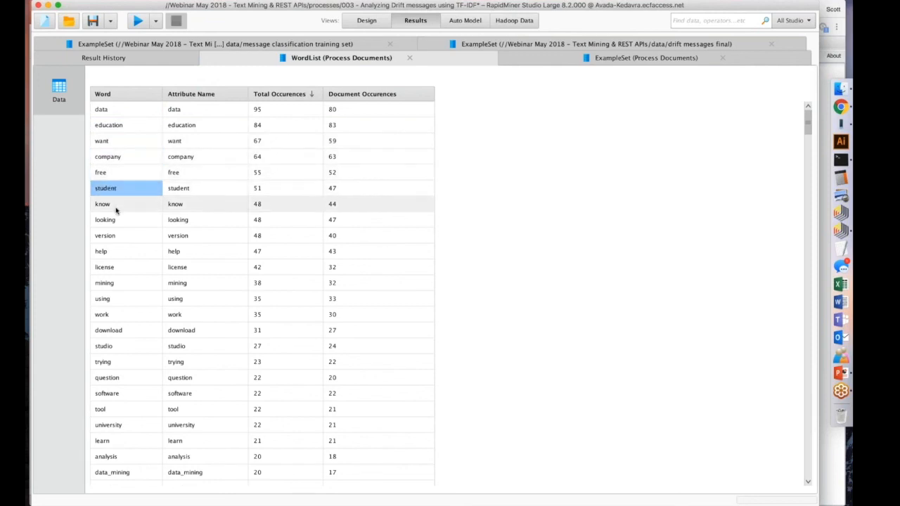
pyautogui.click(117, 219)
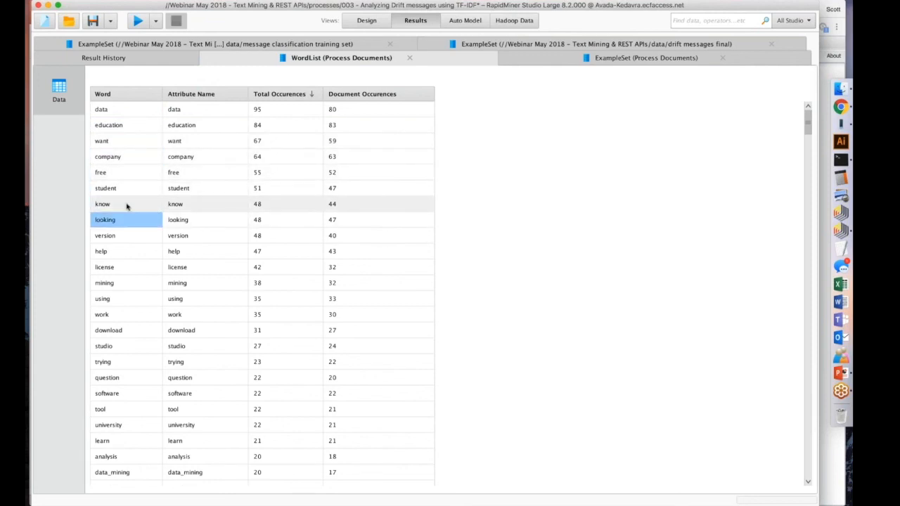
pyautogui.click(121, 251)
pyautogui.click(121, 266)
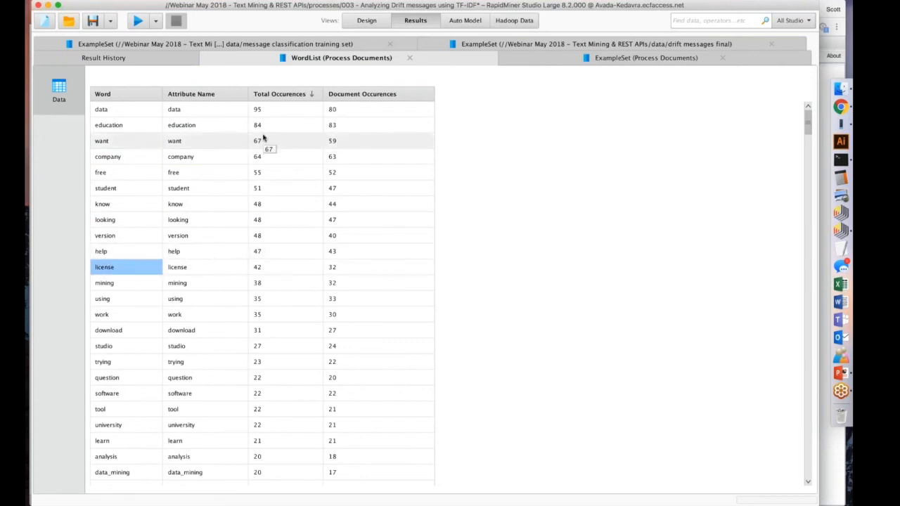
# In the process design, switch the prune method of Process Documents to none and back to percentual, and review the prune percentages.
pyautogui.click(365, 20)
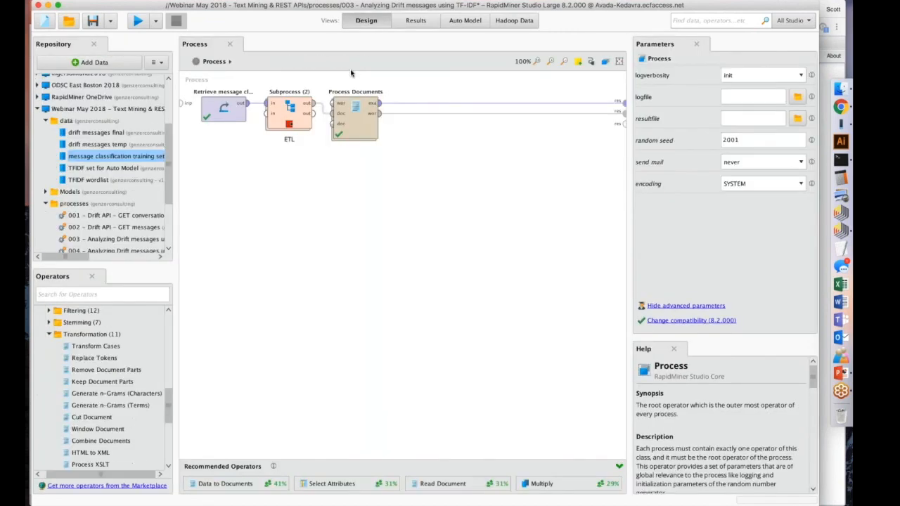
pyautogui.click(358, 109)
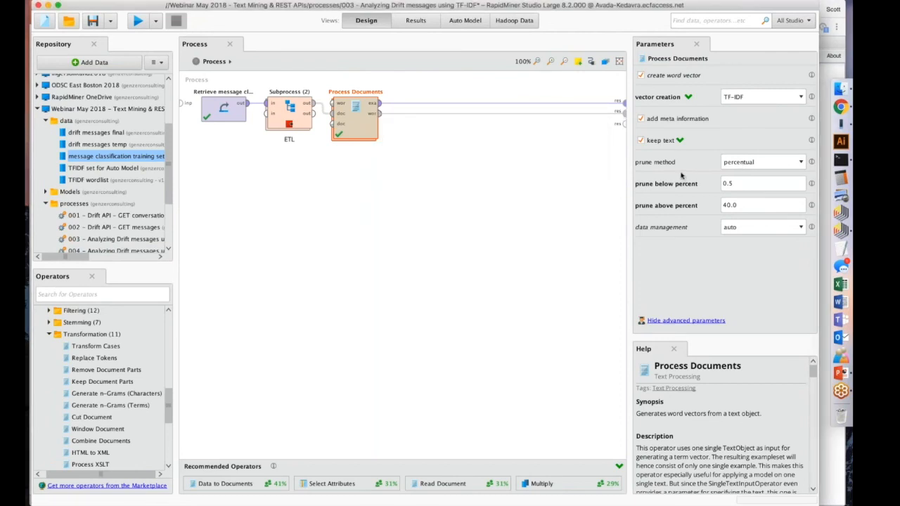
pyautogui.click(801, 163)
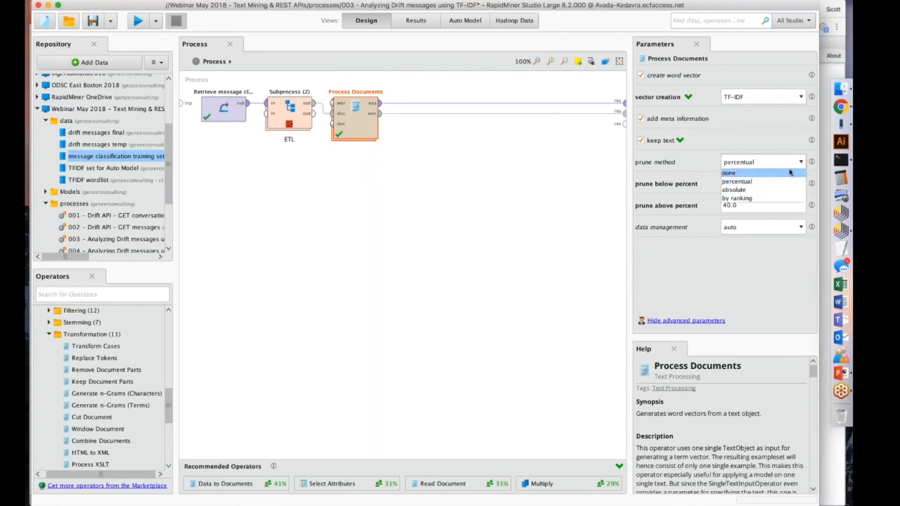
pyautogui.click(790, 173)
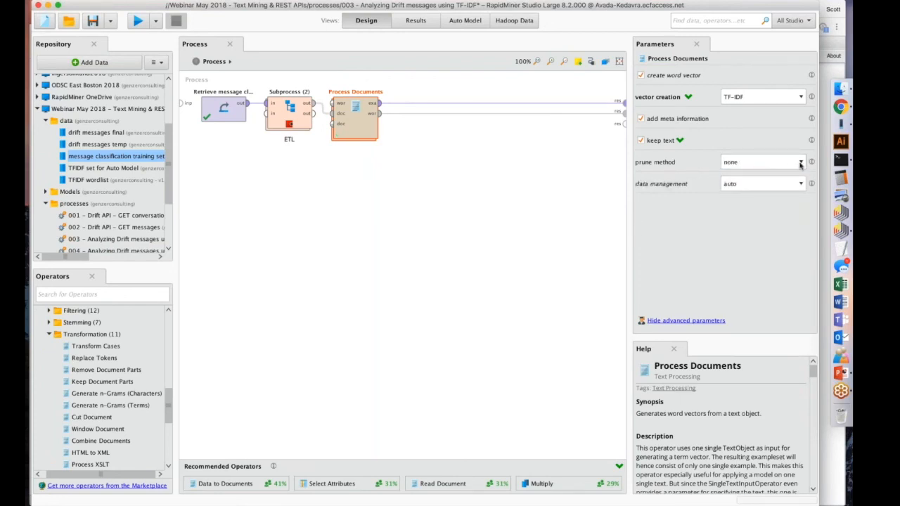
pyautogui.click(801, 163)
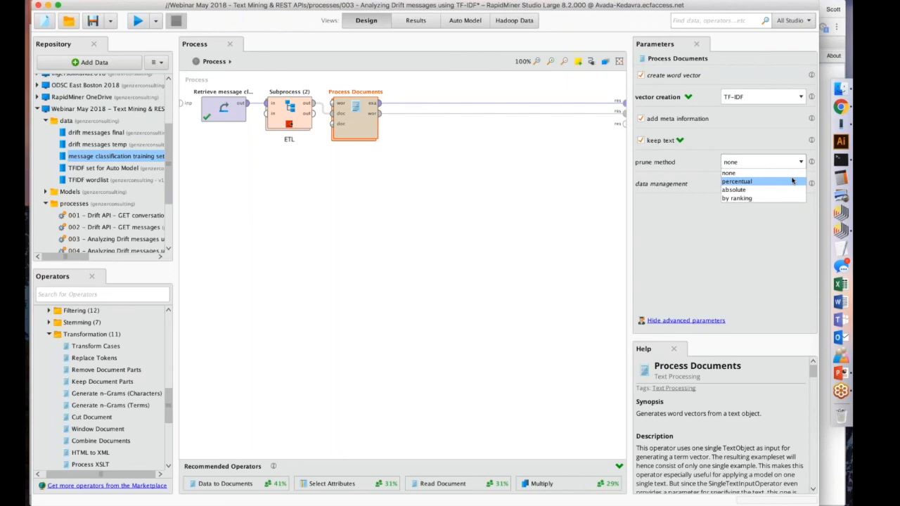
pyautogui.click(793, 182)
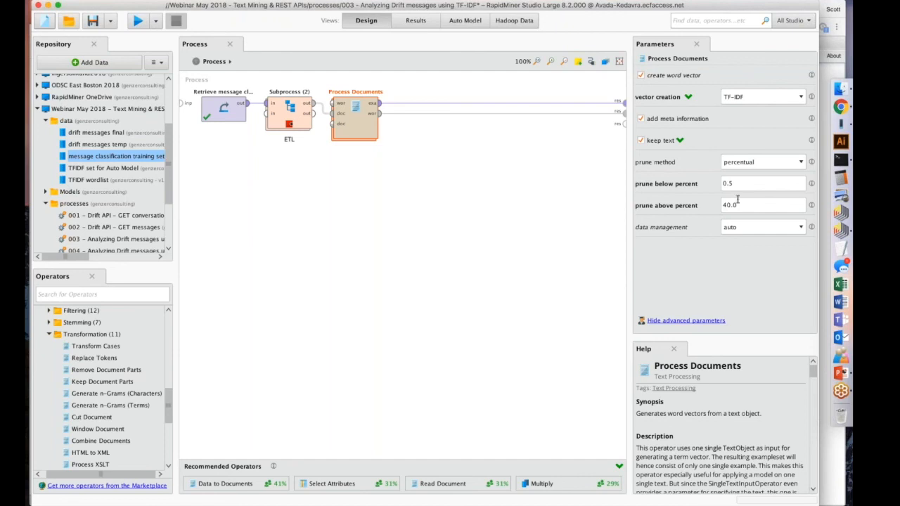
pyautogui.moveTo(812, 185)
# Examine the Process Documents example set, checking the n-gram text, the class column and the TF-IDF values of the word attributes.
pyautogui.click(411, 21)
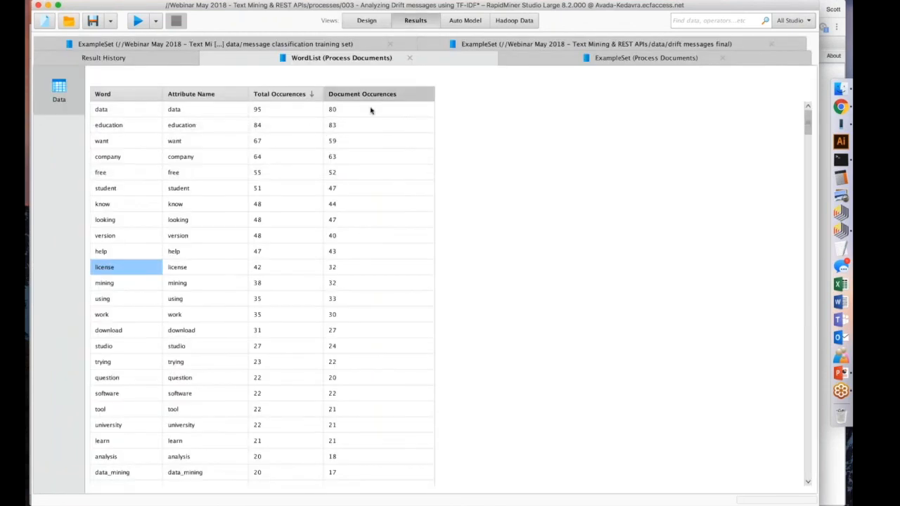
pyautogui.click(609, 59)
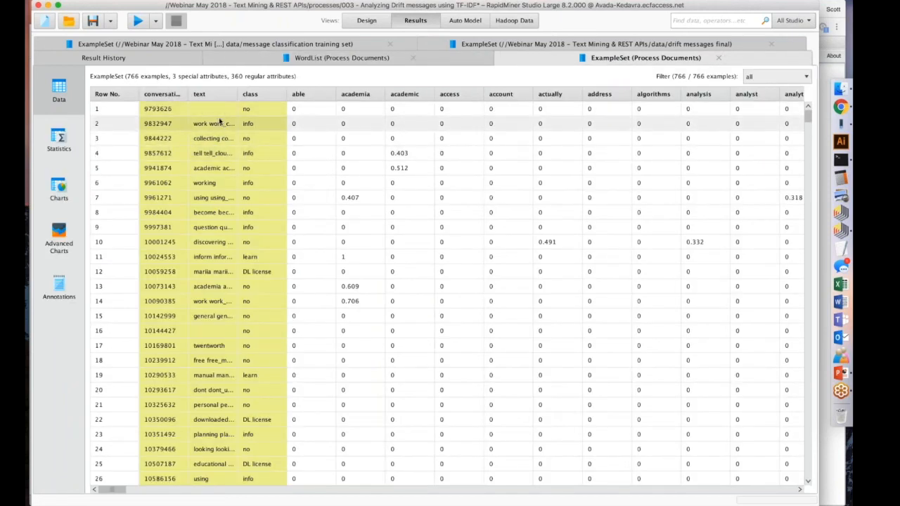
pyautogui.moveTo(238, 94); pyautogui.dragTo(326, 87)
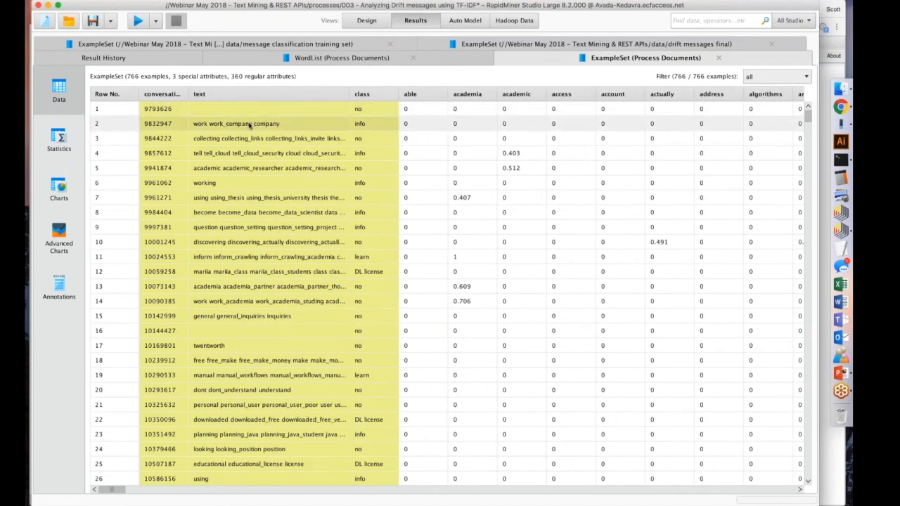
pyautogui.moveTo(349, 94); pyautogui.dragTo(245, 93)
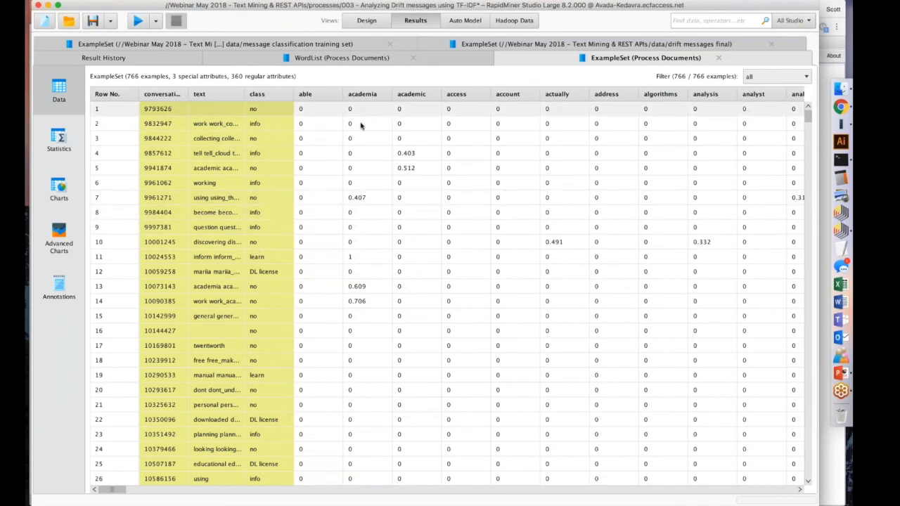
pyautogui.hscroll(3, 361, 126)
pyautogui.scroll(-1, 361, 125)
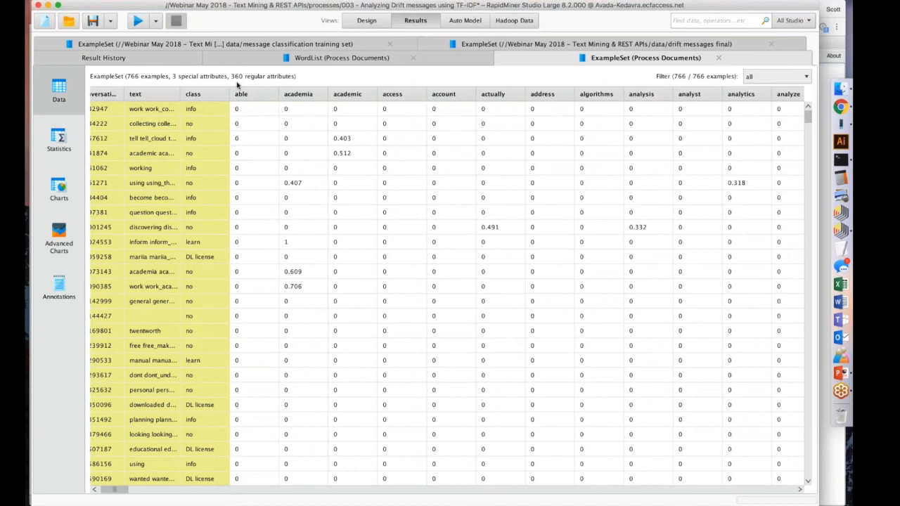
pyautogui.click(443, 123)
pyautogui.hscroll(5, 445, 121)
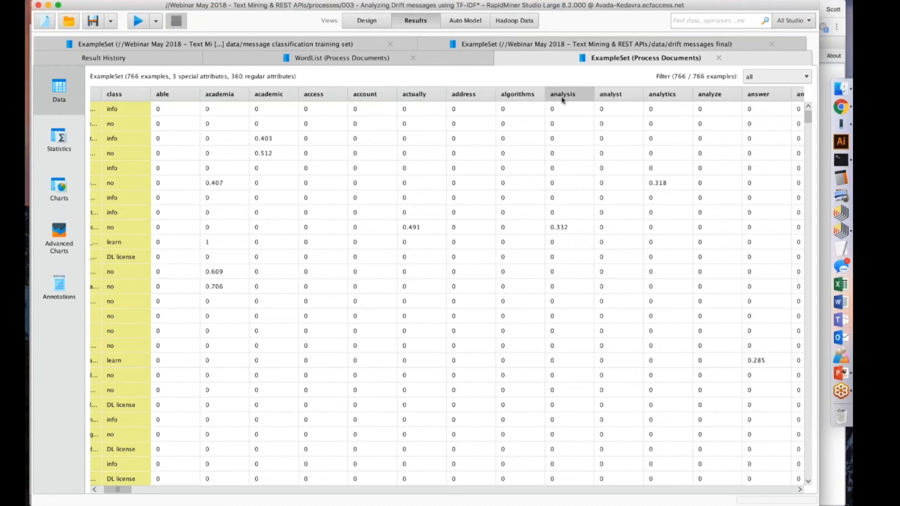
pyautogui.moveTo(562, 100)
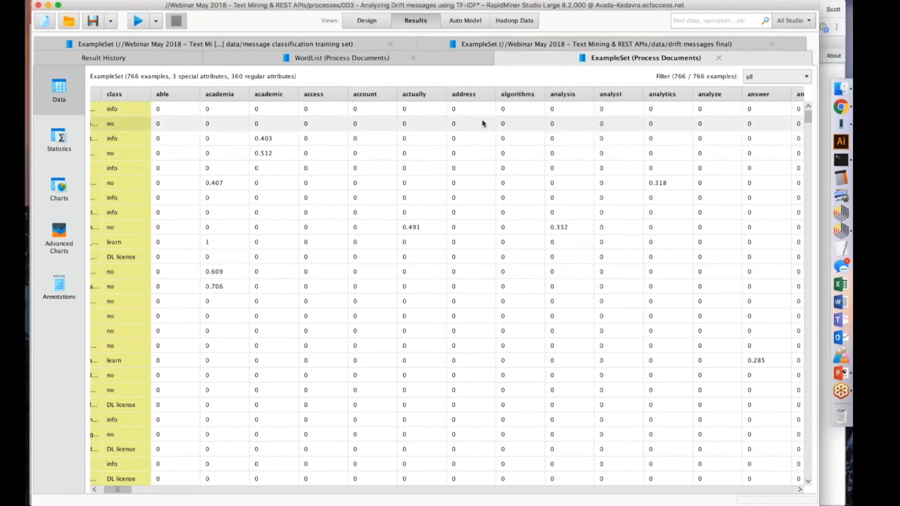
# Return to the process design, remove the breakpoint from the ETL subprocess and save the process.
pyautogui.click(376, 21)
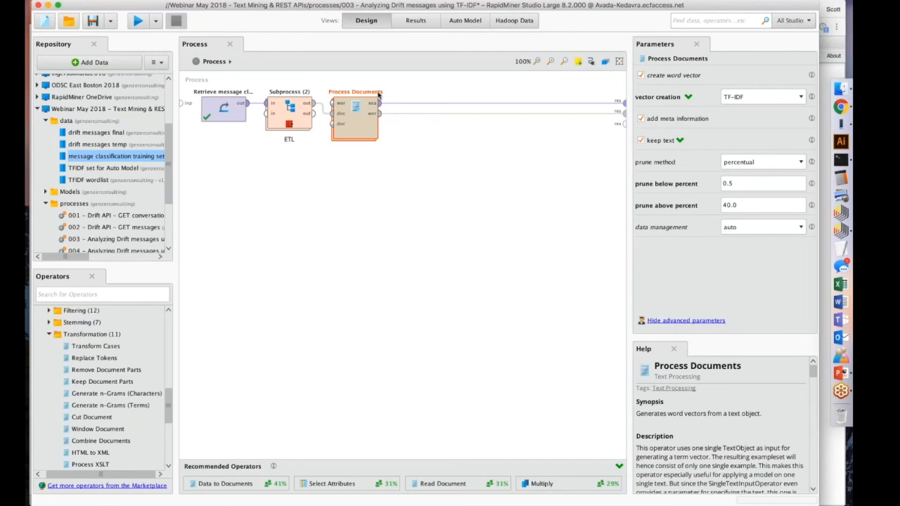
pyautogui.click(303, 114)
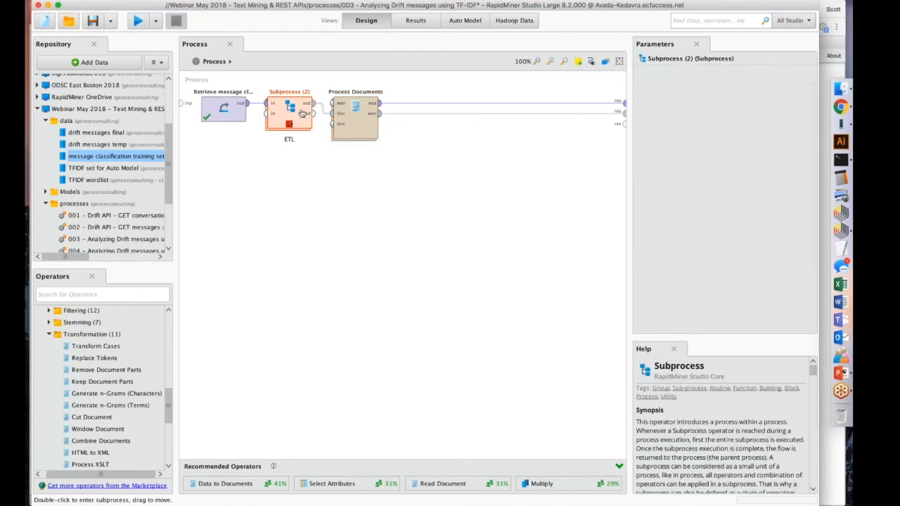
pyautogui.press('super+s')
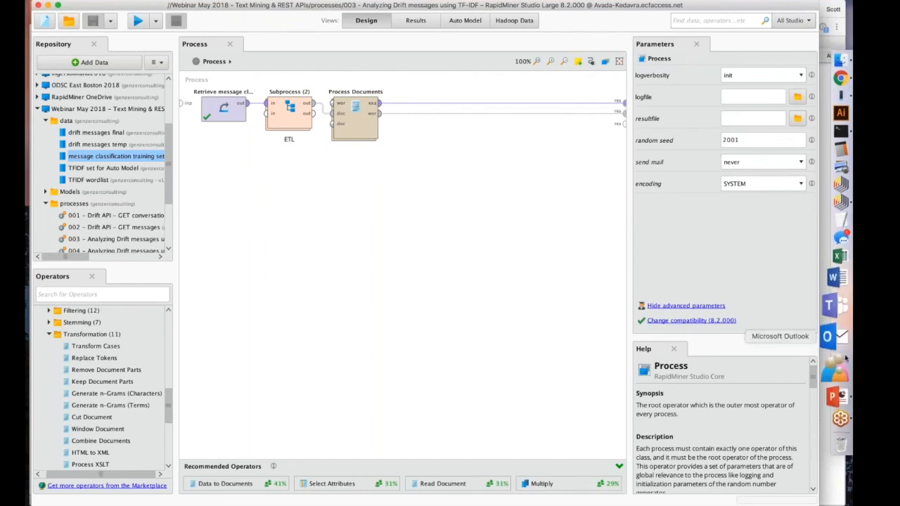
# Check the Demo slide in PowerPoint, switch back to RapidMiner and open process 004 for analyzing Drift messages using LDA Topic Analysis.
pyautogui.click(839, 373)
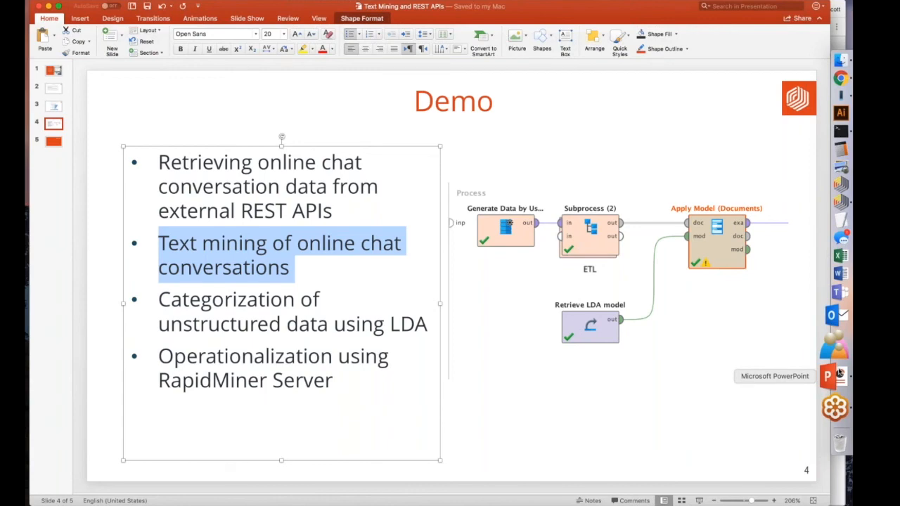
pyautogui.click(840, 208)
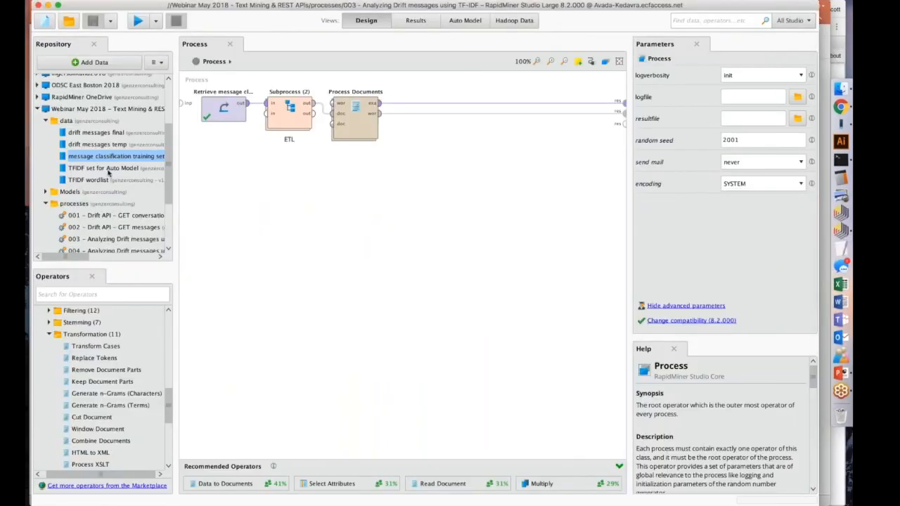
pyautogui.scroll(-1, 109, 176)
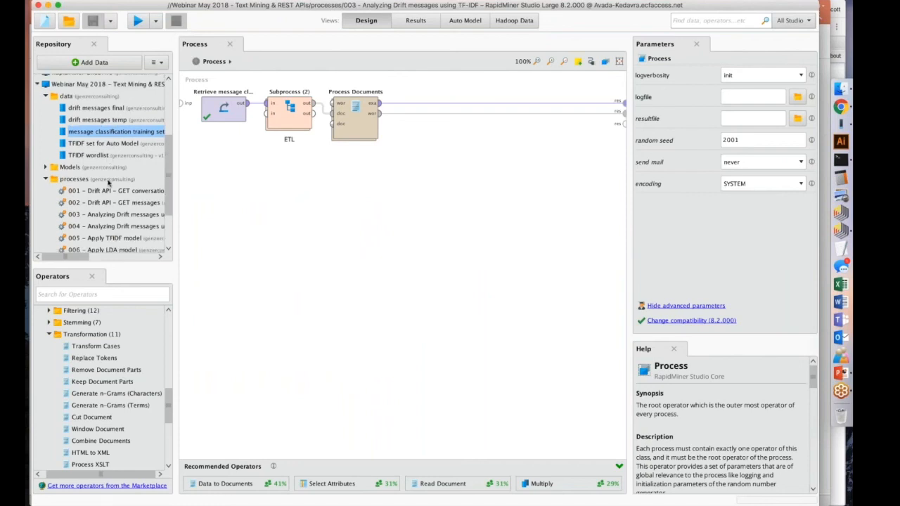
pyautogui.doubleClick(110, 226)
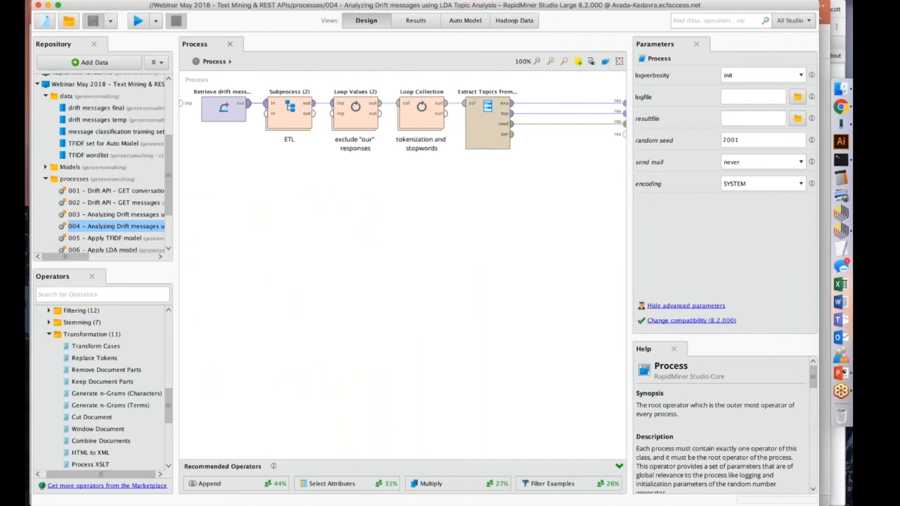
# Inspect the drift messages Retrieve, ETL Subprocess, Loop Values and Loop Collection operators of the LDA process in turn.
pyautogui.click(223, 109)
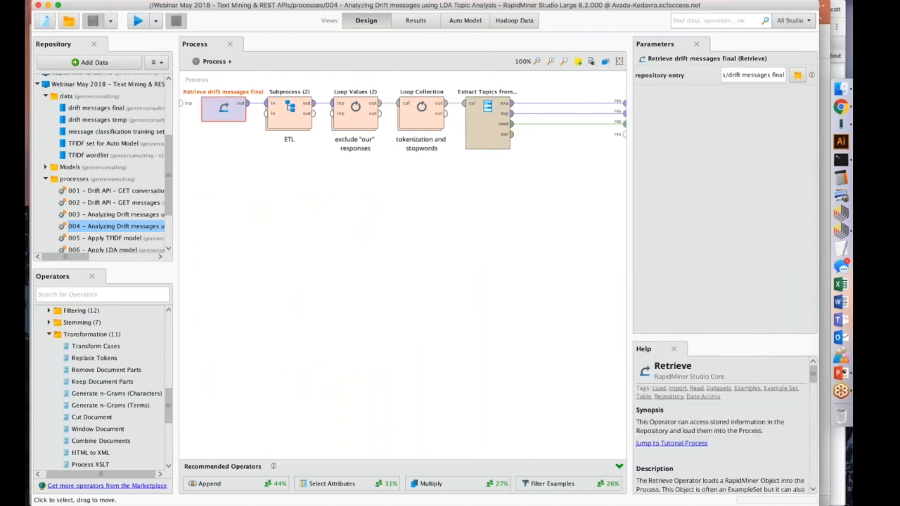
pyautogui.click(289, 116)
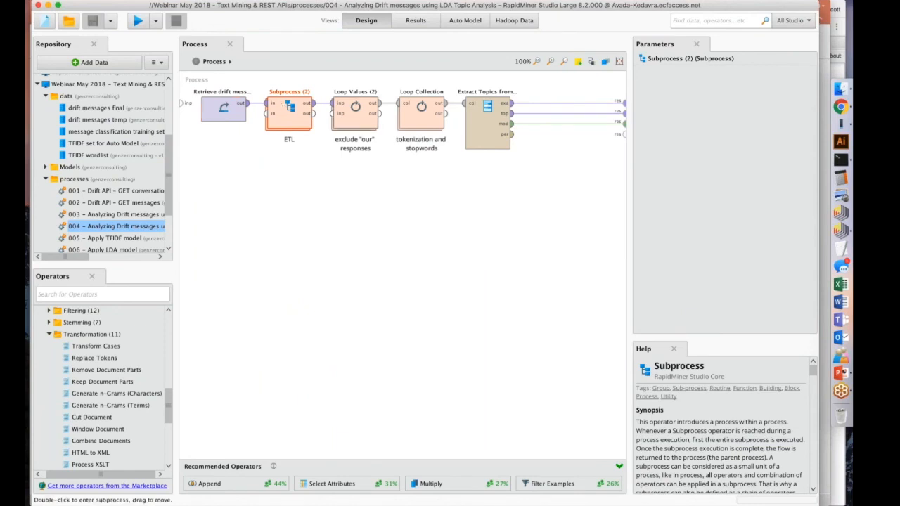
pyautogui.click(355, 116)
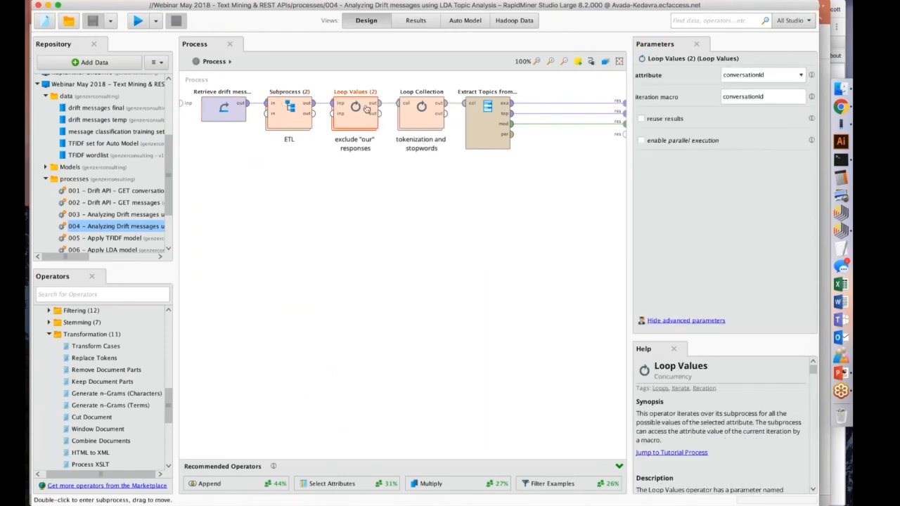
pyautogui.click(420, 115)
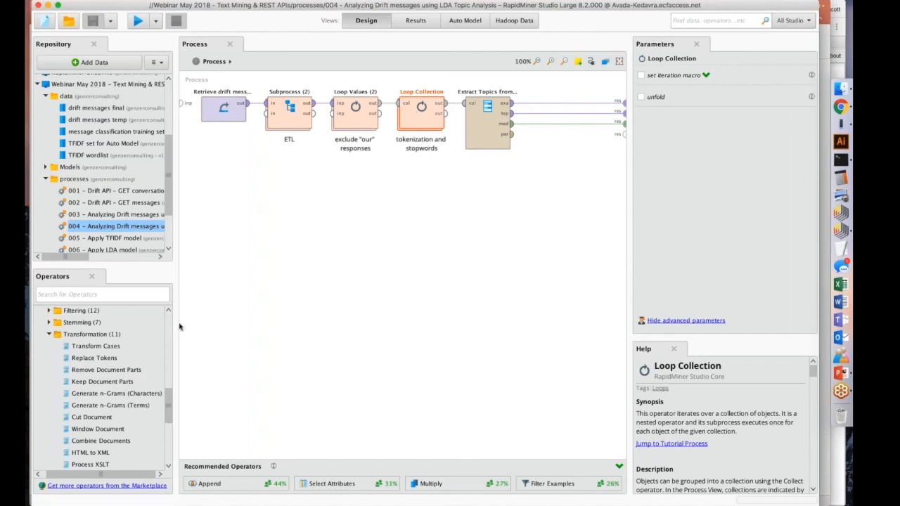
# Add a Process Documents operator to the LDA process, below Loop Collection.
pyautogui.scroll(-3, 85, 398)
pyautogui.scroll(-1, 85, 398)
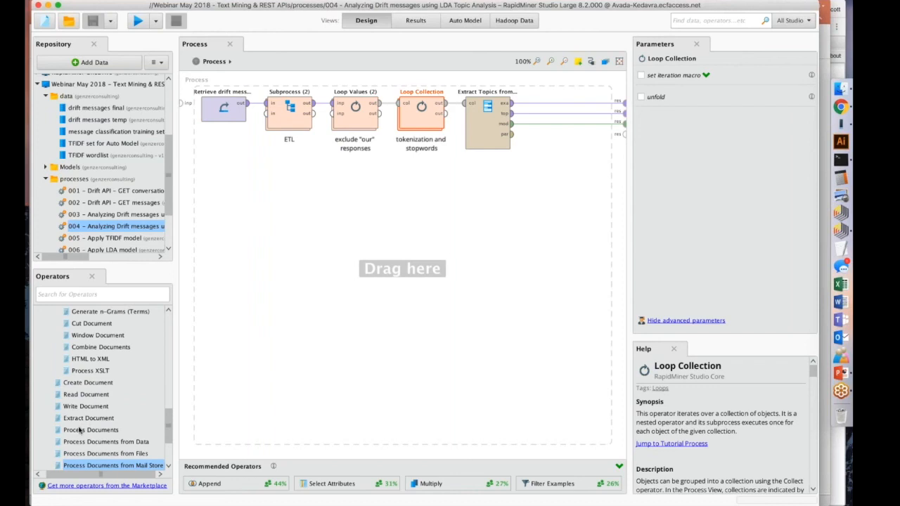
pyautogui.moveTo(80, 431); pyautogui.dragTo(416, 211)
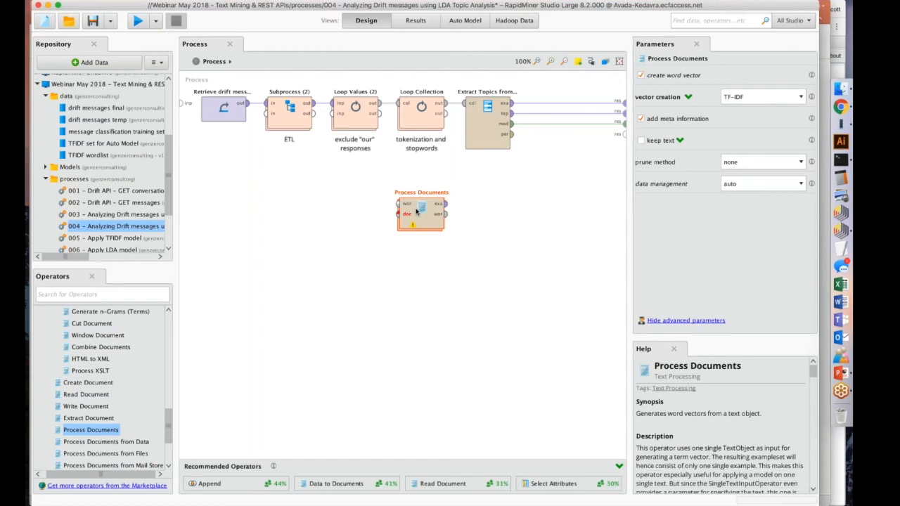
# Look inside the Process Documents operator, return to the main process and delete that operator.
pyautogui.doubleClick(416, 211)
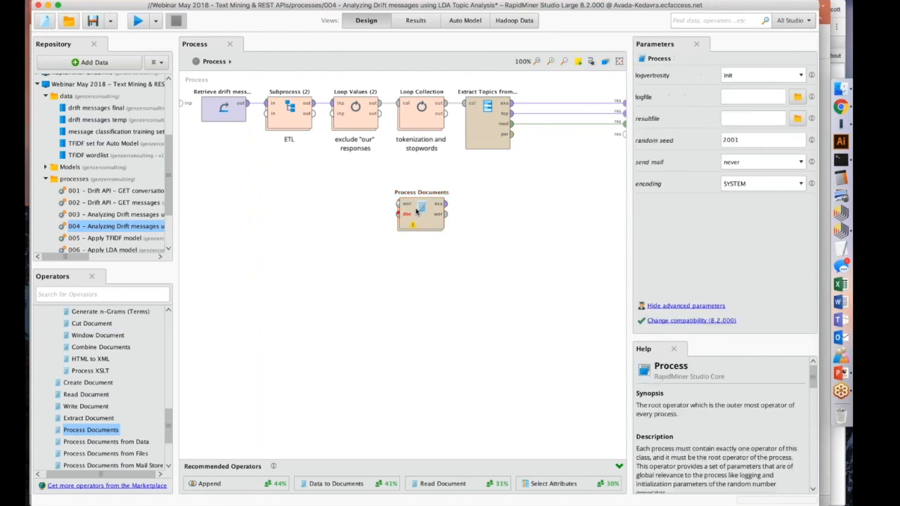
pyautogui.click(264, 312)
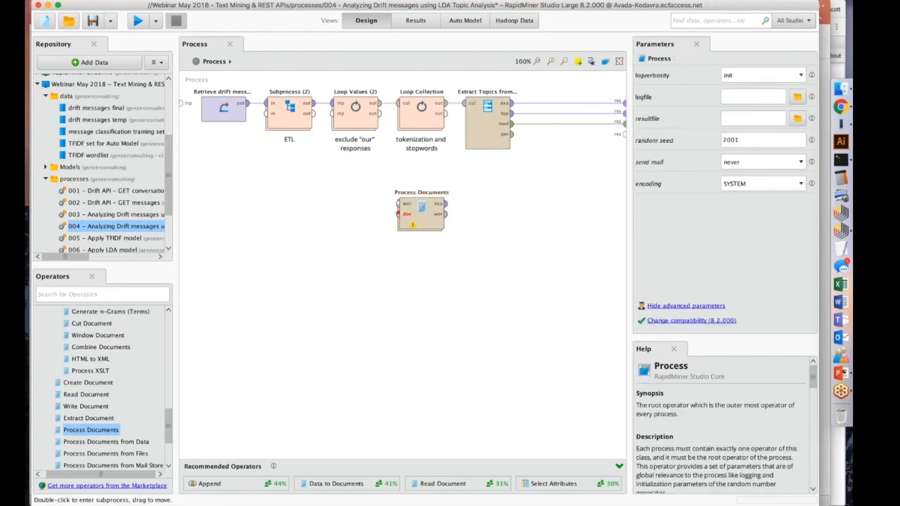
pyautogui.doubleClick(422, 211)
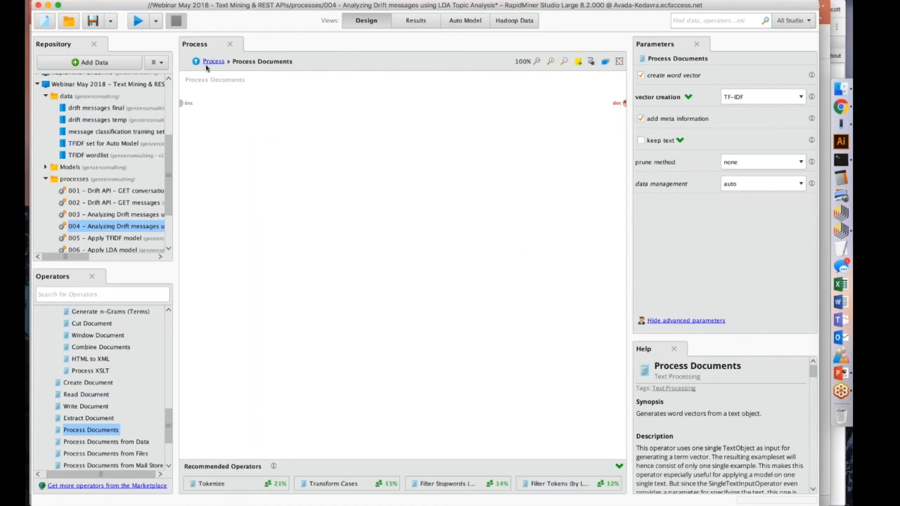
pyautogui.click(208, 62)
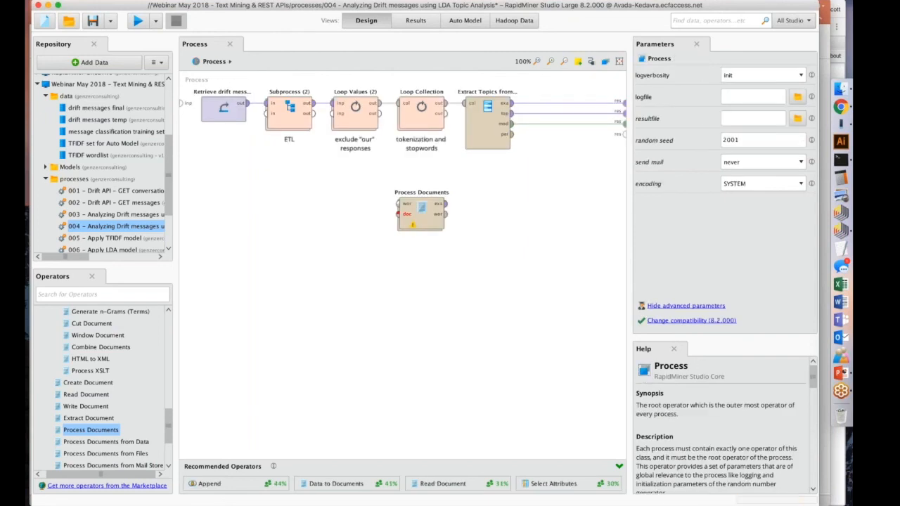
pyautogui.click(419, 208)
pyautogui.press('Delete')
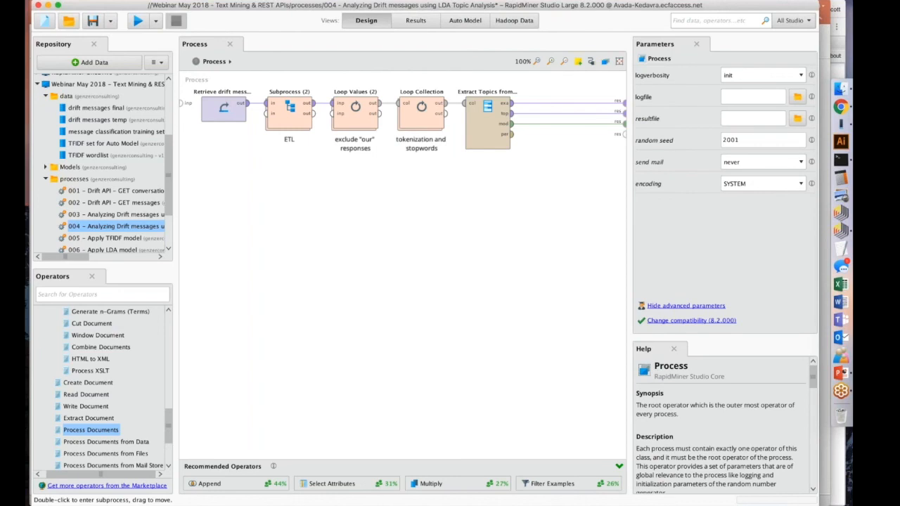
# Inspect the Transform Cases, Tokenize and Filter Stopwords (Dictionary) operators inside Loop Collection, and return to the main process.
pyautogui.click(484, 105)
pyautogui.click(420, 116)
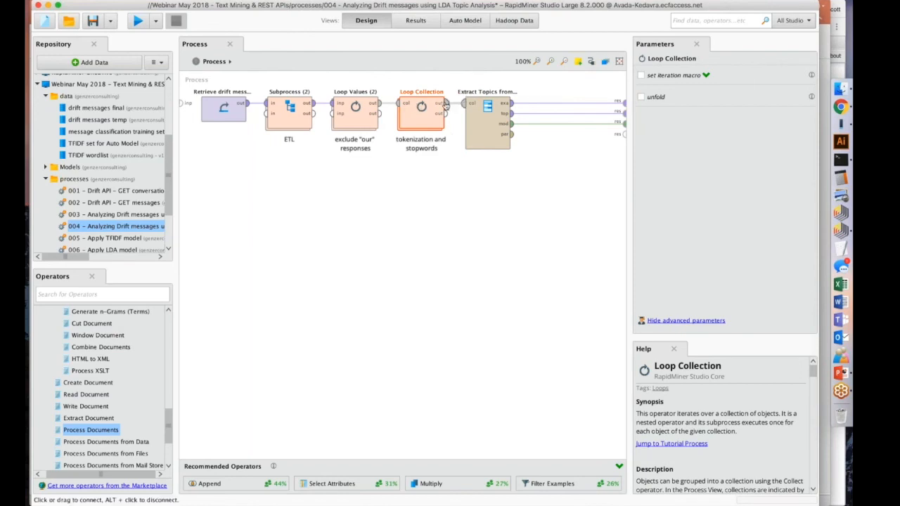
pyautogui.click(489, 112)
pyautogui.click(464, 168)
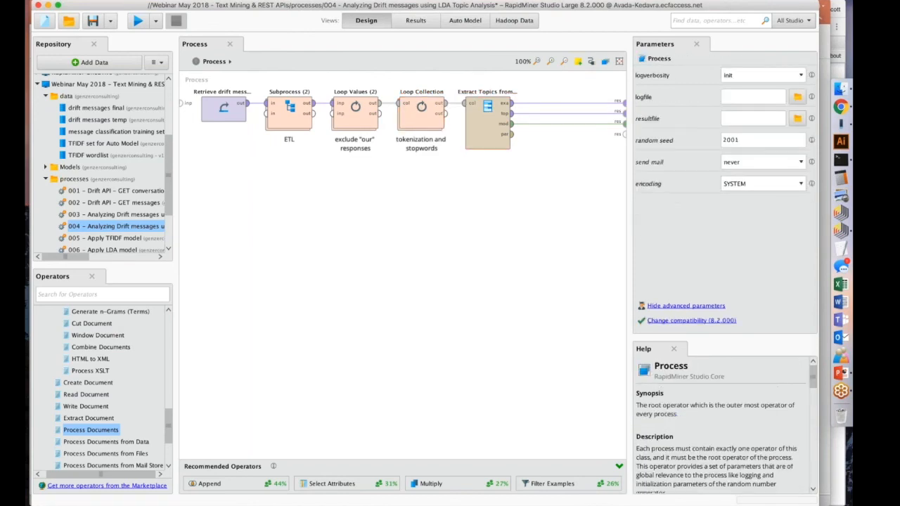
pyautogui.doubleClick(415, 116)
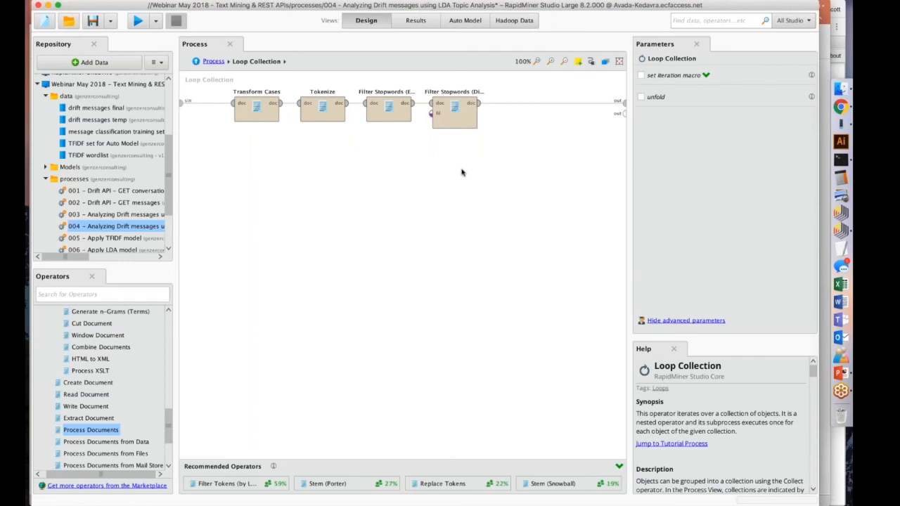
pyautogui.click(256, 111)
pyautogui.click(322, 111)
pyautogui.click(454, 112)
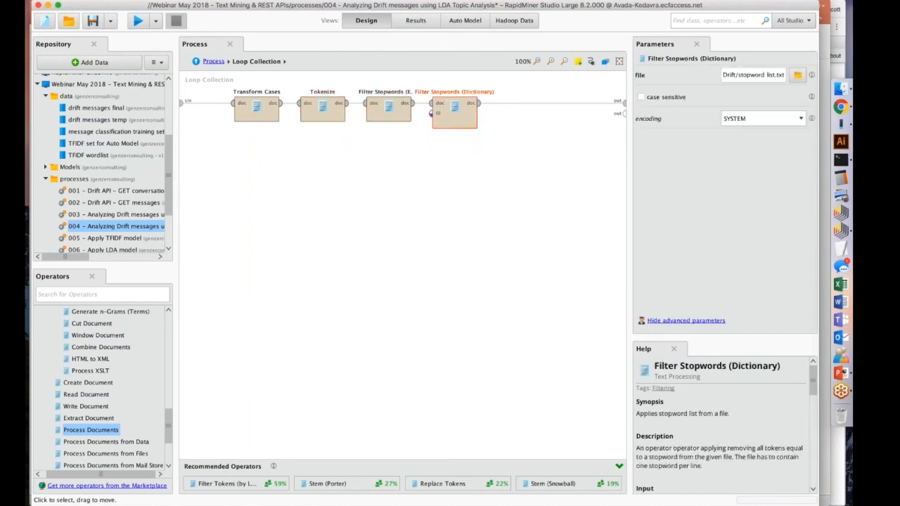
pyautogui.click(295, 176)
pyautogui.click(213, 61)
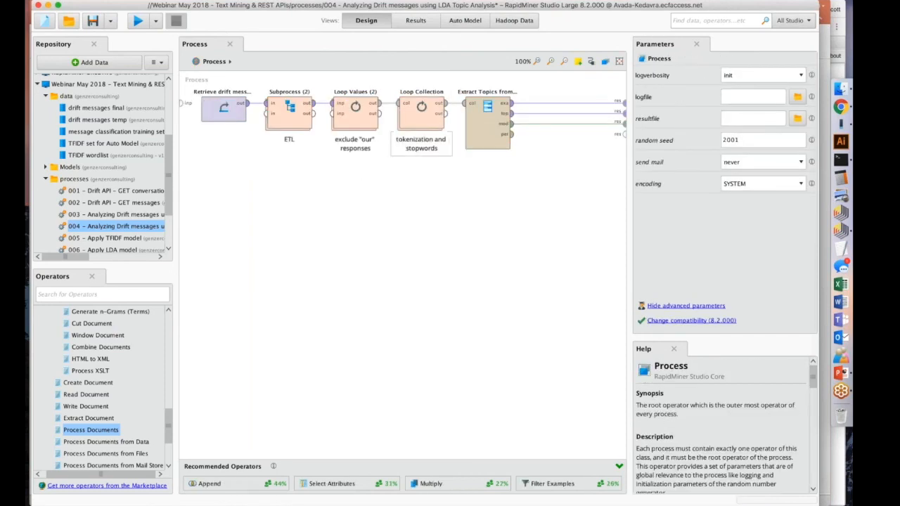
# Run the LDA process and check the number of topics parameter of the Extract Topics from Document (LDA) operator.
pyautogui.click(485, 120)
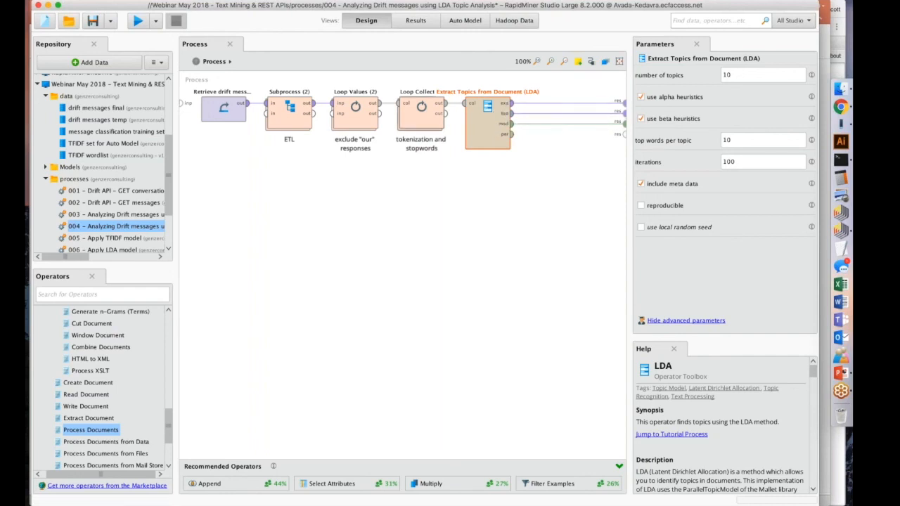
pyautogui.click(138, 21)
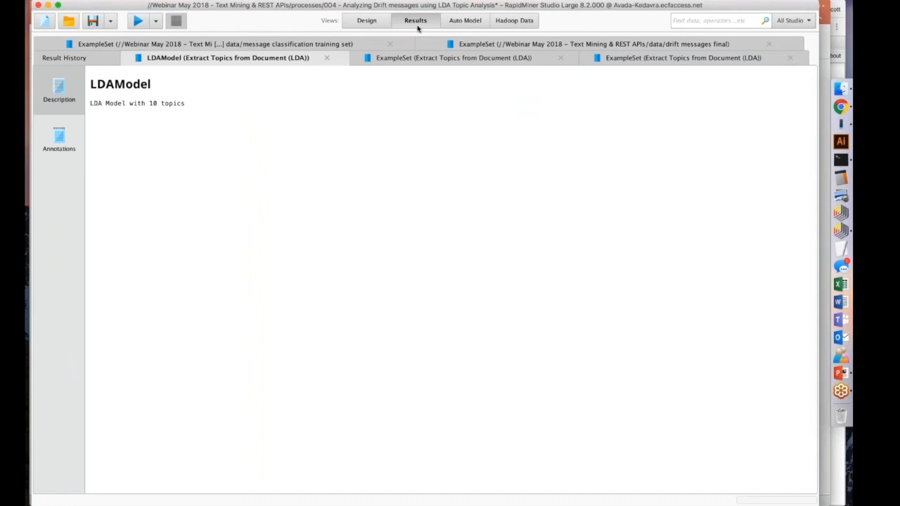
pyautogui.click(367, 21)
pyautogui.doubleClick(729, 75)
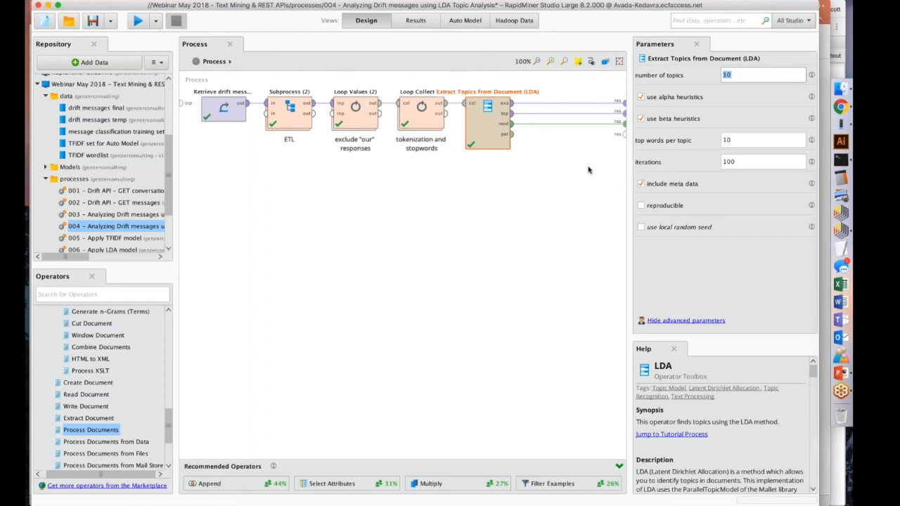
# Examine the LDA result table listing the words and weights for each topicId, from the first topic to the last.
pyautogui.click(412, 20)
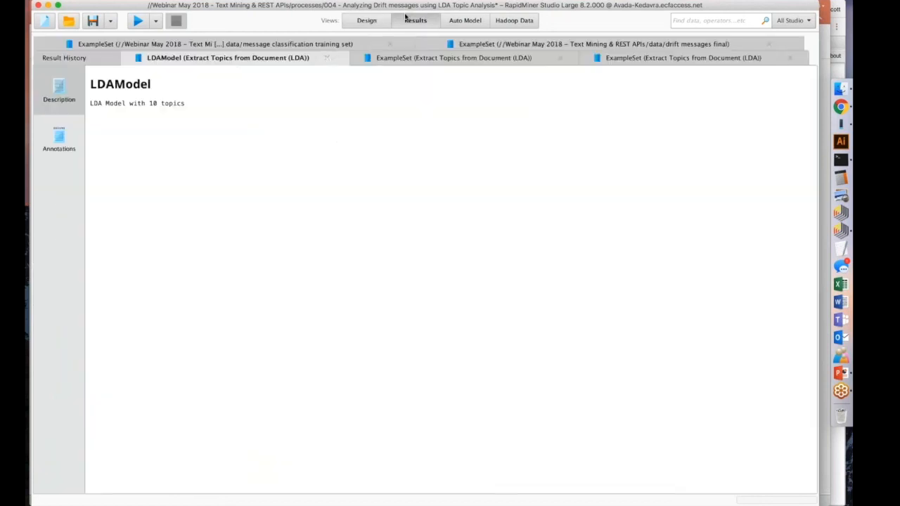
pyautogui.click(430, 59)
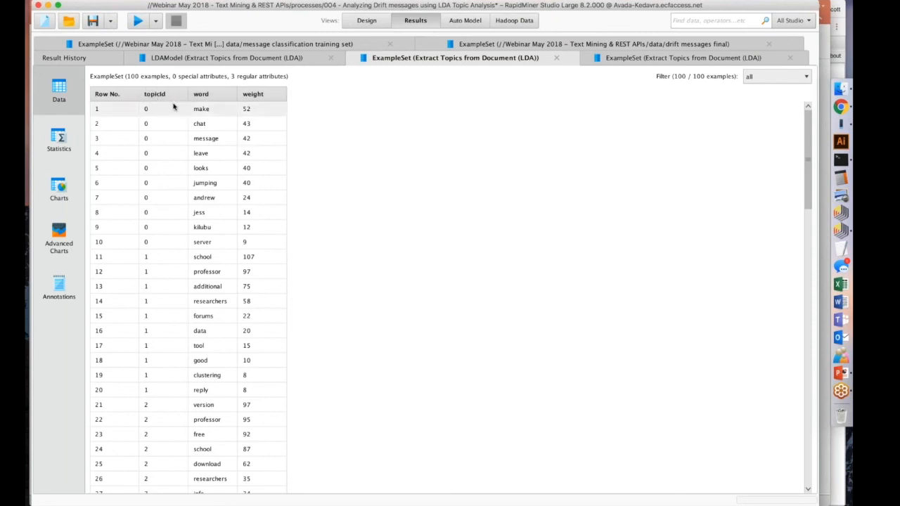
pyautogui.scroll(-1, 160, 244)
pyautogui.scroll(-20, 160, 244)
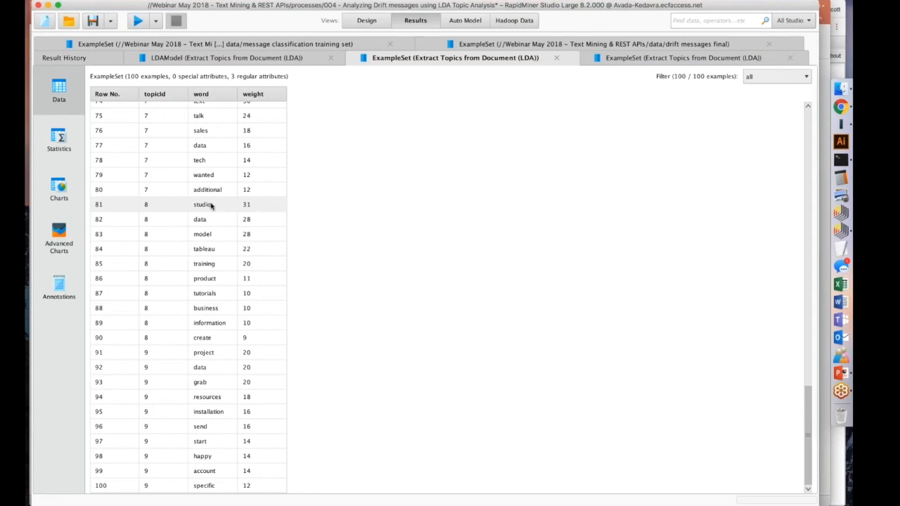
pyautogui.scroll(3, 212, 190)
pyautogui.scroll(4, 212, 184)
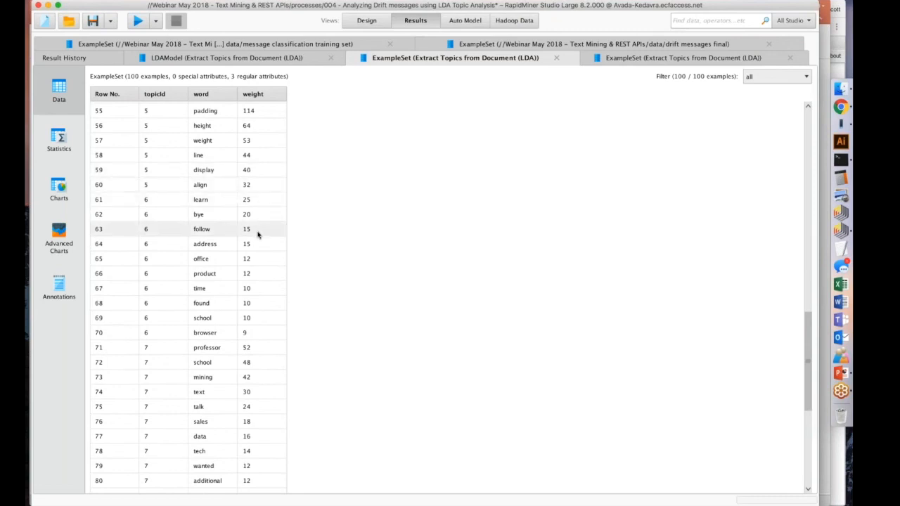
pyautogui.scroll(10, 258, 234)
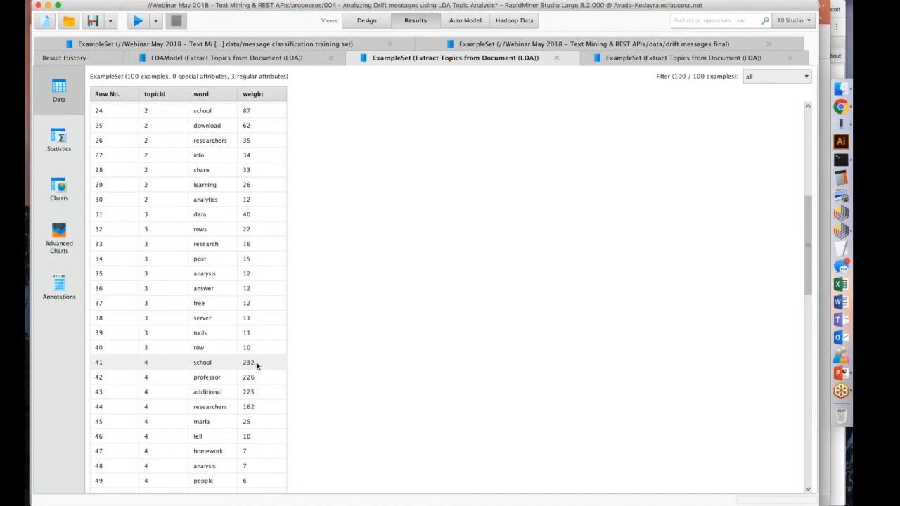
pyautogui.scroll(-1, 256, 411)
pyautogui.scroll(-5, 256, 412)
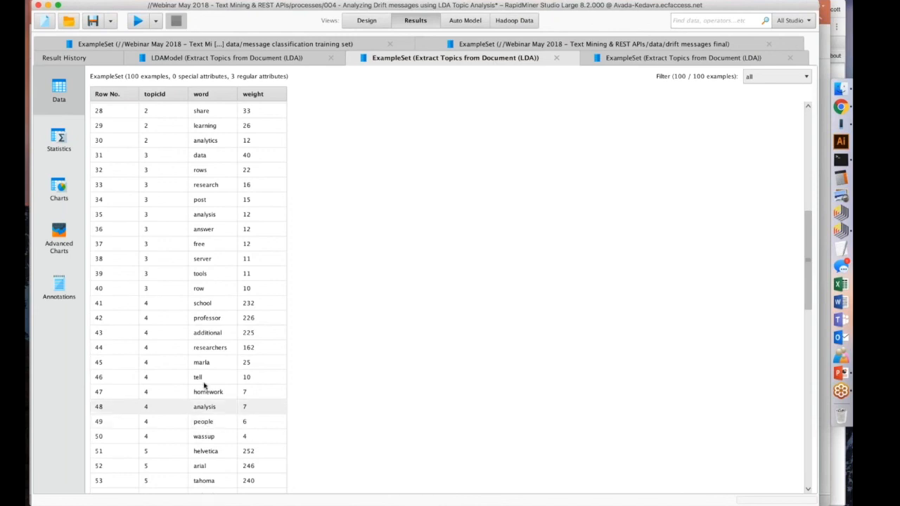
pyautogui.scroll(5, 204, 385)
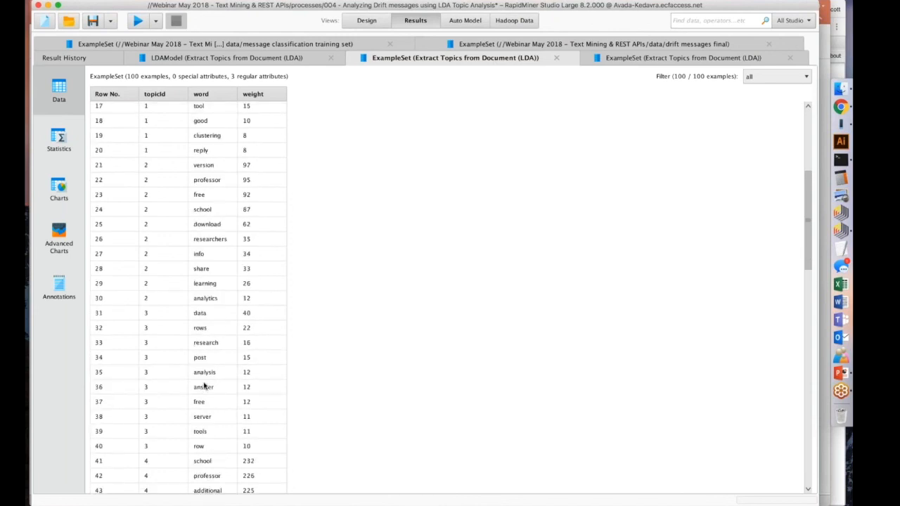
pyautogui.scroll(4, 204, 385)
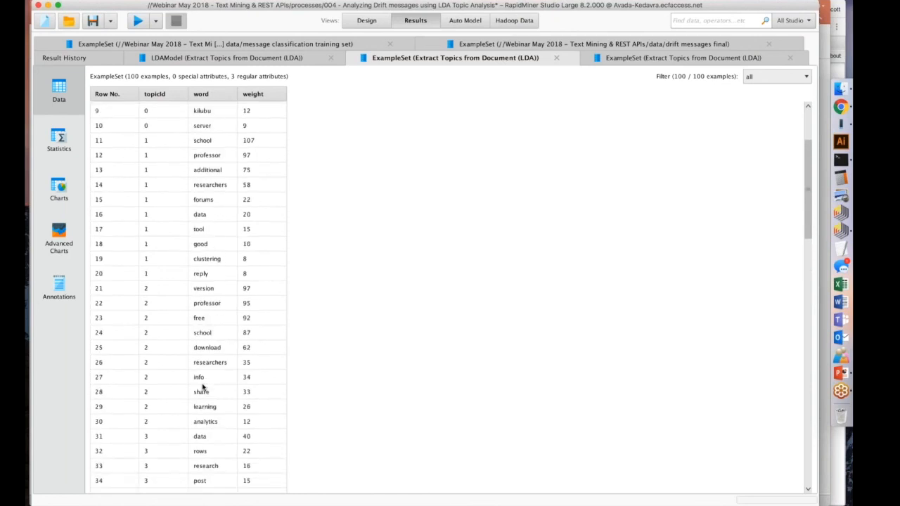
pyautogui.scroll(-1, 279, 189)
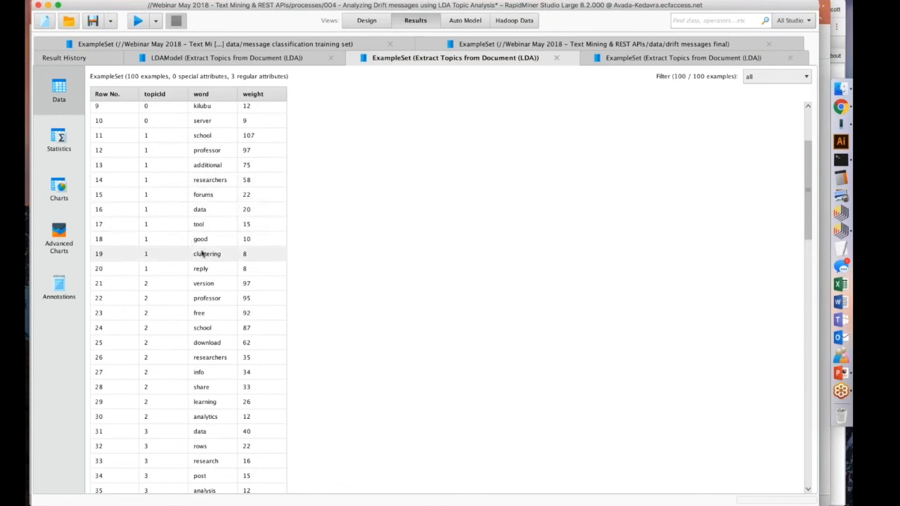
pyautogui.scroll(-6, 218, 259)
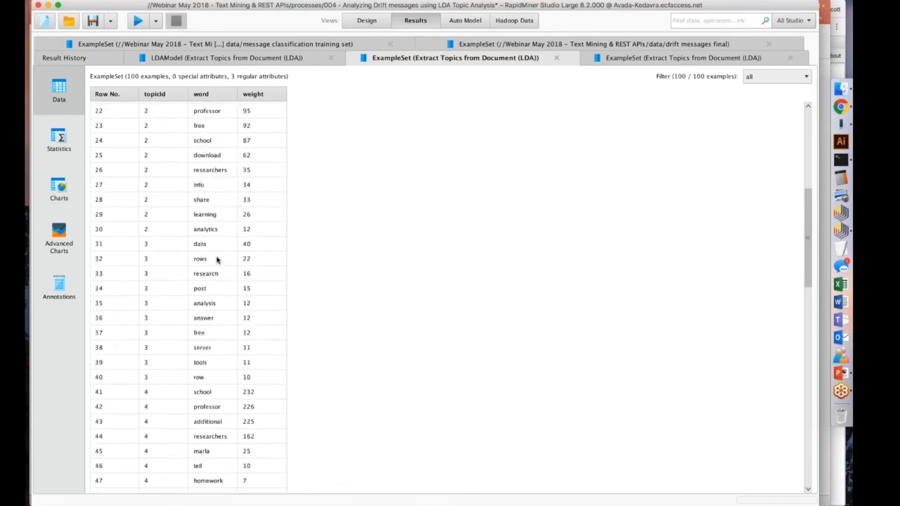
pyautogui.scroll(-7, 217, 259)
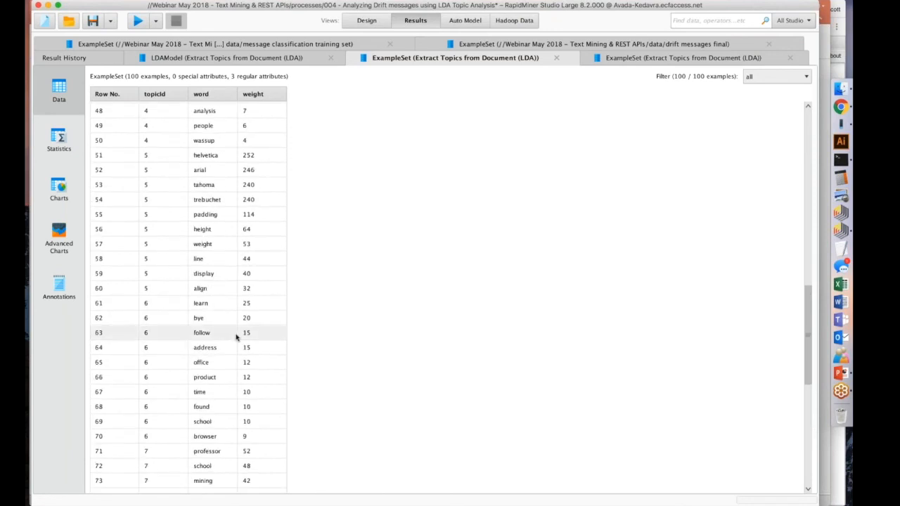
pyautogui.scroll(-3, 239, 316)
pyautogui.scroll(-2, 237, 337)
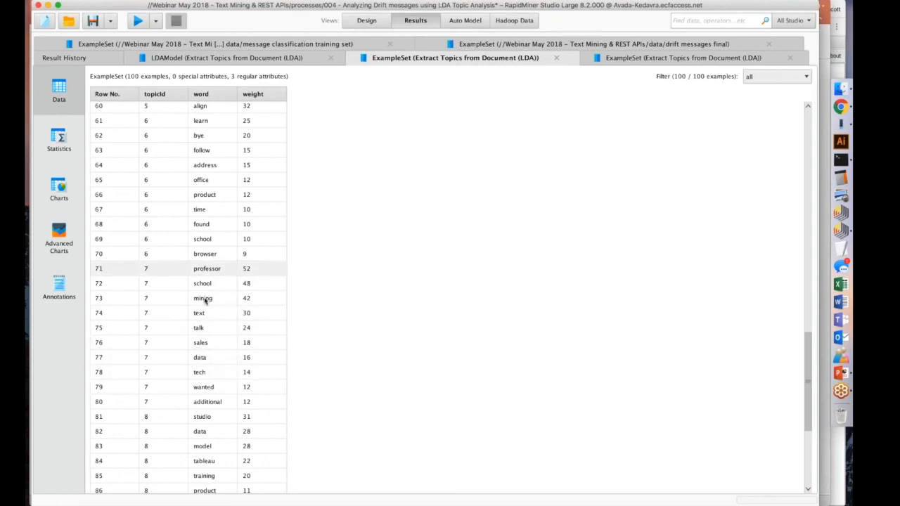
pyautogui.scroll(-1, 205, 378)
pyautogui.scroll(-3, 208, 366)
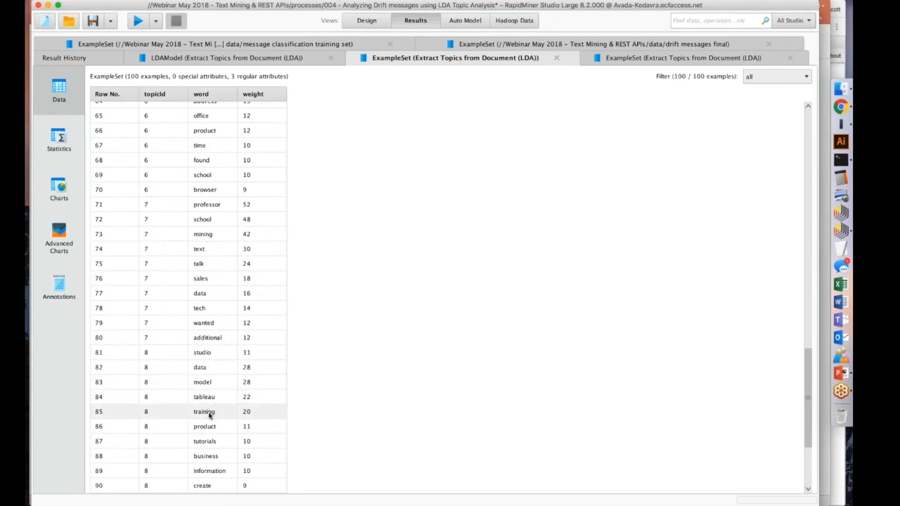
pyautogui.scroll(-7, 206, 455)
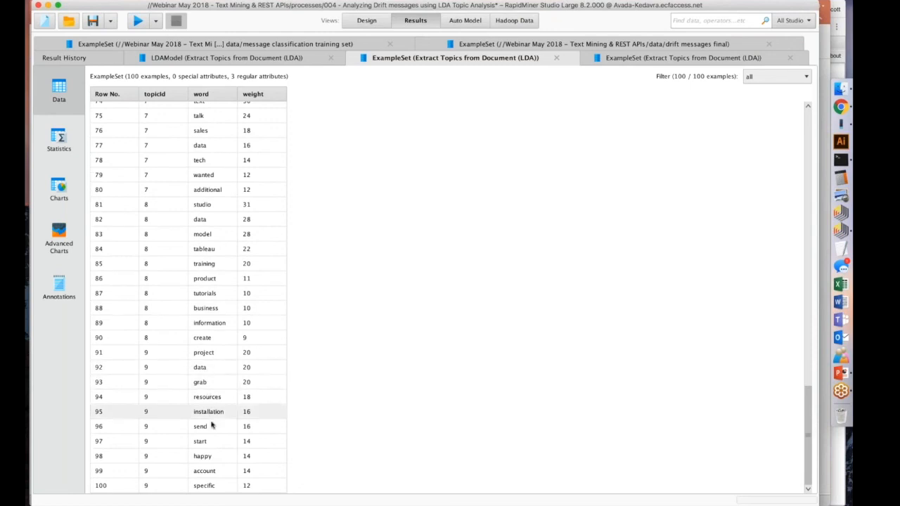
# Return to the process design and check the explanations of the LDA operator's use alpha heuristics and use beta heuristics parameters.
pyautogui.click(366, 21)
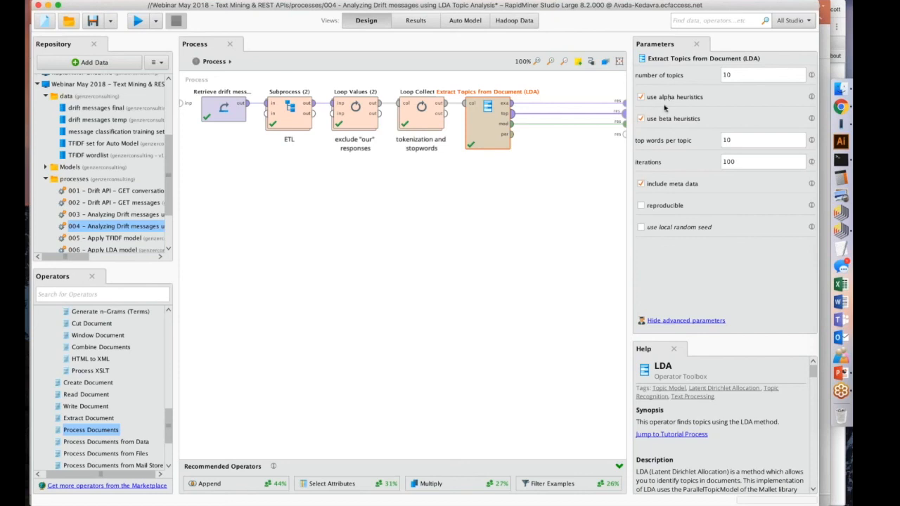
pyautogui.moveTo(812, 98)
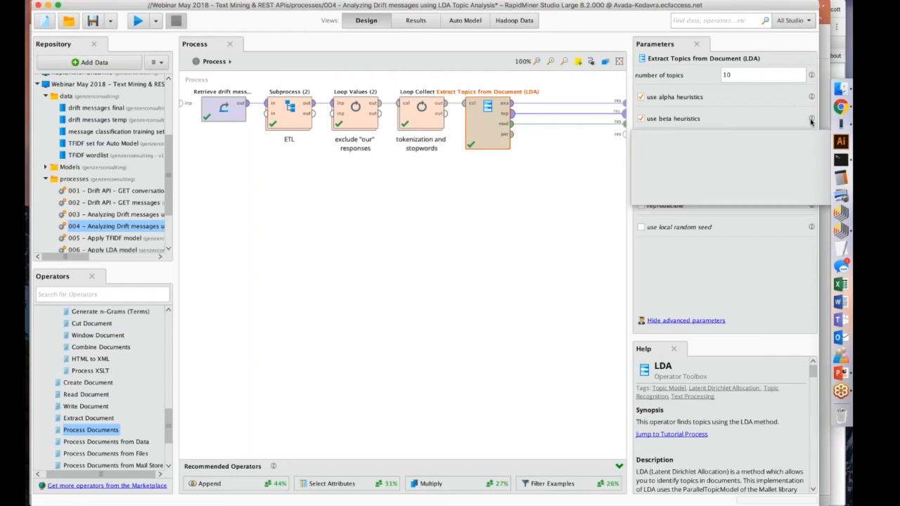
pyautogui.moveTo(811, 121)
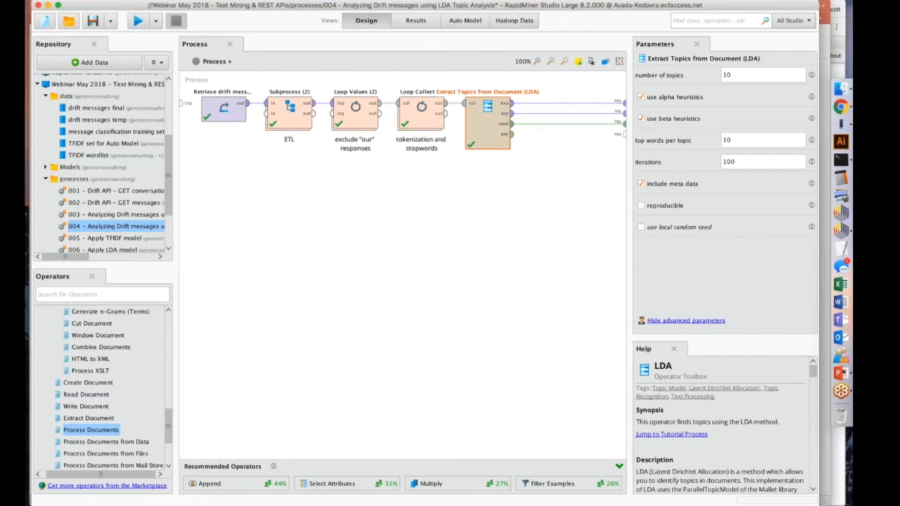
# Return to the LDA results and look through the topic words and weights again down to the last row.
pyautogui.click(424, 24)
pyautogui.scroll(20, 228, 119)
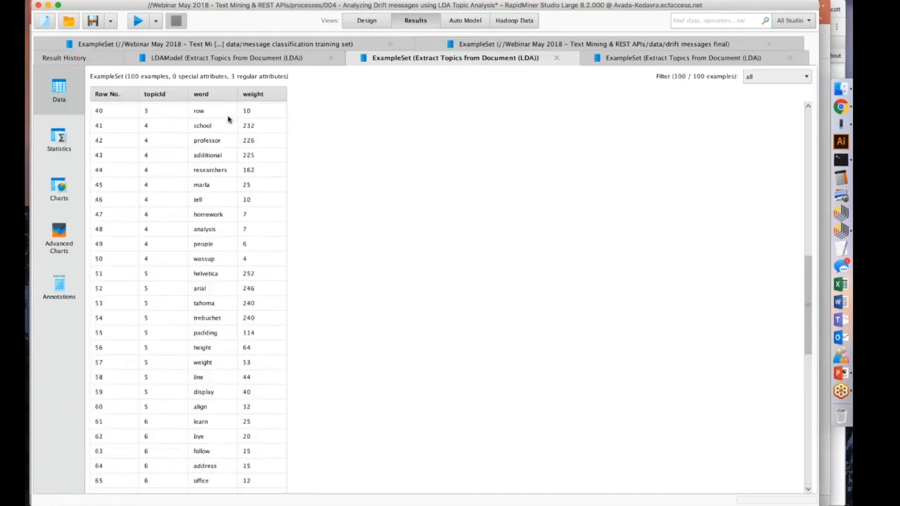
pyautogui.scroll(-5, 225, 121)
pyautogui.scroll(-20, 225, 121)
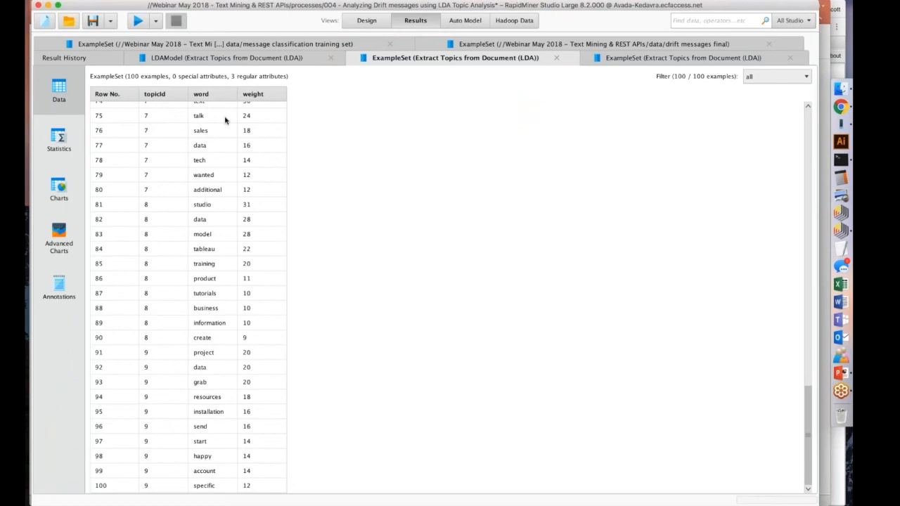
# Check the LDA operator in the process design and open its results table with per-document topic predictions and confidences.
pyautogui.click(365, 21)
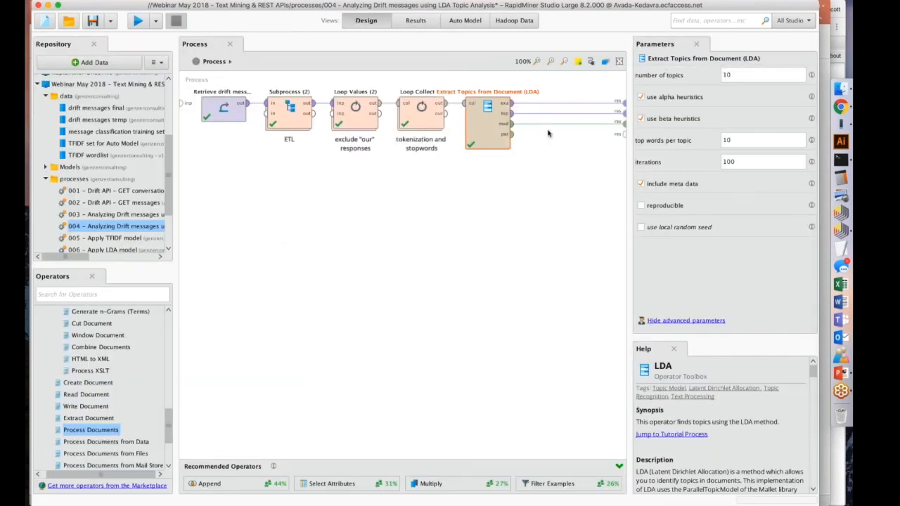
pyautogui.click(412, 23)
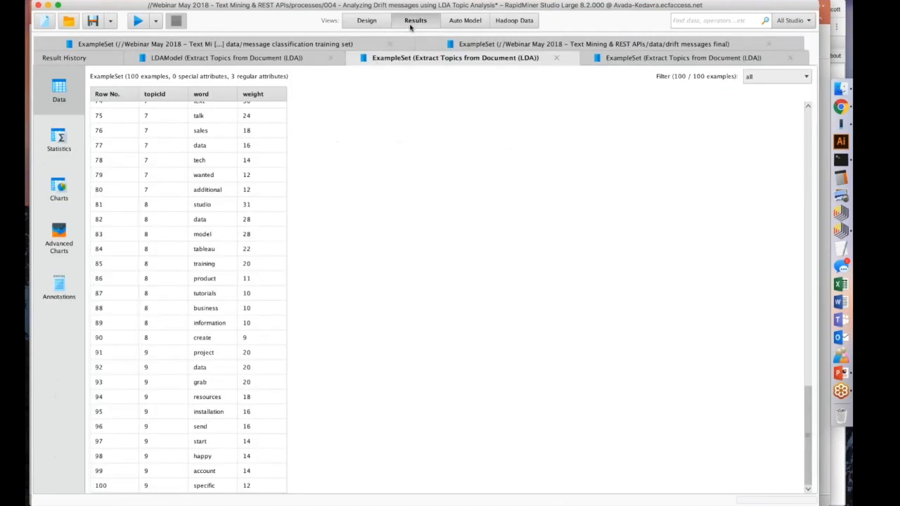
pyautogui.click(625, 58)
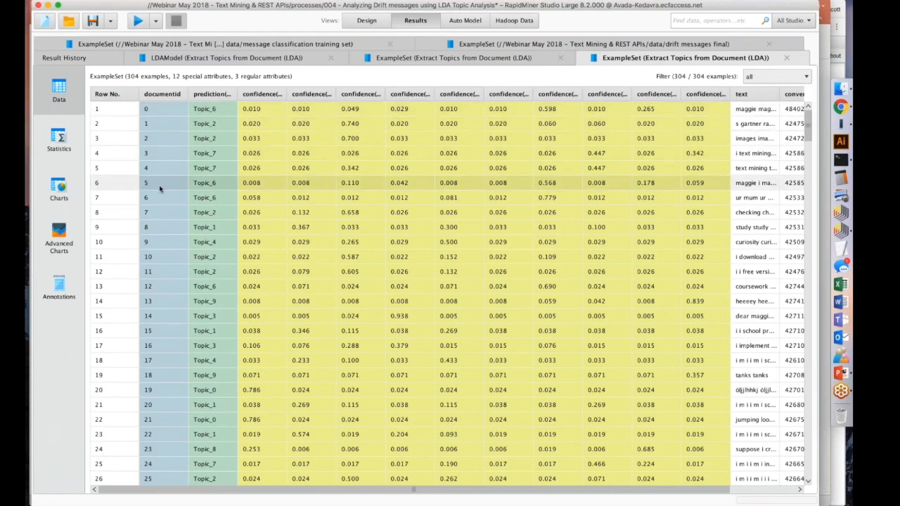
# Widen the prediction(Topic) column of the per-document results and look up the words and weights of topic 2 in the topic table.
pyautogui.click(155, 214)
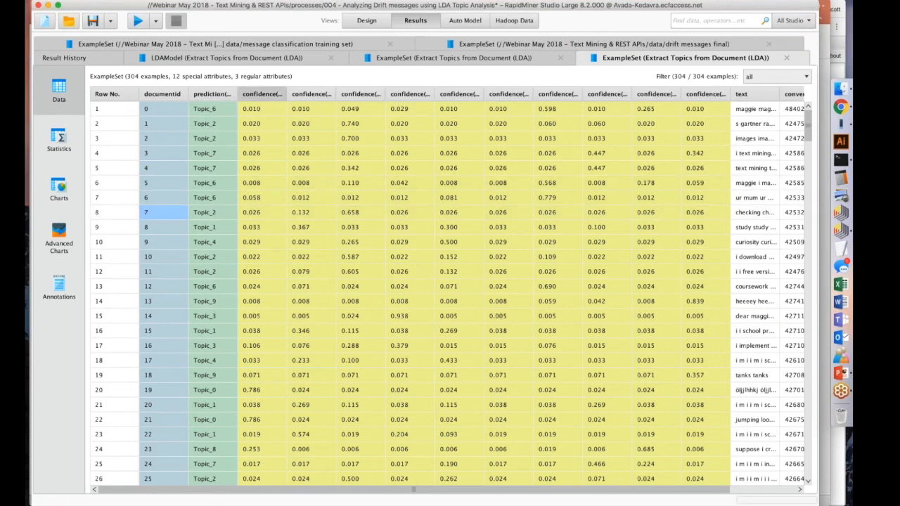
pyautogui.moveTo(238, 94); pyautogui.dragTo(262, 94)
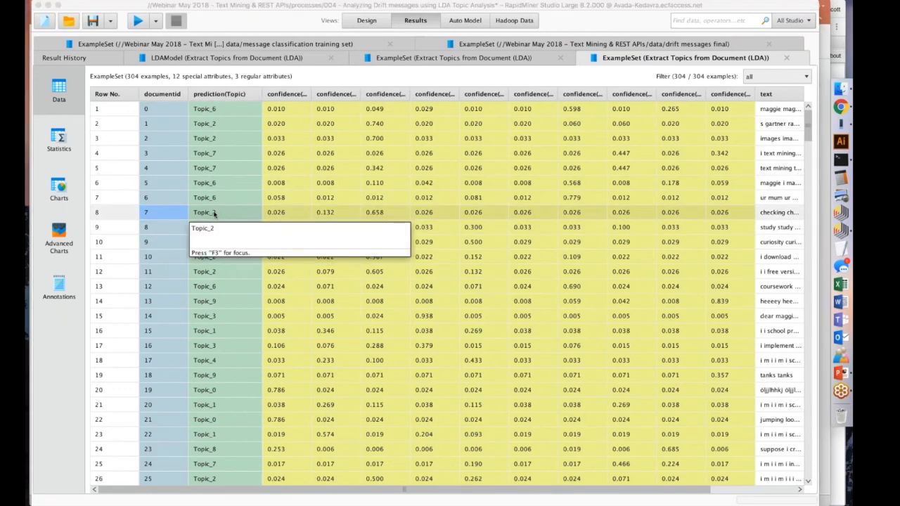
pyautogui.click(251, 59)
pyautogui.click(393, 60)
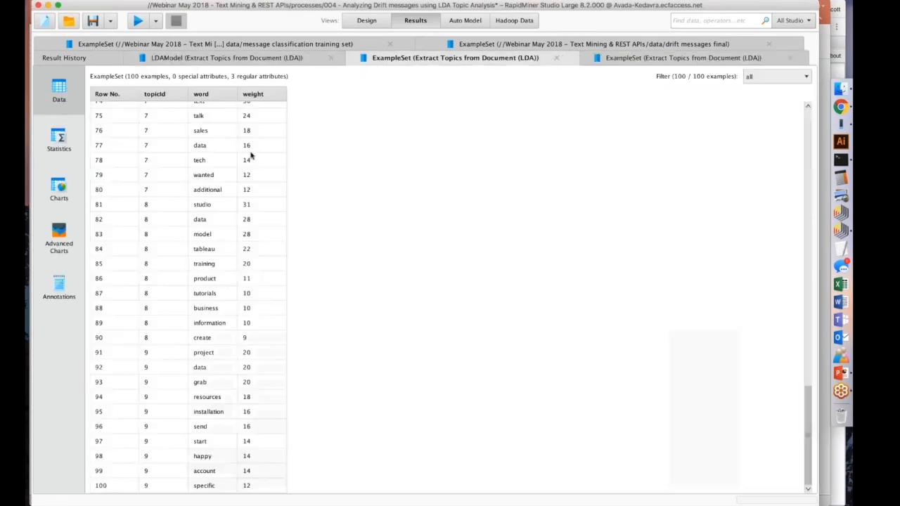
pyautogui.scroll(10, 181, 186)
pyautogui.scroll(3, 181, 186)
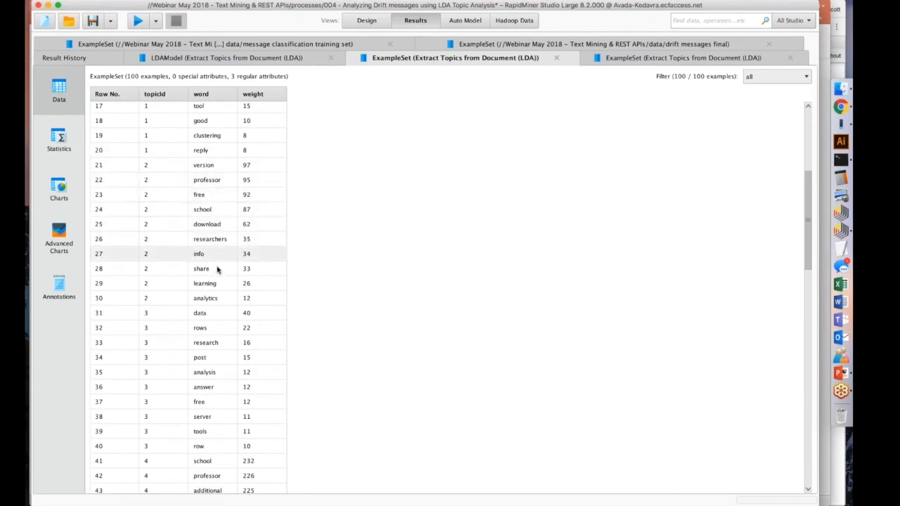
# Compare the predicted topics of documents 7 to 9 with their confidences, widening the confidence(Topic_1) and confidence(Topic_2) columns.
pyautogui.click(683, 57)
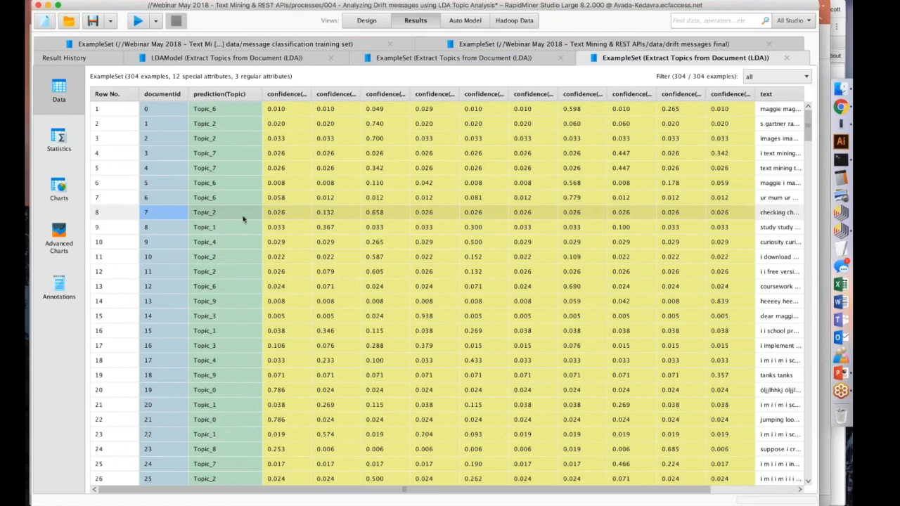
pyautogui.click(328, 217)
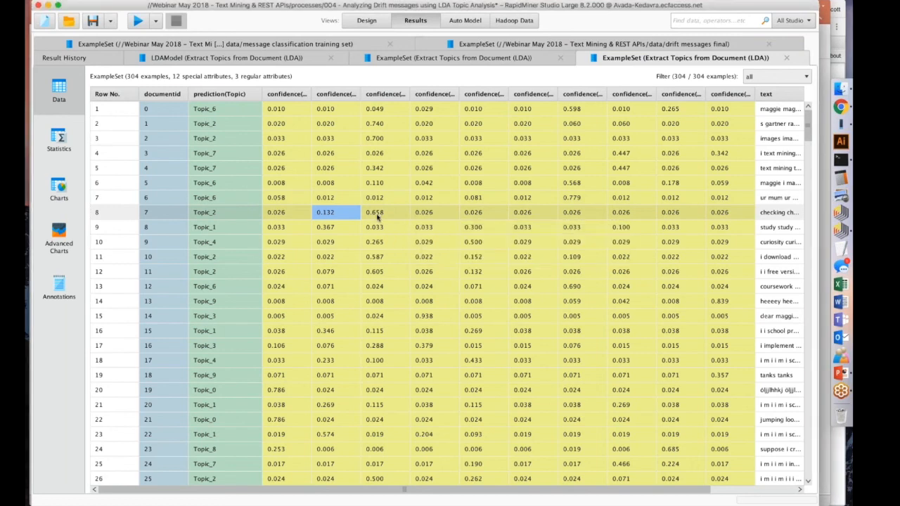
pyautogui.click(377, 212)
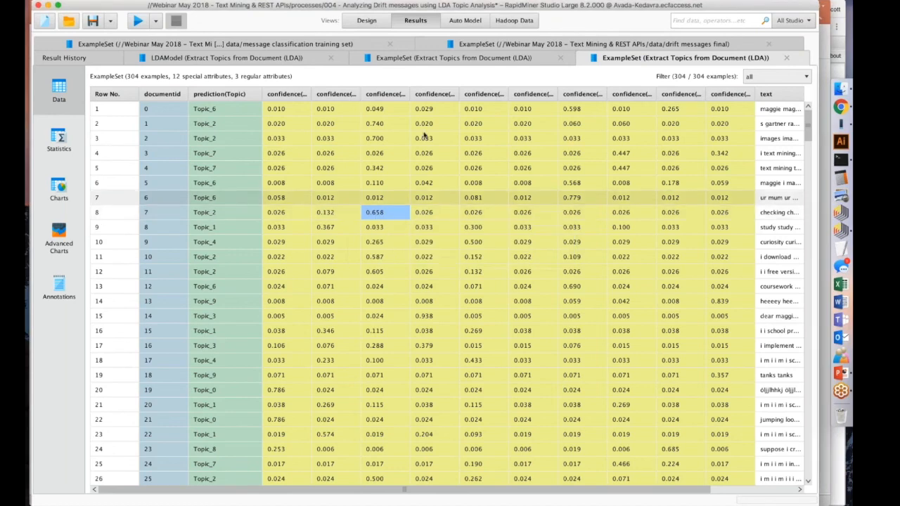
pyautogui.moveTo(411, 94); pyautogui.dragTo(443, 94)
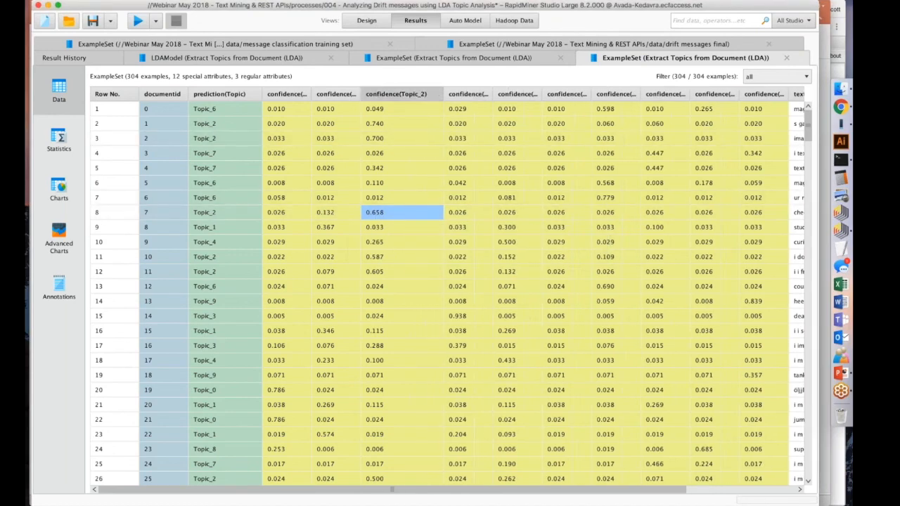
pyautogui.moveTo(362, 94); pyautogui.dragTo(405, 94)
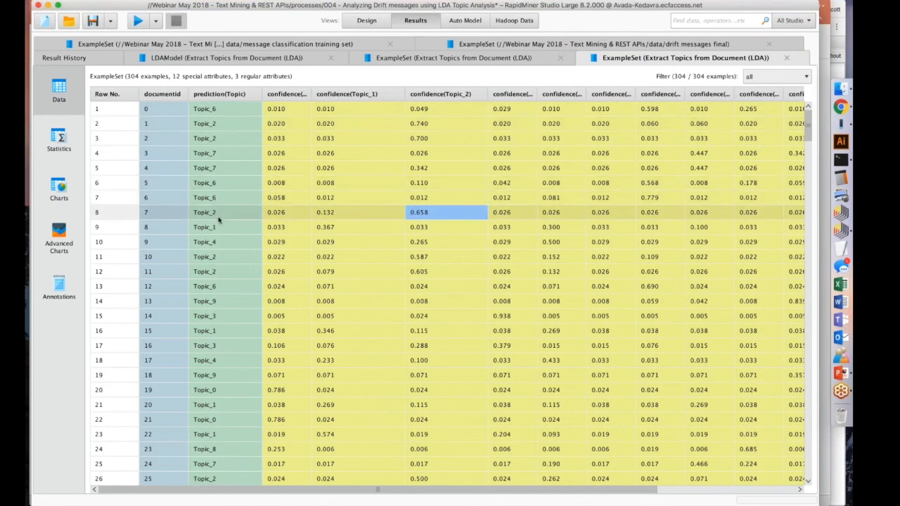
pyautogui.click(336, 212)
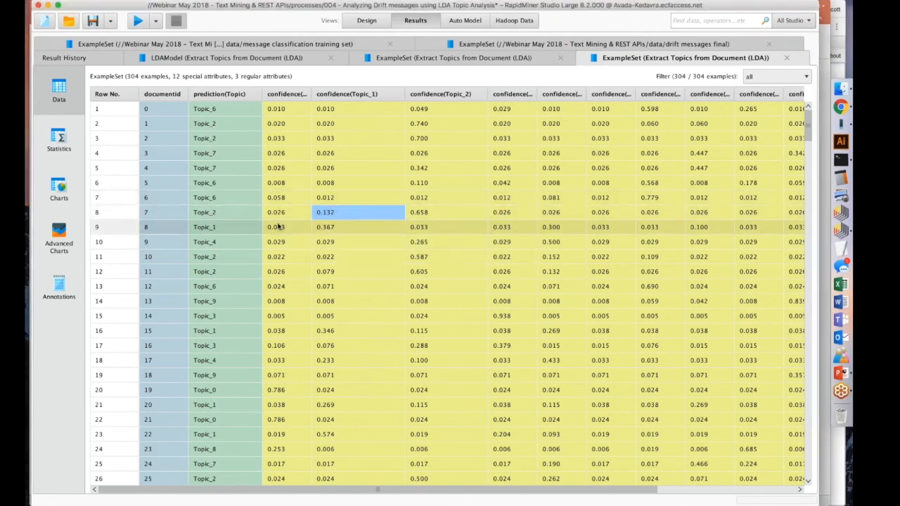
pyautogui.click(328, 228)
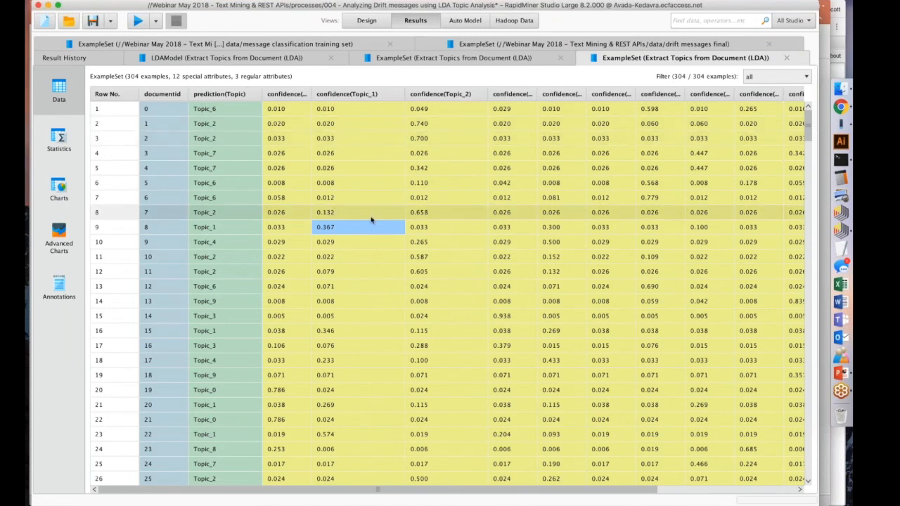
pyautogui.click(324, 244)
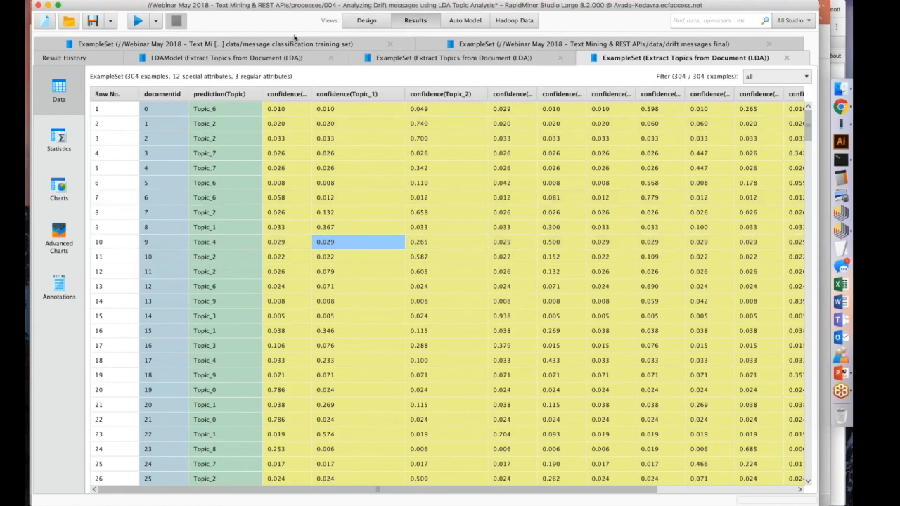
# Check the LDA model description, and on the PowerPoint Demo slide highlight the agenda bullets down to "Operationalization using RapidMiner Server".
pyautogui.click(225, 57)
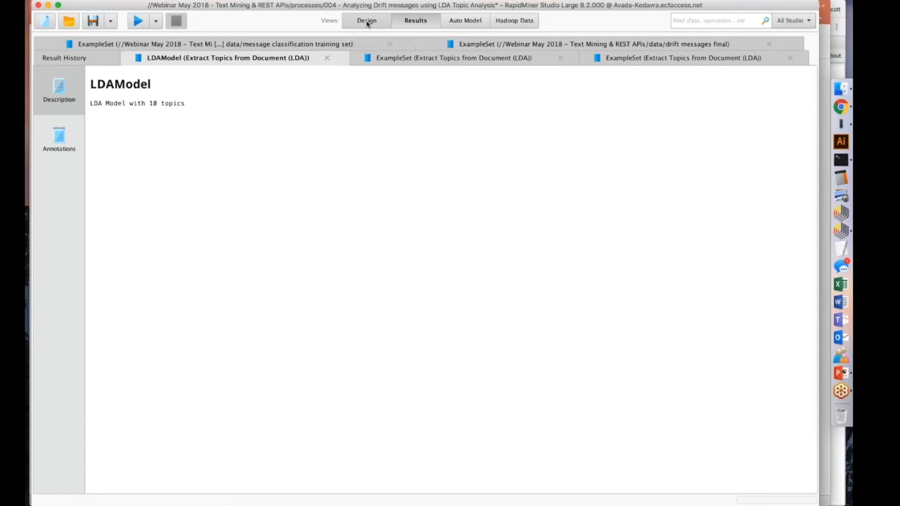
pyautogui.click(366, 22)
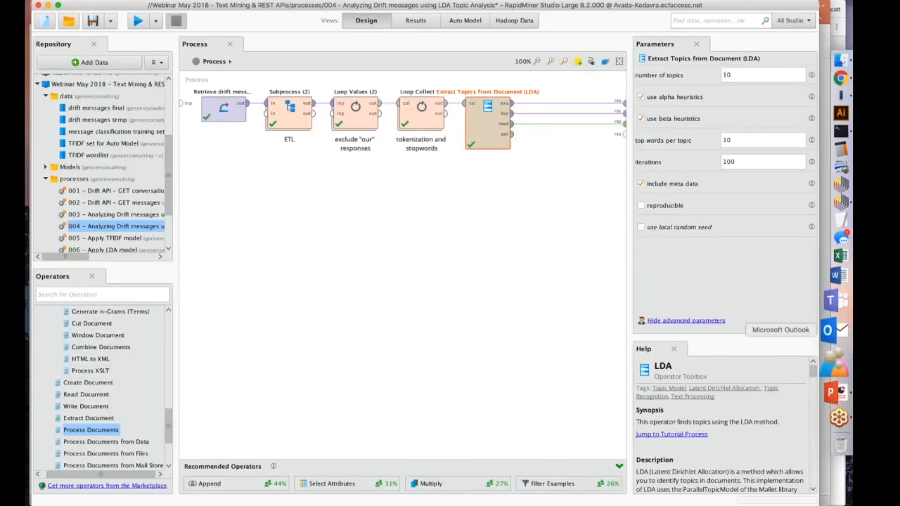
pyautogui.click(832, 389)
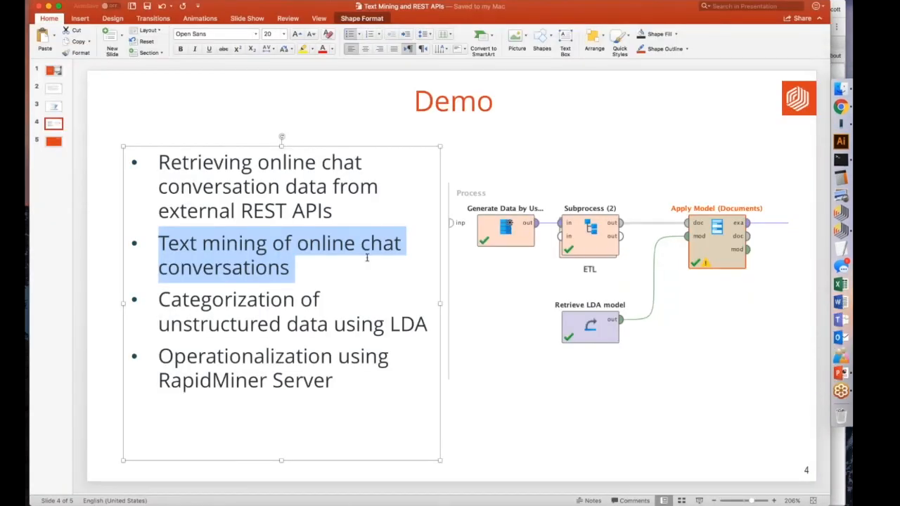
pyautogui.click(307, 266)
pyautogui.tripleClick(150, 243)
pyautogui.click(296, 299)
pyautogui.moveTo(430, 325); pyautogui.dragTo(175, 295)
pyautogui.click(187, 299)
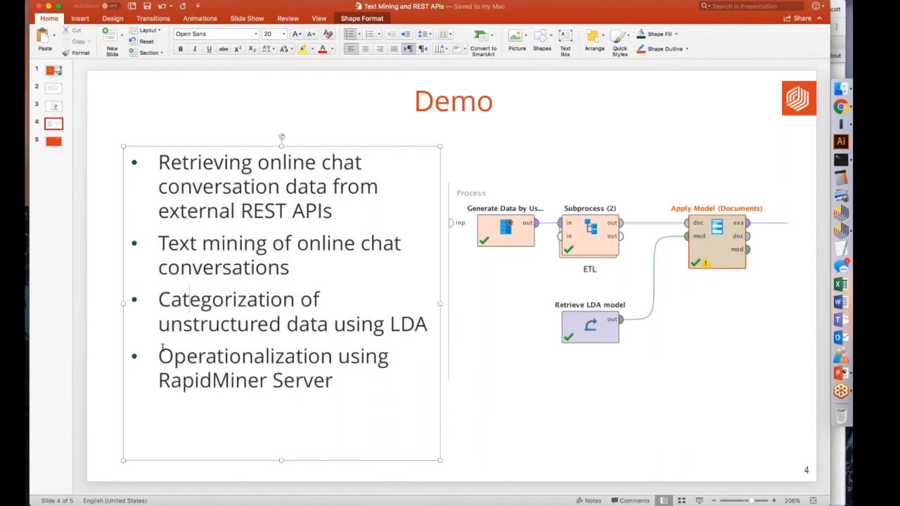
pyautogui.moveTo(160, 356); pyautogui.dragTo(356, 386)
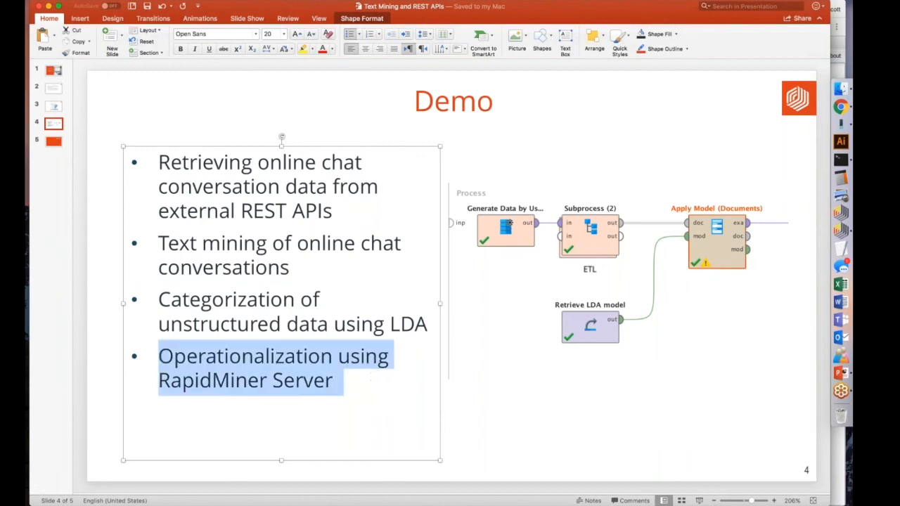
# Switch back to RapidMiner Studio and open process 005 - Apply TFIDF model, saving the changes to process 004.
pyautogui.click(842, 231)
pyautogui.scroll(-2, 113, 183)
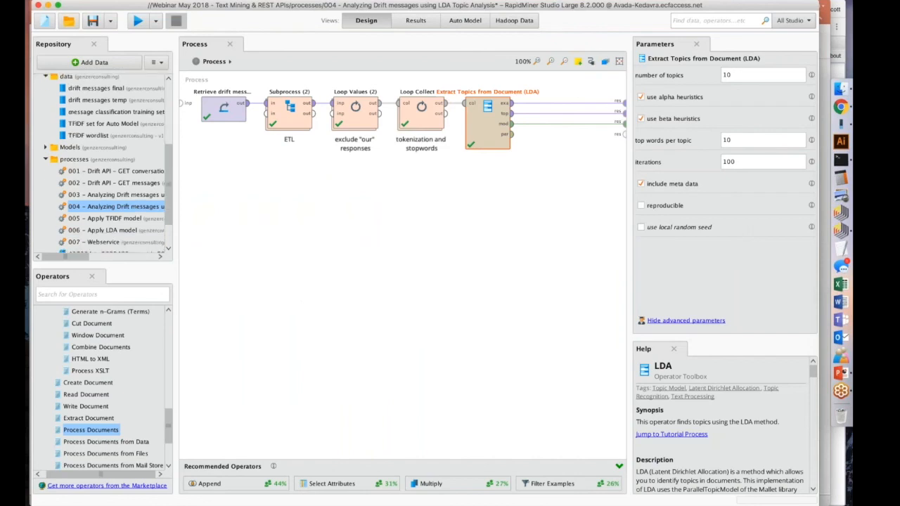
pyautogui.doubleClick(107, 213)
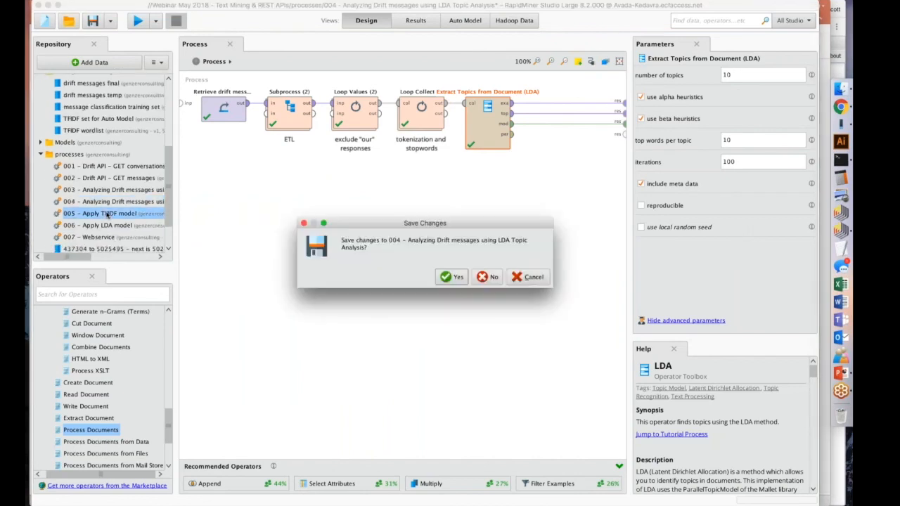
pyautogui.click(453, 277)
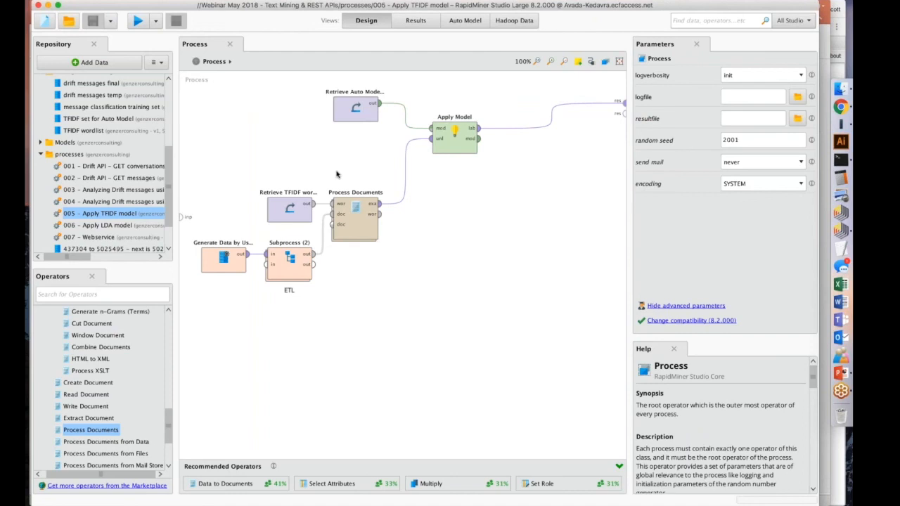
# Inspect the body attribute's sample message in the attribute values of Generate Data by User Specification and leave the list unchanged.
pyautogui.click(224, 256)
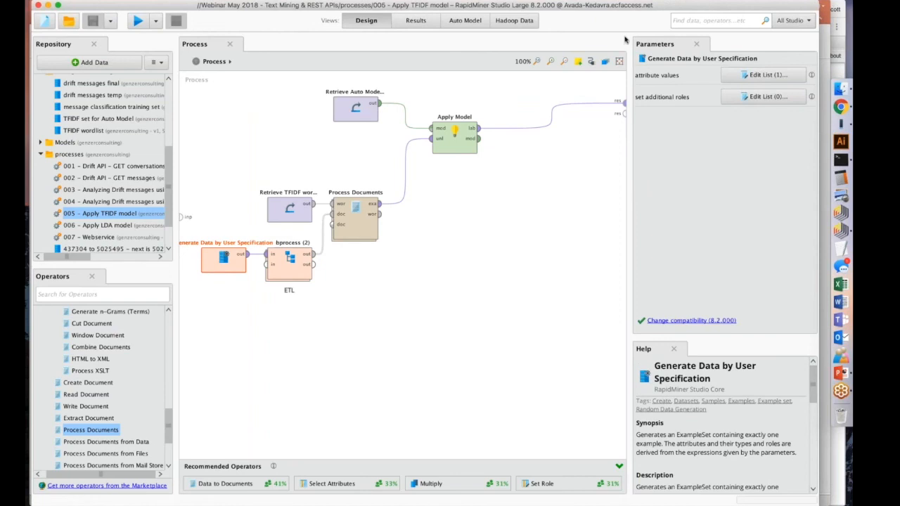
pyautogui.click(766, 74)
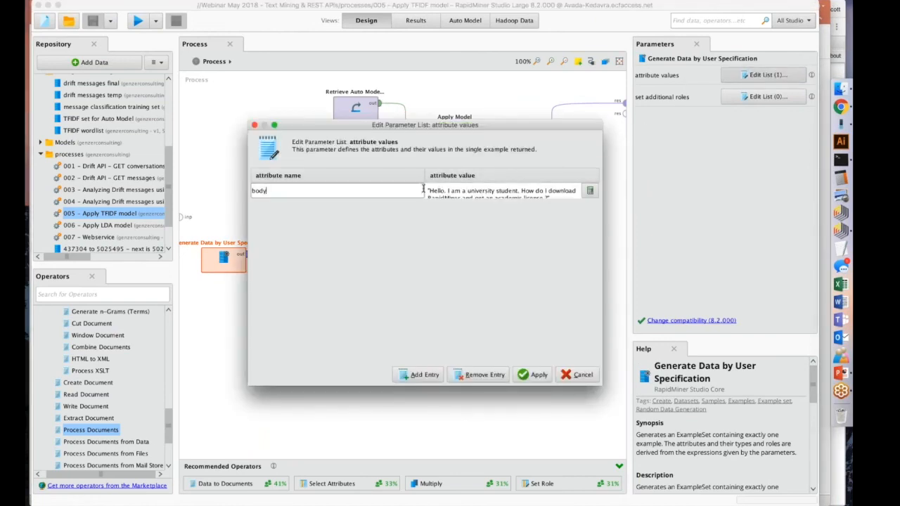
pyautogui.moveTo(424, 190); pyautogui.dragTo(306, 188)
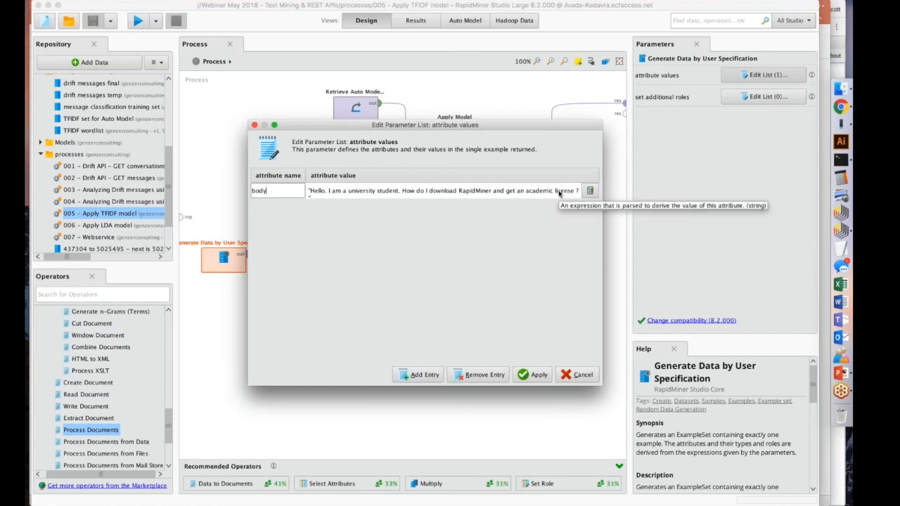
pyautogui.click(582, 375)
# Review the Subprocess, Retrieve TFIDF wordlist, Process Documents, Apply Model and Retrieve Auto Model GLM operators, and browse the repository's data and process entries.
pyautogui.click(290, 260)
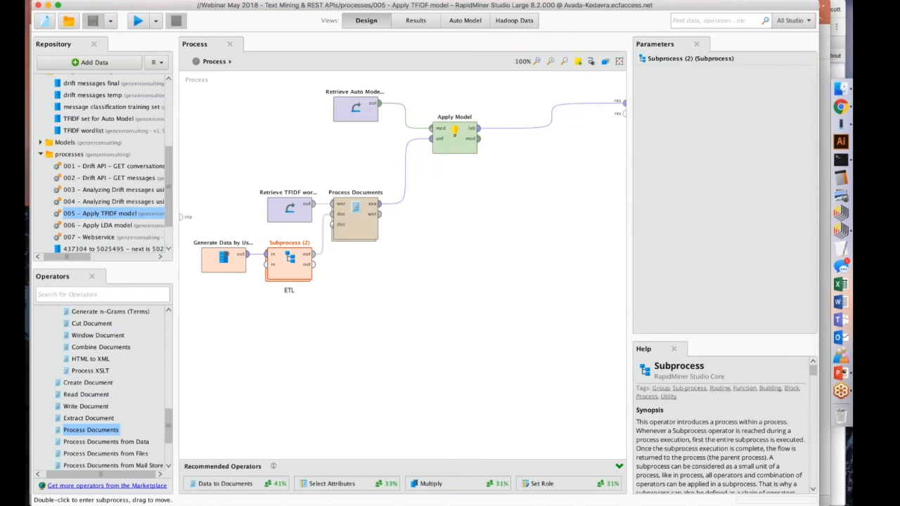
pyautogui.click(289, 209)
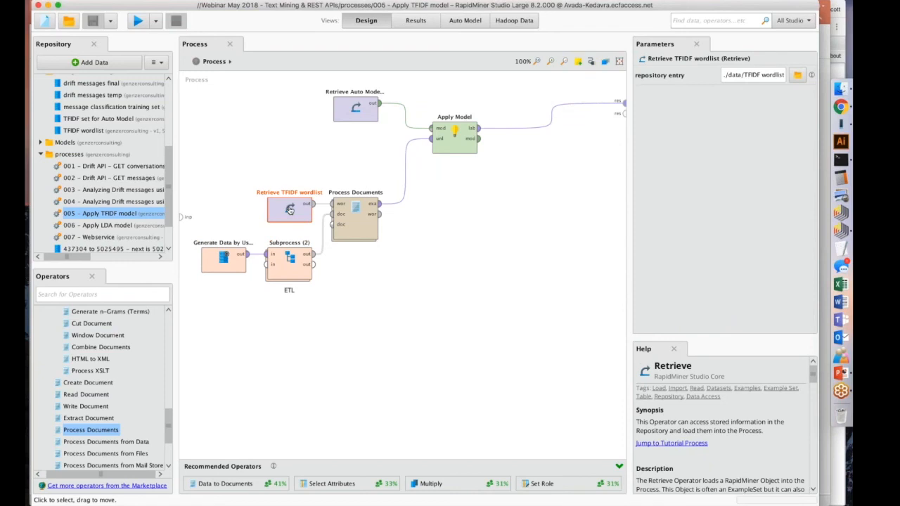
pyautogui.click(355, 211)
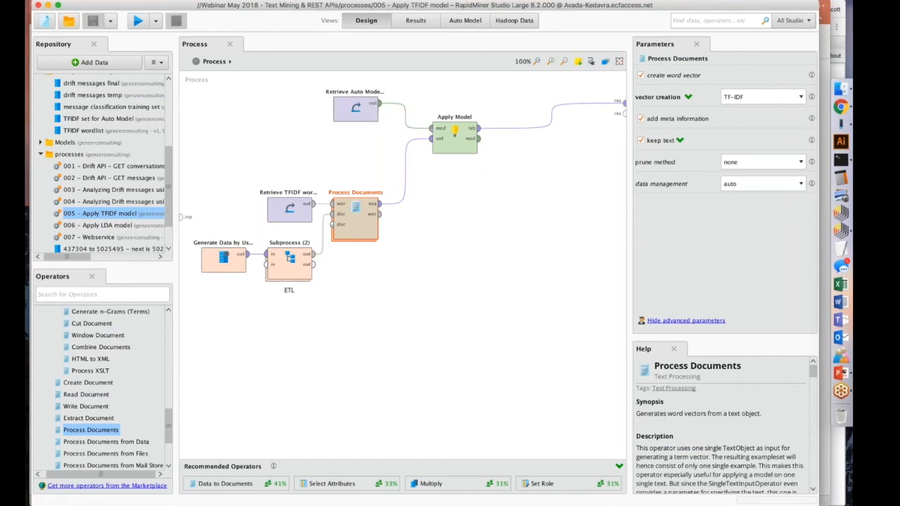
pyautogui.click(446, 141)
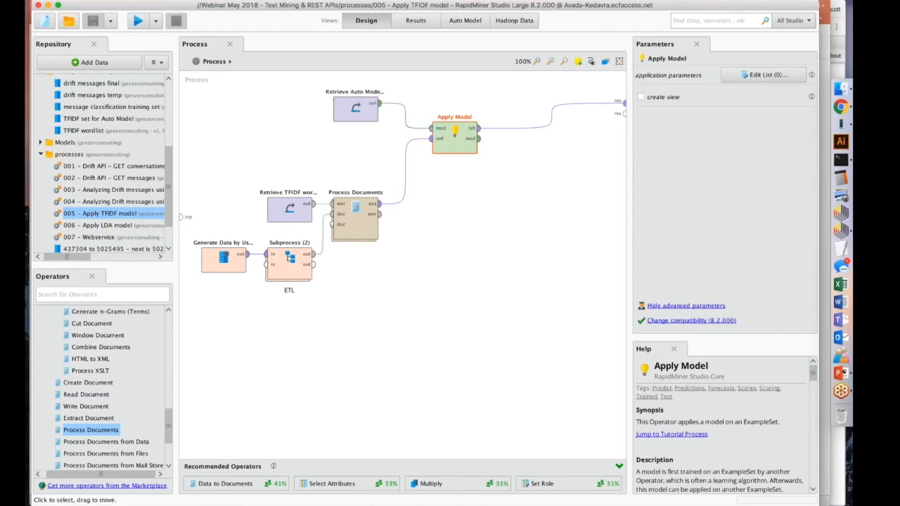
pyautogui.click(366, 106)
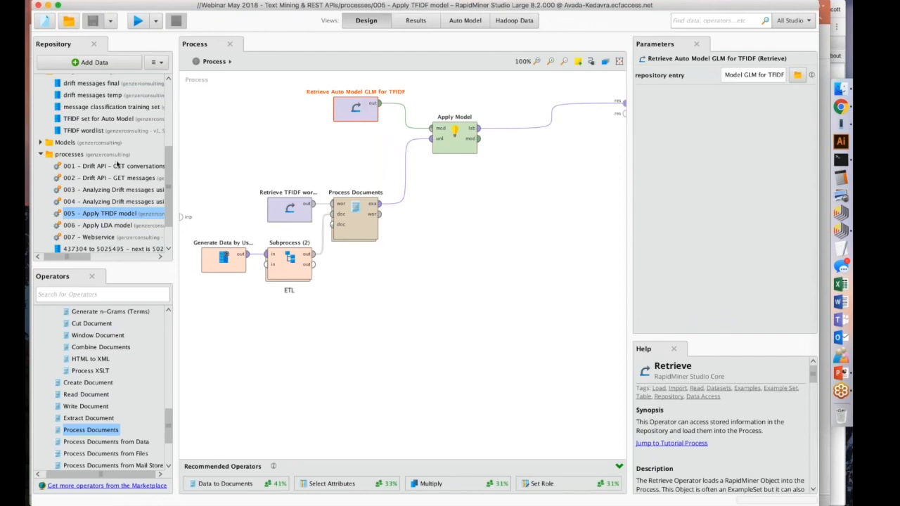
pyautogui.scroll(-1, 118, 165)
pyautogui.hscroll(-1, 117, 165)
pyautogui.scroll(3, 123, 151)
pyautogui.hscroll(1, 123, 151)
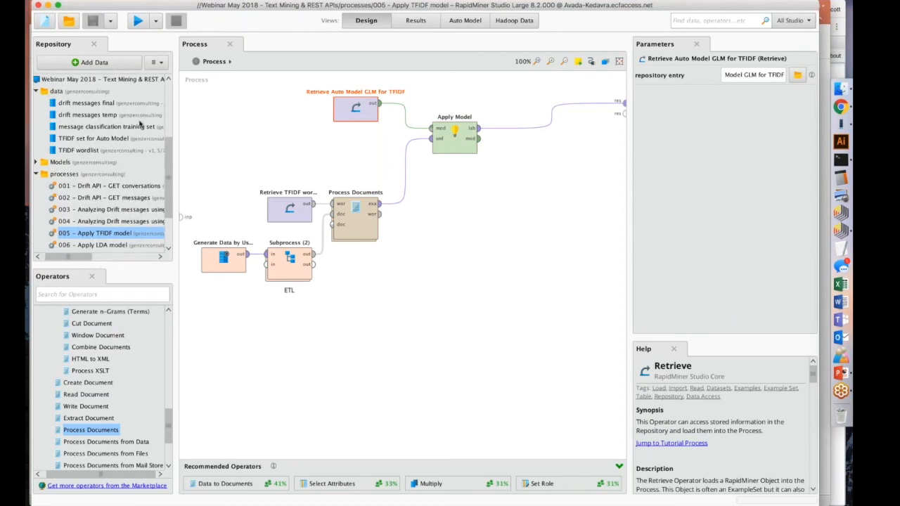
pyautogui.click(244, 120)
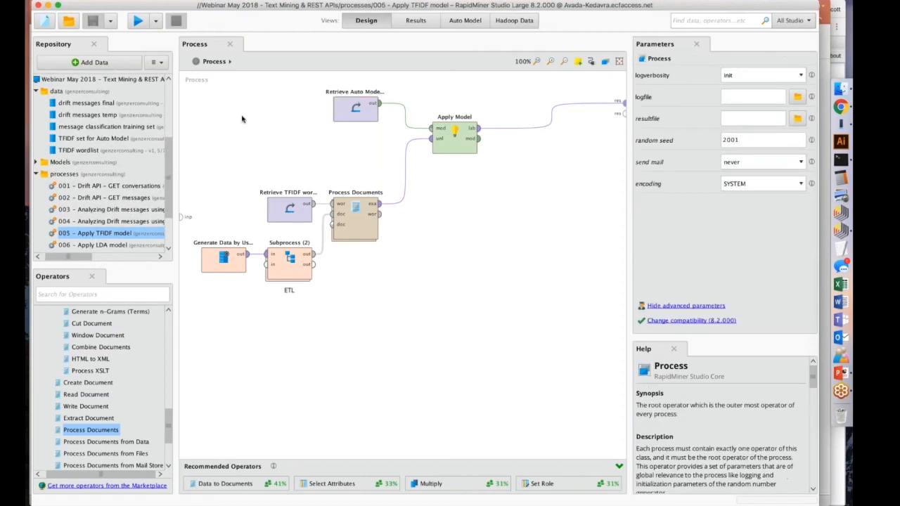
# Load TFIDF set for Auto Model from the Webinar May 2018 repository's data folder into Auto Model and proceed to task selection.
pyautogui.click(465, 20)
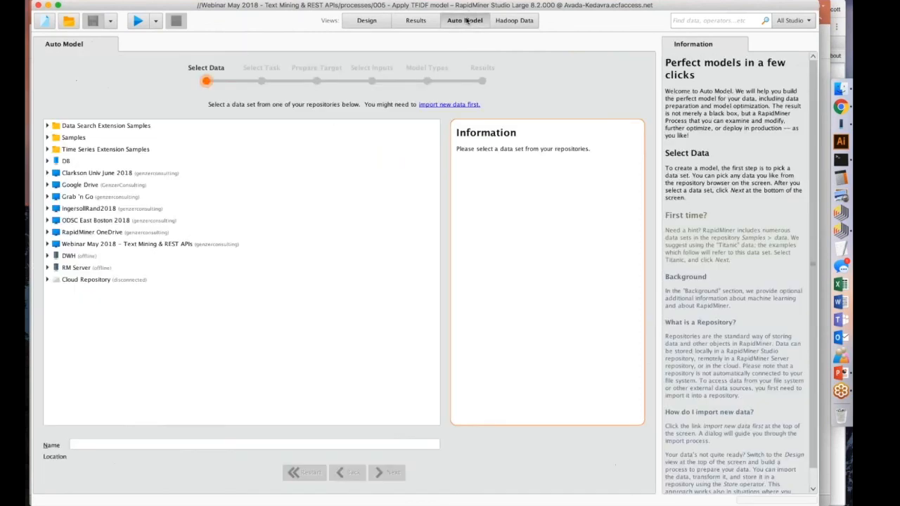
pyautogui.click(47, 244)
pyautogui.click(56, 256)
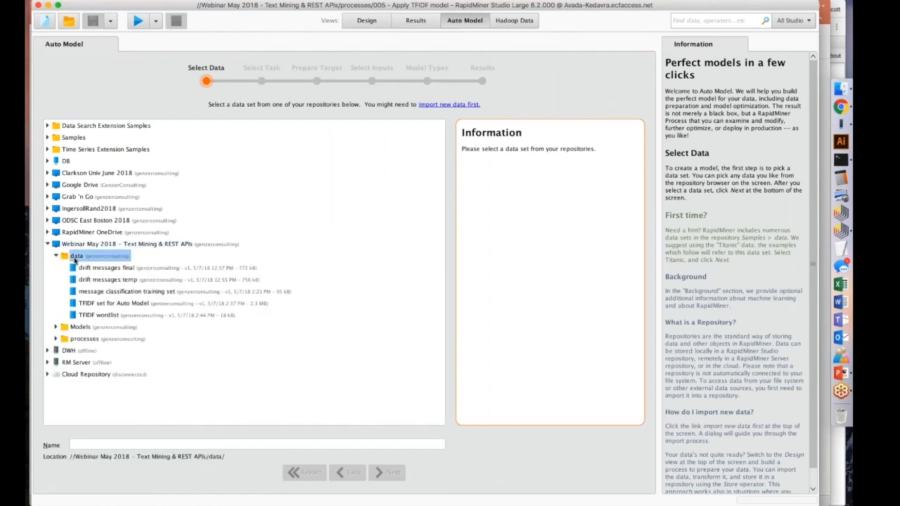
pyautogui.click(101, 291)
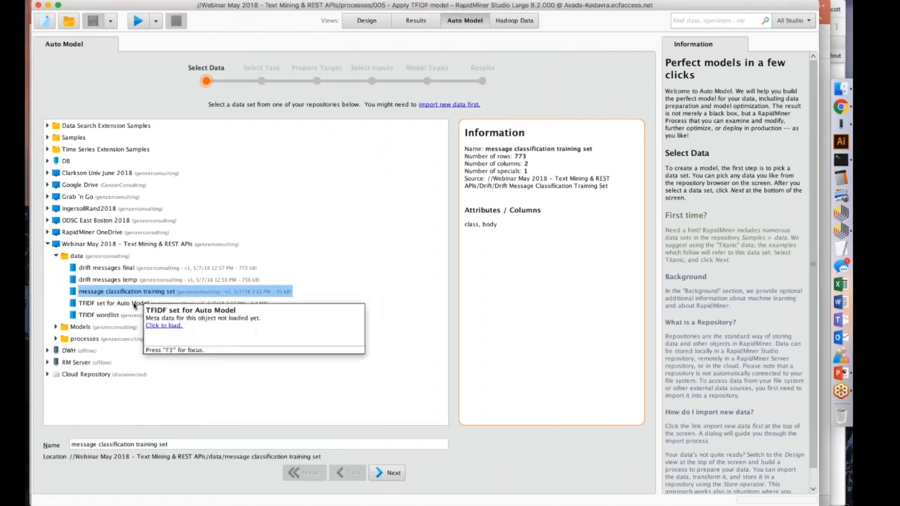
pyautogui.click(133, 305)
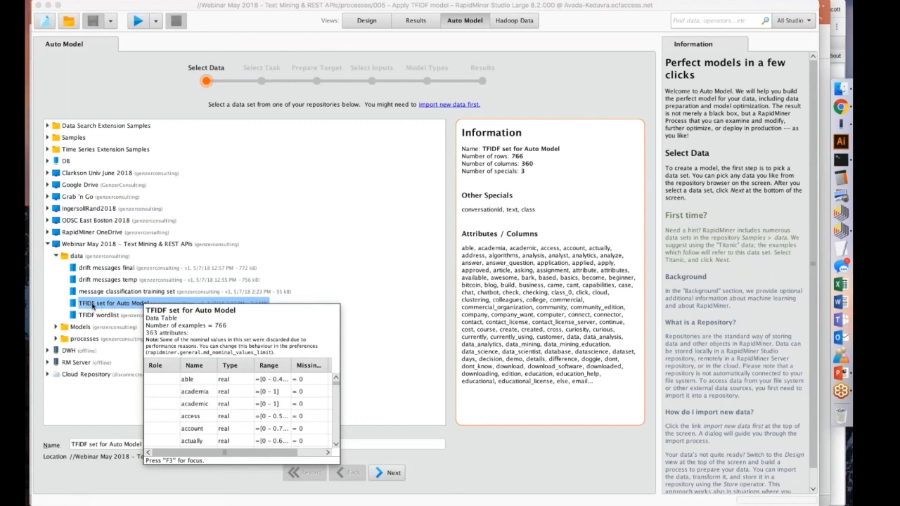
pyautogui.click(394, 473)
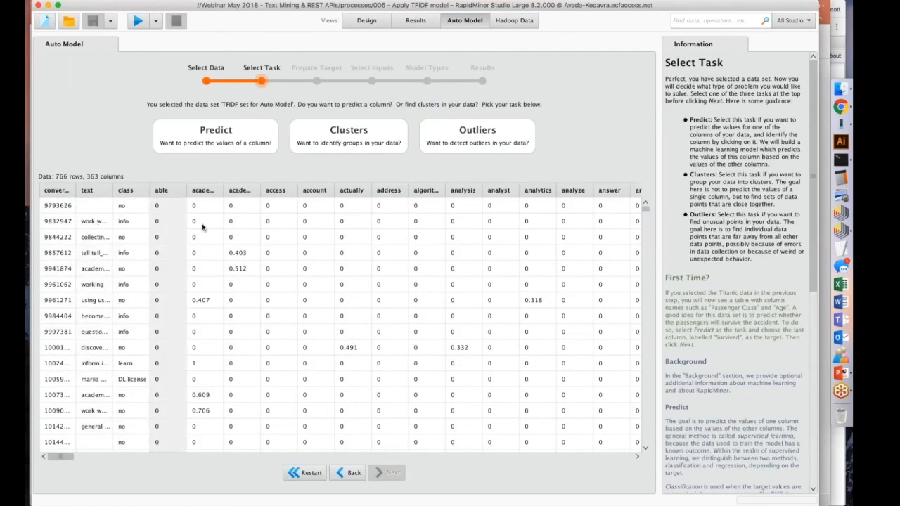
# Choose the class column as the prediction target and advance past target preparation to input selection.
pyautogui.hscroll(10, 201, 226)
pyautogui.hscroll(-10, 198, 226)
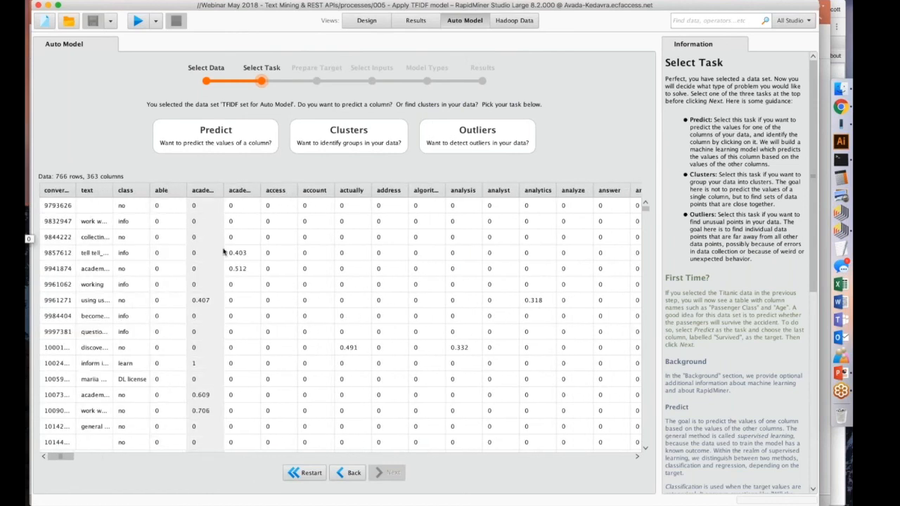
pyautogui.click(130, 222)
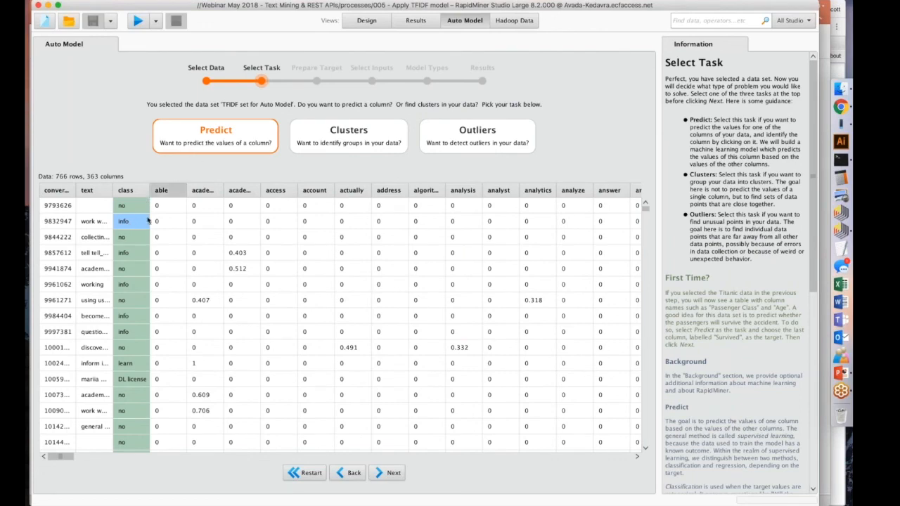
pyautogui.click(387, 473)
pyautogui.click(386, 474)
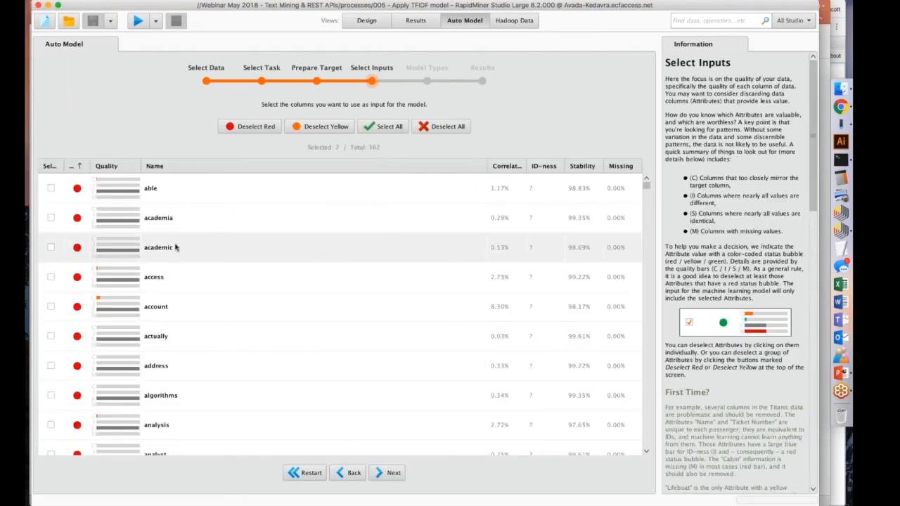
# Look through the column quality list and select all columns as model inputs, including the red-flagged ones.
pyautogui.moveTo(129, 223)
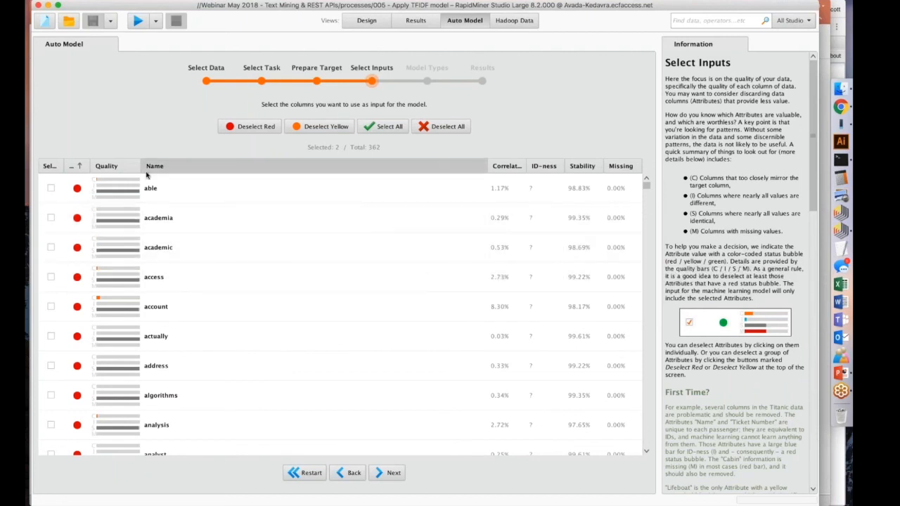
pyautogui.moveTo(154, 185)
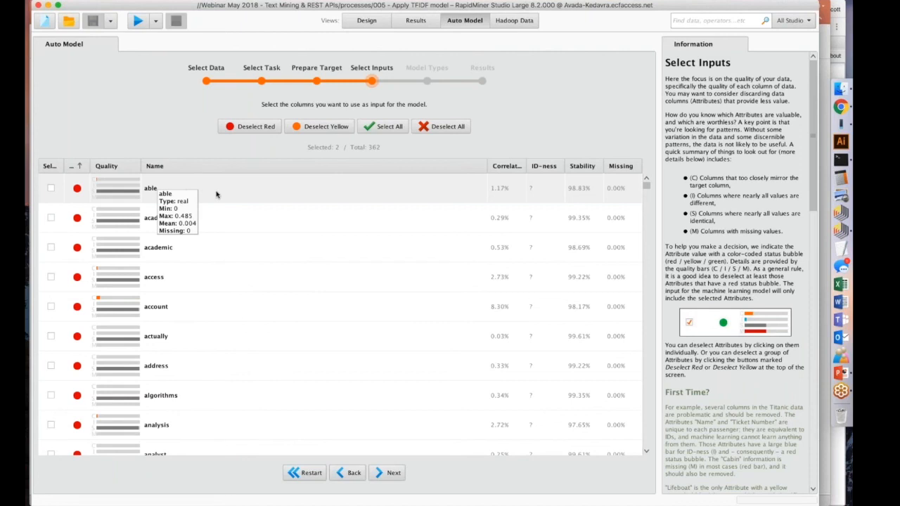
pyautogui.scroll(-1, 216, 195)
pyautogui.scroll(-5, 215, 195)
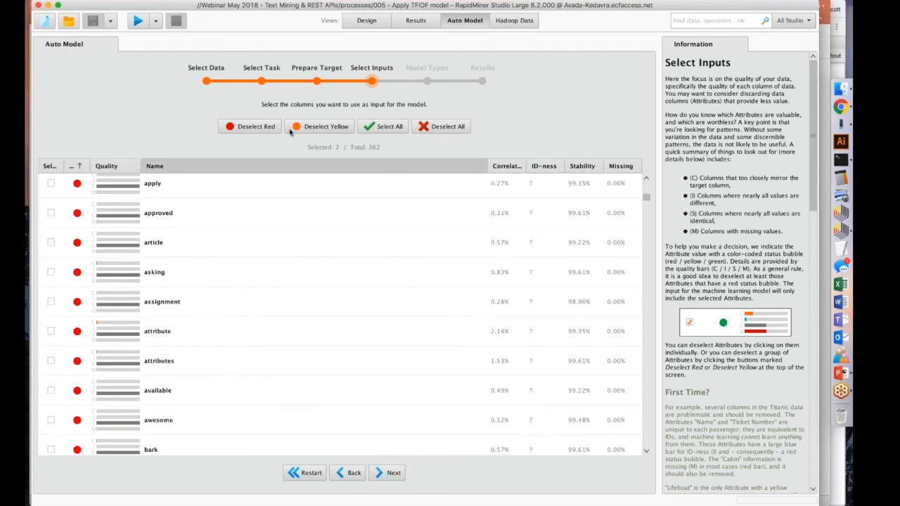
pyautogui.click(383, 127)
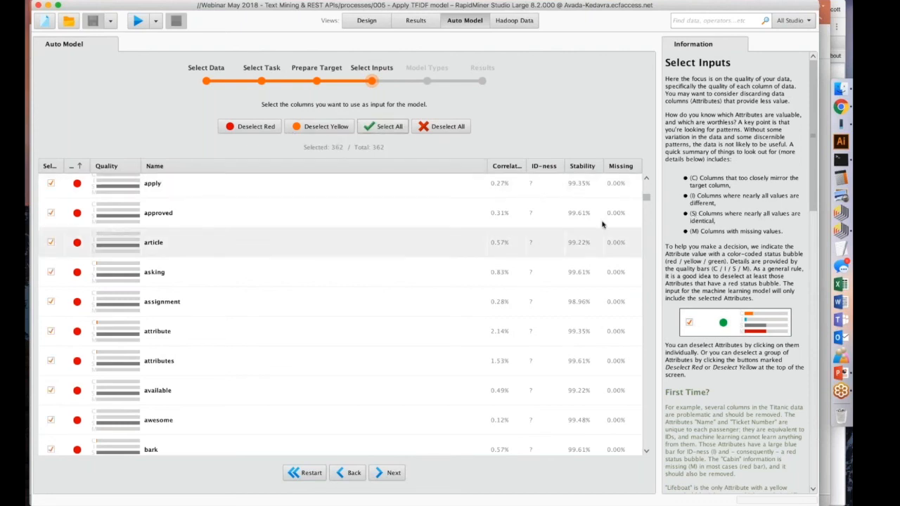
# Exclude the conversationId and text columns from the model inputs.
pyautogui.scroll(-3, 625, 425)
pyautogui.scroll(-5, 625, 424)
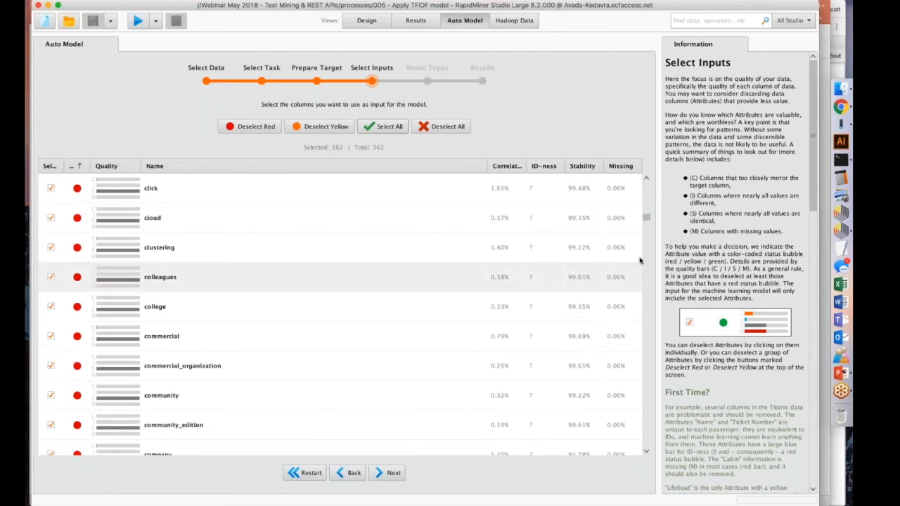
pyautogui.moveTo(646, 220); pyautogui.dragTo(631, 477)
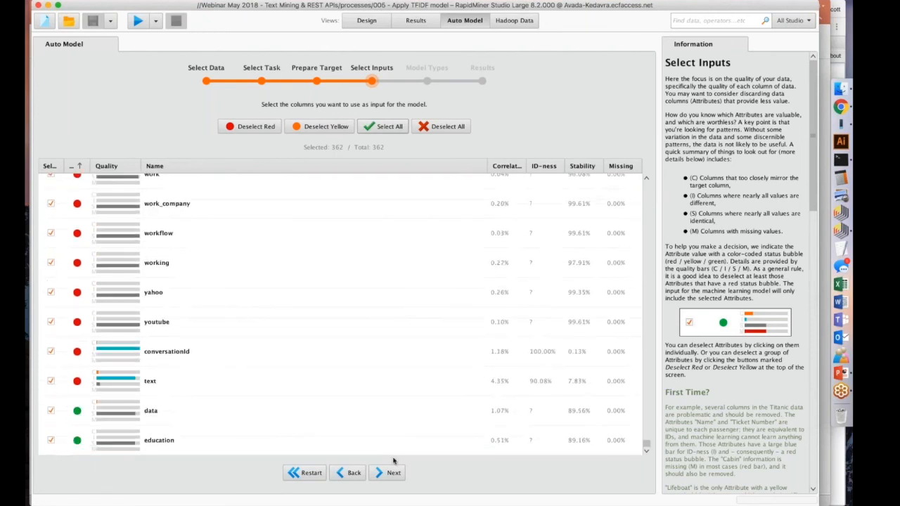
pyautogui.click(51, 352)
pyautogui.moveTo(197, 301)
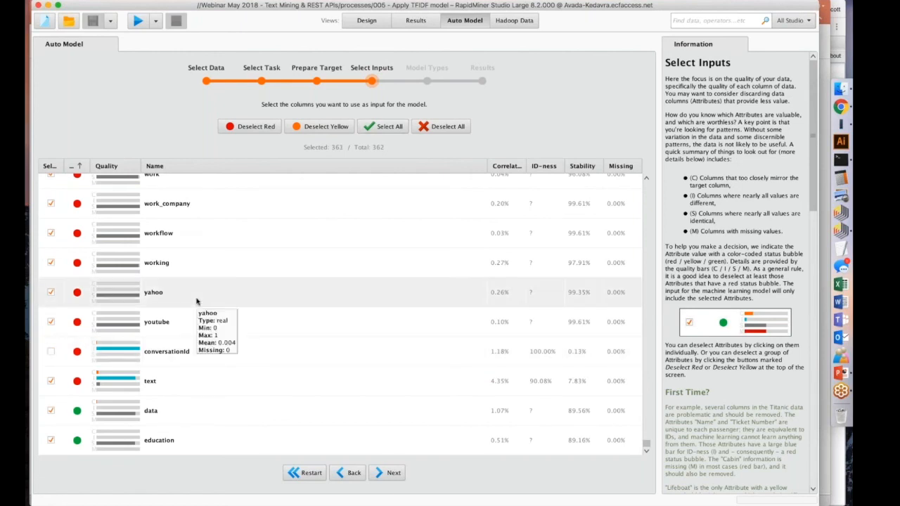
pyautogui.click(50, 382)
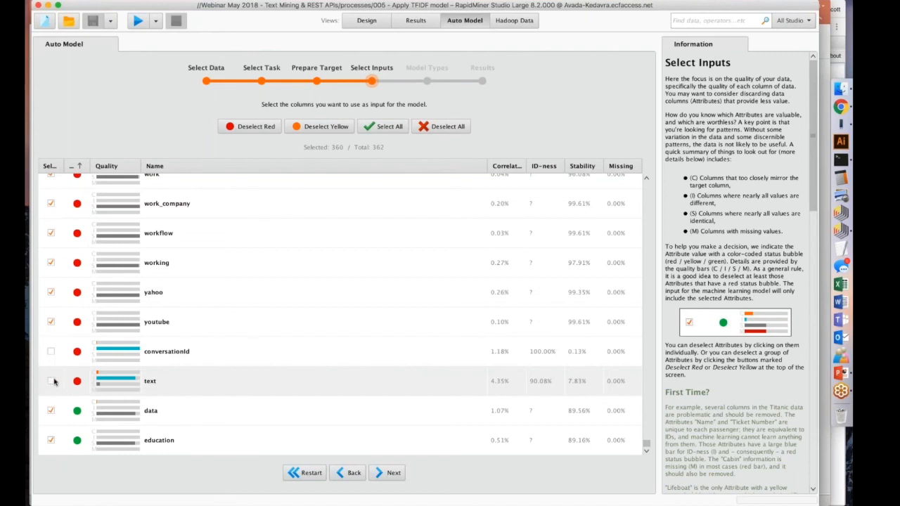
# Accept the input selection and run Auto Model with the default set of model types and automatic optimization.
pyautogui.moveTo(177, 328)
pyautogui.scroll(2, 176, 329)
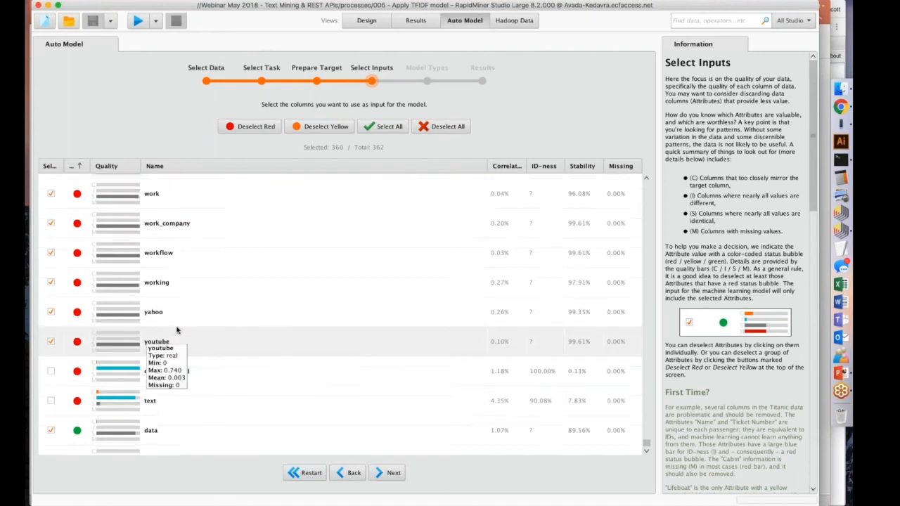
pyautogui.click(399, 475)
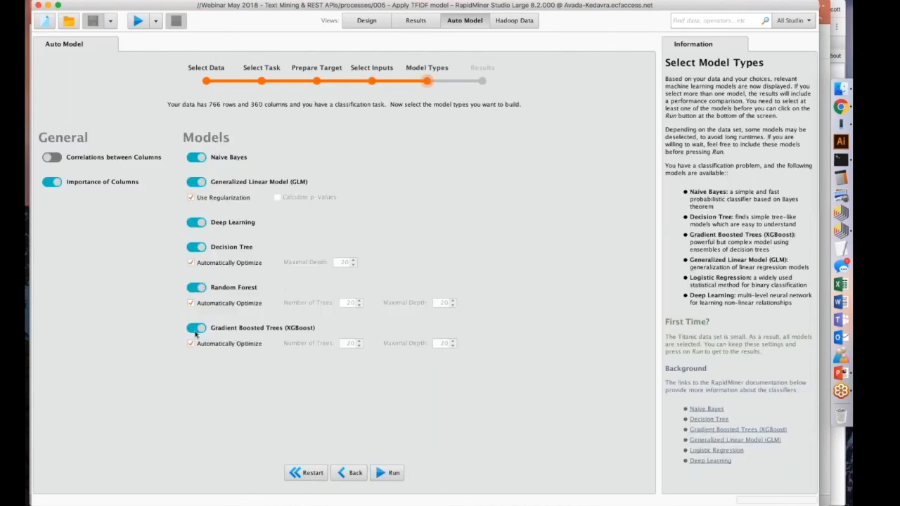
pyautogui.click(386, 473)
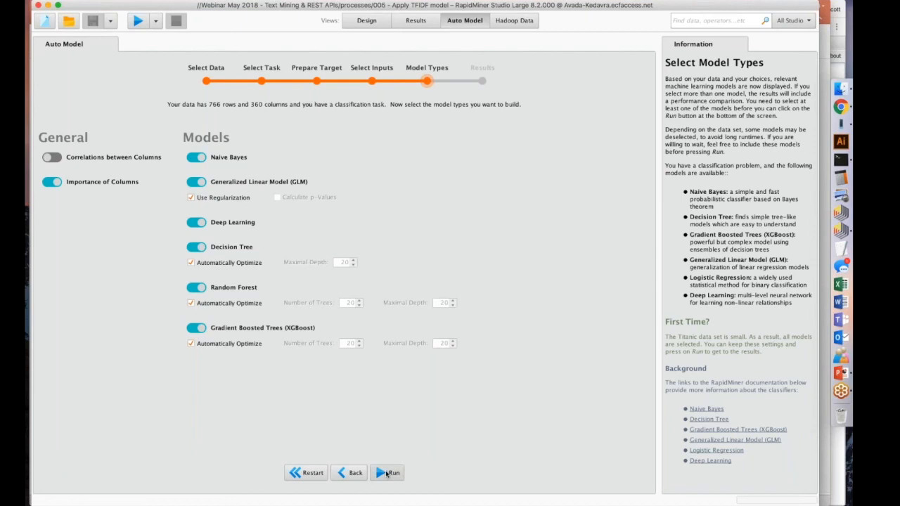
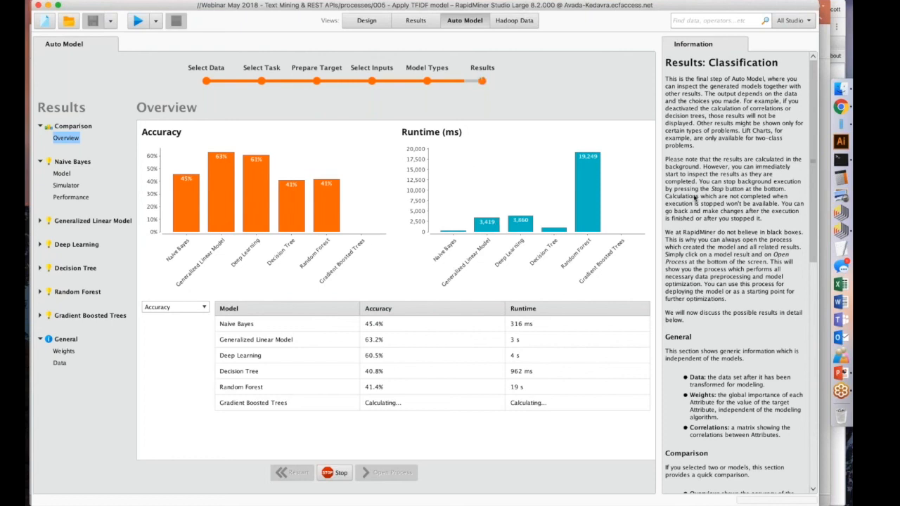
# Check RapidMiner Studio's CPU load in Activity Monitor, then return to the Auto Model results.
pyautogui.click(833, 125)
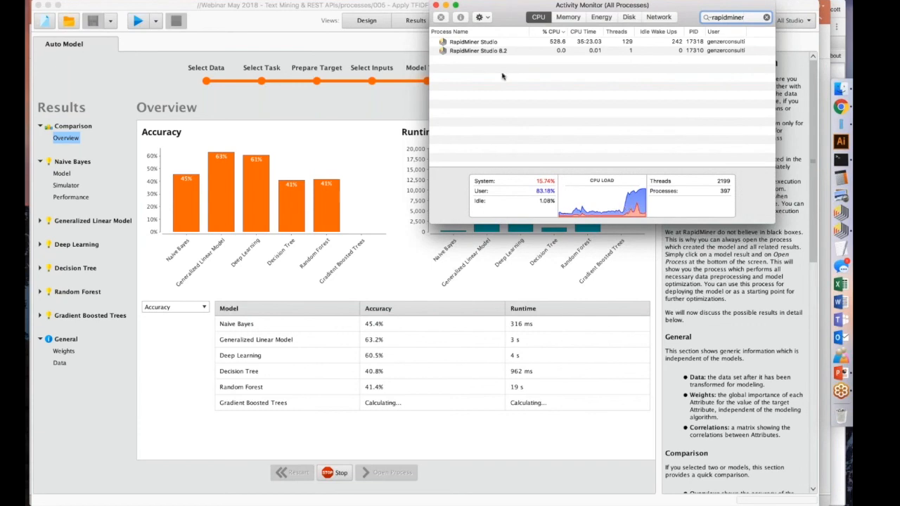
pyautogui.click(397, 88)
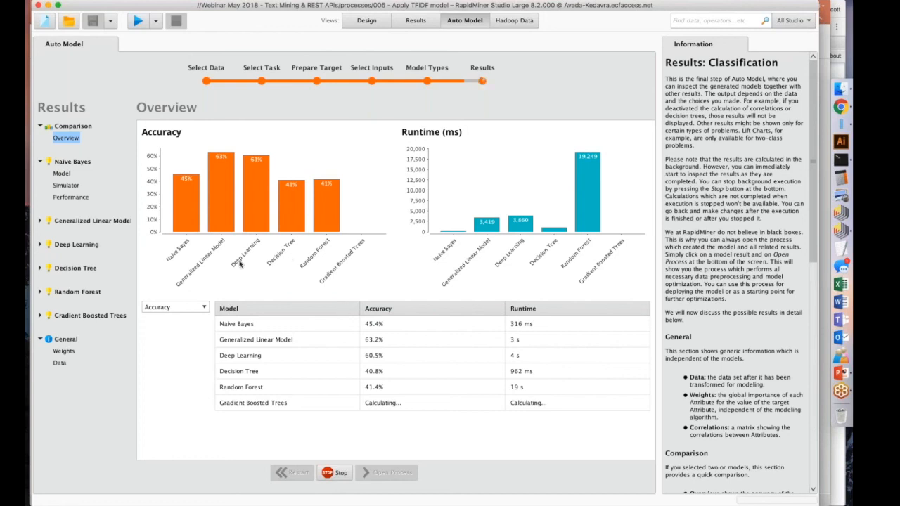
pyautogui.click(39, 316)
pyautogui.click(39, 316)
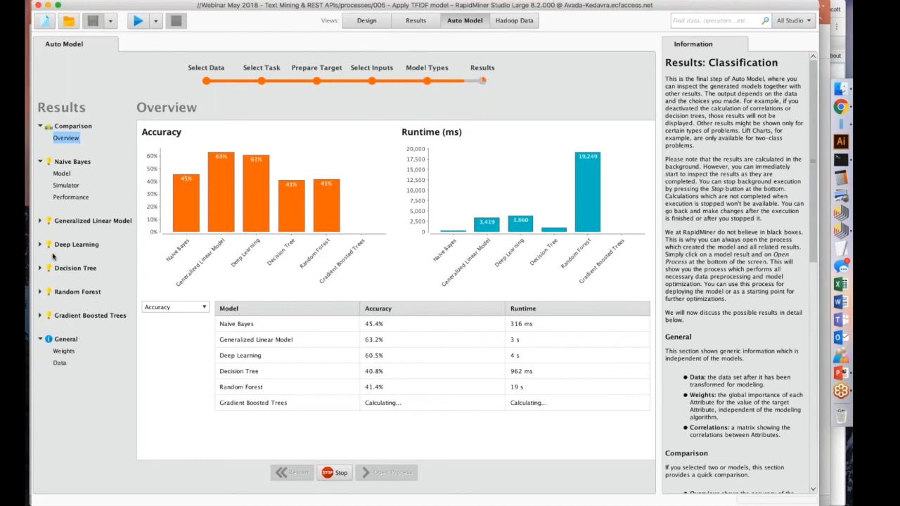
# Review the Generalized Linear Model's coefficients, simulator, and accuracy and classification error tables.
pyautogui.click(40, 221)
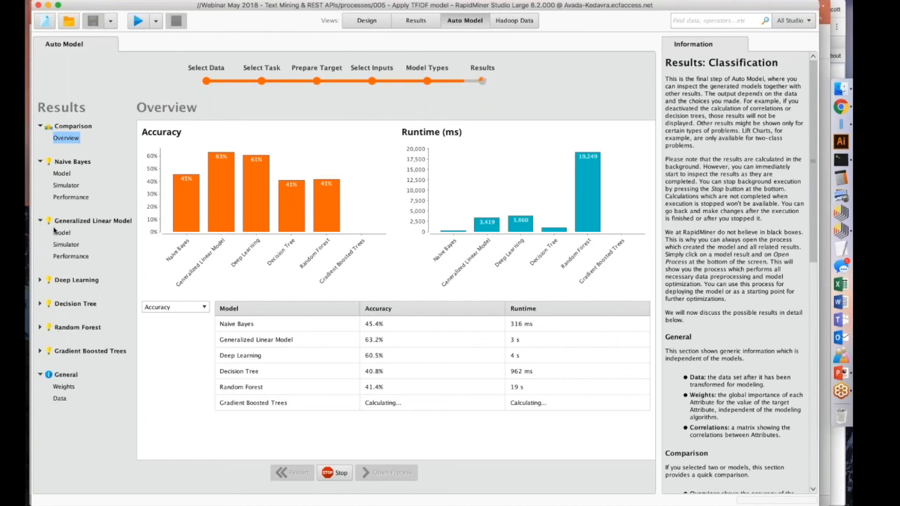
pyautogui.click(62, 234)
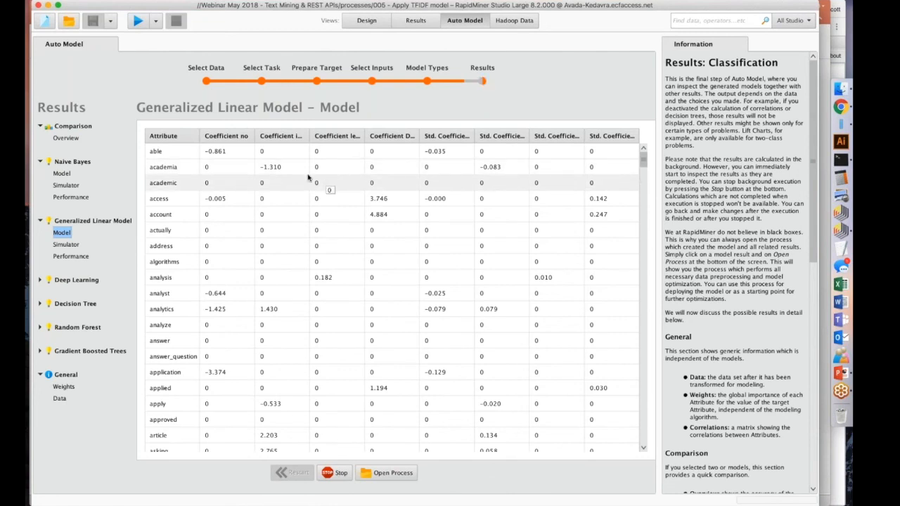
pyautogui.click(66, 244)
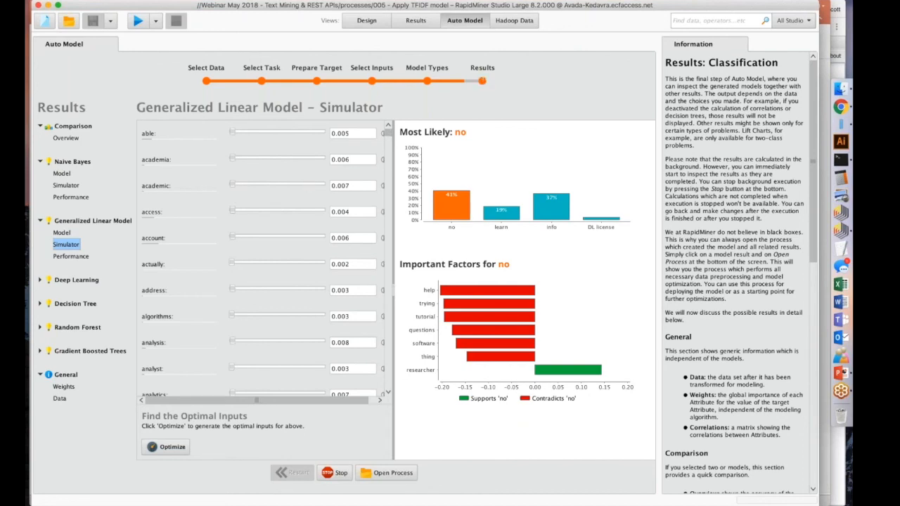
pyautogui.click(72, 257)
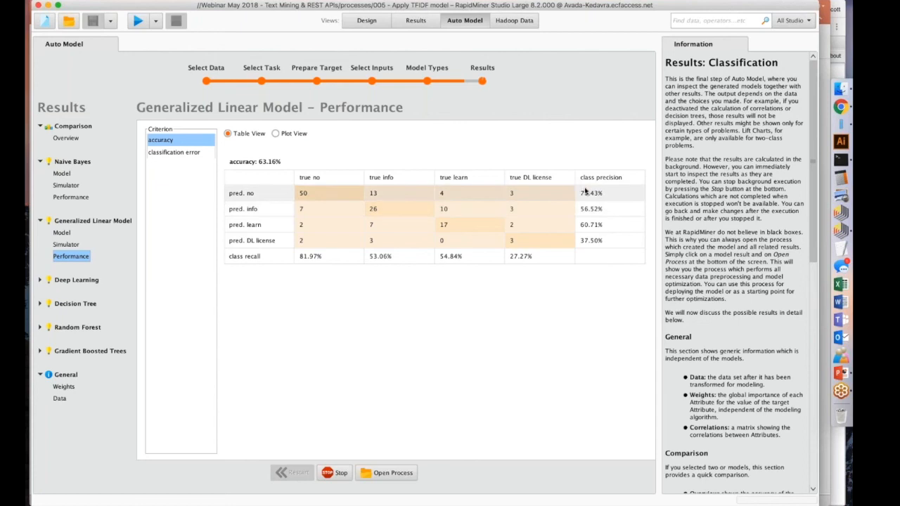
pyautogui.click(178, 153)
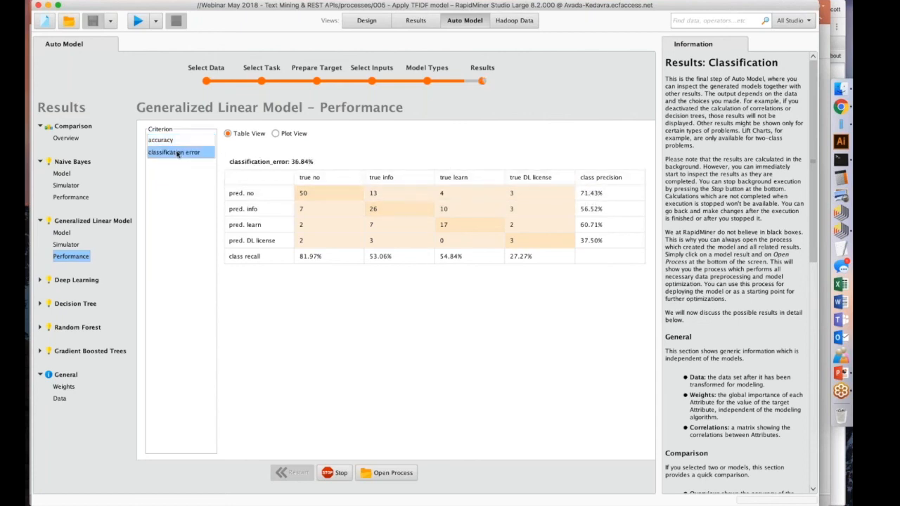
pyautogui.click(177, 143)
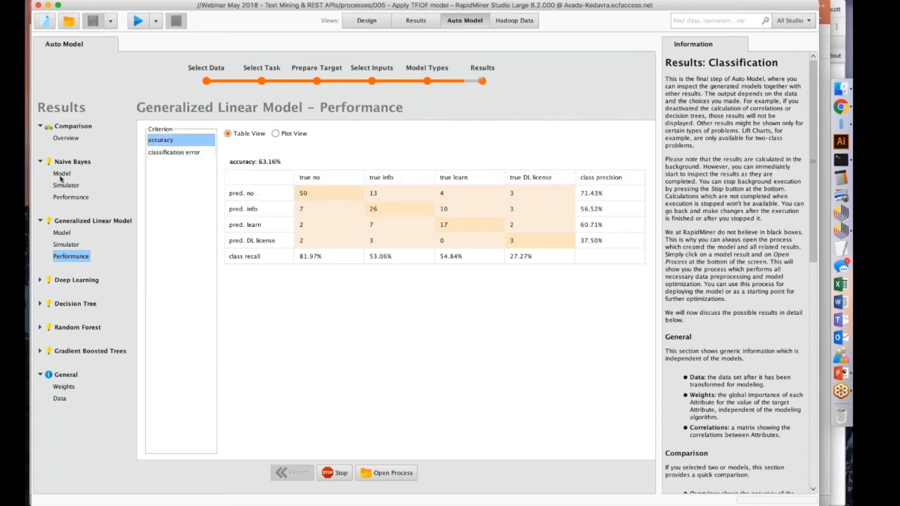
# Compare the models in the overview, then inspect the Decision Tree's model graph and performance table.
pyautogui.click(67, 140)
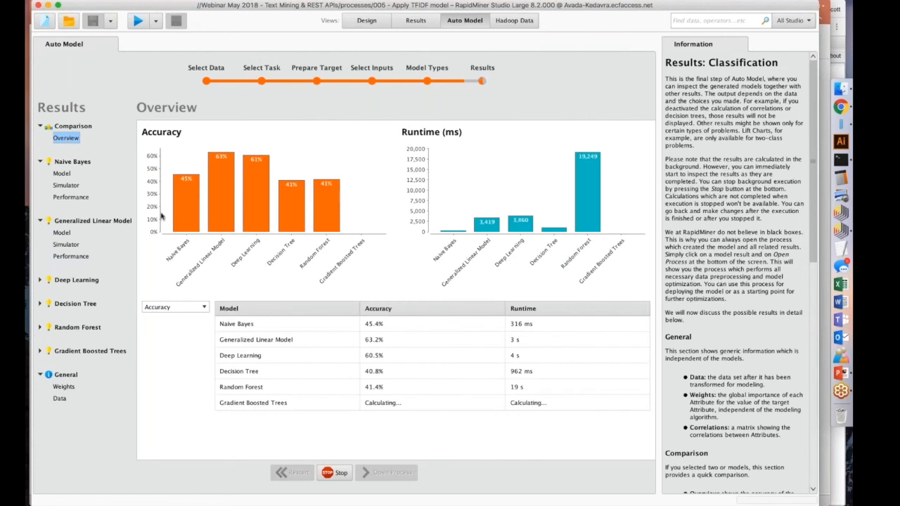
pyautogui.click(40, 304)
pyautogui.click(56, 315)
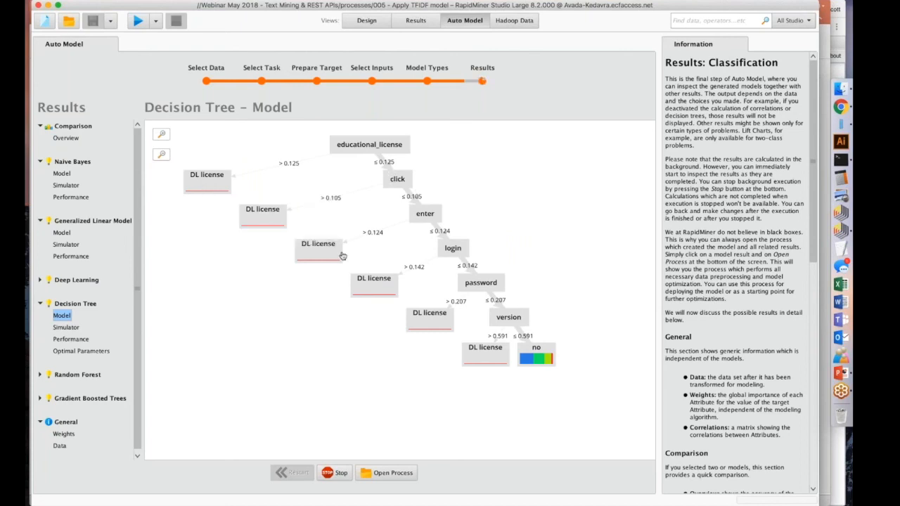
pyautogui.moveTo(531, 346); pyautogui.dragTo(573, 330)
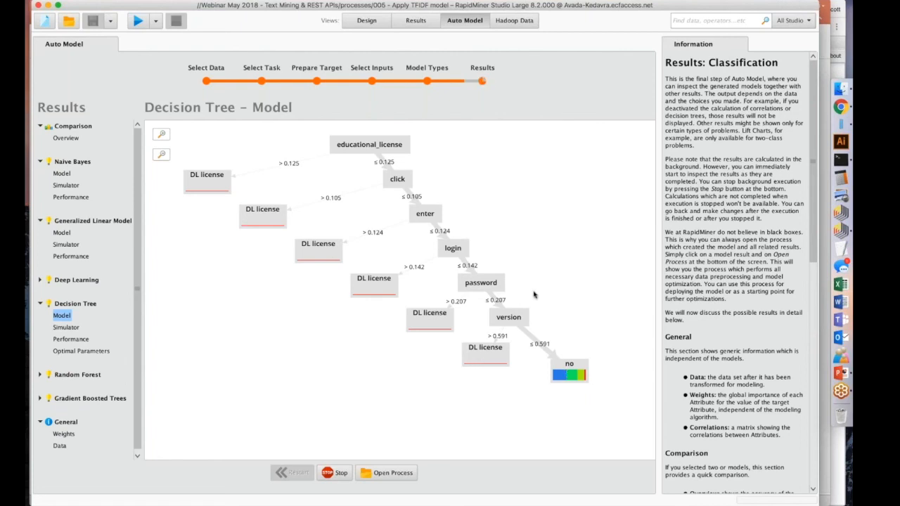
pyautogui.click(70, 341)
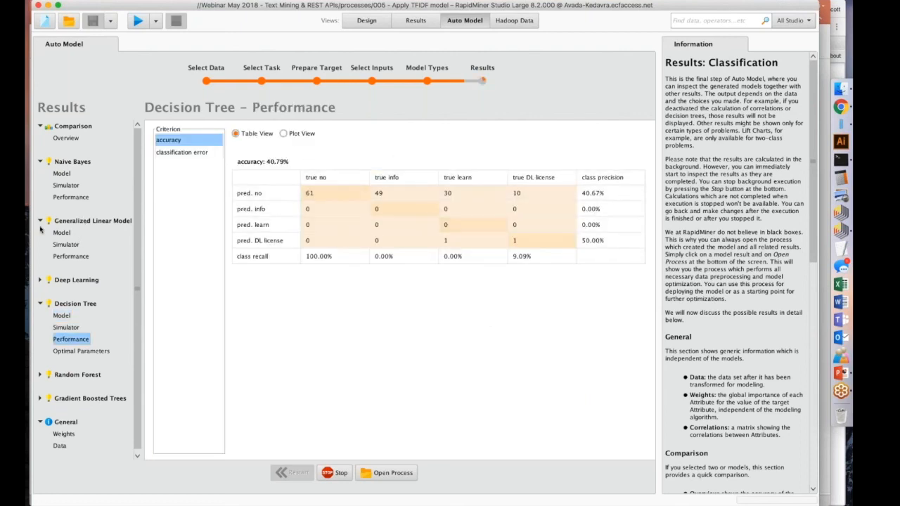
# Inspect the Generalized Linear Model's coefficients again and the Random Forest's tree model.
pyautogui.click(62, 234)
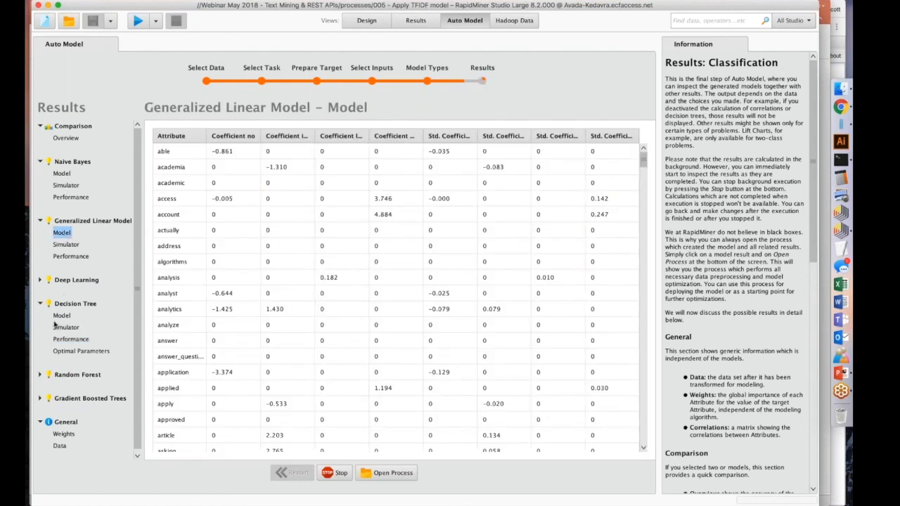
pyautogui.click(40, 374)
pyautogui.click(62, 386)
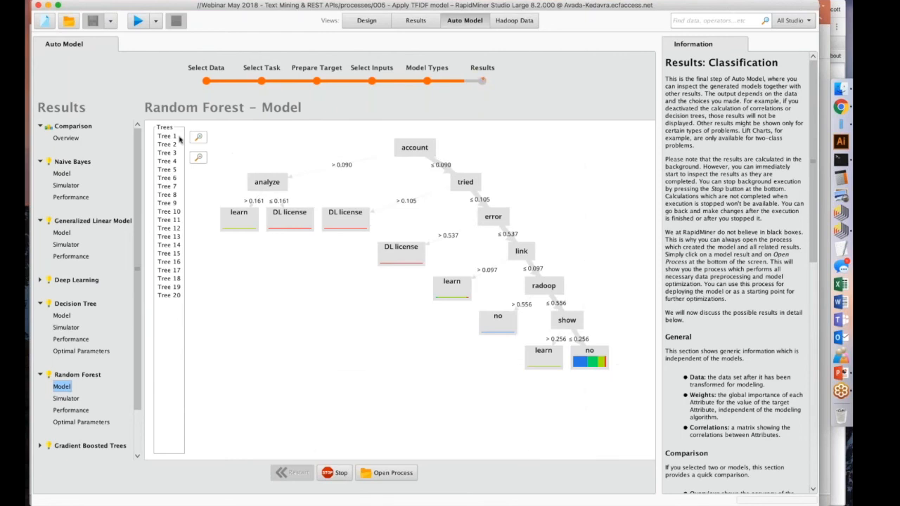
# Return to the comparison overview and check RapidMiner Studio's CPU load in Activity Monitor while Gradient Boosted Trees is calculating.
pyautogui.click(62, 139)
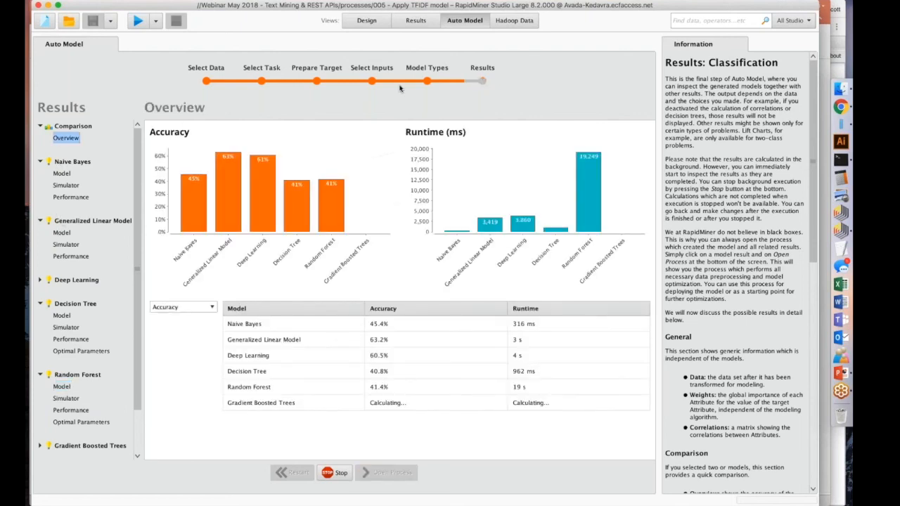
pyautogui.click(845, 126)
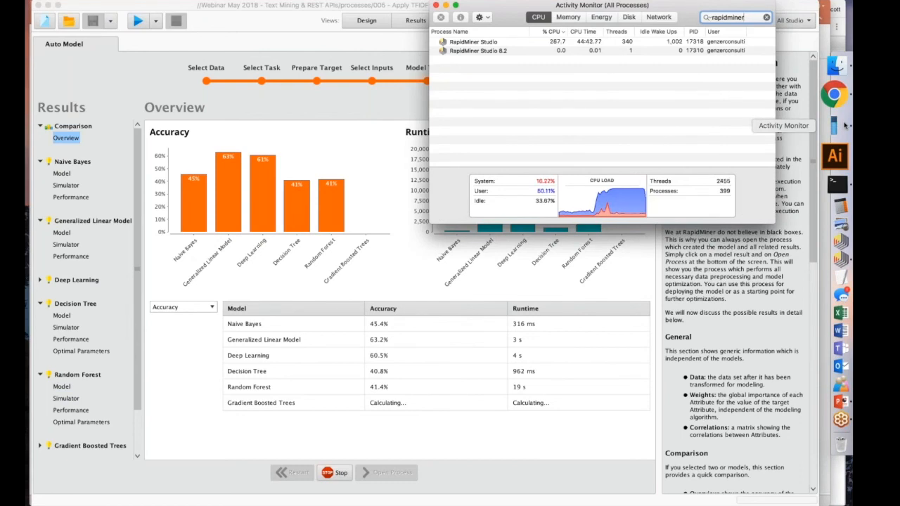
pyautogui.click(392, 113)
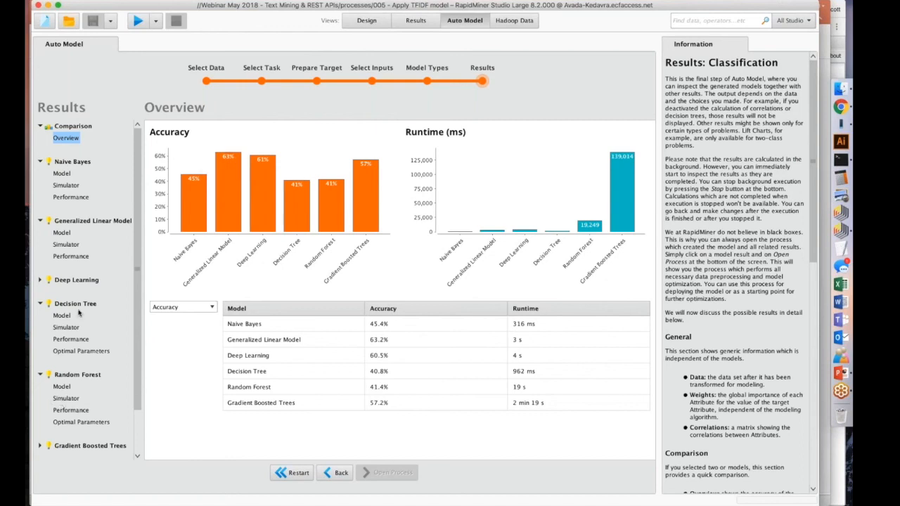
# Open the process behind the Generalized Linear Model result and look through its whole operator chain.
pyautogui.click(62, 234)
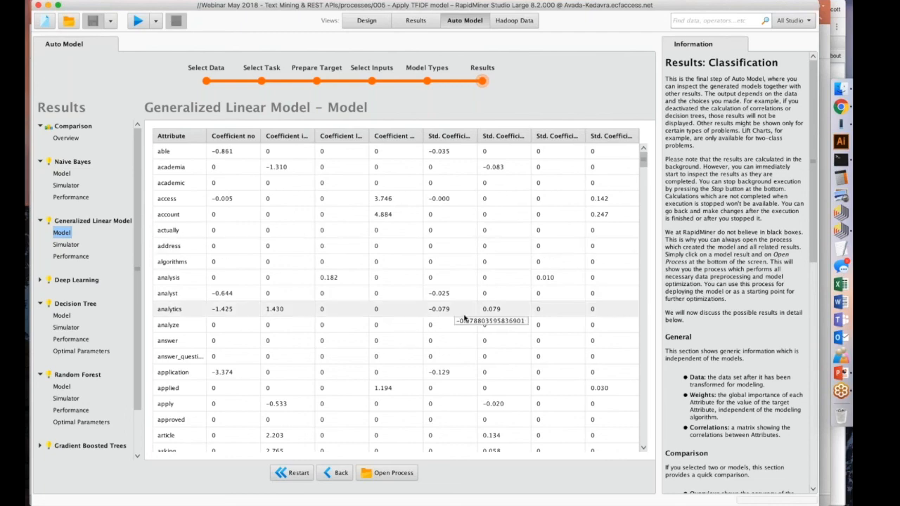
pyautogui.click(386, 473)
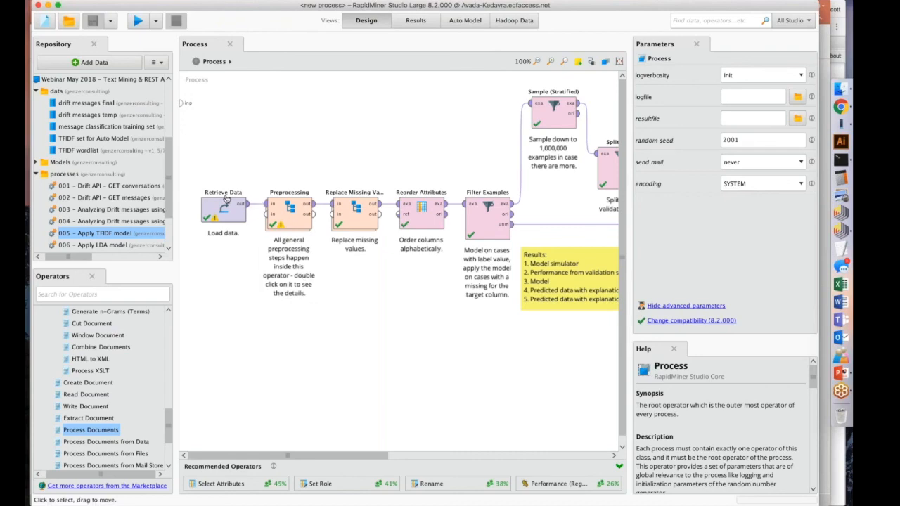
pyautogui.hscroll(10, 225, 208)
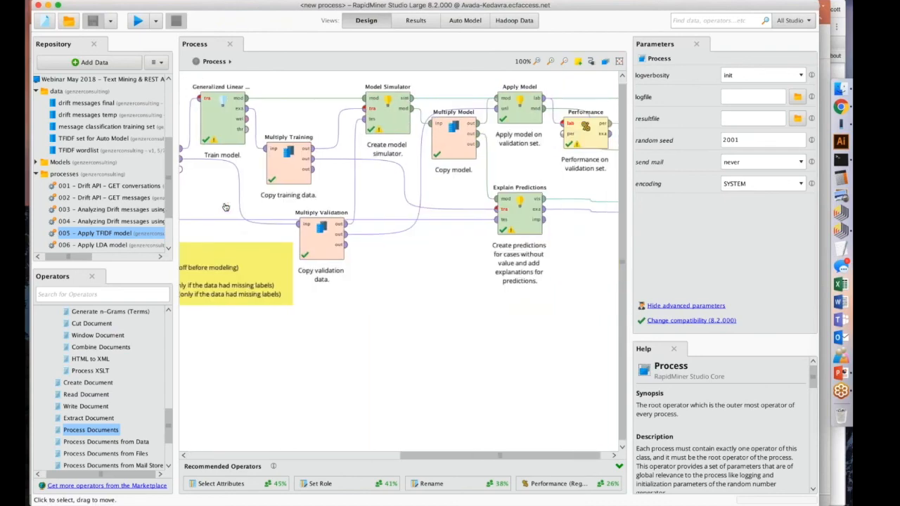
pyautogui.hscroll(-8, 224, 208)
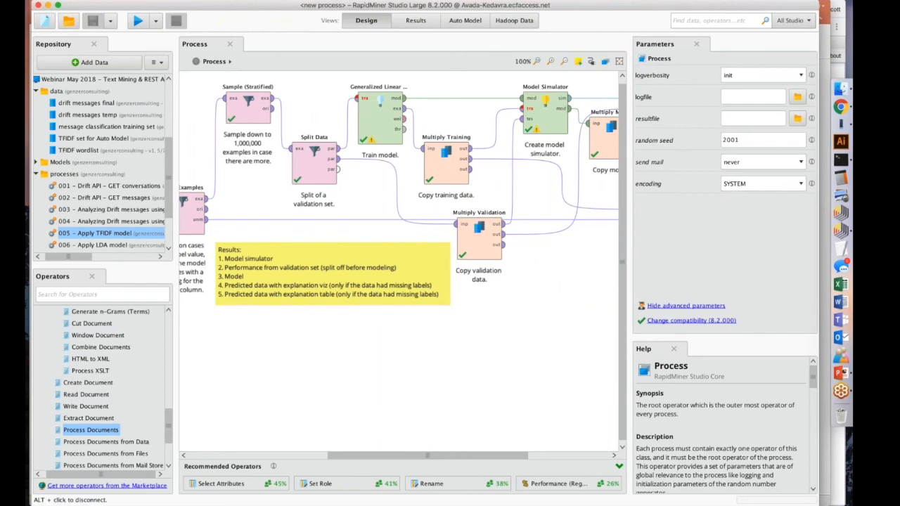
# Cut the Generalized Linear Model operator from the generated process and open 005 - Apply TFIDF model without saving changes.
pyautogui.click(380, 107)
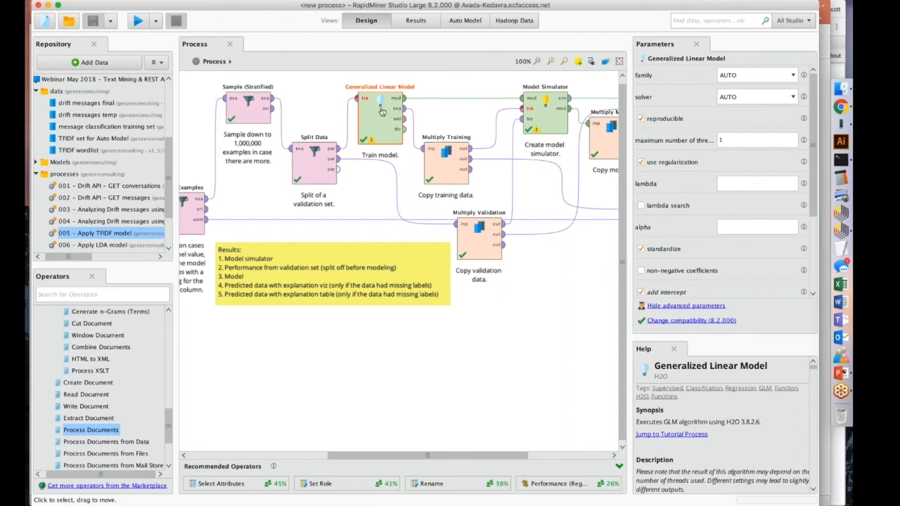
pyautogui.press('Delete')
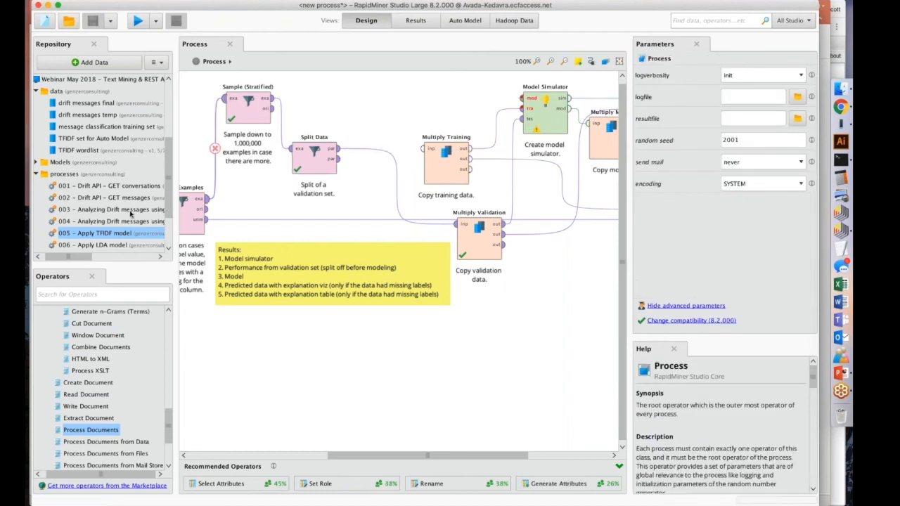
pyautogui.doubleClick(104, 234)
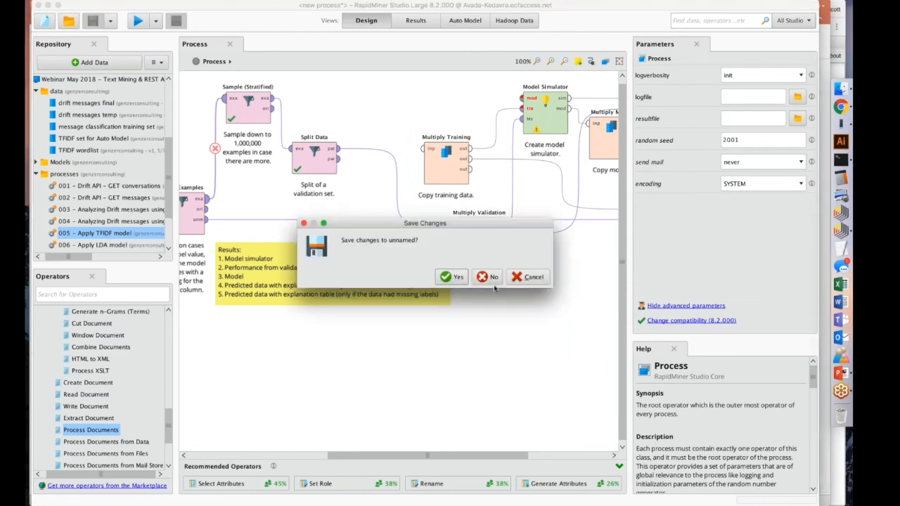
pyautogui.click(477, 276)
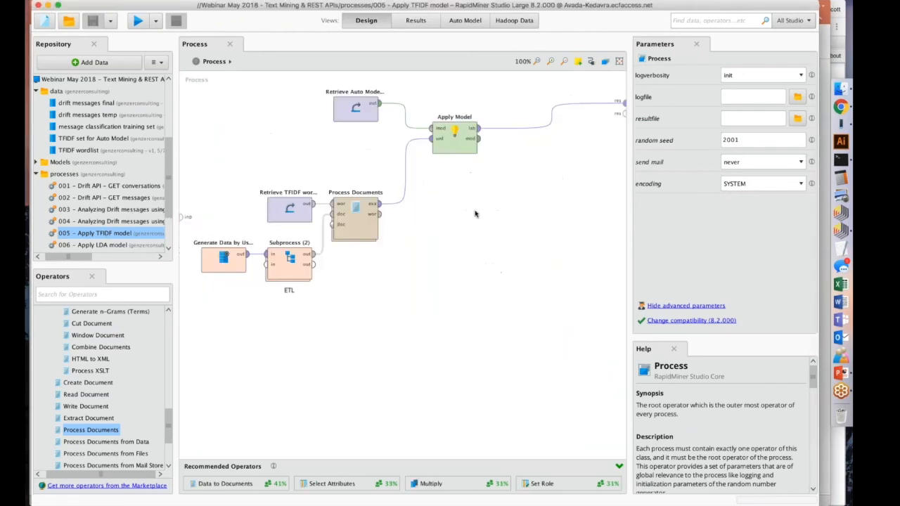
# Examine the repository entry of the Retrieve Auto Model GLM for TFIDF operator in the process.
pyautogui.click(356, 113)
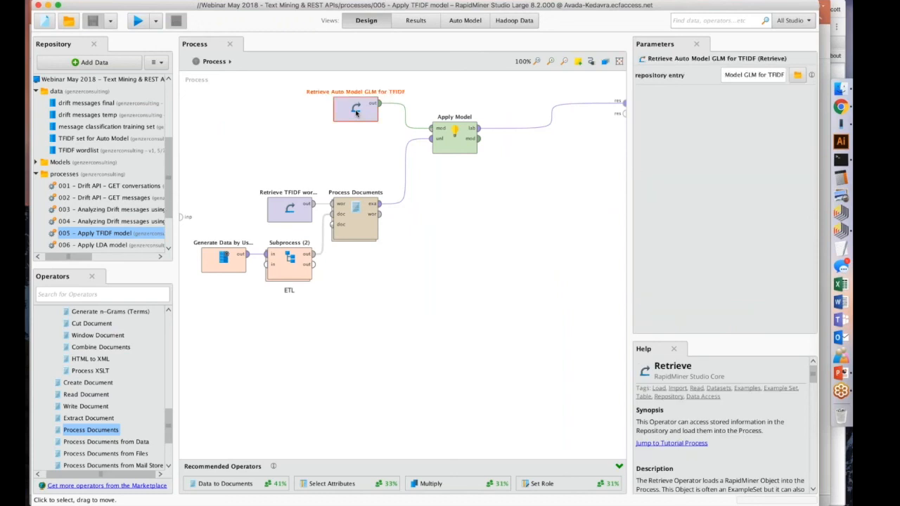
pyautogui.click(435, 24)
pyautogui.click(372, 22)
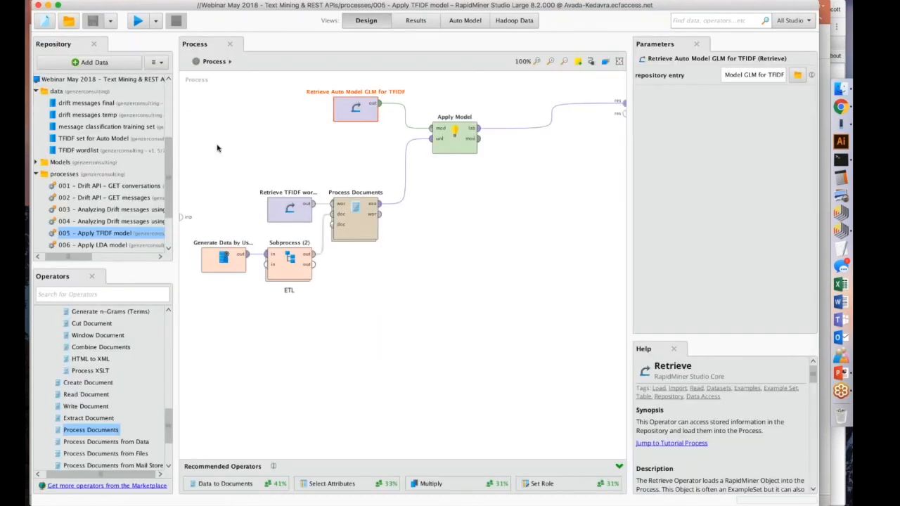
# Reopen the Generalized Linear Model's process from Auto Model, inspect its outputs, and paste the Generalized Linear Model operator back in.
pyautogui.click(465, 20)
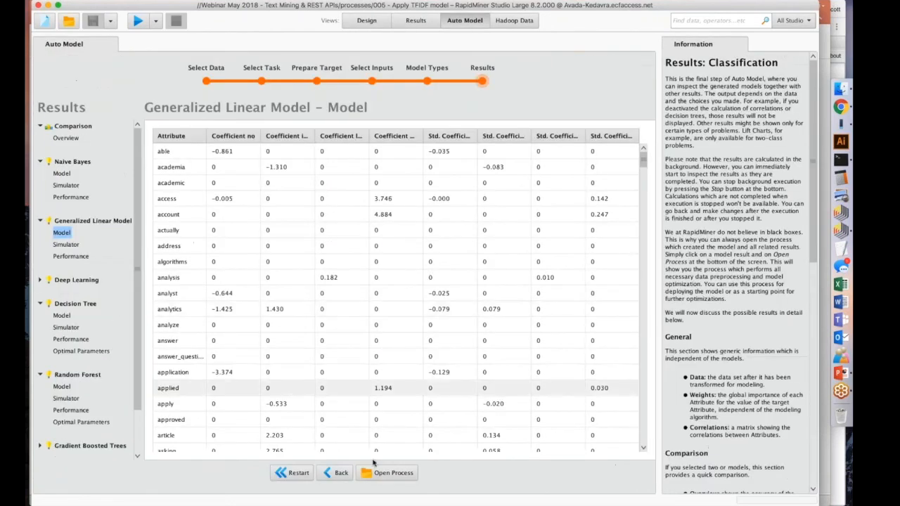
pyautogui.click(372, 473)
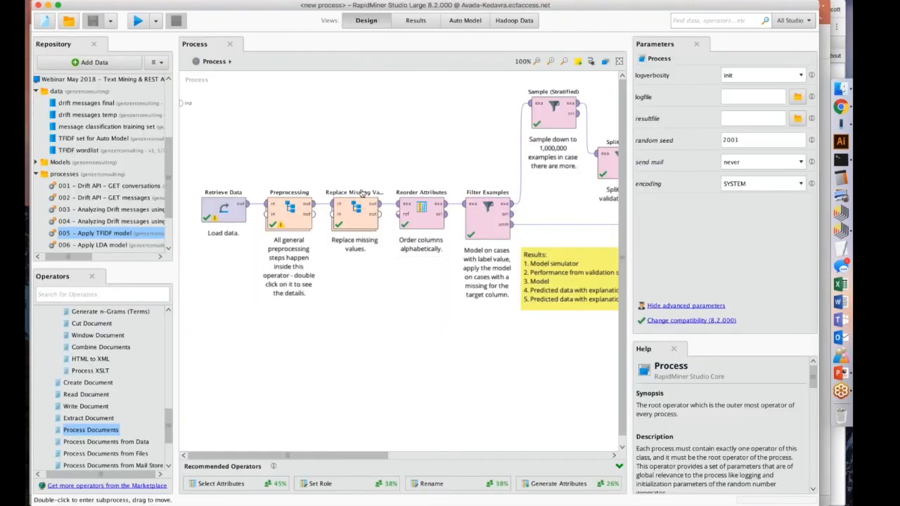
pyautogui.hscroll(10, 362, 194)
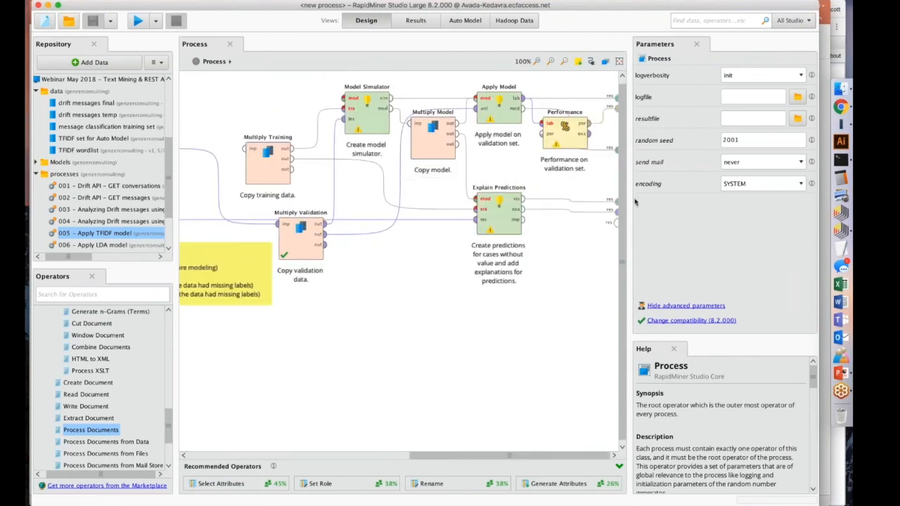
pyautogui.moveTo(616, 151)
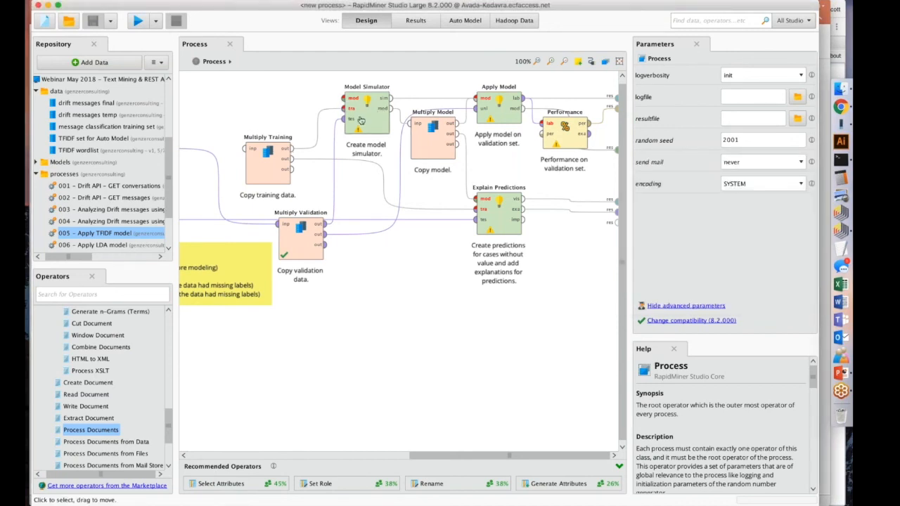
pyautogui.hscroll(-5, 398, 260)
pyautogui.hscroll(-3, 396, 93)
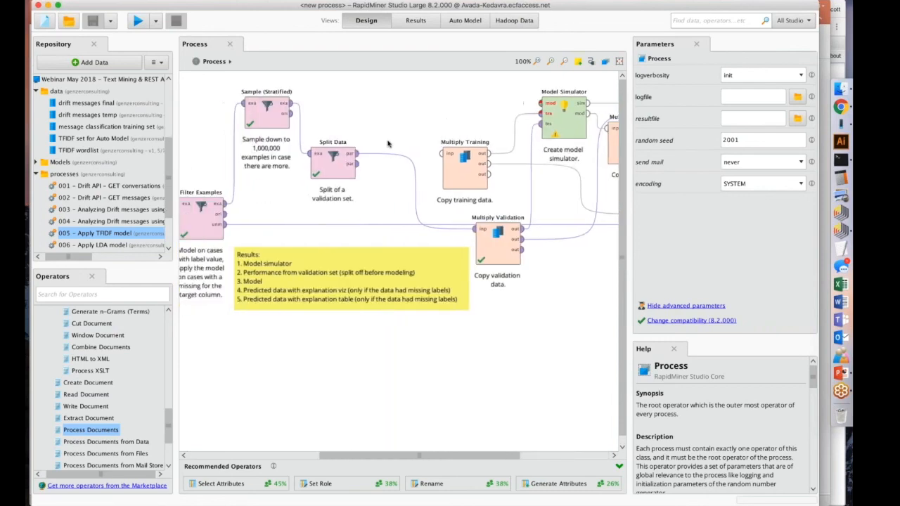
pyautogui.press('super+v')
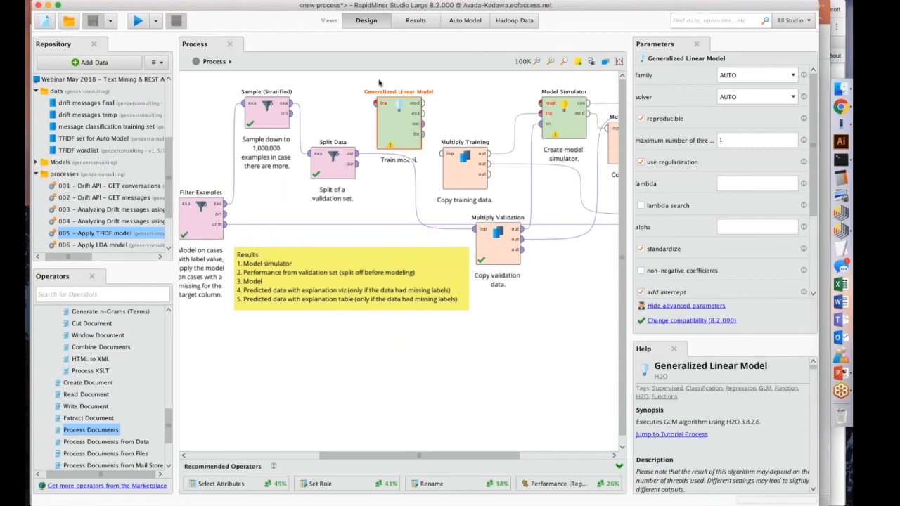
# Expand the Models folder in the webinar repository and select the stored Auto Model GLM for TFIDF.
pyautogui.scroll(1, 78, 176)
pyautogui.hscroll(-1, 77, 176)
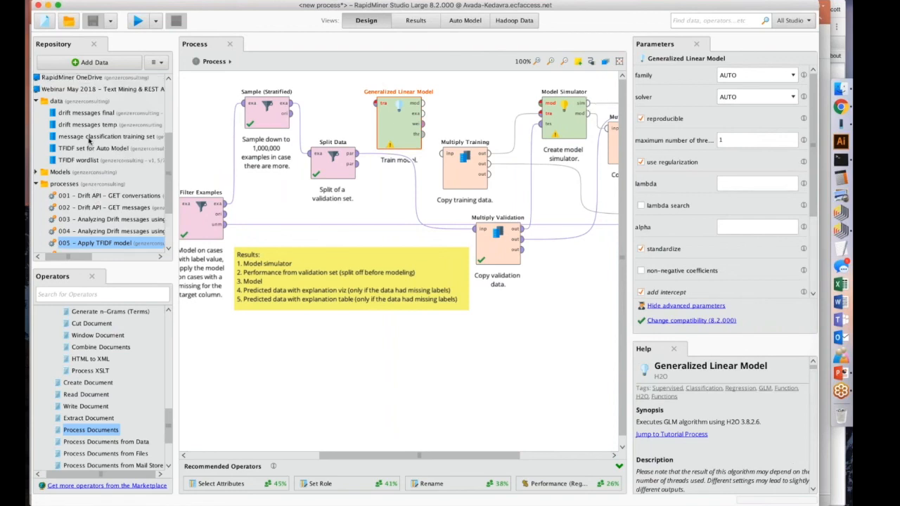
pyautogui.click(45, 173)
pyautogui.click(76, 184)
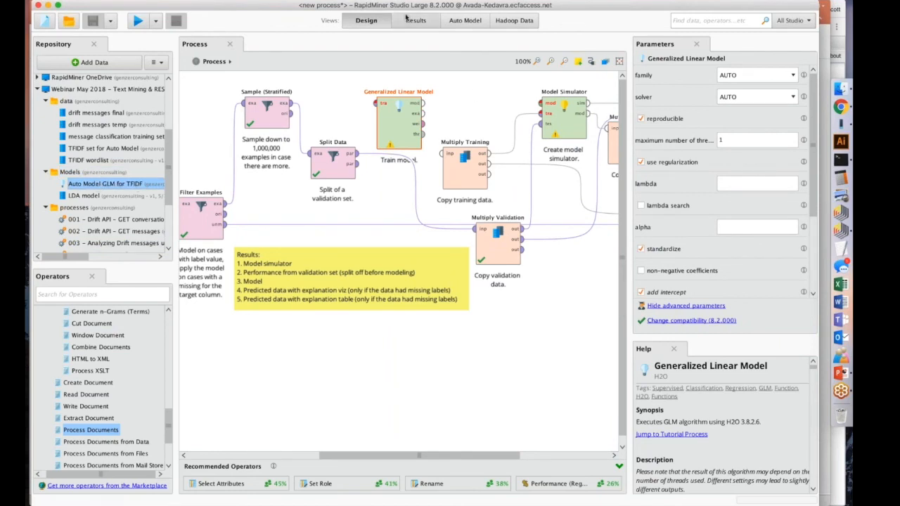
# Open the 005 - Apply TFIDF model process from the webinar repository's processes folder.
pyautogui.scroll(-2, 86, 237)
pyautogui.doubleClick(92, 242)
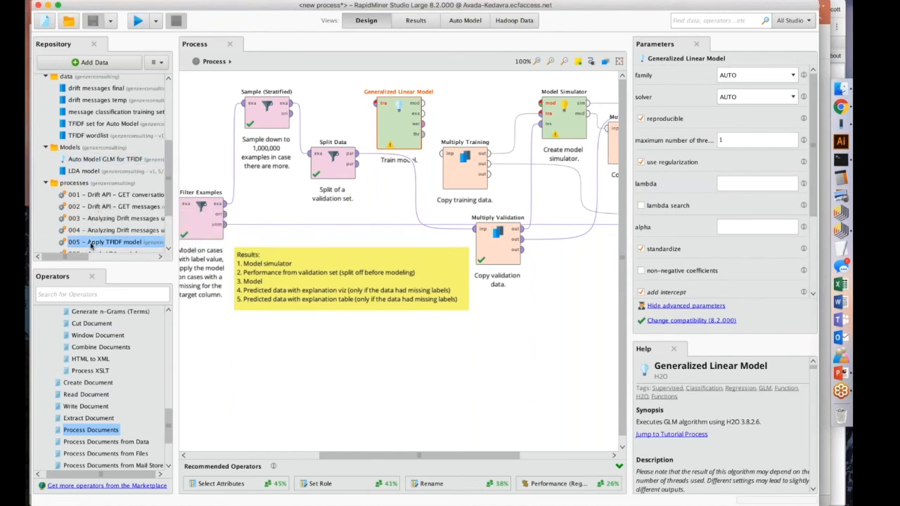
pyautogui.click(487, 277)
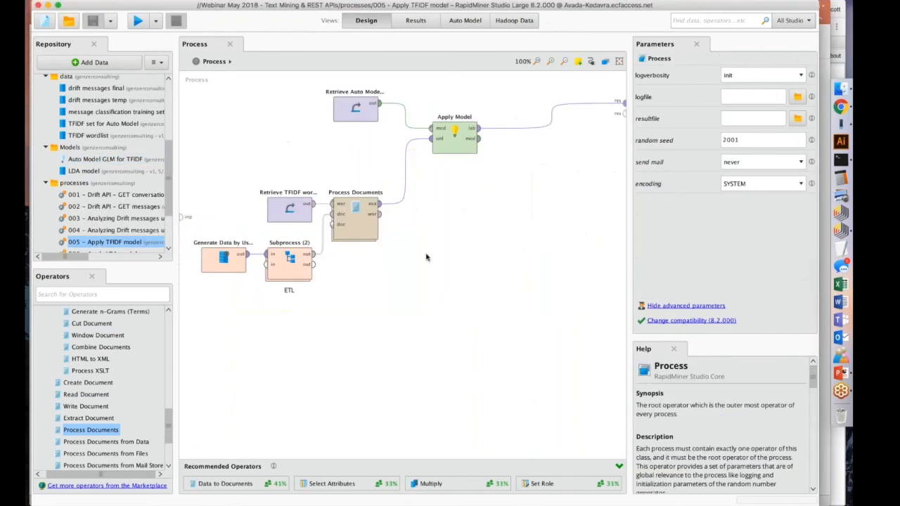
# Examine the Retrieve Auto Model GLM for TFIDF, Apply Model, Generate Data by User Specification and Process Documents operators.
pyautogui.click(347, 102)
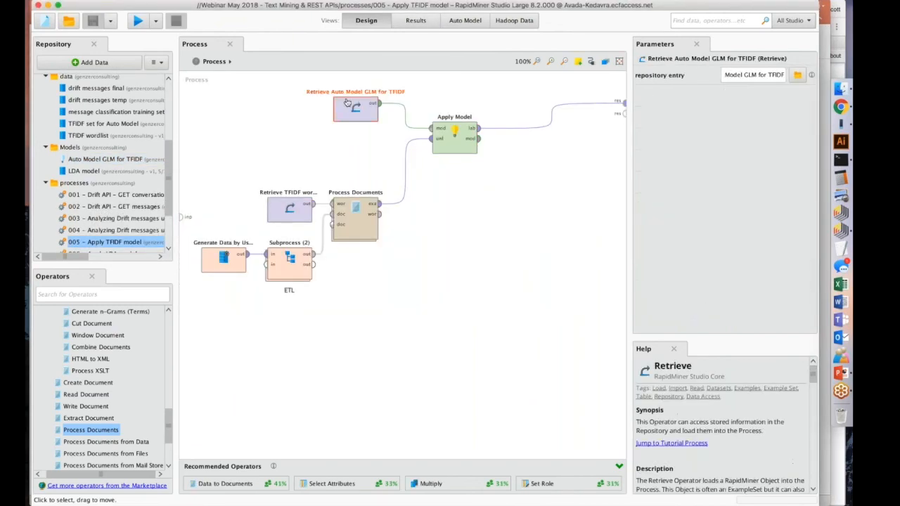
pyautogui.click(464, 139)
pyautogui.click(225, 254)
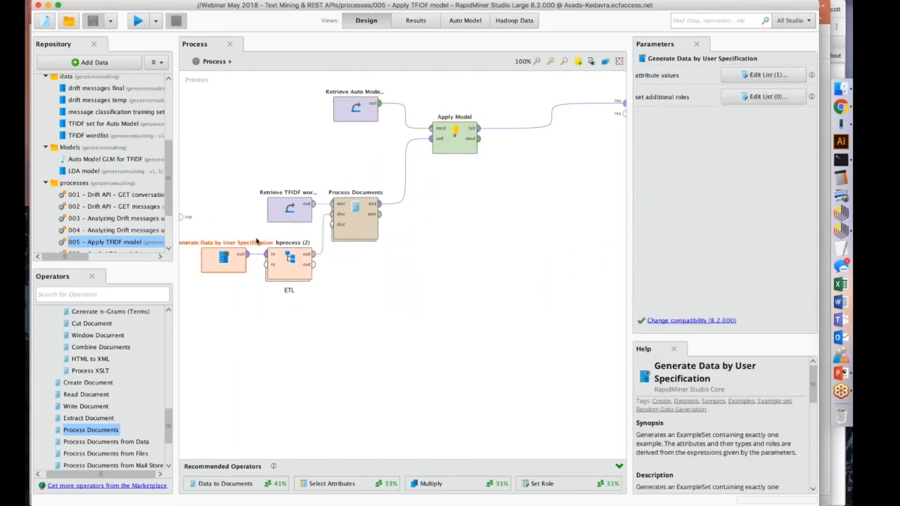
pyautogui.click(354, 219)
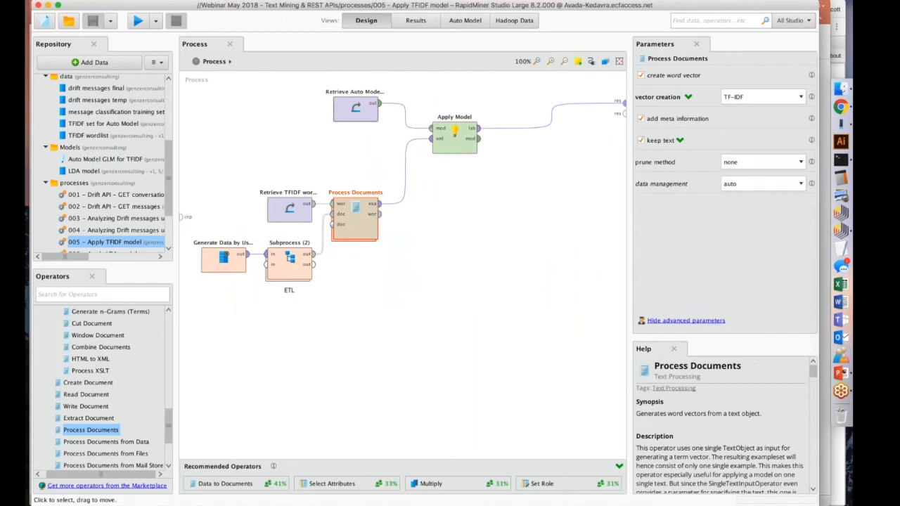
pyautogui.click(355, 109)
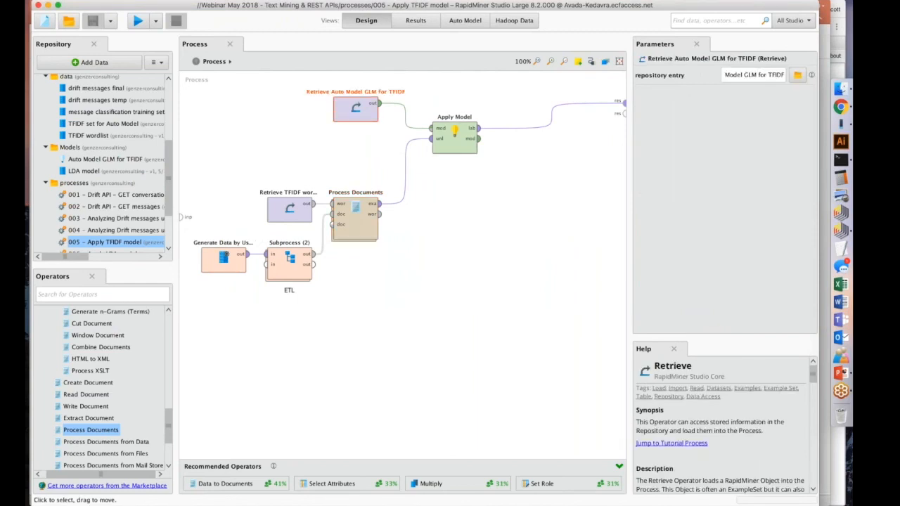
pyautogui.click(455, 139)
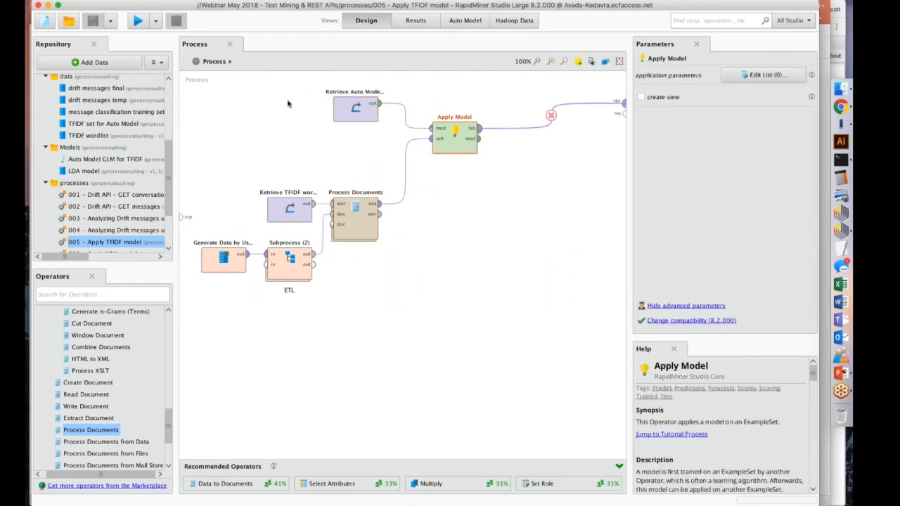
pyautogui.click(355, 109)
# Check the body attribute value of Generate Data by User Specification and run the TFIDF scoring process.
pyautogui.click(224, 257)
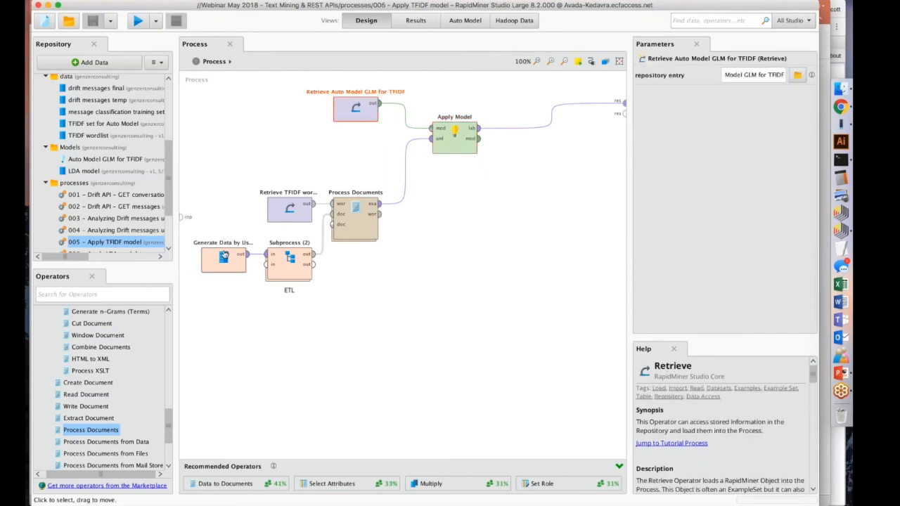
pyautogui.click(732, 77)
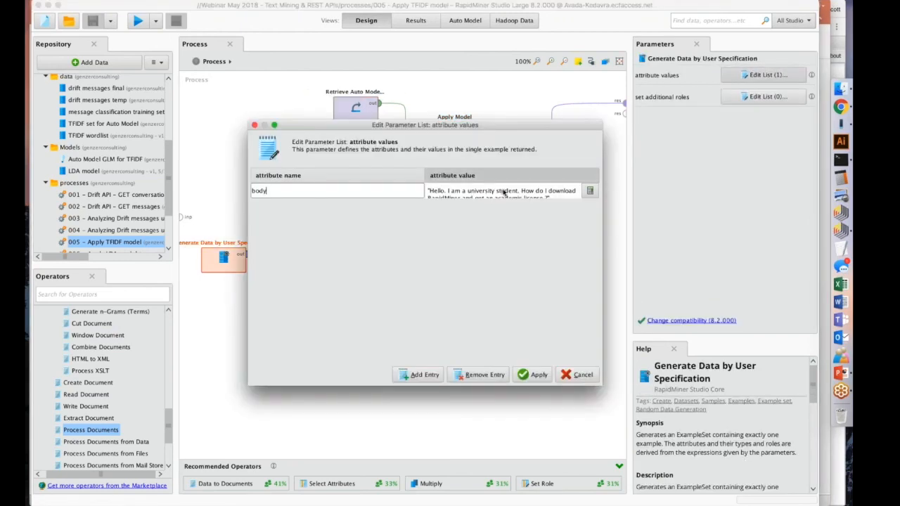
pyautogui.click(540, 374)
pyautogui.click(137, 21)
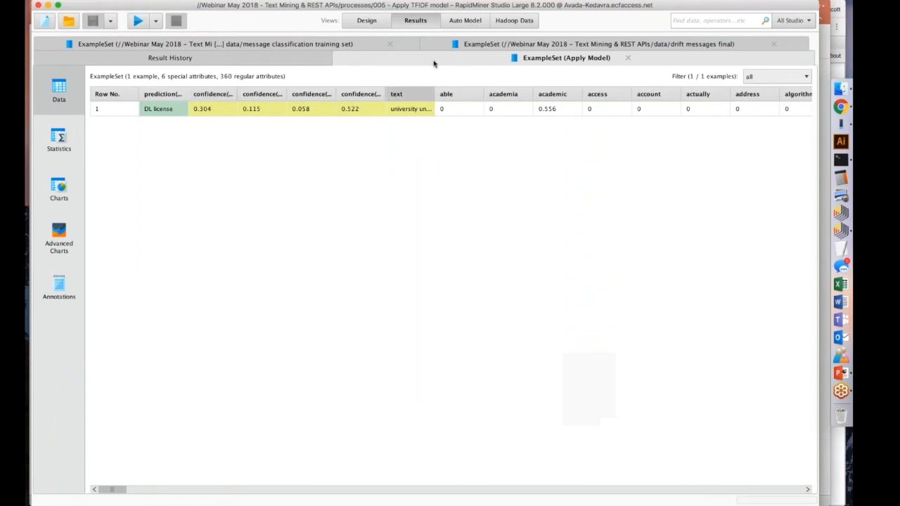
pyautogui.moveTo(435, 93)
pyautogui.mouseDown()
pyautogui.moveTo(492, 93)
pyautogui.moveTo(443, 94)
pyautogui.mouseUp()
# Return to the process design and reread the test message in Generate Data by User Specification's attribute values.
pyautogui.click(367, 20)
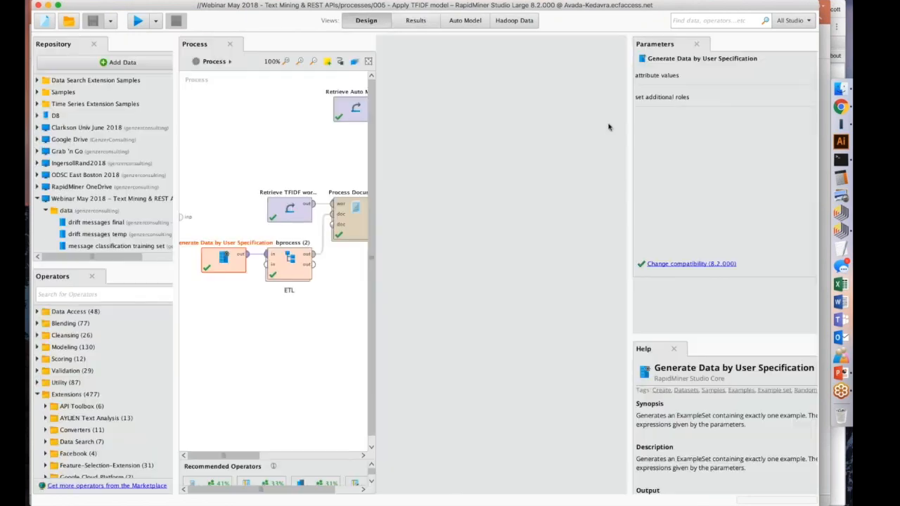
pyautogui.click(768, 75)
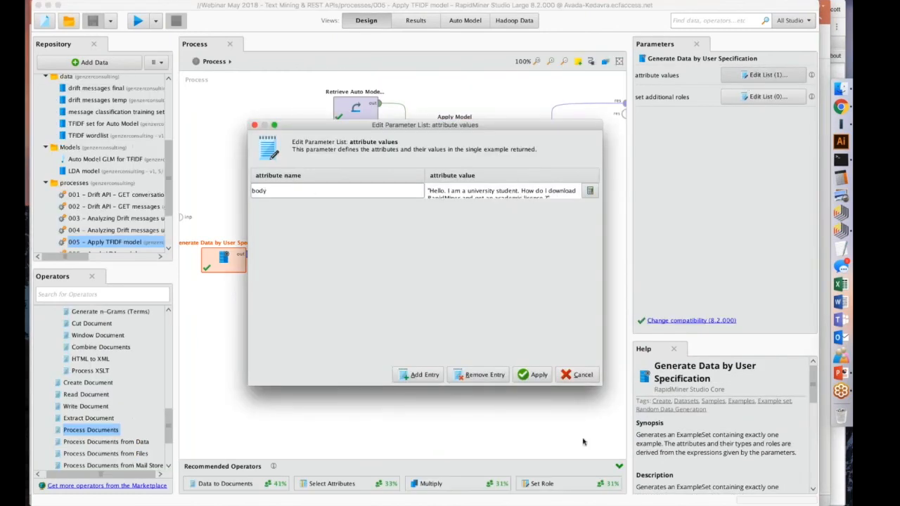
pyautogui.click(535, 375)
# Reopen the Apply Model results and widen the confidence(DL license) and confidence(no) columns to read their full names.
pyautogui.click(415, 20)
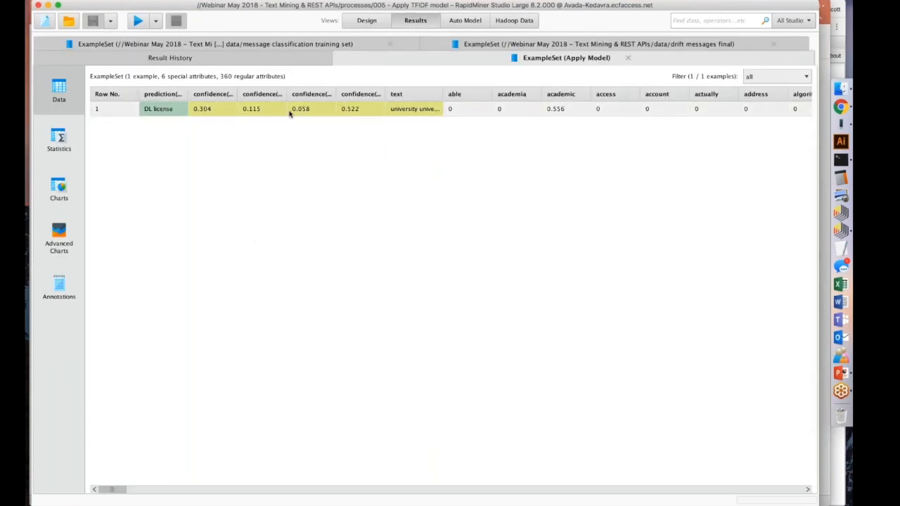
pyautogui.moveTo(385, 94); pyautogui.dragTo(440, 93)
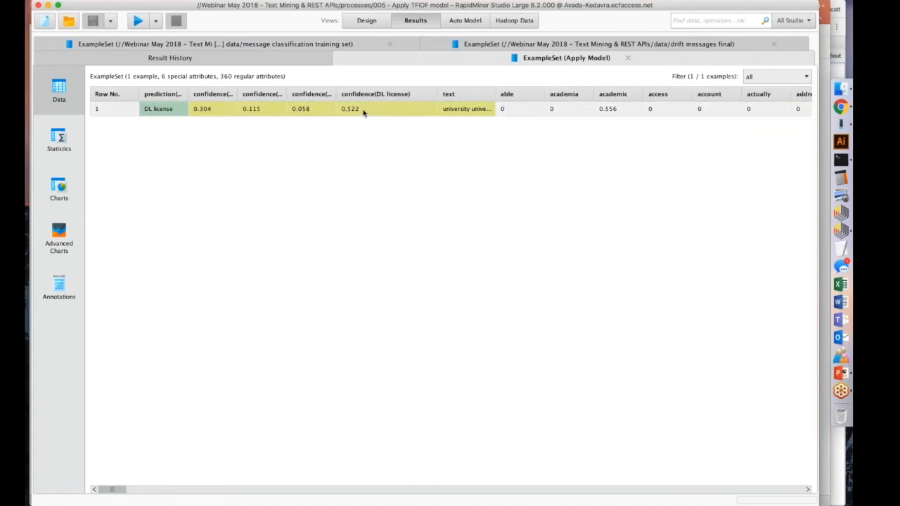
pyautogui.moveTo(241, 94); pyautogui.dragTo(270, 93)
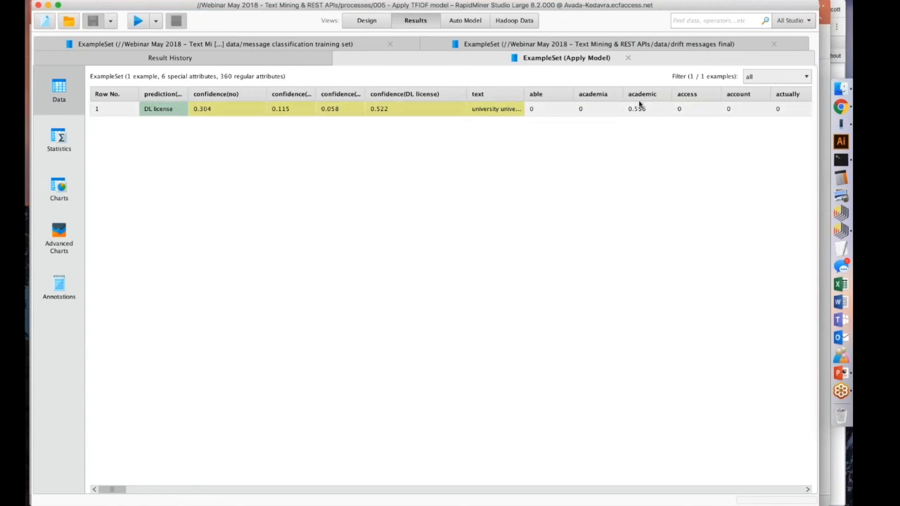
# Return to the process design and open 006 - Apply LDA model from the repository.
pyautogui.click(367, 20)
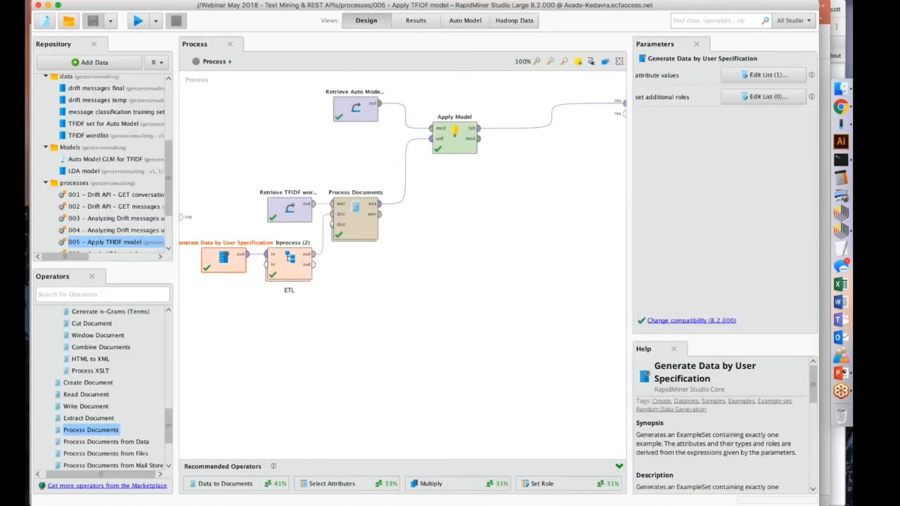
pyautogui.scroll(-1, 113, 244)
pyautogui.doubleClick(113, 244)
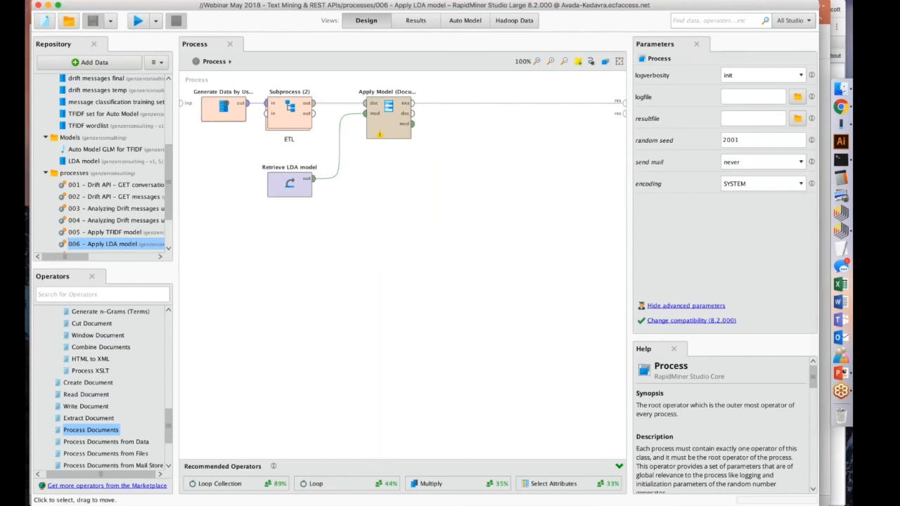
# Inspect the body attribute value, the ETL subprocess operator and the Retrieve LDA model repository entry in the LDA process.
pyautogui.click(225, 104)
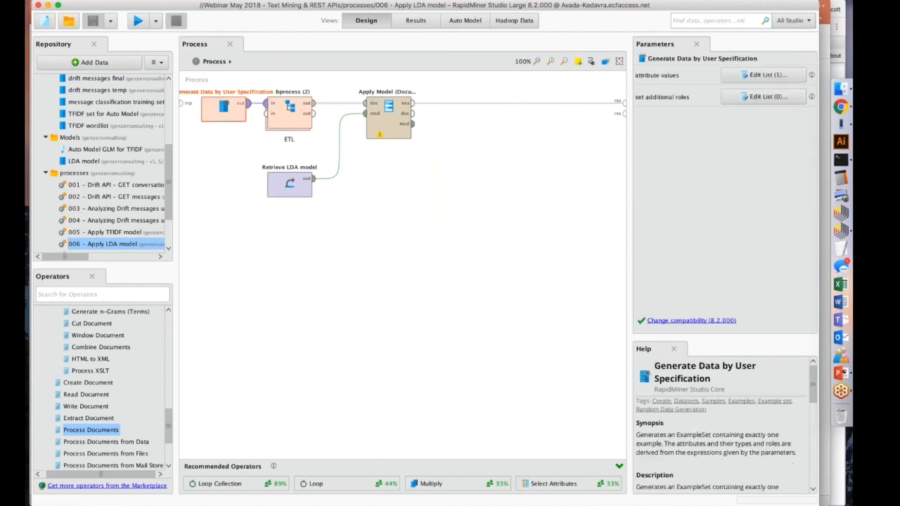
pyautogui.click(769, 75)
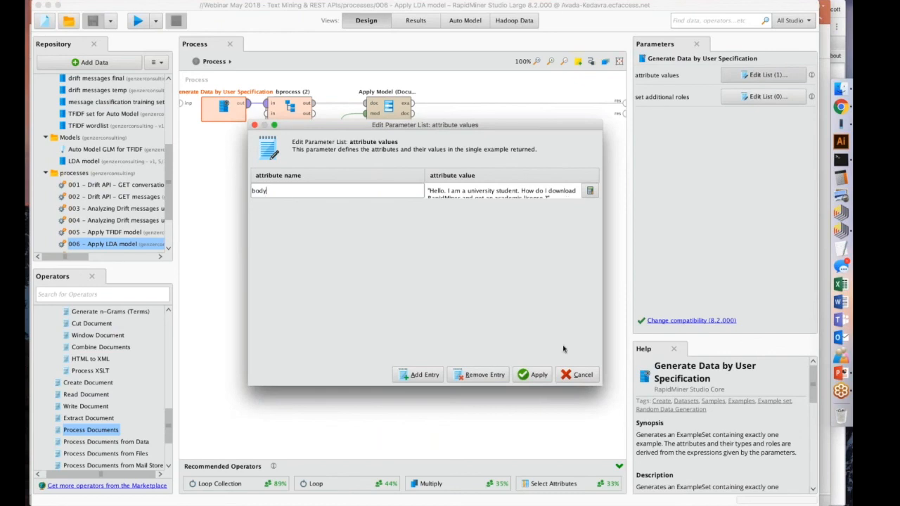
pyautogui.click(532, 375)
pyautogui.click(290, 109)
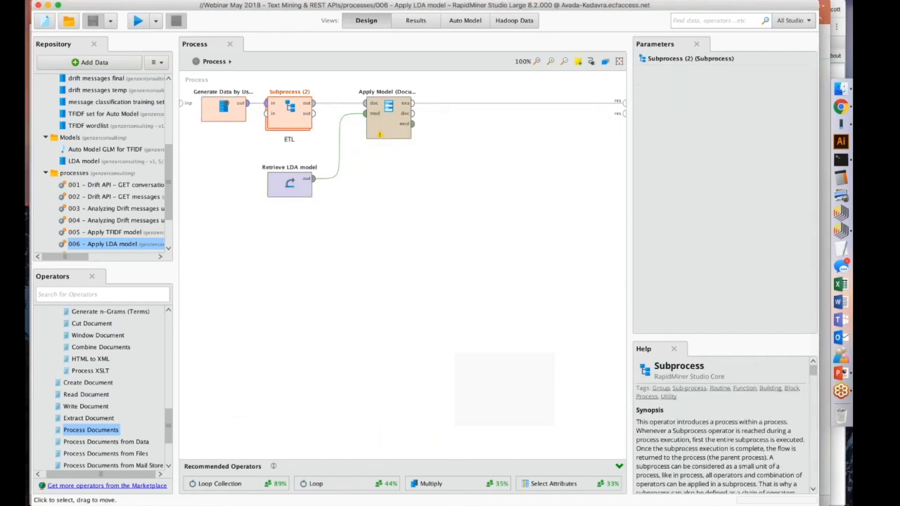
pyautogui.click(290, 185)
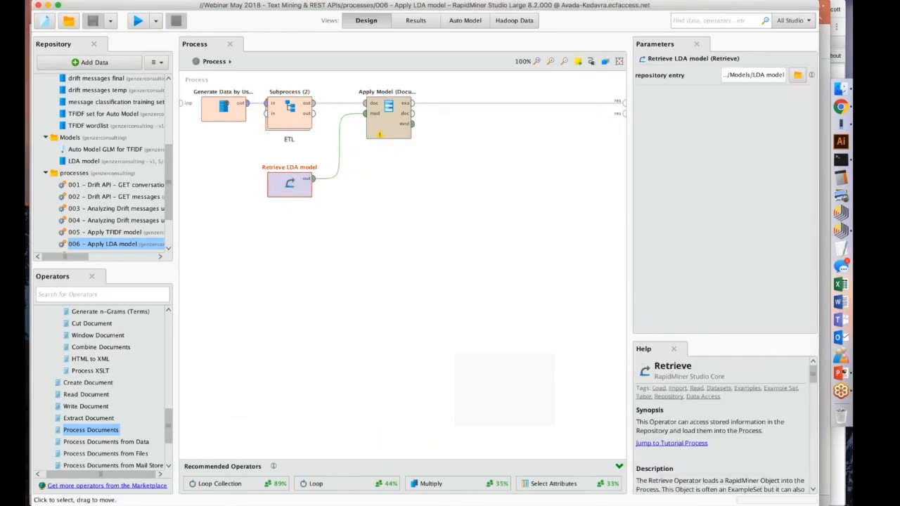
# Locate Apply Model (Documents) under Operator Toolbox's Text Processing operators and examine its use in the process.
pyautogui.moveTo(120, 322); pyautogui.dragTo(120, 323)
pyautogui.scroll(5, 105, 352)
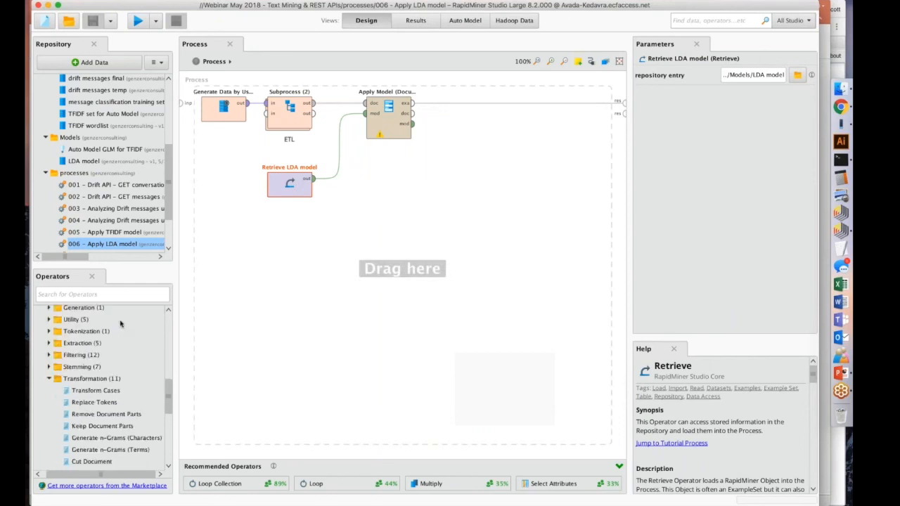
pyautogui.scroll(2, 70, 357)
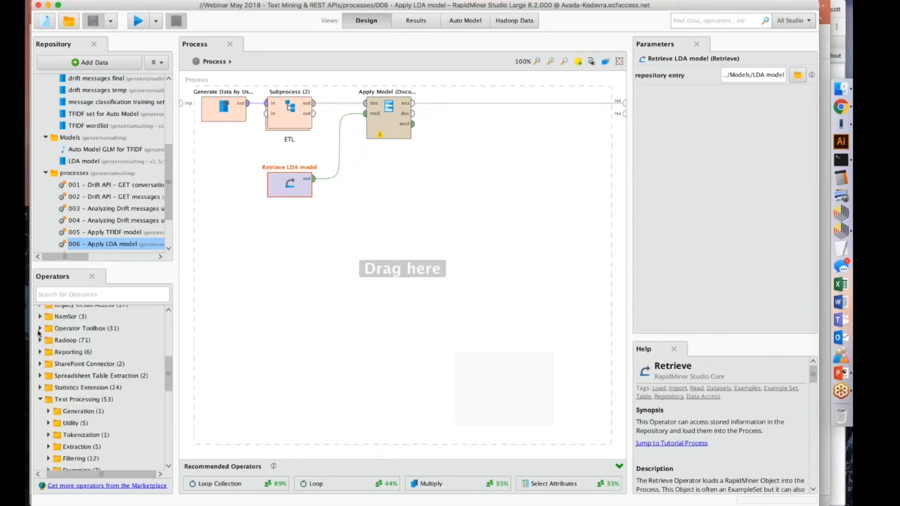
pyautogui.click(40, 329)
pyautogui.click(48, 436)
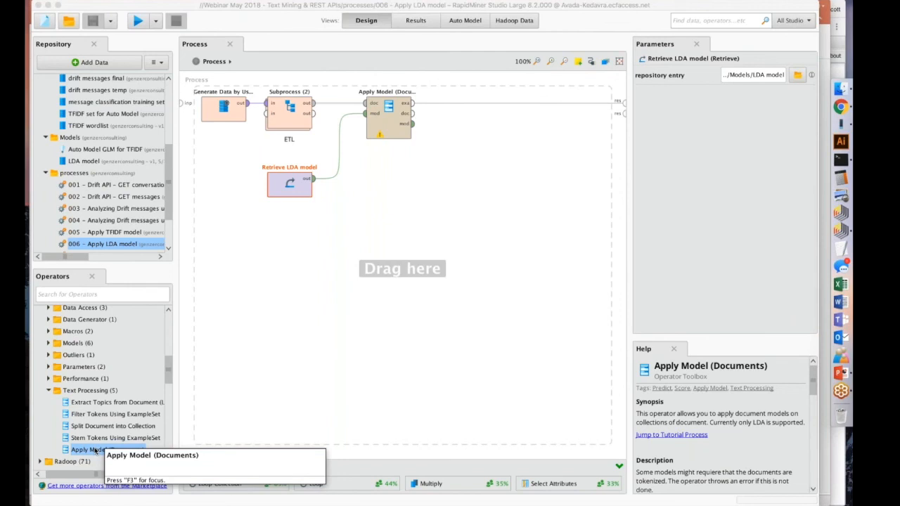
pyautogui.click(387, 109)
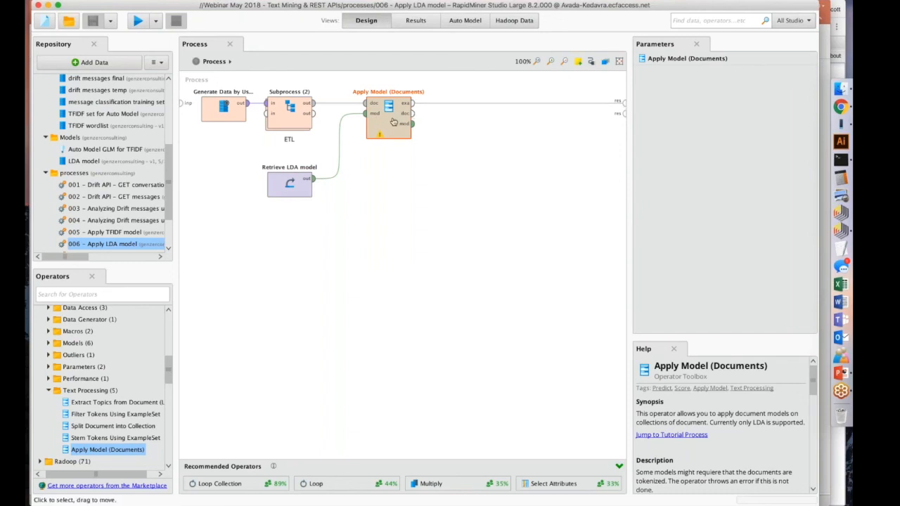
# Inspect the Data to Documents operator inside the ETL subprocess and return to the main process.
pyautogui.doubleClick(291, 113)
pyautogui.click(422, 110)
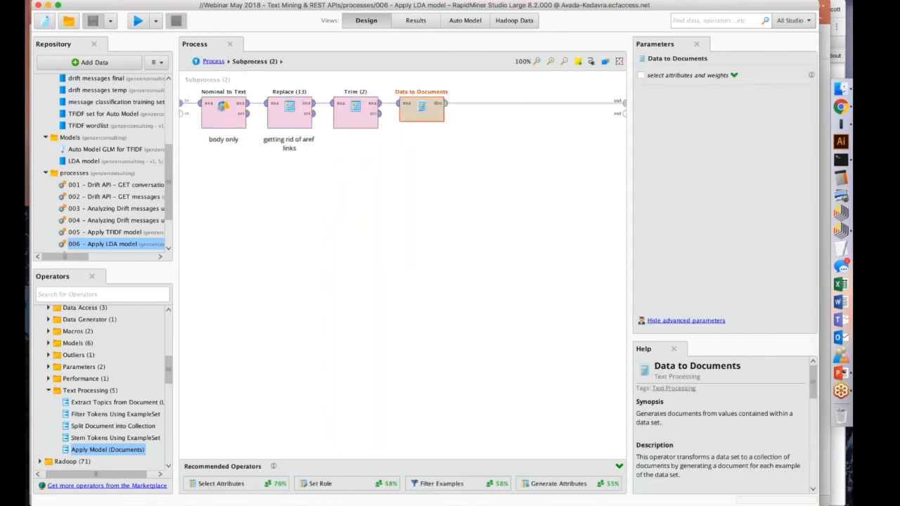
pyautogui.click(214, 61)
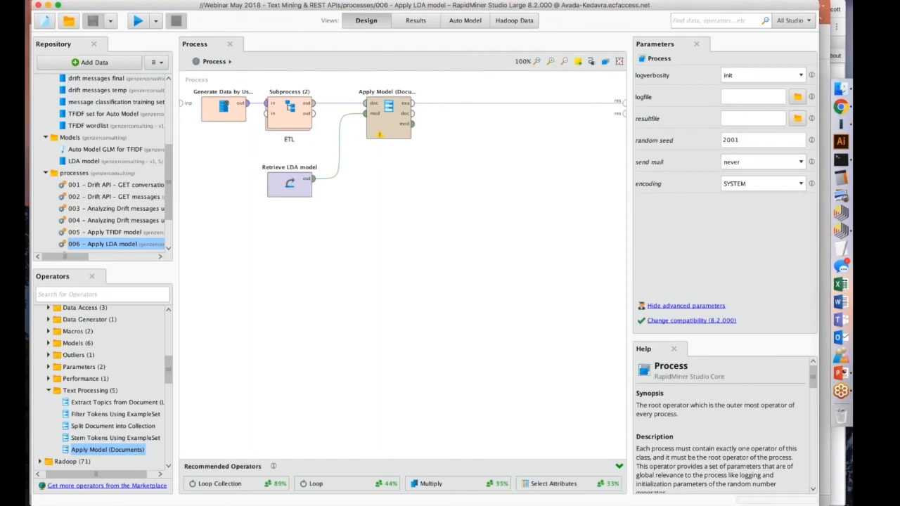
# Run the LDA scoring process and widen the confidence(Topic_6) column in its results.
pyautogui.click(397, 131)
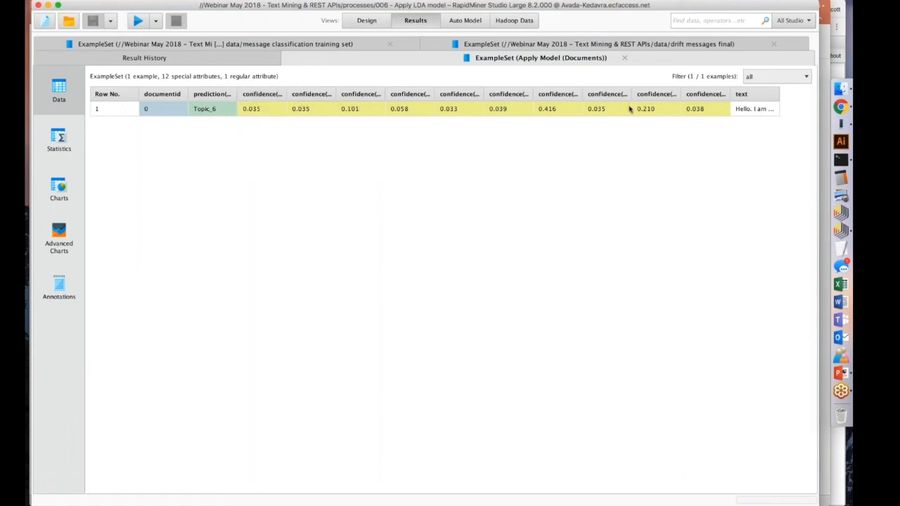
pyautogui.moveTo(583, 94); pyautogui.dragTo(626, 94)
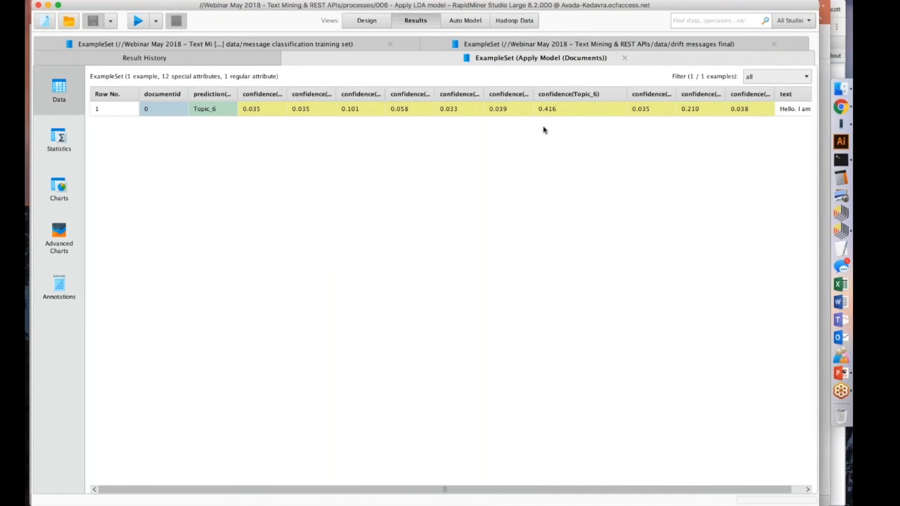
# Return to the process design, check the Demo slide in PowerPoint, and switch back to RapidMiner Studio.
pyautogui.click(366, 21)
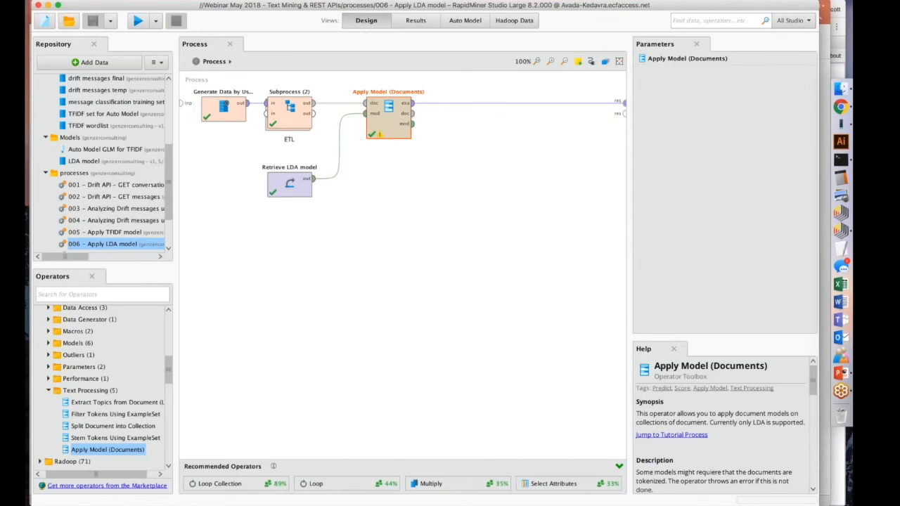
pyautogui.scroll(-2, 102, 169)
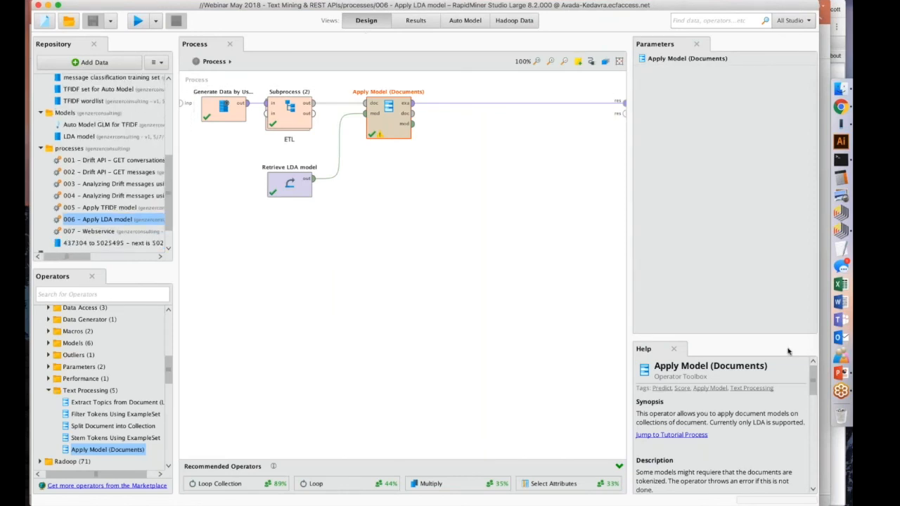
pyautogui.click(831, 375)
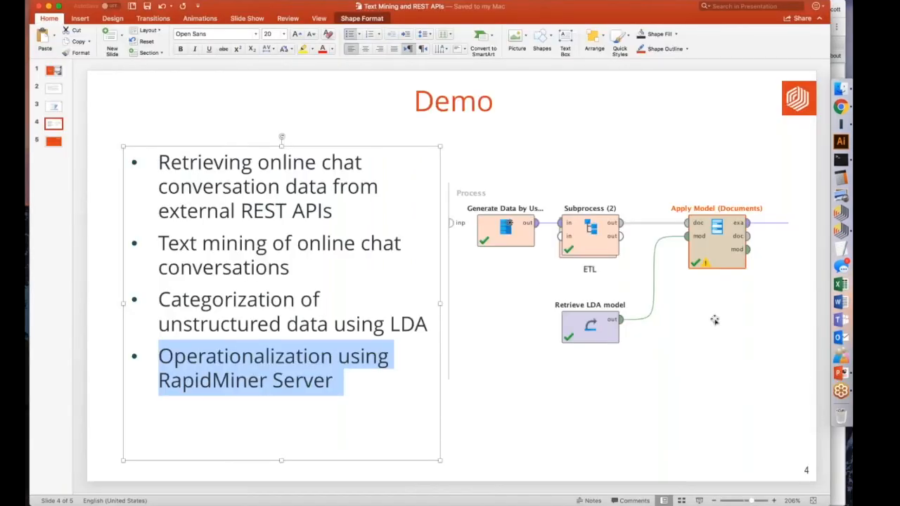
pyautogui.click(834, 230)
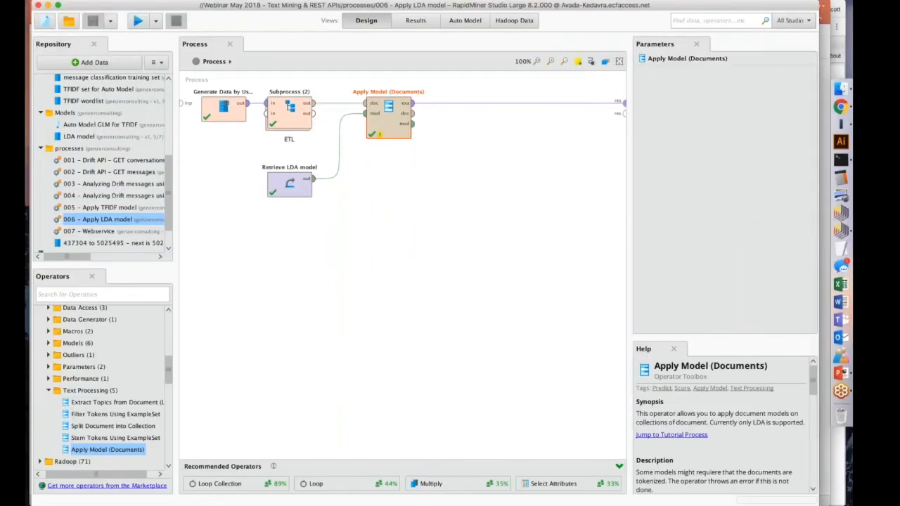
pyautogui.scroll(1, 102, 169)
pyautogui.scroll(-3, 102, 391)
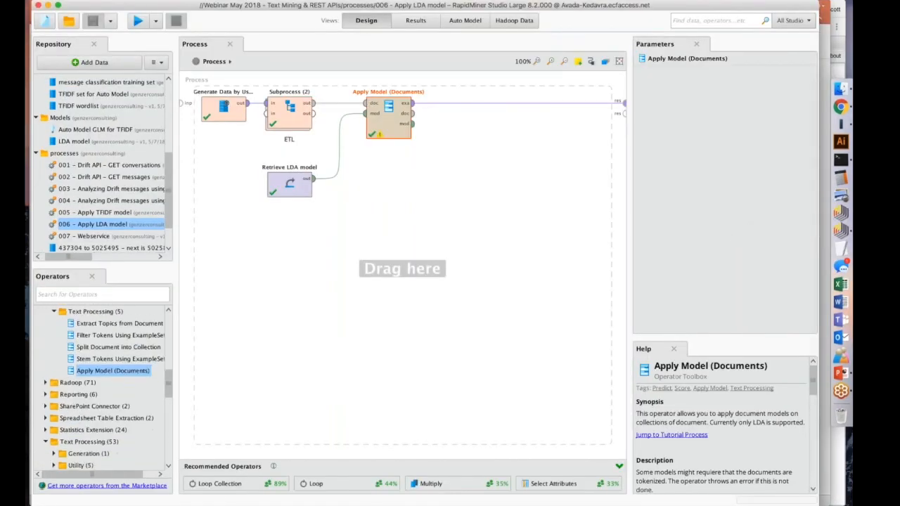
pyautogui.scroll(-5, 80, 410)
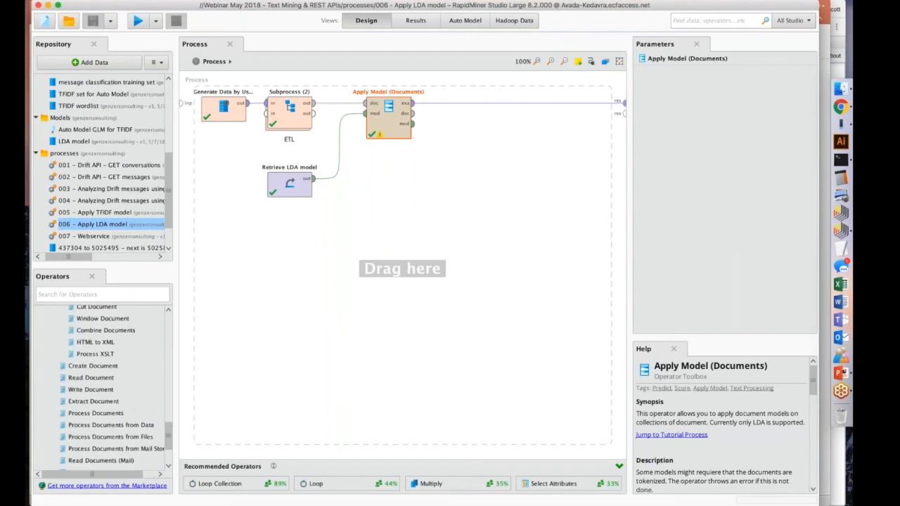
# Try to expand the RM Server repository and dismiss the error dialog.
pyautogui.scroll(-3, 40, 235)
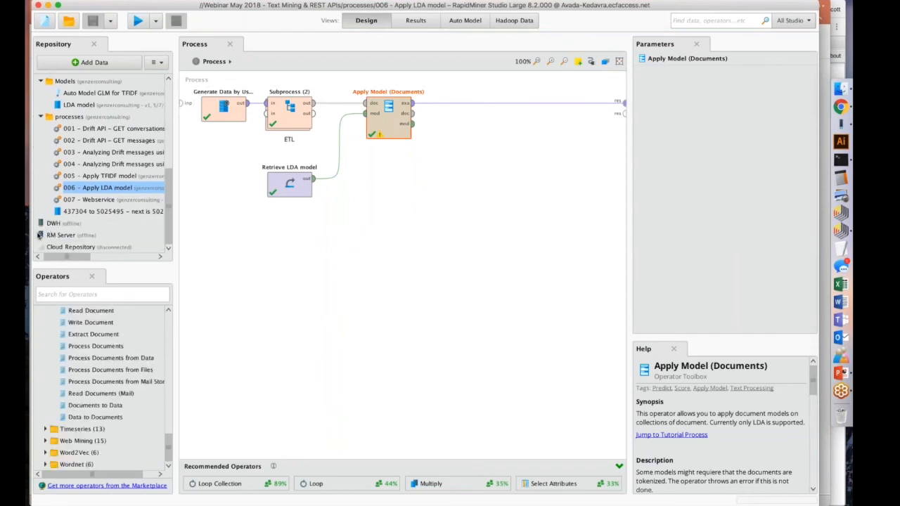
pyautogui.hscroll(-1, 40, 237)
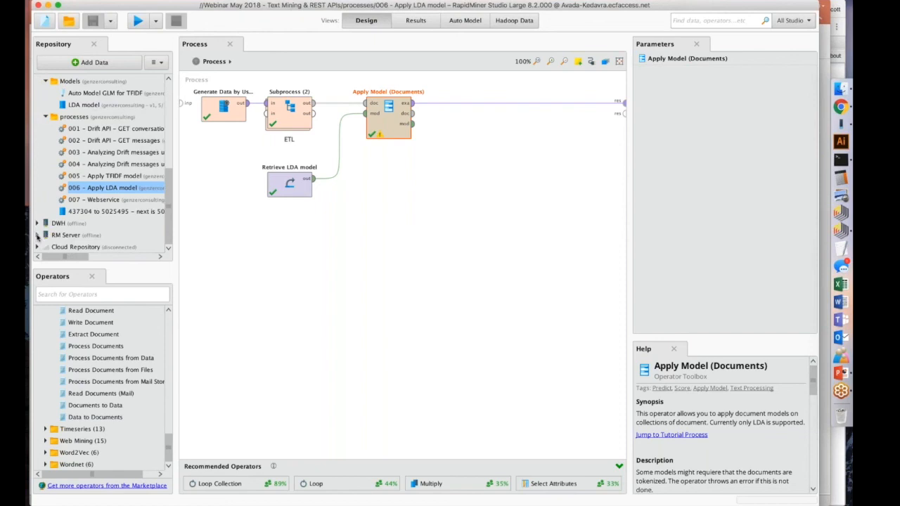
pyautogui.click(38, 236)
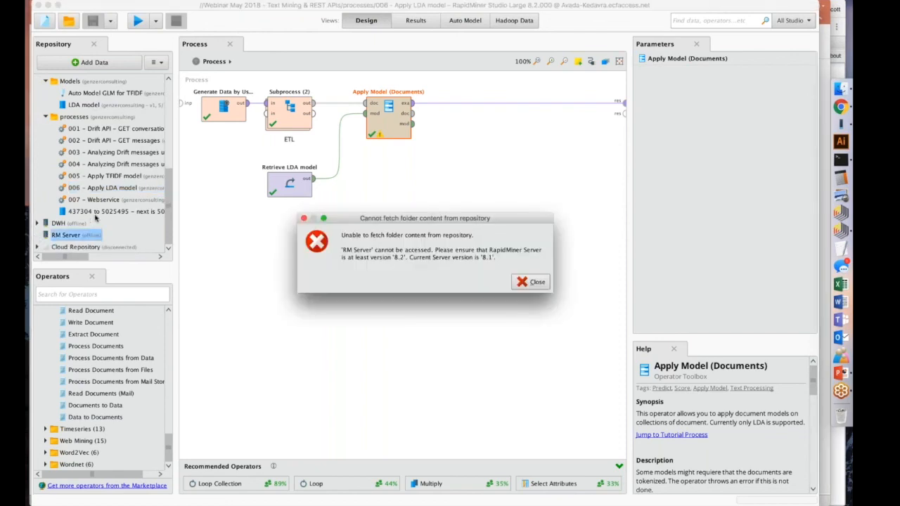
pyautogui.click(532, 282)
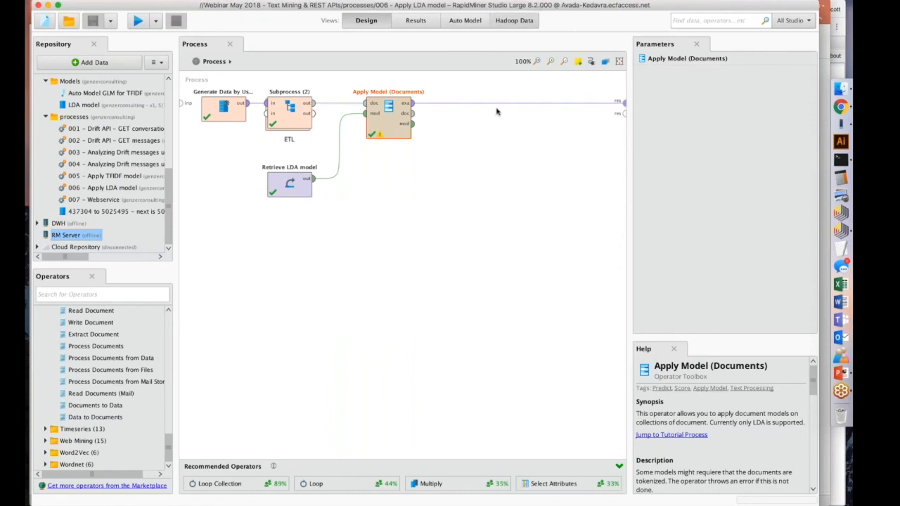
# Switch to Chrome, open the EducationCloudRepo Server bookmark in a new window, and log in with the saved credentials.
pyautogui.click(846, 108)
pyautogui.press('super+n')
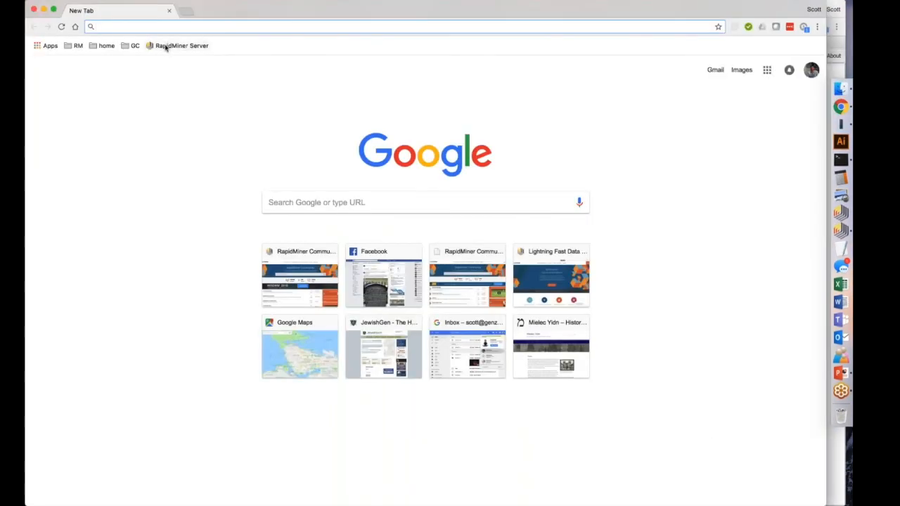
pyautogui.click(76, 45)
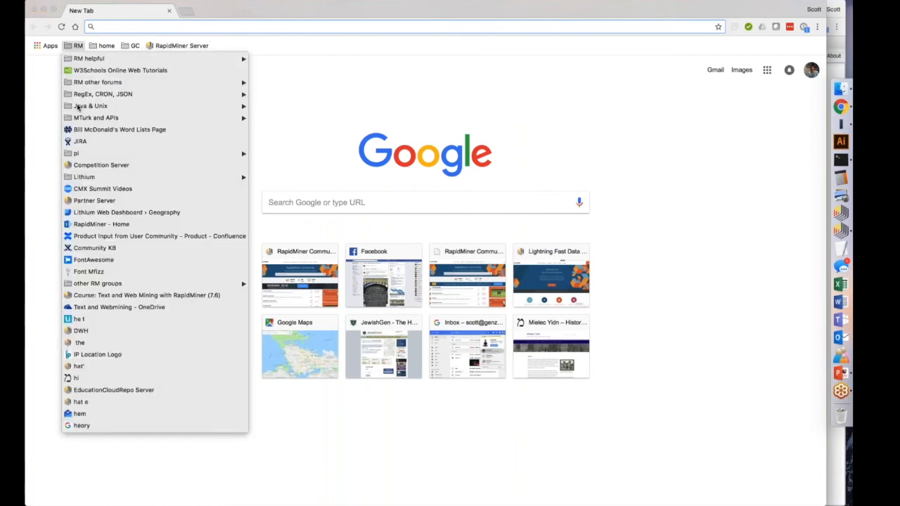
pyautogui.click(98, 391)
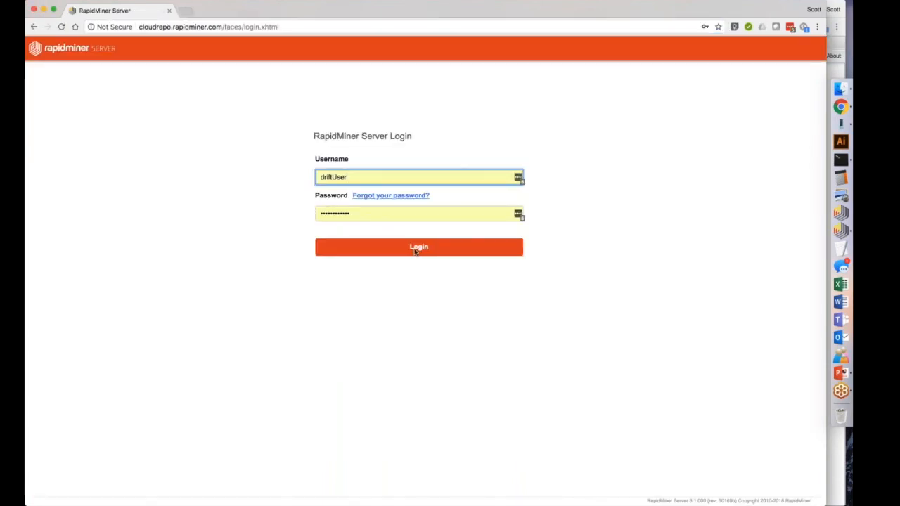
pyautogui.click(416, 250)
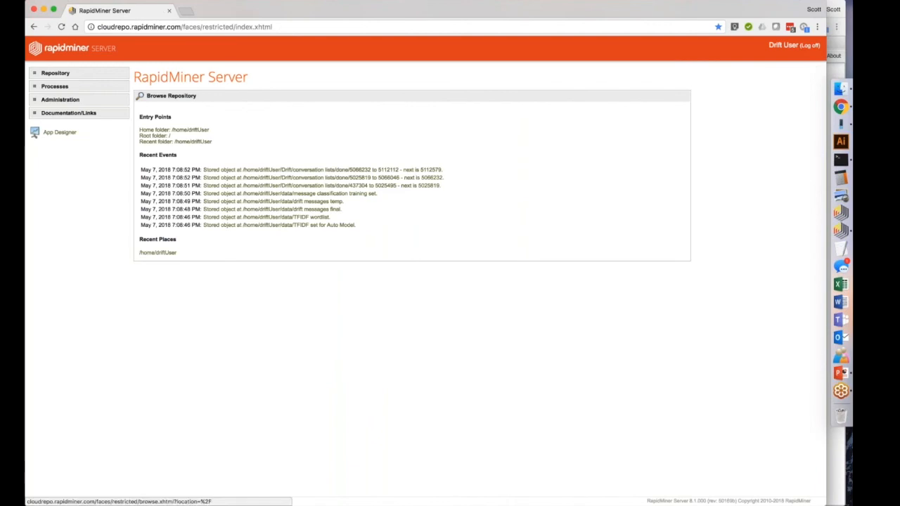
pyautogui.moveTo(233, 7); pyautogui.dragTo(254, 8)
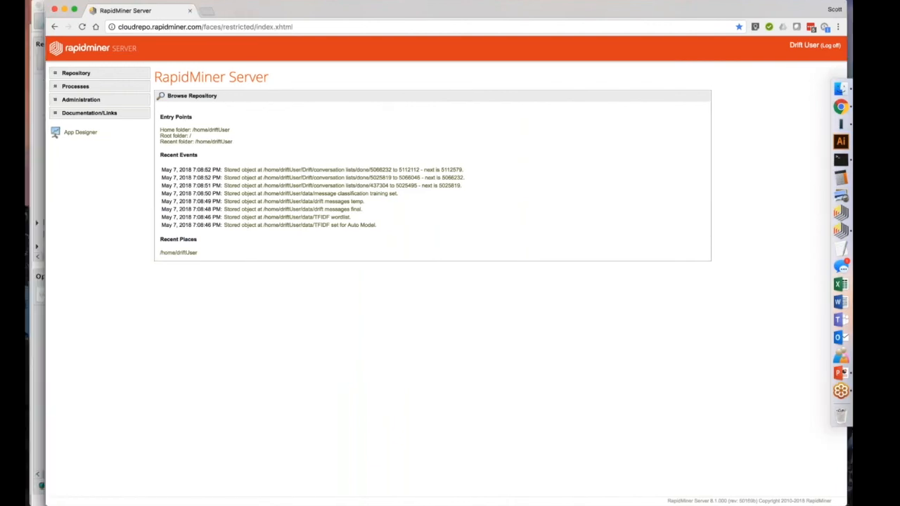
# Go to the server's web services and open driftWebservice for editing.
pyautogui.click(76, 86)
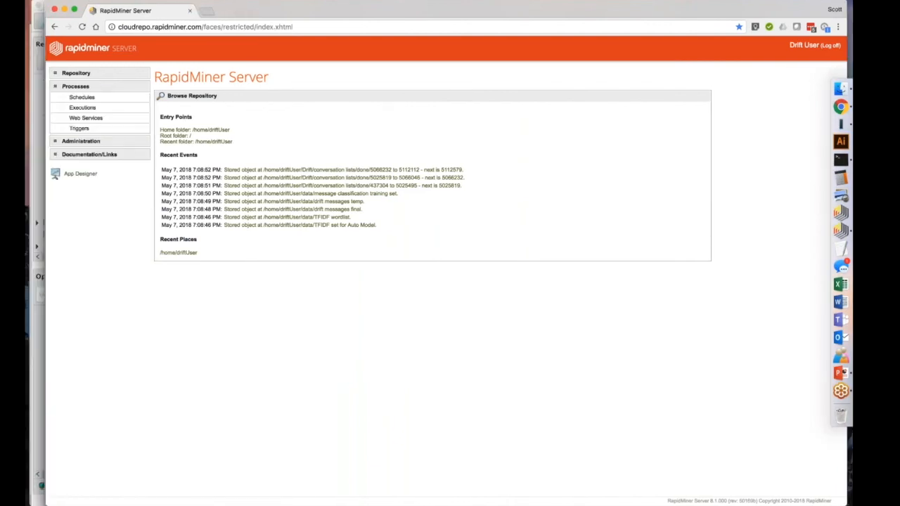
pyautogui.click(81, 119)
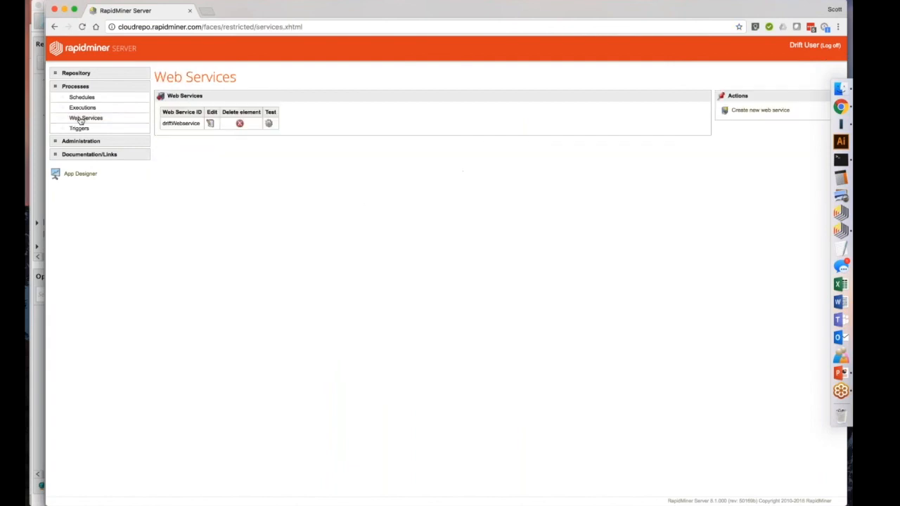
pyautogui.click(210, 124)
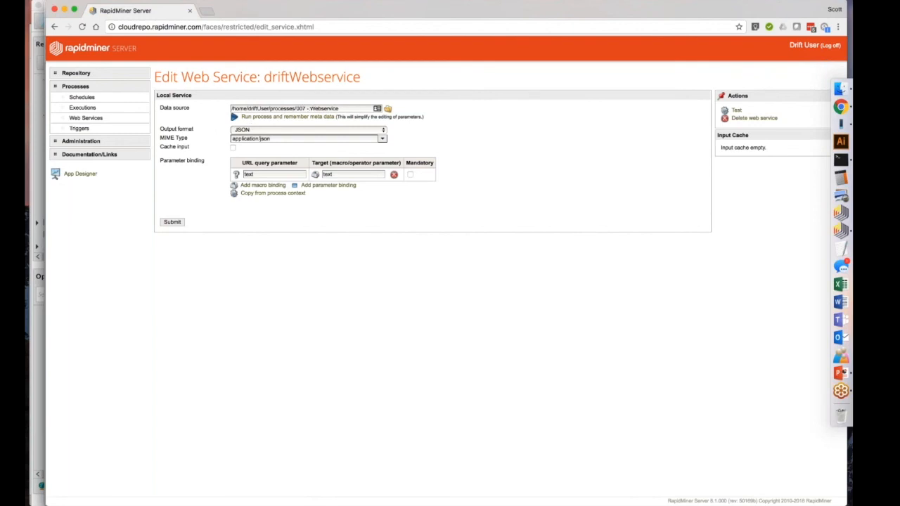
# Switch to RapidMiner Studio, open the 007 - Webservice process, and inspect the attribute values of Generate Data by User Specification.
pyautogui.click(840, 229)
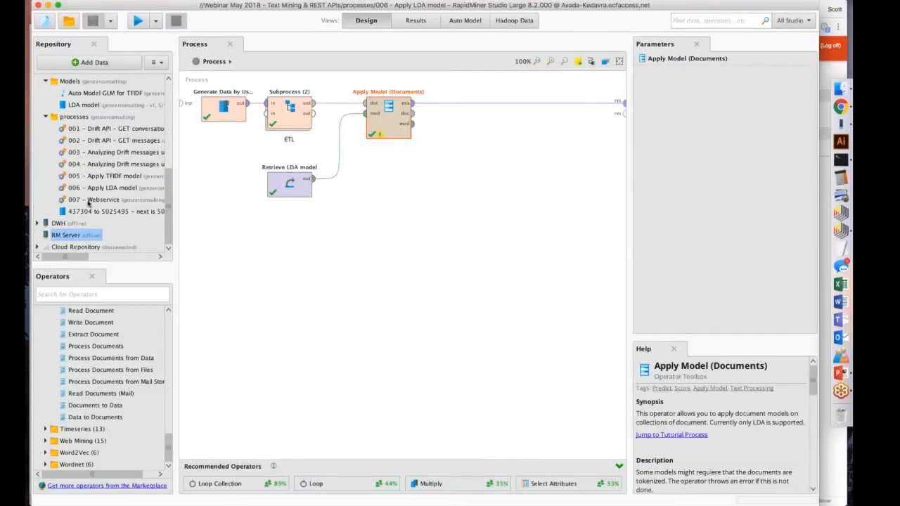
pyautogui.doubleClick(89, 201)
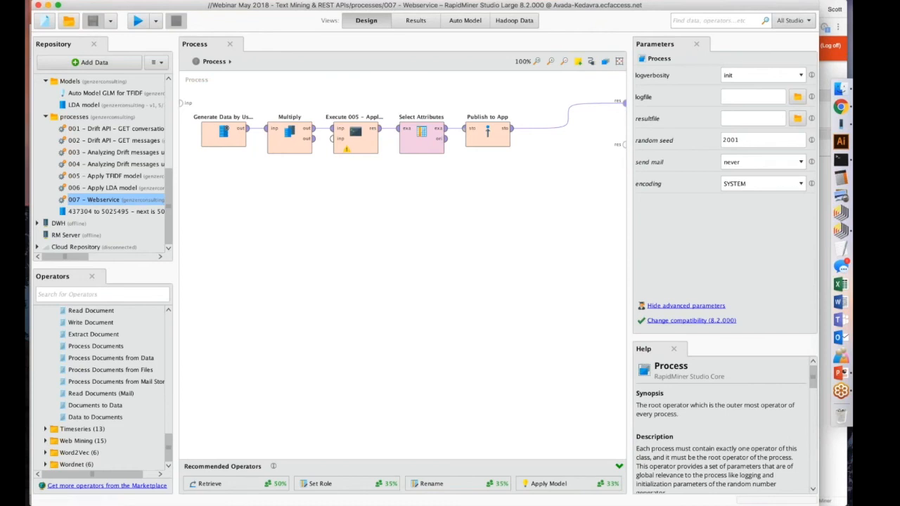
pyautogui.click(223, 134)
pyautogui.click(765, 75)
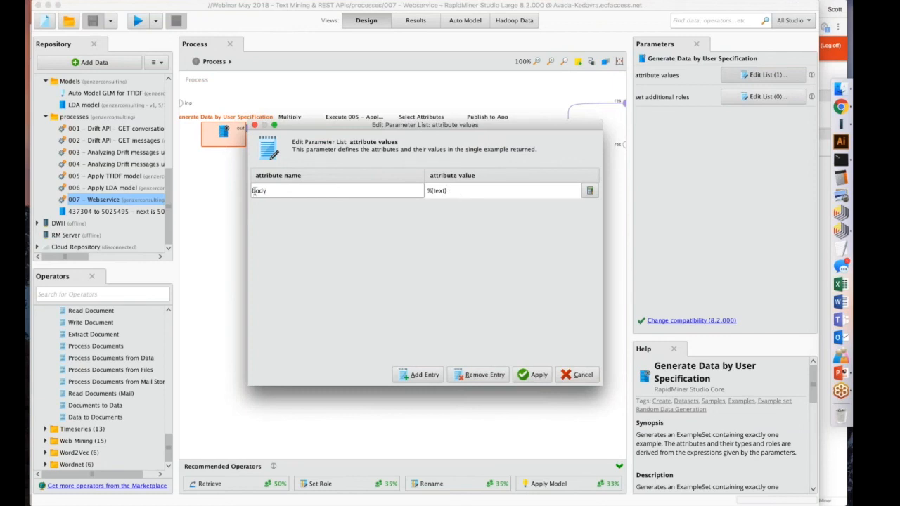
pyautogui.click(540, 375)
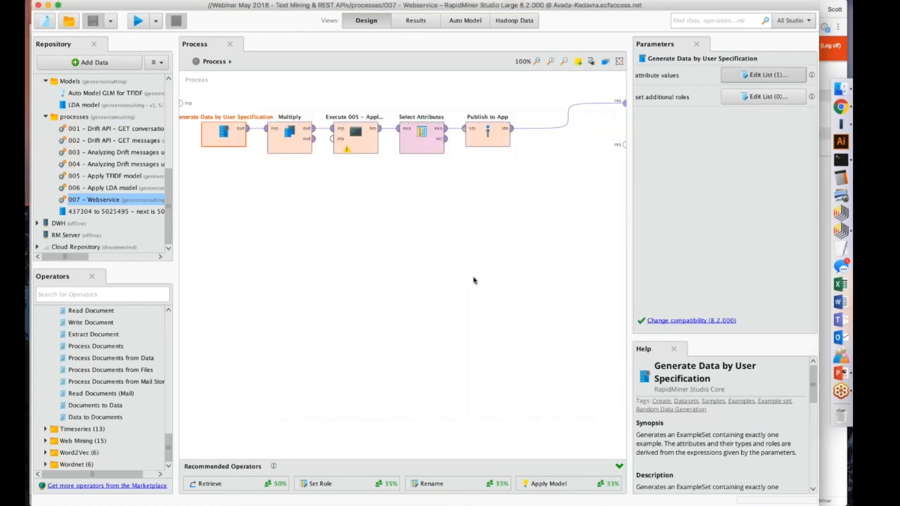
# Inspect the Multiply, Execute 005 - Apply TFIDF model, Select Attributes and Publish to App operators in turn.
pyautogui.click(295, 135)
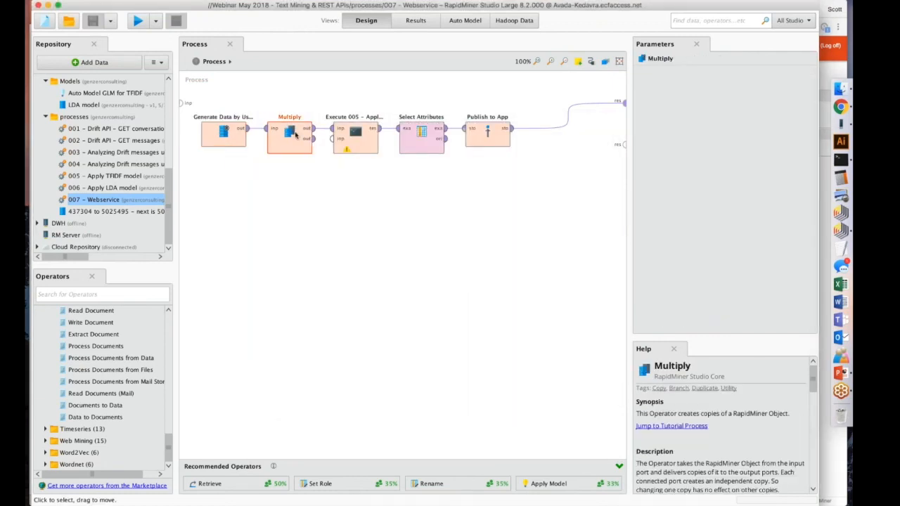
pyautogui.click(346, 135)
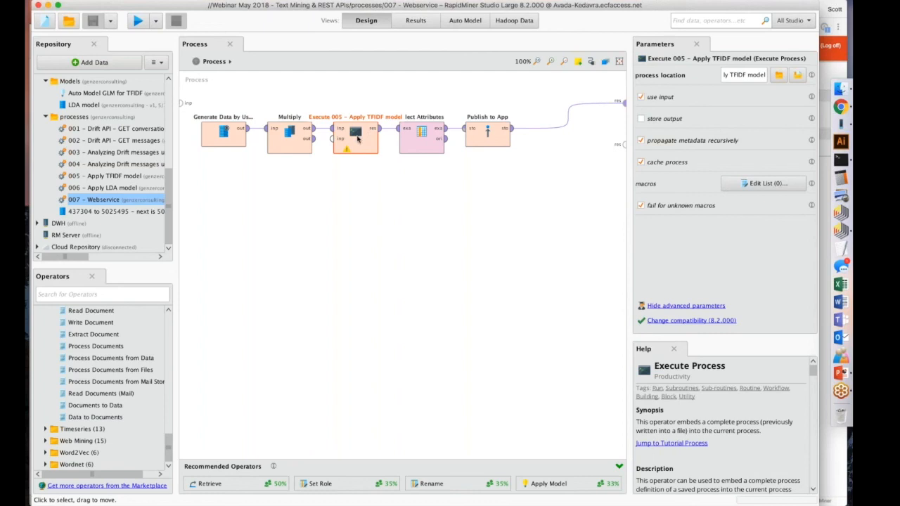
pyautogui.click(423, 134)
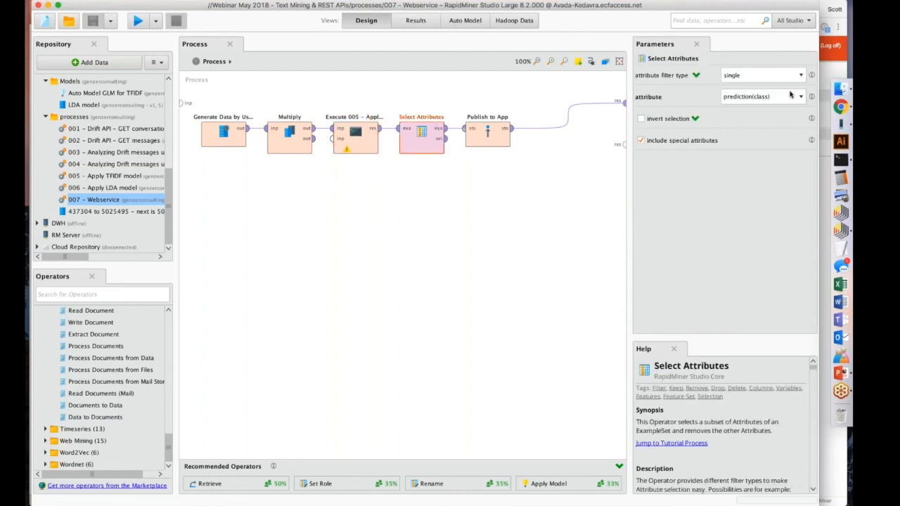
pyautogui.click(468, 127)
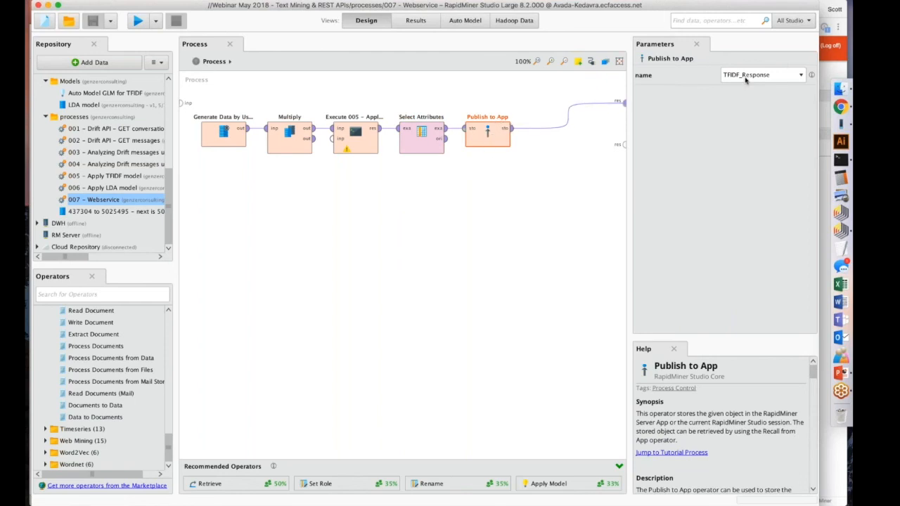
pyautogui.click(491, 154)
pyautogui.click(490, 131)
# Return to Chrome, review the output format options and the text macro binding, and submit driftWebservice with JSON output.
pyautogui.click(840, 107)
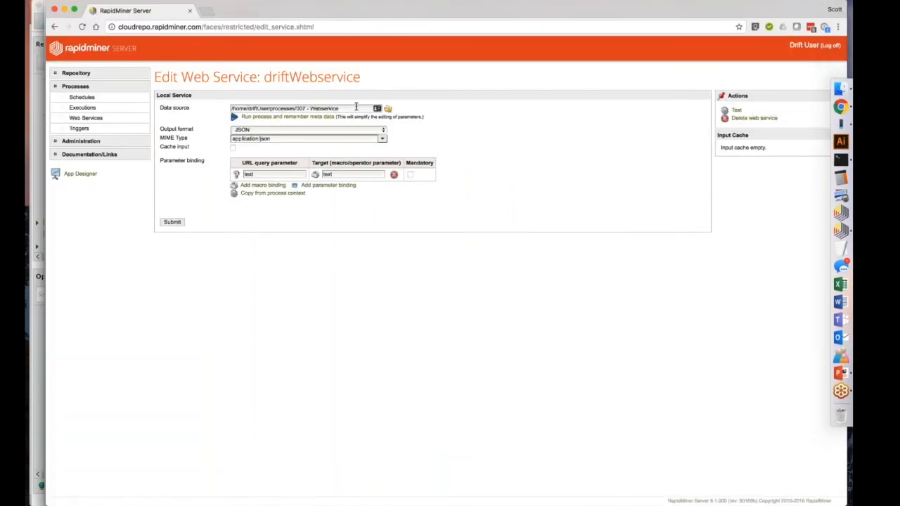
pyautogui.click(262, 129)
pyautogui.click(262, 129)
pyautogui.click(263, 129)
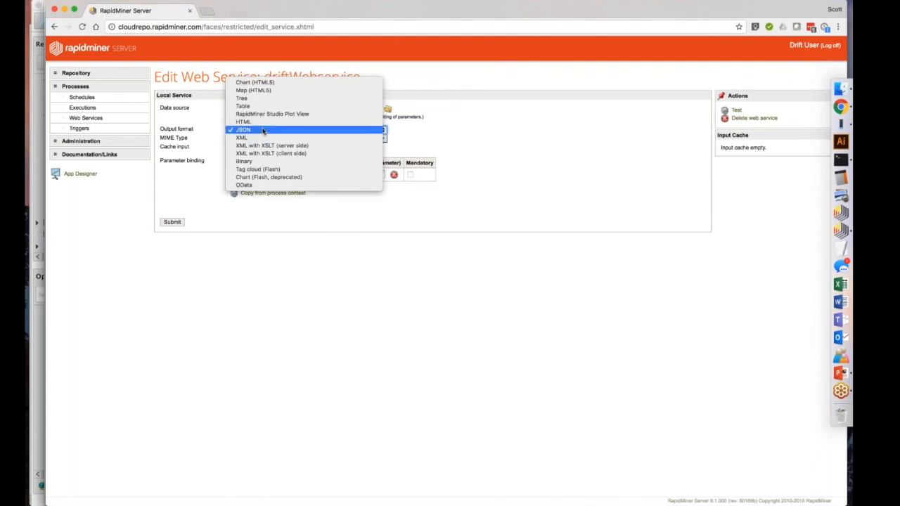
pyautogui.click(262, 129)
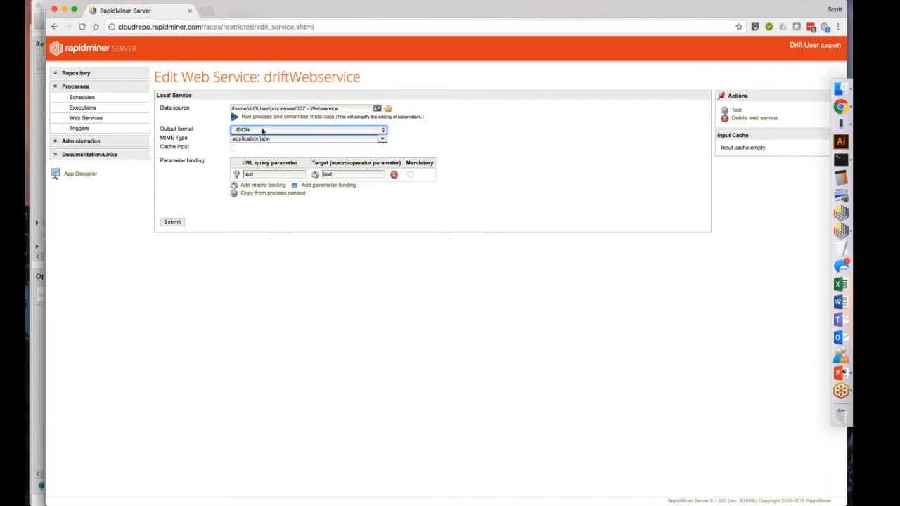
pyautogui.doubleClick(342, 174)
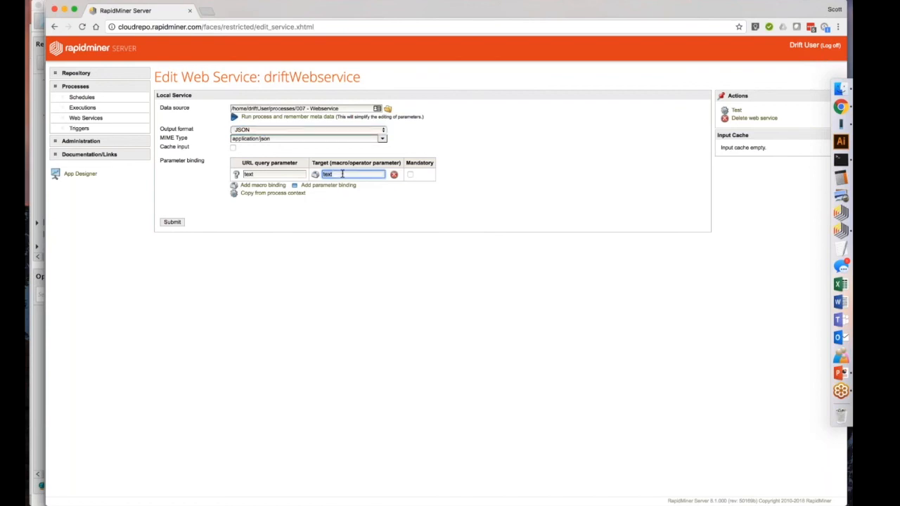
pyautogui.click(172, 223)
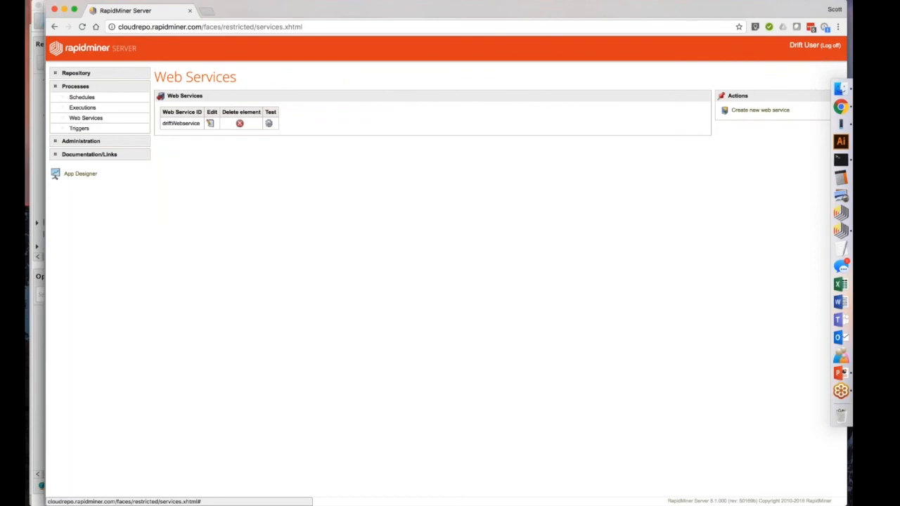
# Test driftWebservice with the text "Hello. I would like to learn about how to use RapidMiner decision trees and clustering algorithm".
pyautogui.click(268, 123)
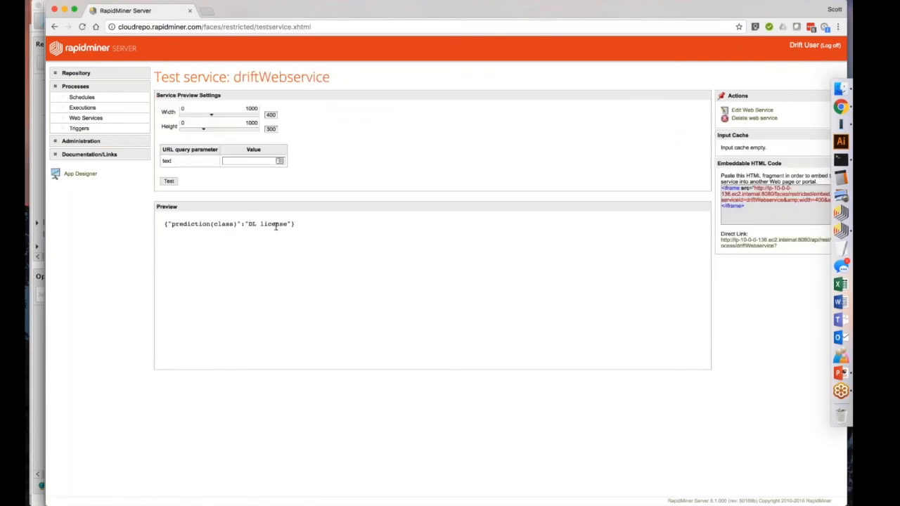
pyautogui.click(258, 161)
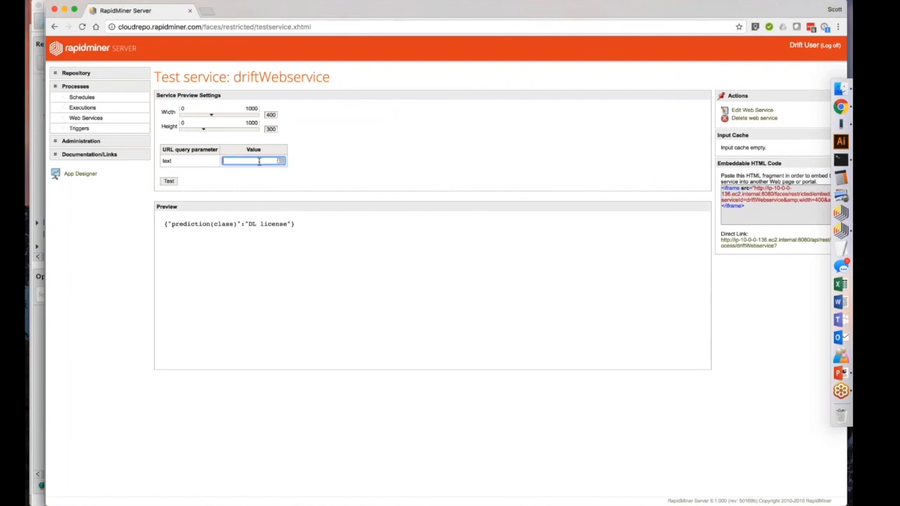
pyautogui.write('Hello. I would like to le')
pyautogui.write('arn about how to use')
pyautogui.write(' RapidMiner de')
pyautogui.write('cision trees')
pyautogui.write(' and clustering al')
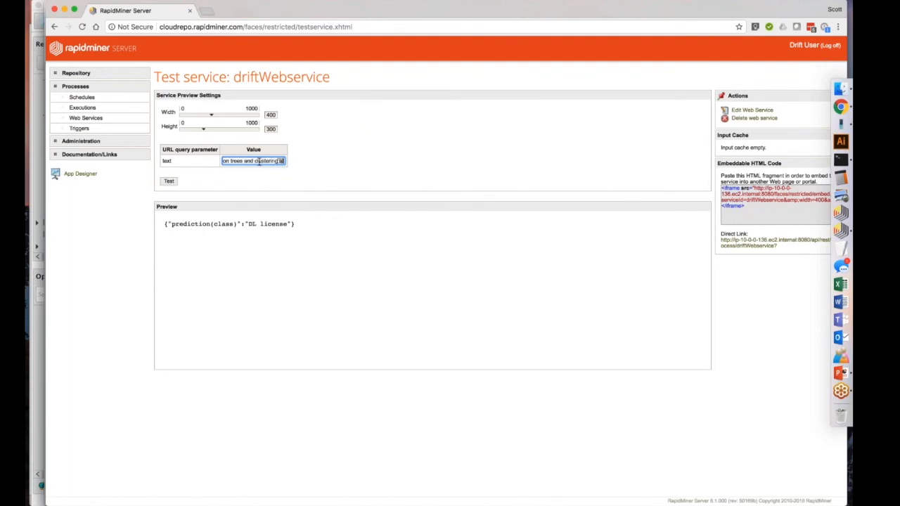
pyautogui.write('gorithm')
pyautogui.click(170, 182)
# Examine the JSON prediction in the test preview and switch to the Demo slide in PowerPoint.
pyautogui.doubleClick(259, 224)
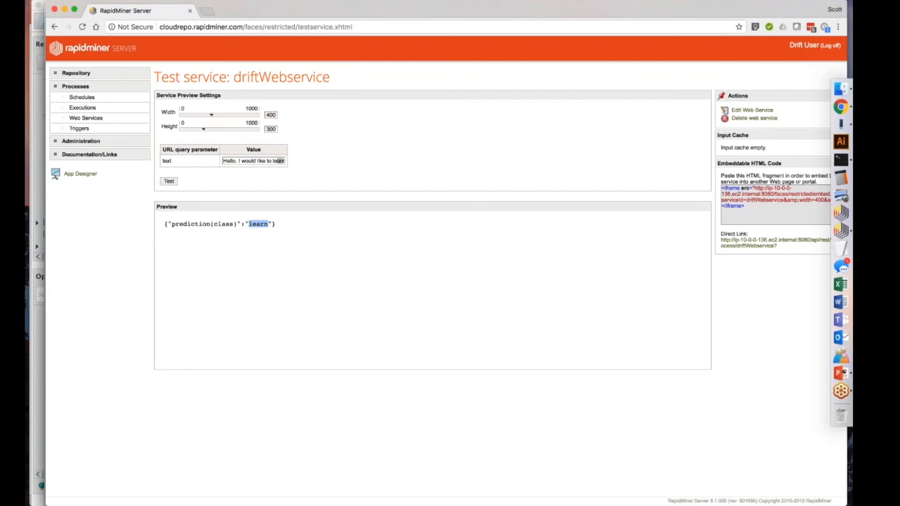
pyautogui.moveTo(294, 227); pyautogui.dragTo(158, 224)
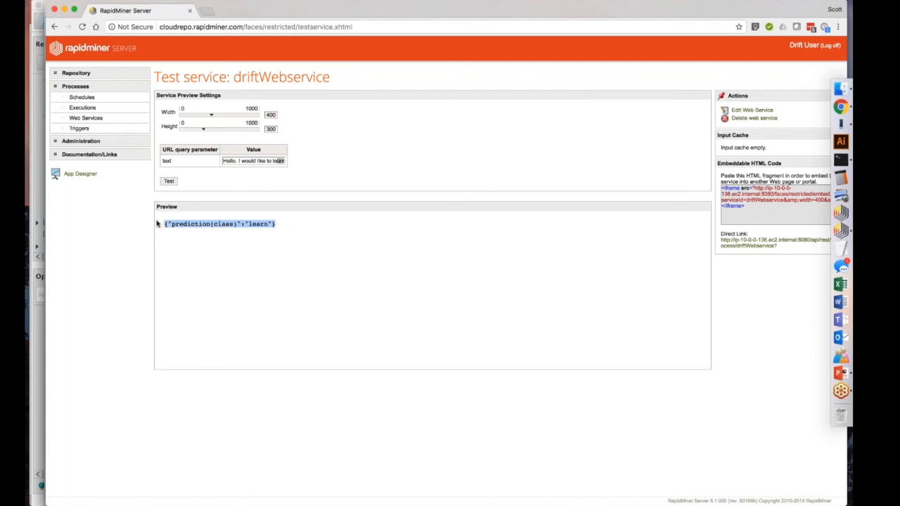
pyautogui.click(158, 223)
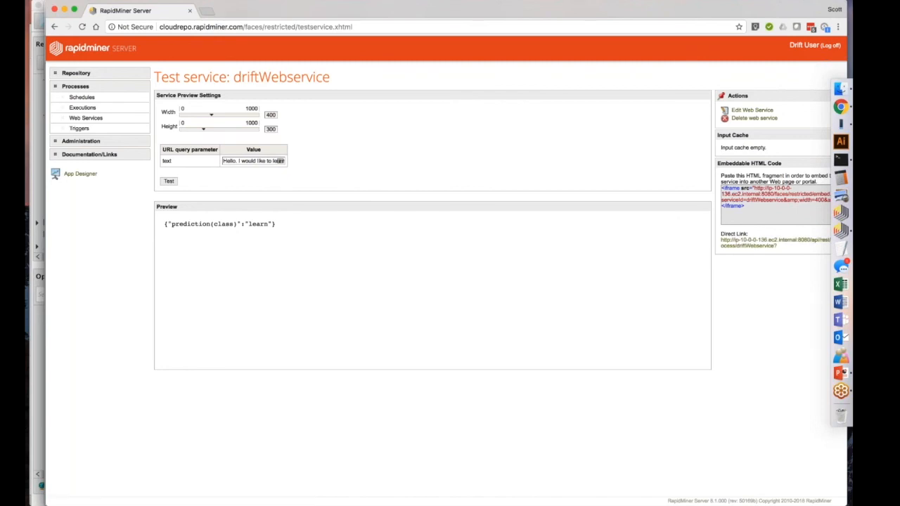
pyautogui.click(841, 373)
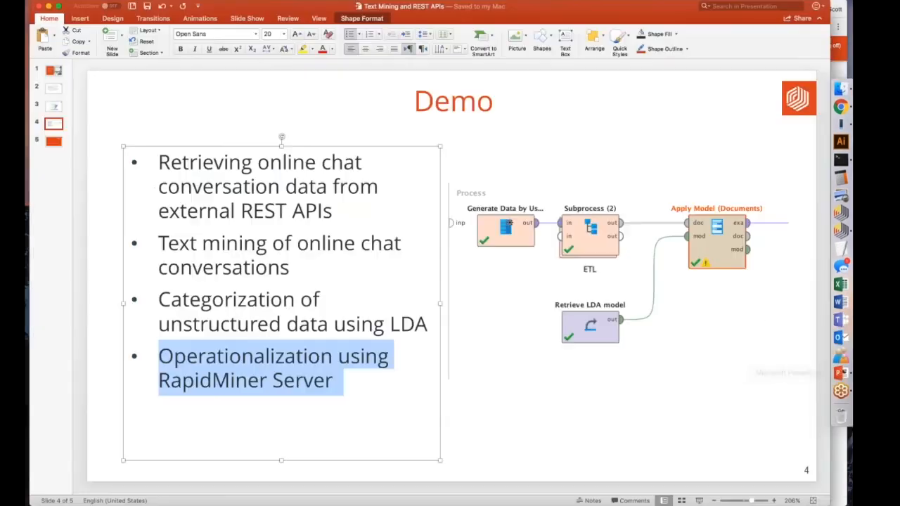